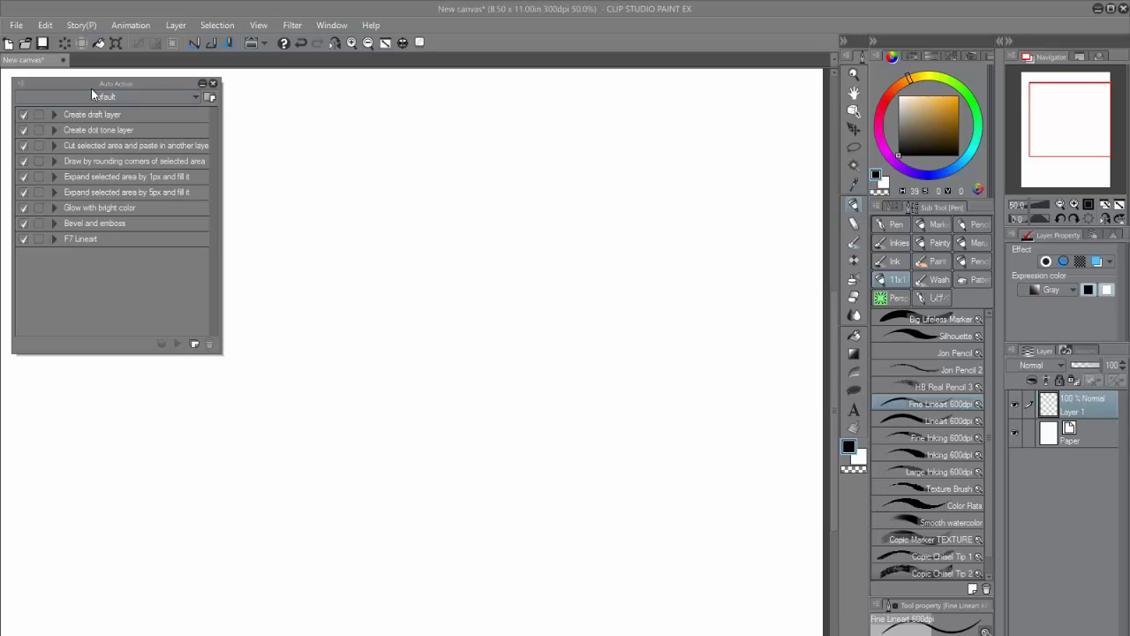
Move the Auto Action palette slightly further onto the canvas, hide it and show it again
{"action": "left_click_drag", "start_coordinate": [89, 81], "coordinate": [109, 106]}
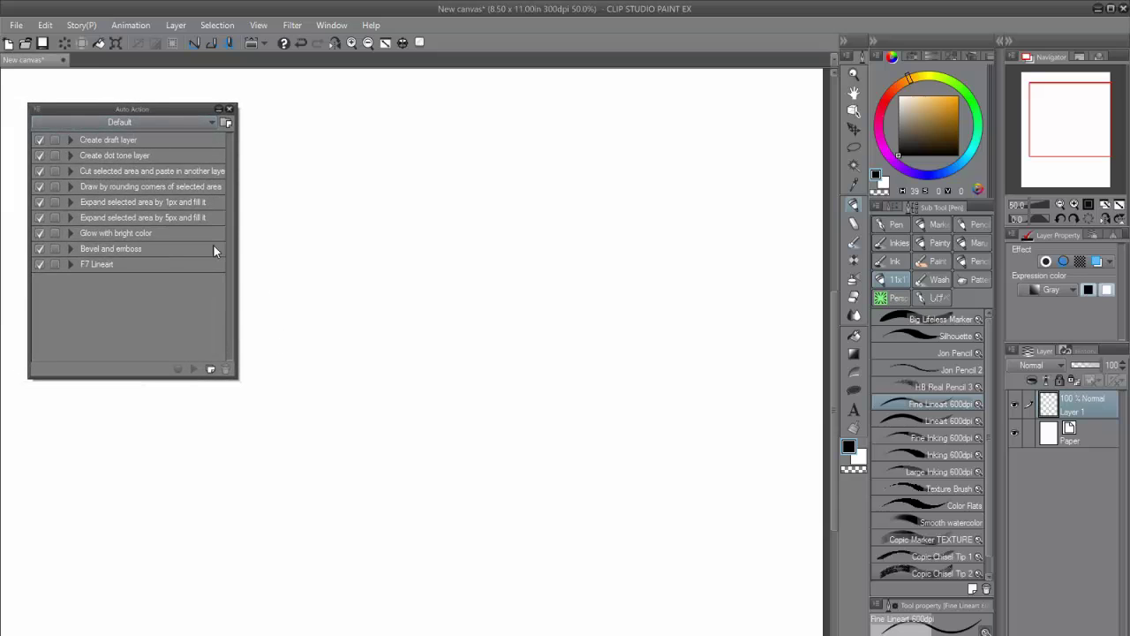
{"action": "mouse_move", "coordinate": [106, 113]}
{"action": "left_mouse_down"}
{"action": "mouse_move", "coordinate": [421, 273]}
{"action": "mouse_move", "coordinate": [1013, 385]}
{"action": "mouse_move", "coordinate": [1062, 357]}
{"action": "mouse_move", "coordinate": [959, 418]}
{"action": "mouse_move", "coordinate": [155, 232]}
{"action": "mouse_move", "coordinate": [100, 135]}
{"action": "mouse_move", "coordinate": [114, 120]}
{"action": "left_mouse_up"}
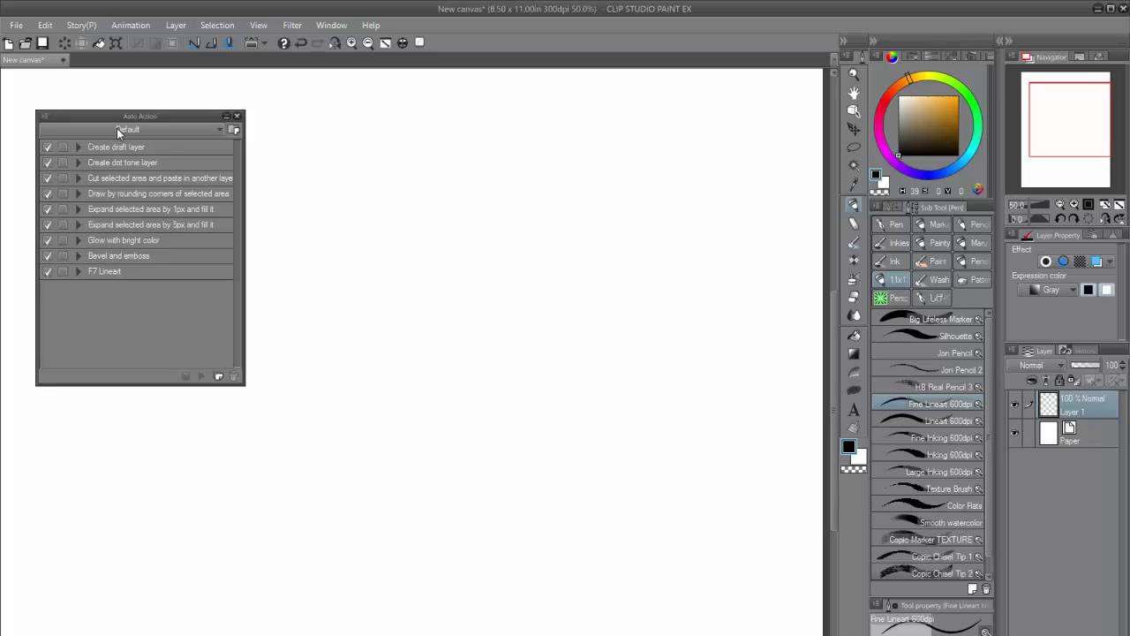
{"action": "left_click", "coordinate": [332, 26]}
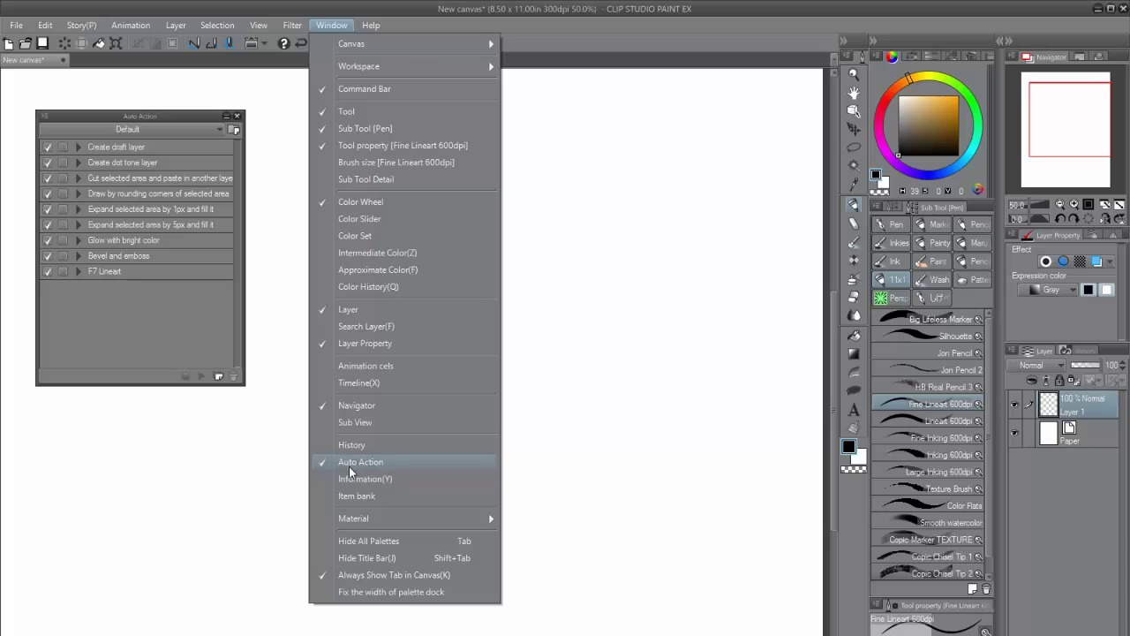
{"action": "key", "text": "Escape"}
{"action": "left_click", "coordinate": [332, 24]}
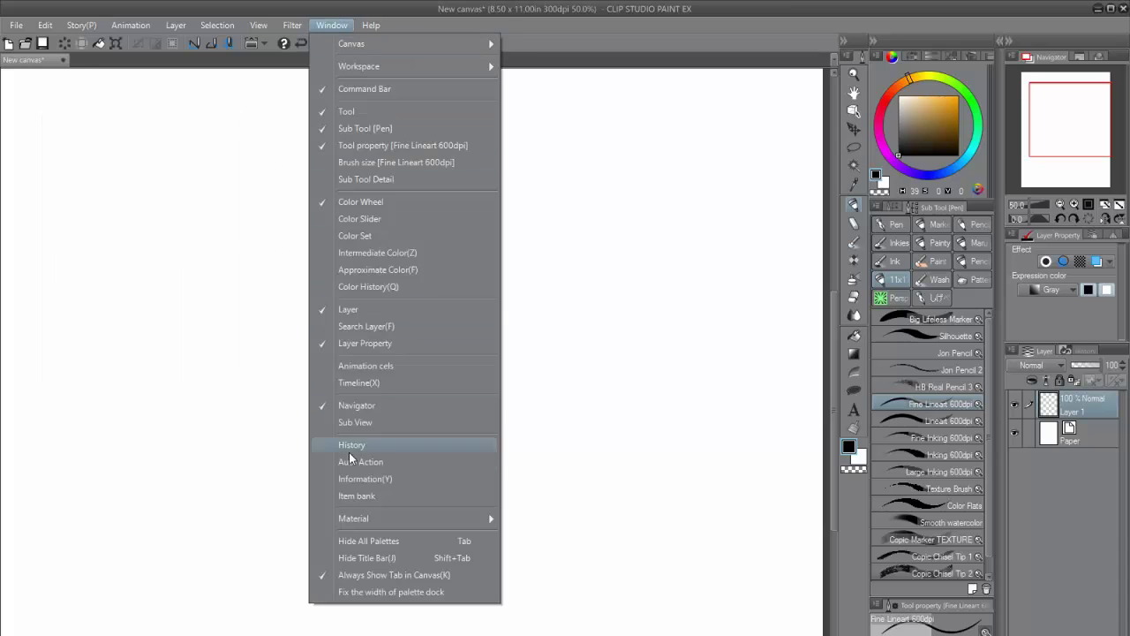
{"action": "left_click", "coordinate": [357, 460]}
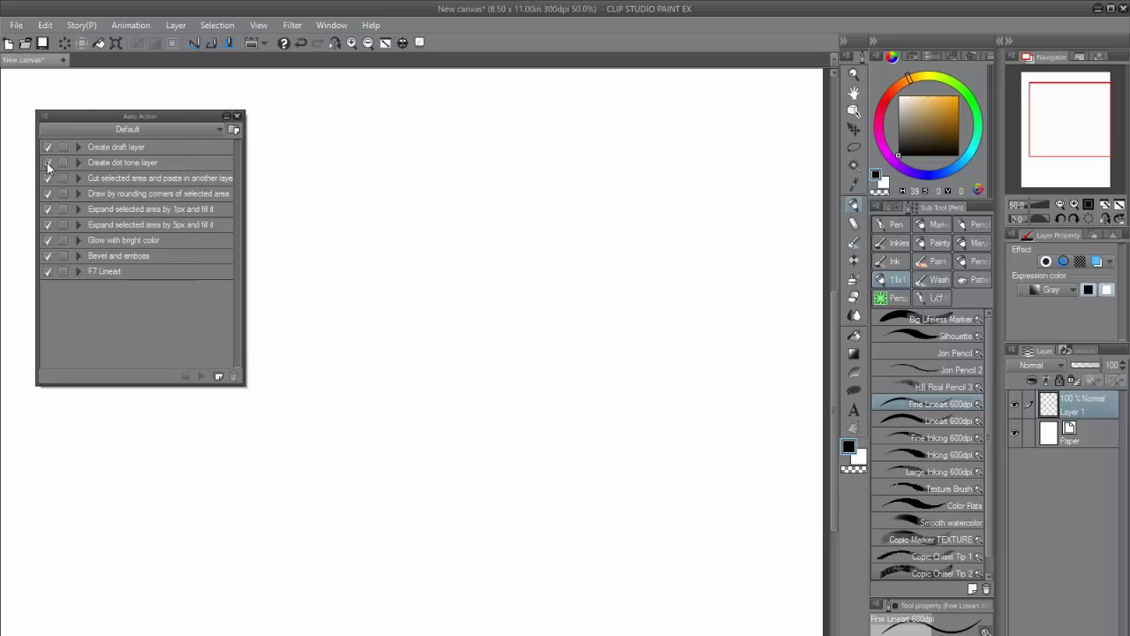
Import the auto action set Action Pack_1_300dpi.laf from the Freddie Actions folder
{"action": "left_click", "coordinate": [44, 117]}
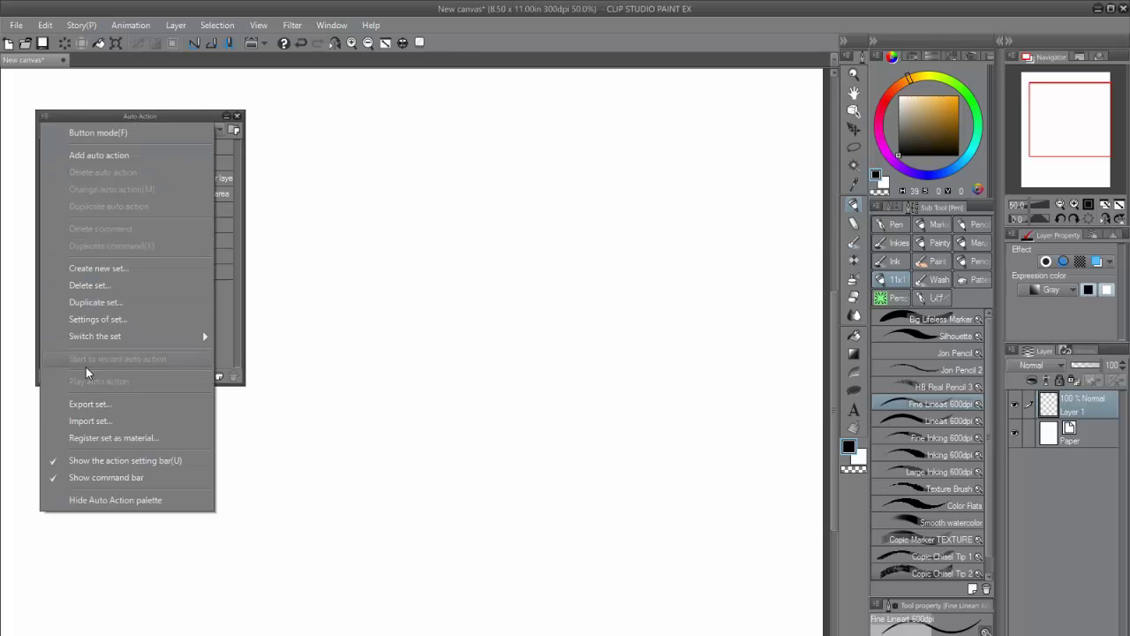
{"action": "left_click", "coordinate": [89, 422]}
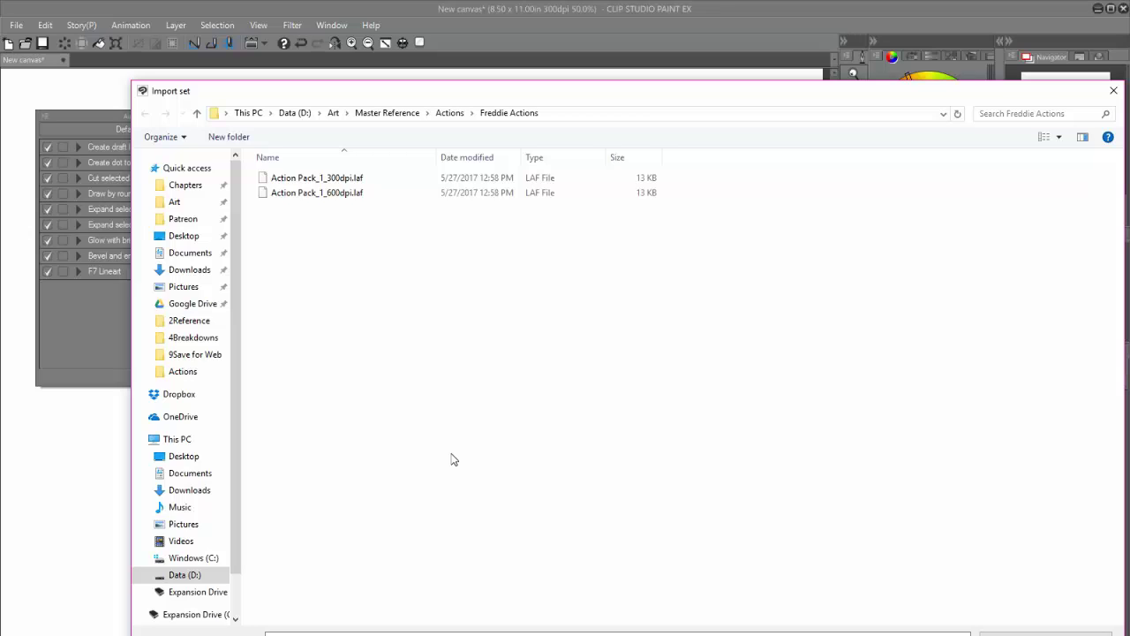
{"action": "left_click", "coordinate": [311, 180]}
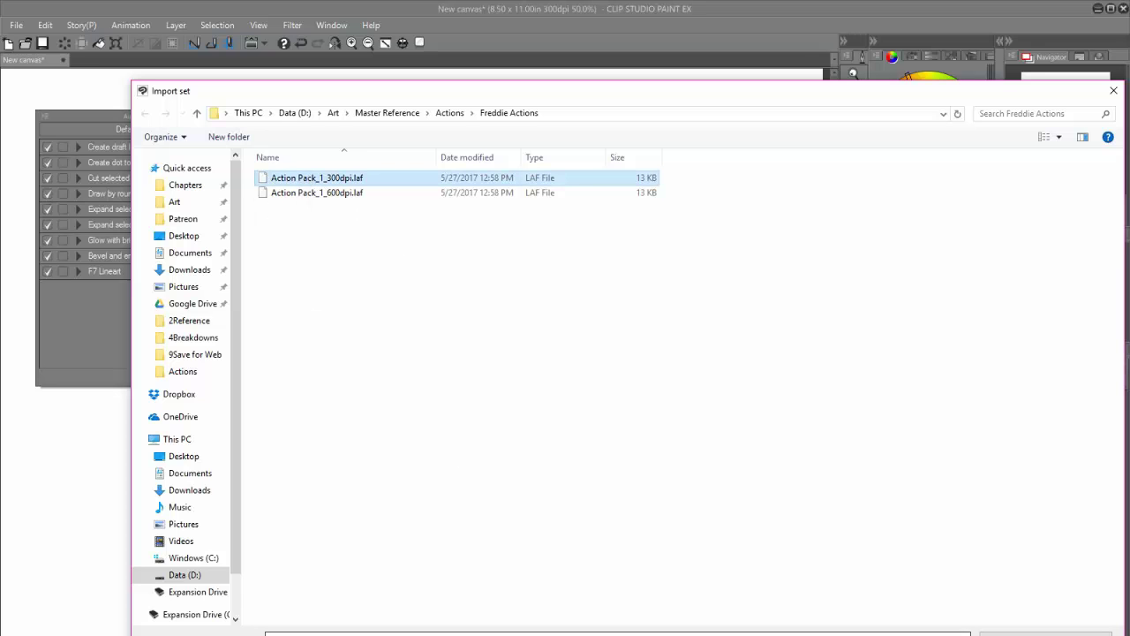
{"action": "key", "text": "Return"}
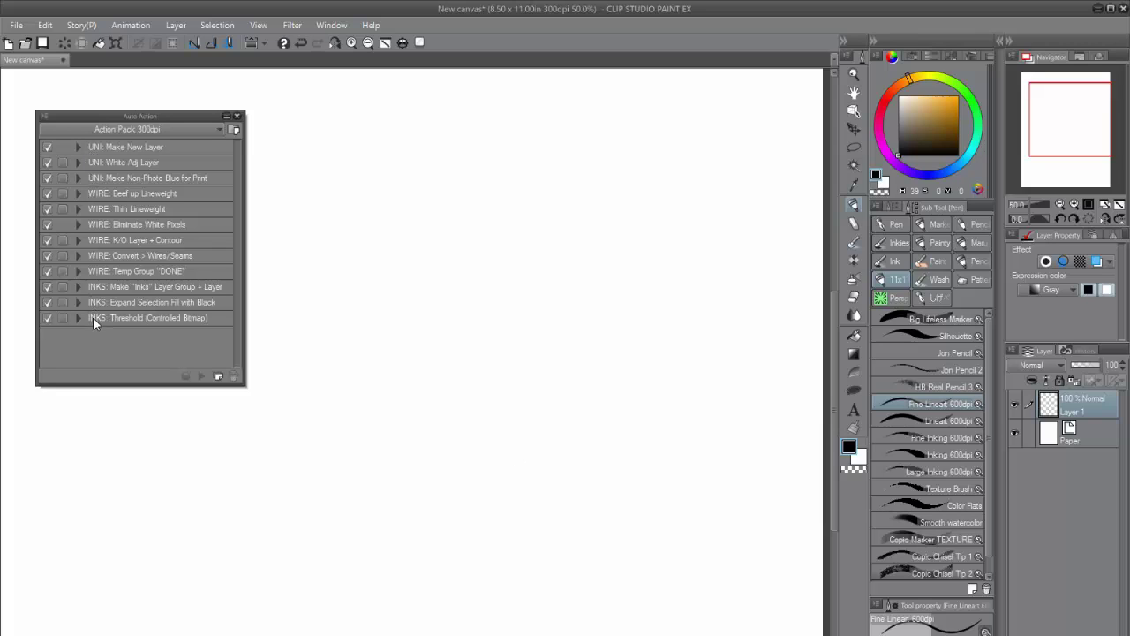
Play the UNI: Make New Layer action from the Action Pack 300dpi set to add a layer above Layer 1
{"action": "left_click", "coordinate": [111, 147]}
{"action": "left_click", "coordinate": [116, 165]}
{"action": "left_click", "coordinate": [117, 180]}
{"action": "left_click", "coordinate": [118, 196]}
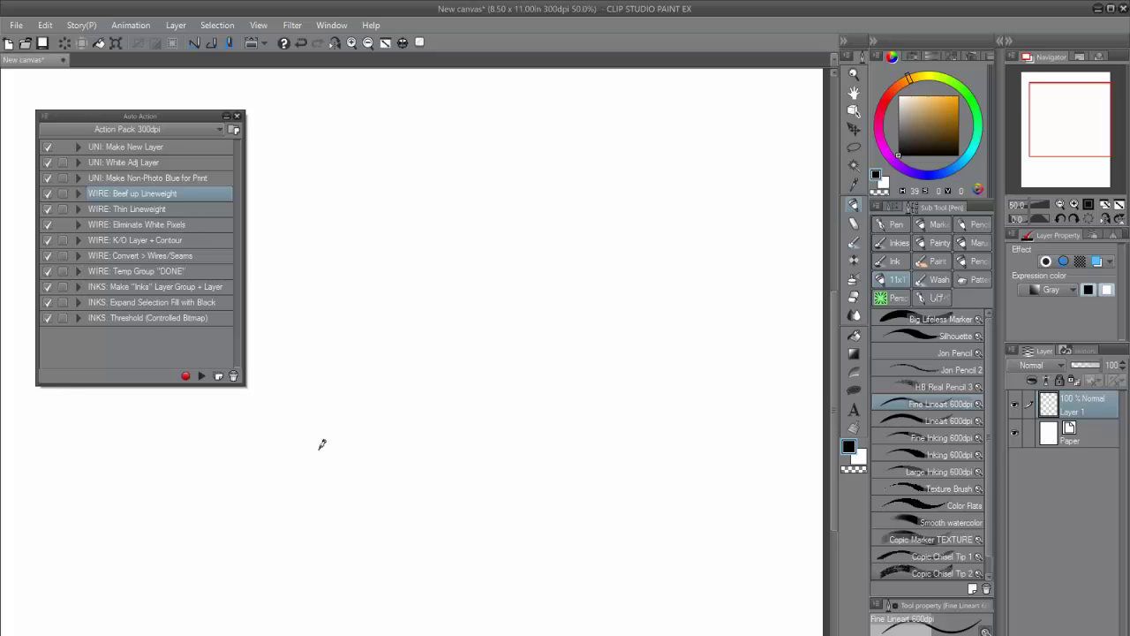
{"action": "left_click", "coordinate": [124, 147]}
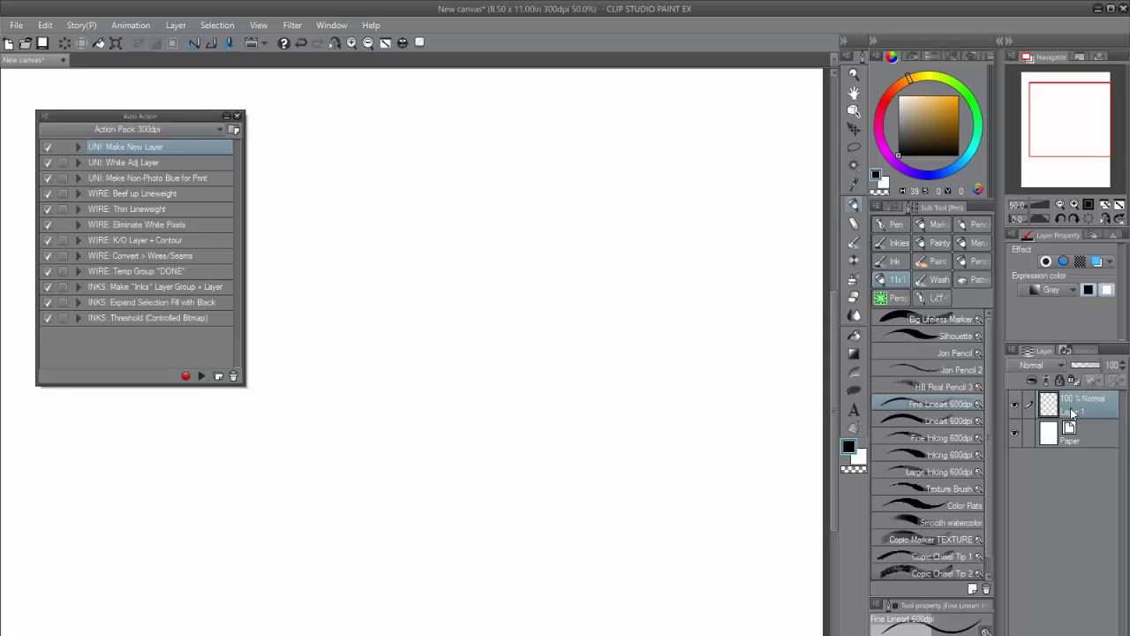
{"action": "left_click", "coordinate": [201, 377]}
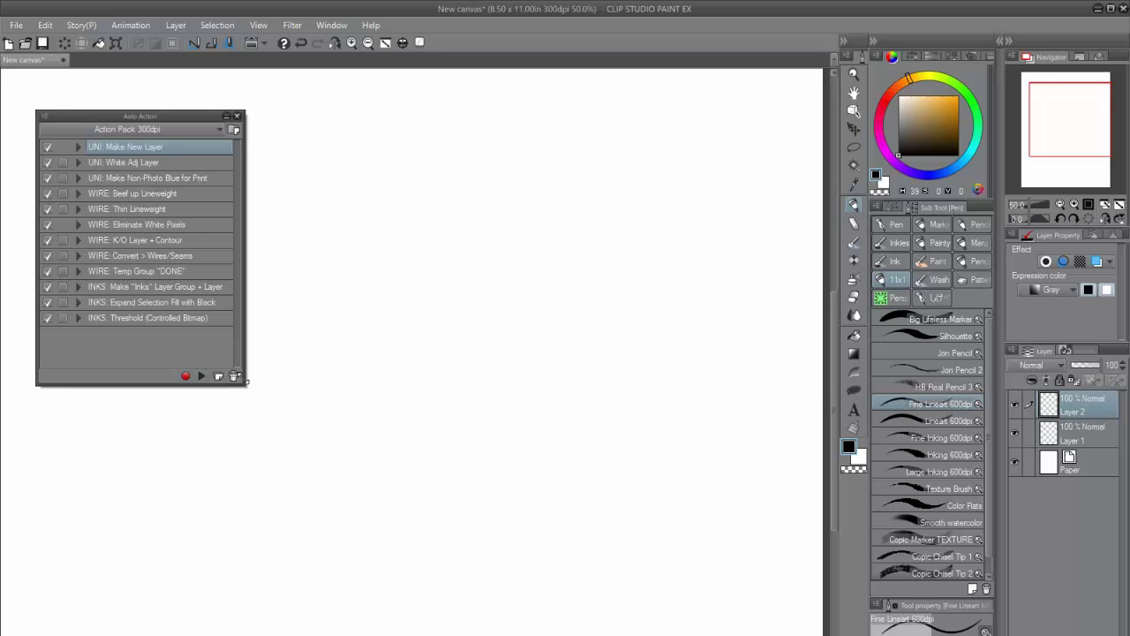
Switch the new layer's expression color to Color and back to Gray
{"action": "left_click", "coordinate": [1040, 289]}
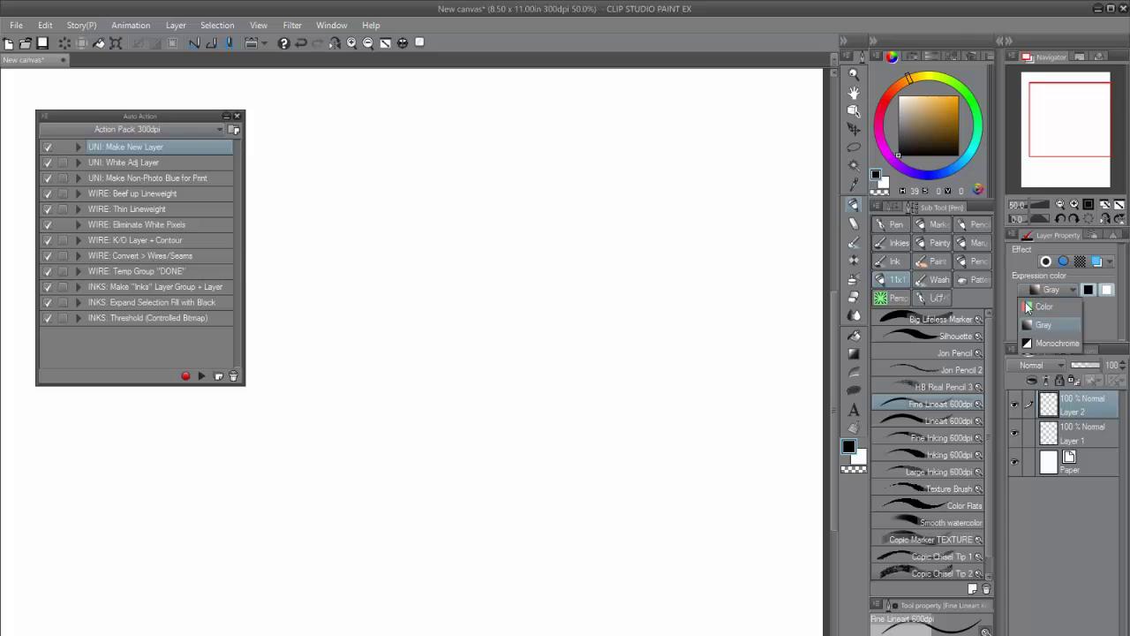
{"action": "left_click", "coordinate": [1033, 306]}
{"action": "left_click", "coordinate": [1031, 294]}
{"action": "left_click", "coordinate": [1042, 324]}
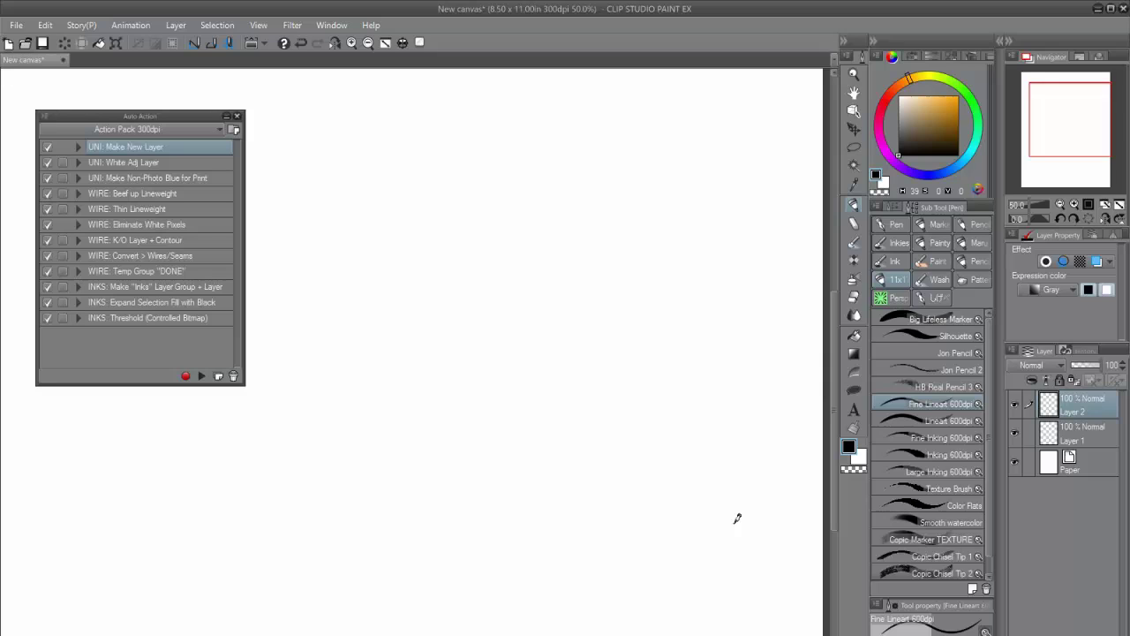
Add seven more layers by repeatedly triggering the new-layer action
{"action": "key", "text": "ctrl+shift+n"}
{"action": "key", "text": "ctrl+shift+n"}
{"action": "key", "text": "ctrl+shift+n"}
{"action": "key", "text": "ctrl+shift+n"}
{"action": "key", "text": "ctrl+shift+n"}
{"action": "key", "text": "ctrl+shift+n"}
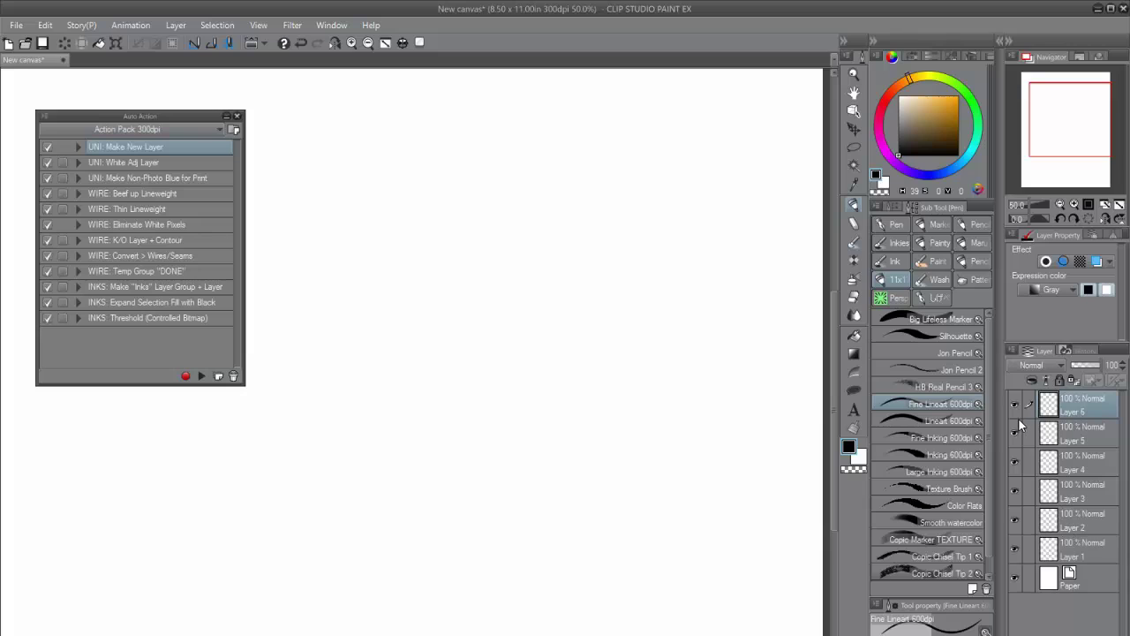
{"action": "key", "text": "ctrl+shift+n"}
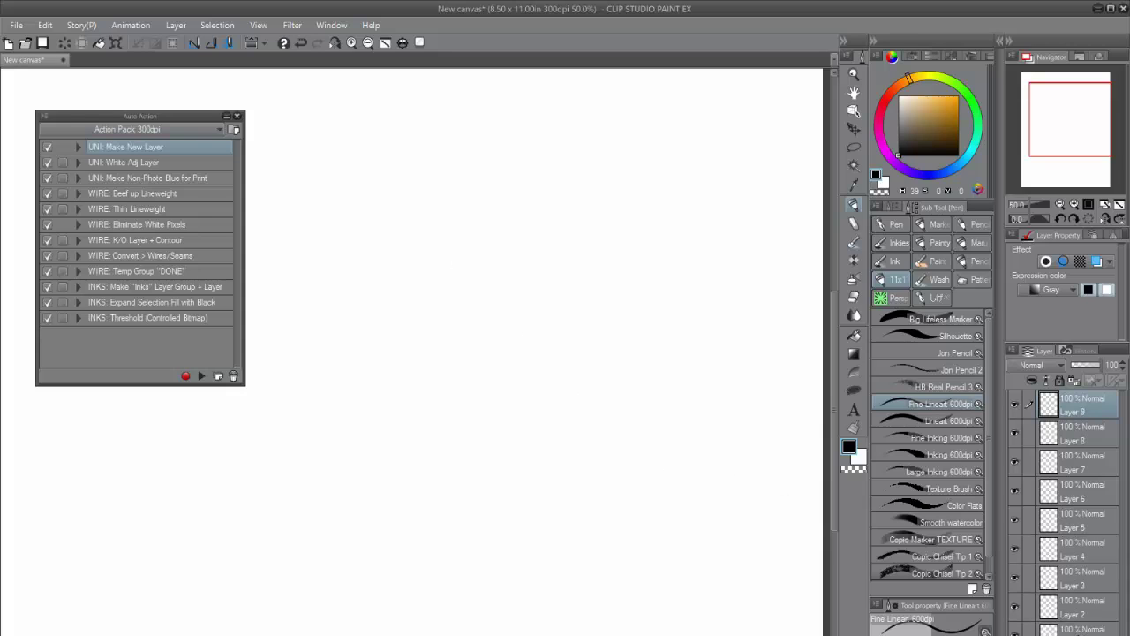
Delete all layers above the Paper layer and play UNI: Make New Layer to create one fresh gray layer
{"action": "left_click", "coordinate": [1078, 630], "text": "shift"}
{"action": "key", "text": "Delete"}
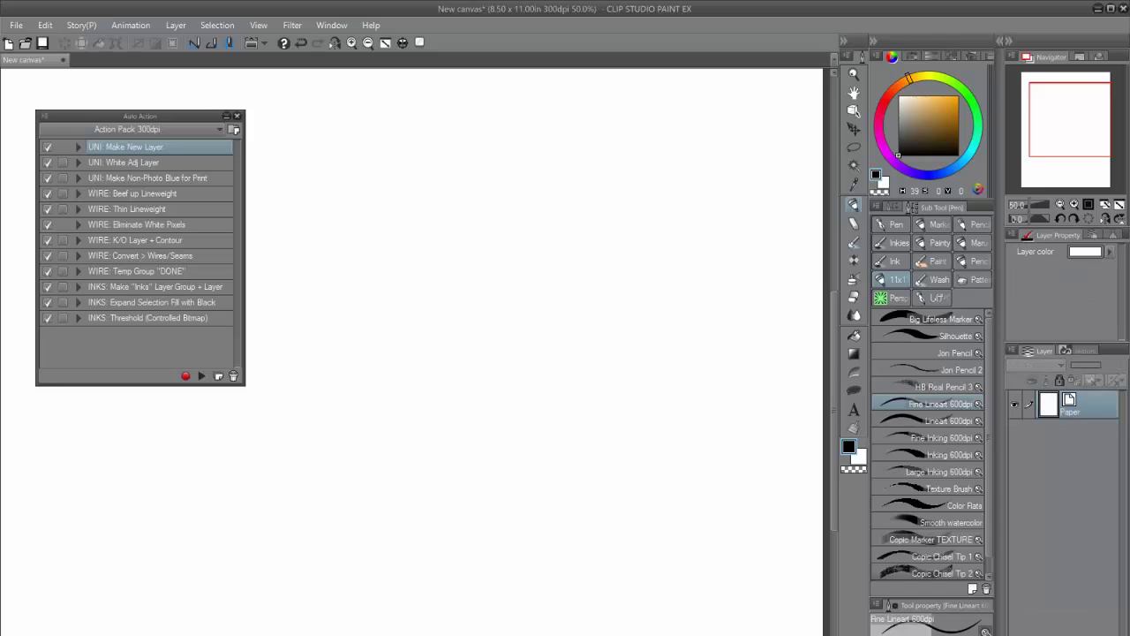
{"action": "left_click", "coordinate": [202, 376]}
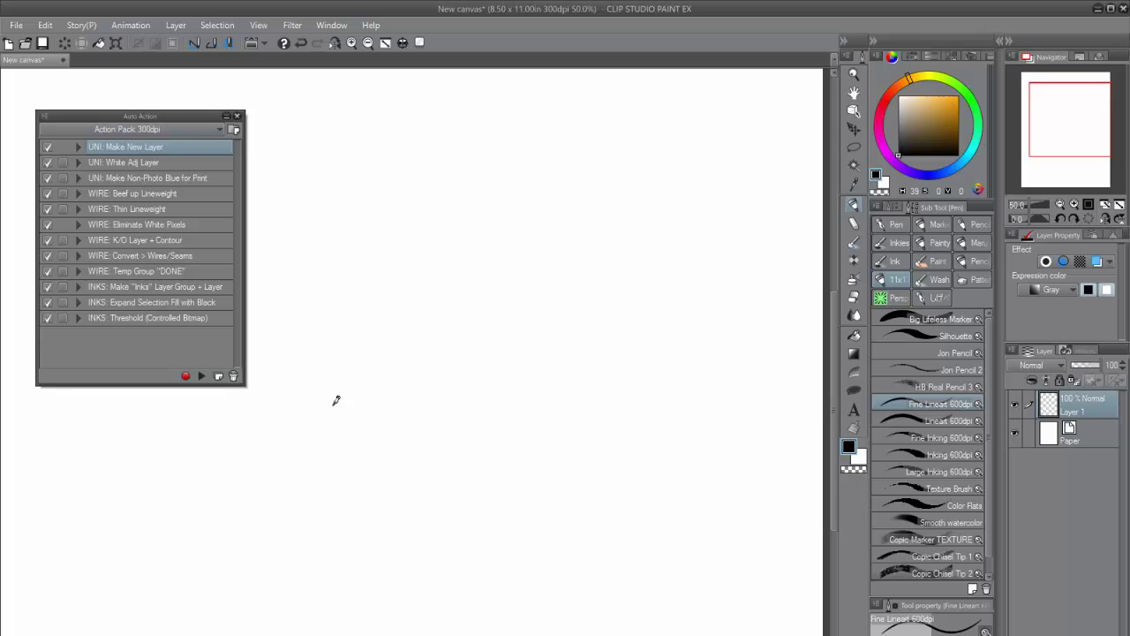
Sketch a round cartoon face with an ear, eyes, a smile and two curly hairs on Layer 1, using the Lineart 600dpi brush for the details
{"action": "left_click", "coordinate": [126, 161]}
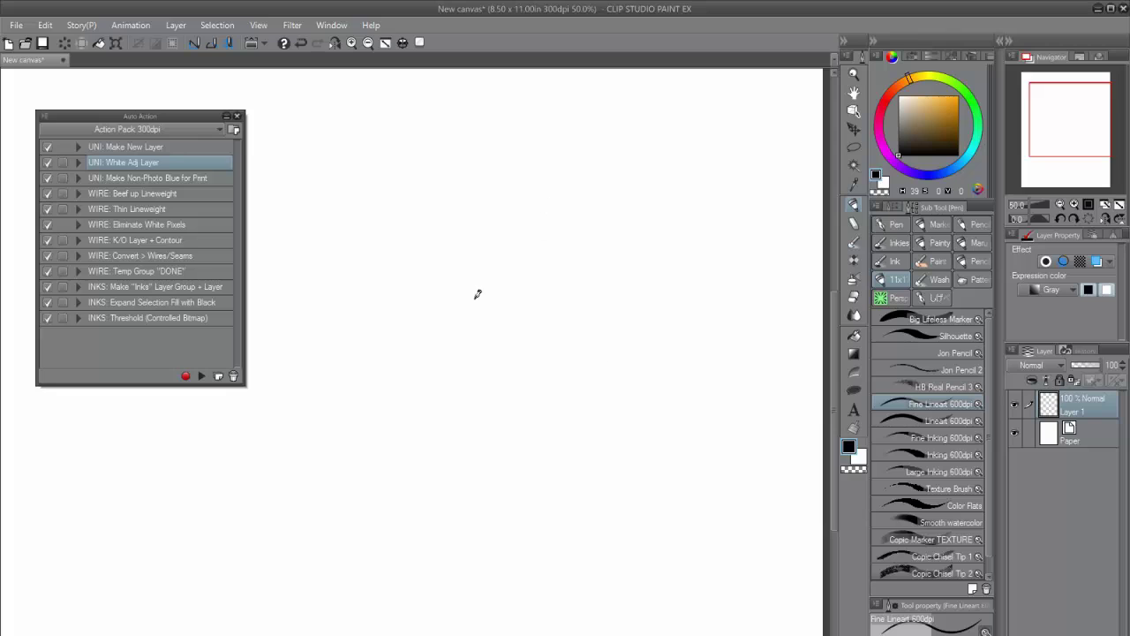
{"action": "mouse_move", "coordinate": [570, 276]}
{"action": "left_mouse_down"}
{"action": "mouse_move", "coordinate": [565, 408]}
{"action": "mouse_move", "coordinate": [479, 424]}
{"action": "mouse_move", "coordinate": [584, 296]}
{"action": "left_mouse_up"}
{"action": "left_click", "coordinate": [882, 420]}
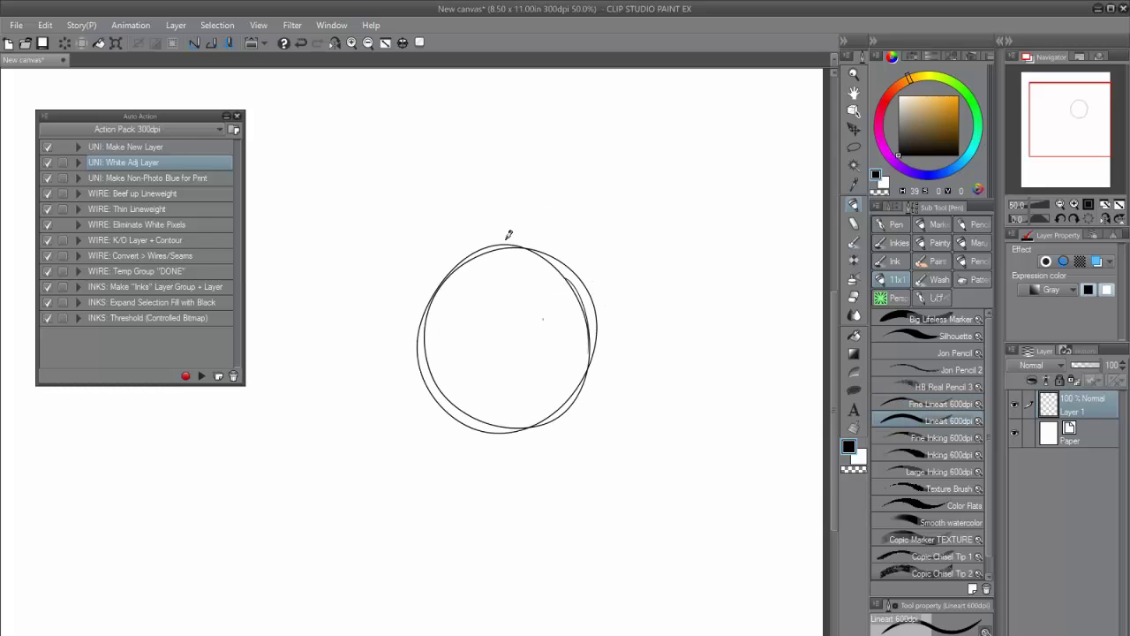
{"action": "mouse_move", "coordinate": [509, 236]}
{"action": "left_mouse_down"}
{"action": "mouse_move", "coordinate": [554, 274]}
{"action": "mouse_move", "coordinate": [568, 345]}
{"action": "left_mouse_up"}
{"action": "left_click_drag", "start_coordinate": [422, 303], "coordinate": [428, 352]}
{"action": "mouse_move", "coordinate": [491, 311]}
{"action": "left_mouse_down"}
{"action": "mouse_move", "coordinate": [546, 319]}
{"action": "mouse_move", "coordinate": [519, 367]}
{"action": "left_mouse_up"}
{"action": "mouse_move", "coordinate": [525, 250]}
{"action": "left_mouse_down"}
{"action": "mouse_move", "coordinate": [516, 207]}
{"action": "mouse_move", "coordinate": [548, 213]}
{"action": "left_mouse_up"}
{"action": "mouse_move", "coordinate": [546, 263]}
{"action": "left_mouse_down"}
{"action": "mouse_move", "coordinate": [574, 243]}
{"action": "mouse_move", "coordinate": [558, 249]}
{"action": "left_mouse_up"}
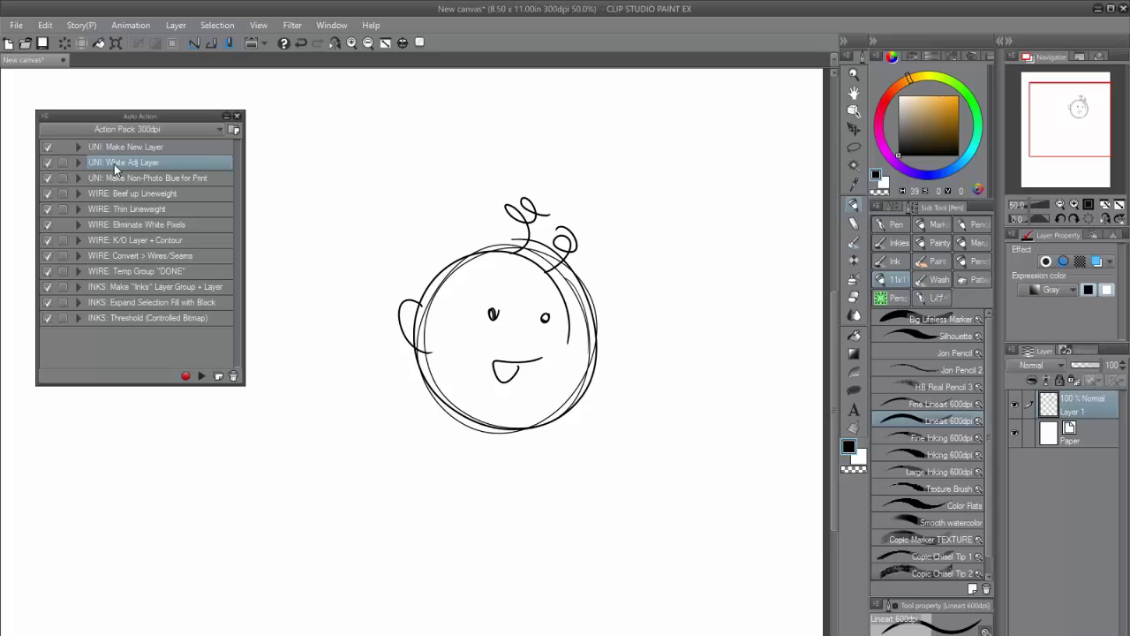
Play the UNI: White Adj Layer action to fade the sketch, check Layer 1's visibility and make Layer 2 active
{"action": "left_click", "coordinate": [201, 376]}
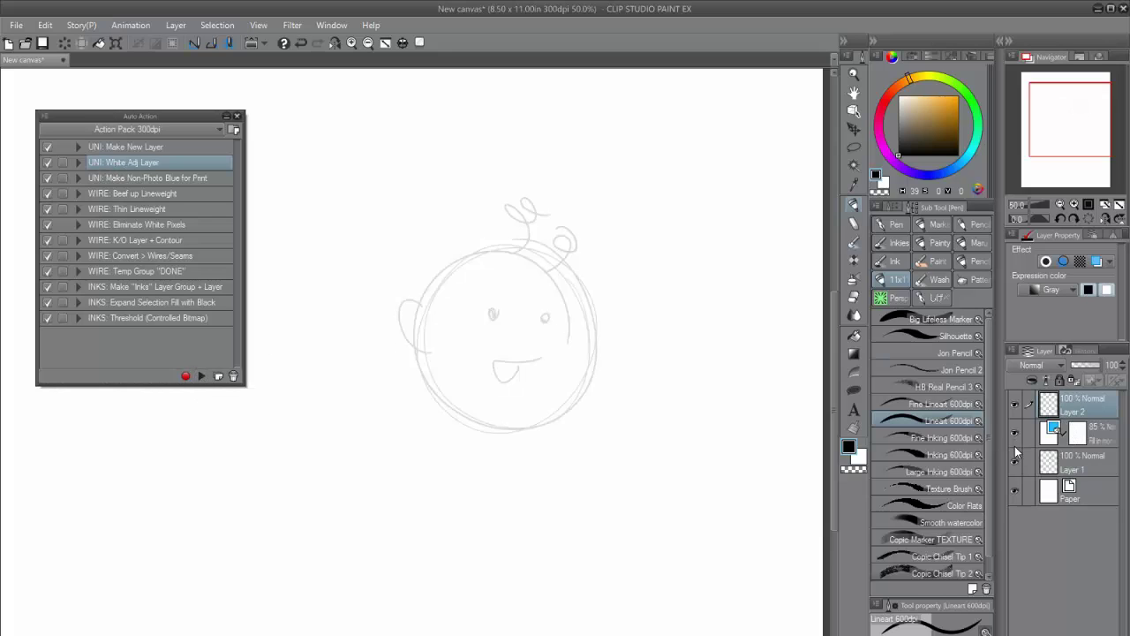
{"action": "left_click", "coordinate": [1073, 460]}
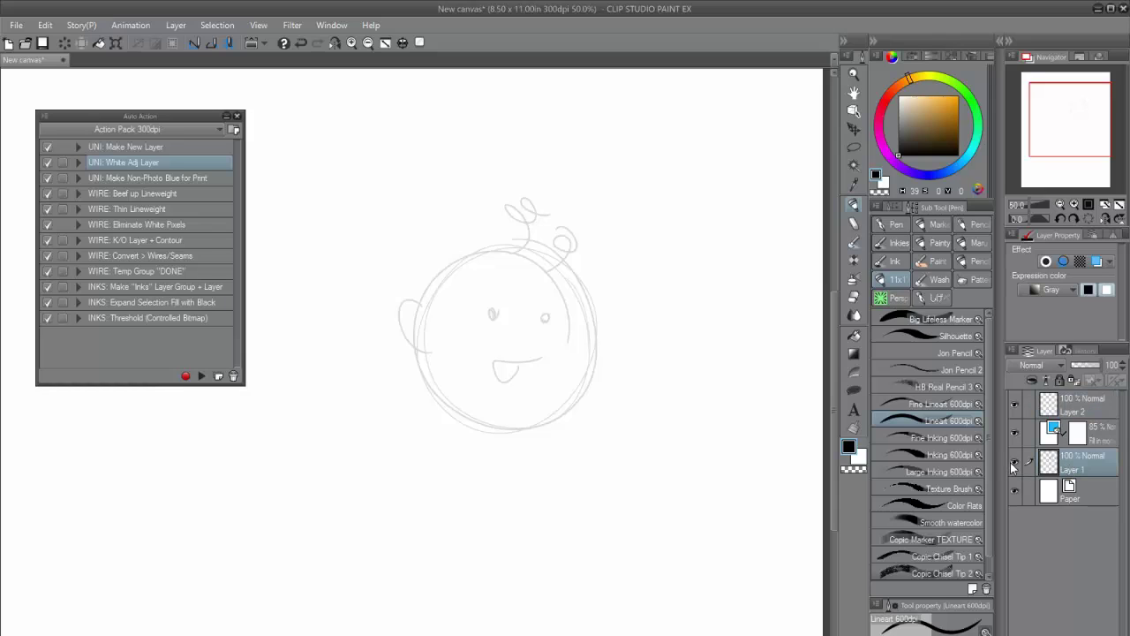
{"action": "left_click", "coordinate": [1014, 460]}
{"action": "left_click", "coordinate": [1014, 460]}
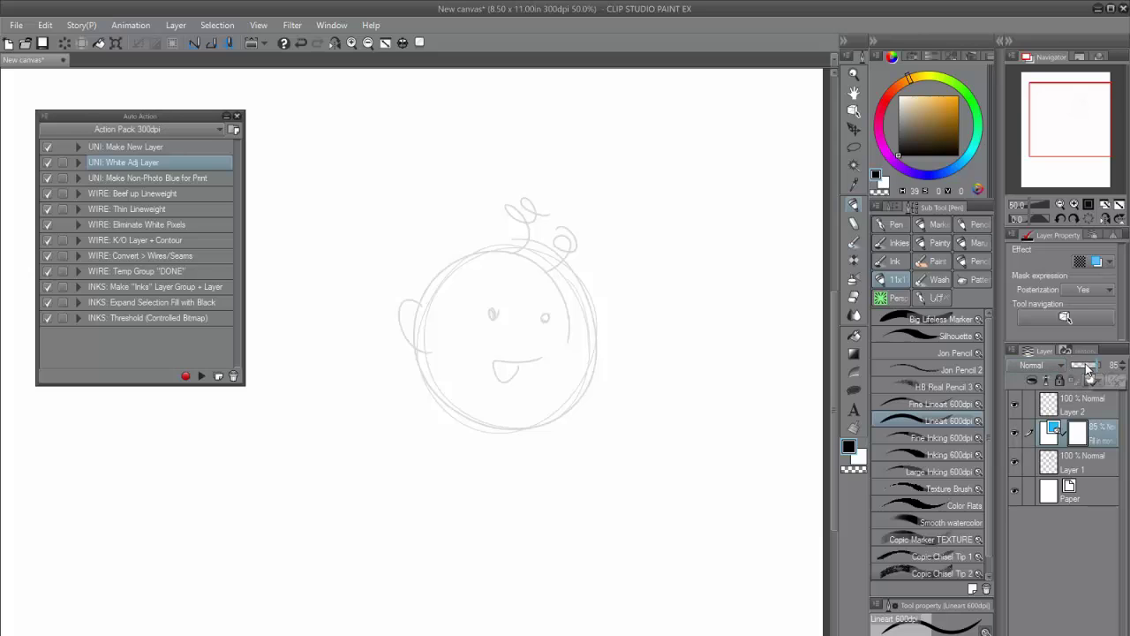
{"action": "left_click", "coordinate": [1064, 412]}
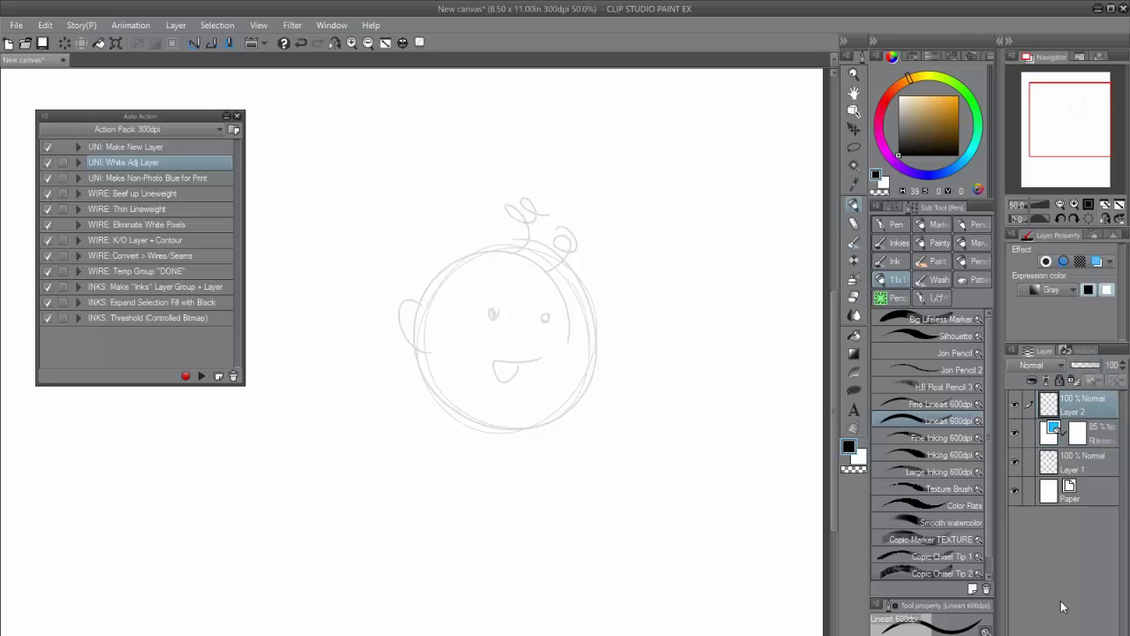
Draw a refined face on Layer 2 over the faded sketch, with outline, ear, eyes, brows, open mouth and two curled hairs
{"action": "mouse_move", "coordinate": [418, 306]}
{"action": "left_mouse_down"}
{"action": "mouse_move", "coordinate": [415, 343]}
{"action": "mouse_move", "coordinate": [419, 304]}
{"action": "mouse_move", "coordinate": [415, 331]}
{"action": "mouse_move", "coordinate": [512, 240]}
{"action": "mouse_move", "coordinate": [562, 409]}
{"action": "mouse_move", "coordinate": [408, 341]}
{"action": "left_mouse_up"}
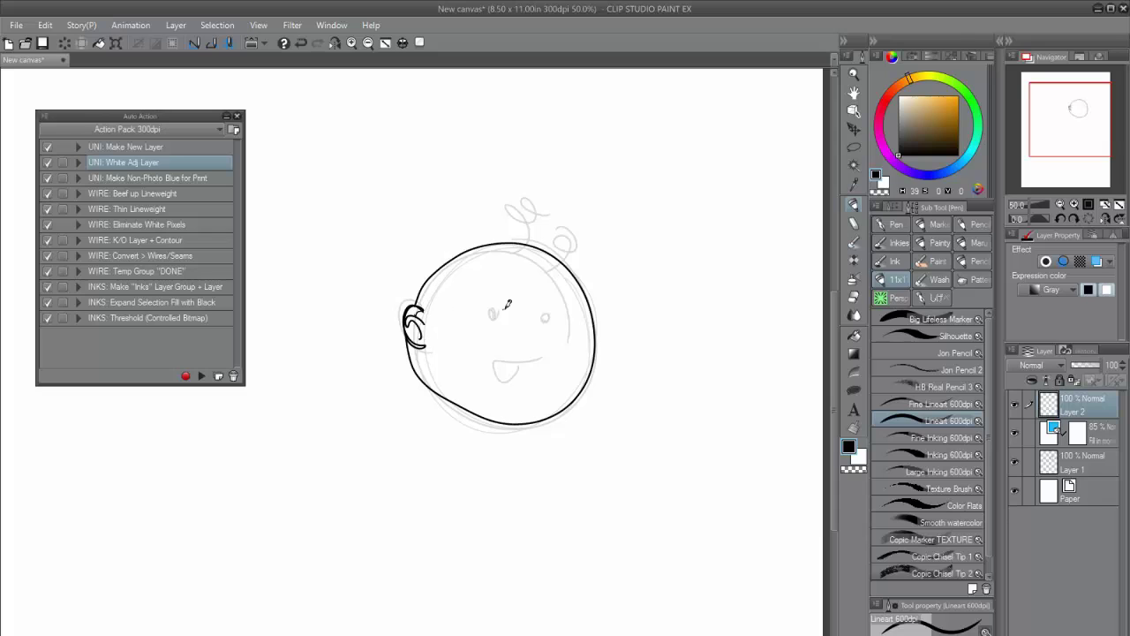
{"action": "left_click_drag", "start_coordinate": [496, 306], "coordinate": [495, 306]}
{"action": "mouse_move", "coordinate": [505, 288]}
{"action": "left_mouse_down"}
{"action": "mouse_move", "coordinate": [502, 301]}
{"action": "mouse_move", "coordinate": [540, 309]}
{"action": "left_mouse_up"}
{"action": "left_click_drag", "start_coordinate": [535, 290], "coordinate": [545, 305]}
{"action": "mouse_move", "coordinate": [491, 360]}
{"action": "left_mouse_down"}
{"action": "mouse_move", "coordinate": [543, 355]}
{"action": "mouse_move", "coordinate": [518, 361]}
{"action": "left_mouse_up"}
{"action": "left_click_drag", "start_coordinate": [515, 259], "coordinate": [527, 219]}
{"action": "left_click_drag", "start_coordinate": [549, 269], "coordinate": [565, 231]}
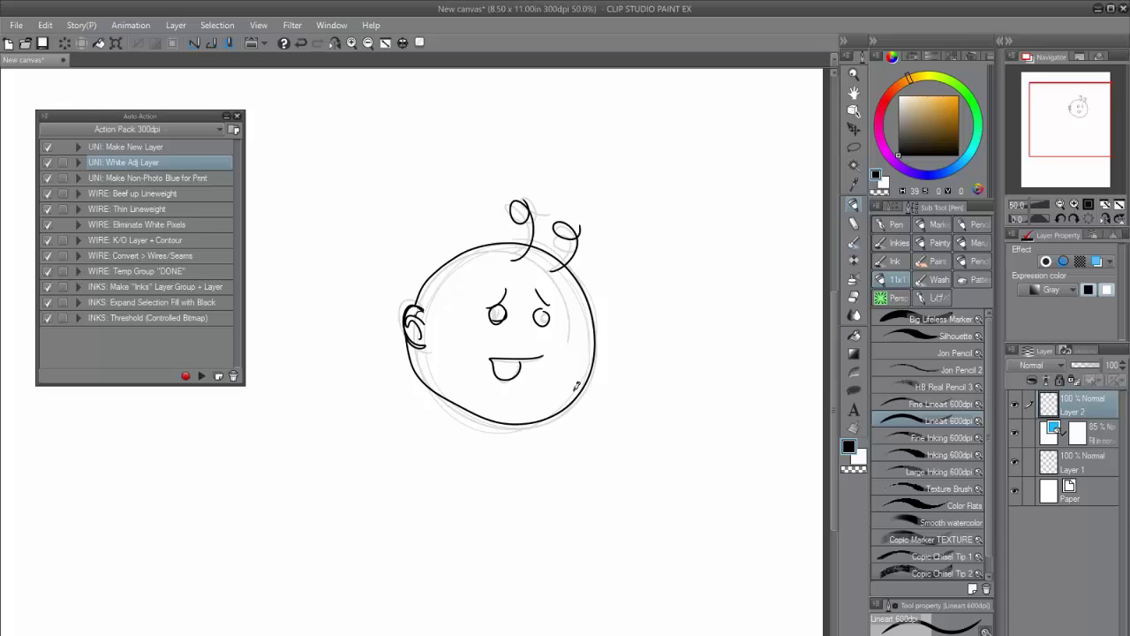
Play UNI: White Adj Layer again over the refined face, and hide Layer 3 and the upper white fill layer
{"action": "left_click", "coordinate": [203, 376]}
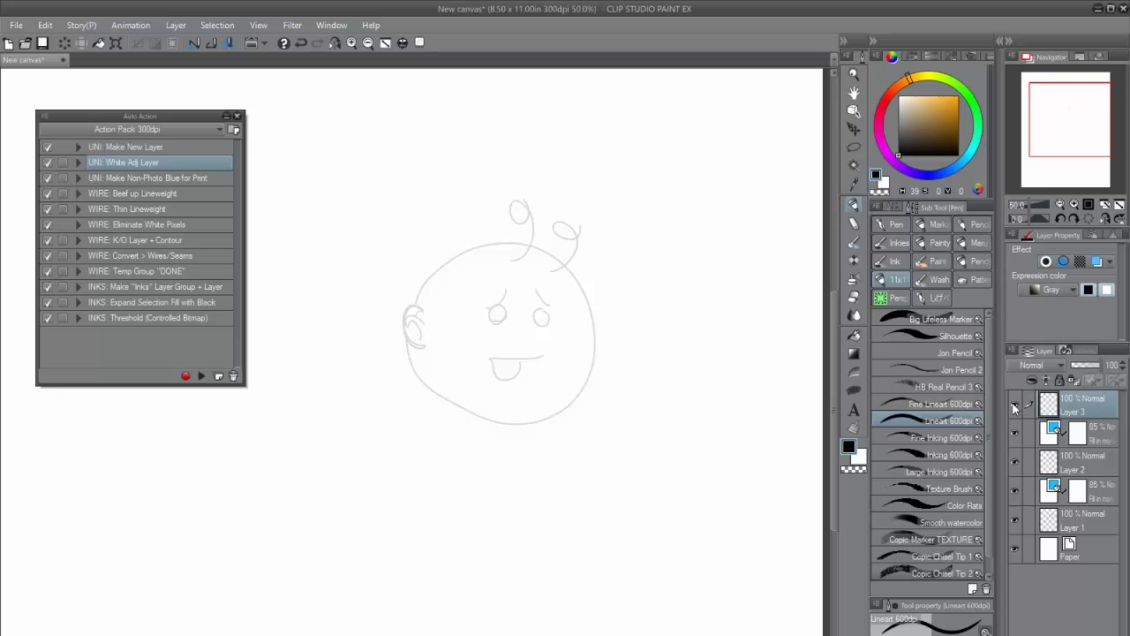
{"action": "left_click_drag", "start_coordinate": [1014, 405], "coordinate": [1015, 466]}
{"action": "left_click", "coordinate": [1015, 465]}
{"action": "left_click", "coordinate": [1065, 463]}
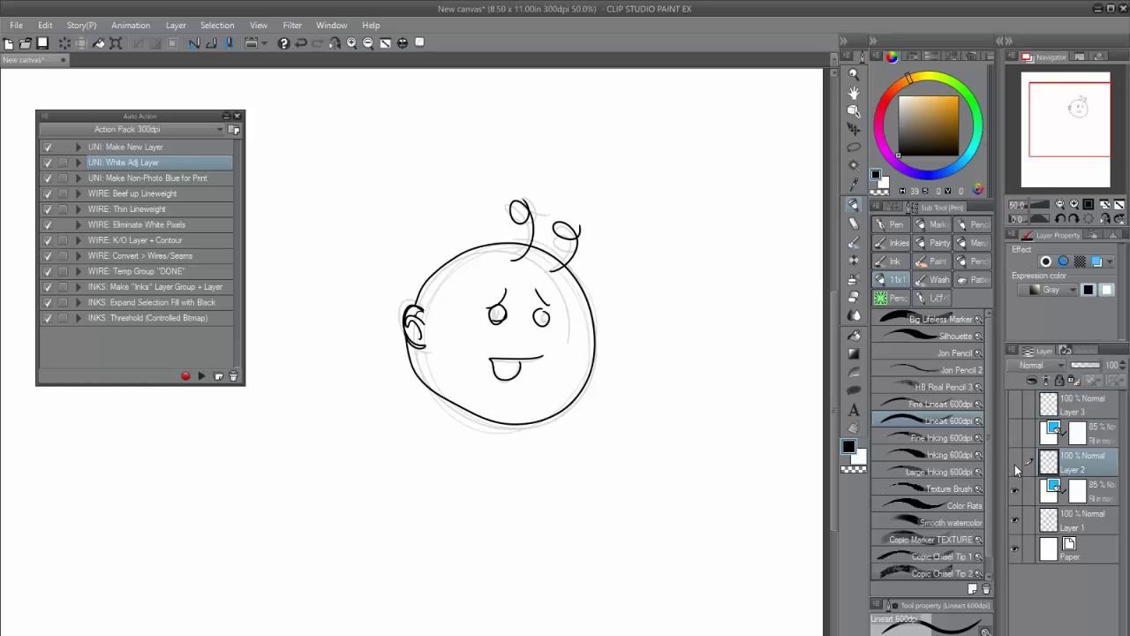
Hide Layer 2 and turn on the red layer color effect for Layer 1
{"action": "left_click", "coordinate": [1014, 465]}
{"action": "left_click", "coordinate": [1085, 517]}
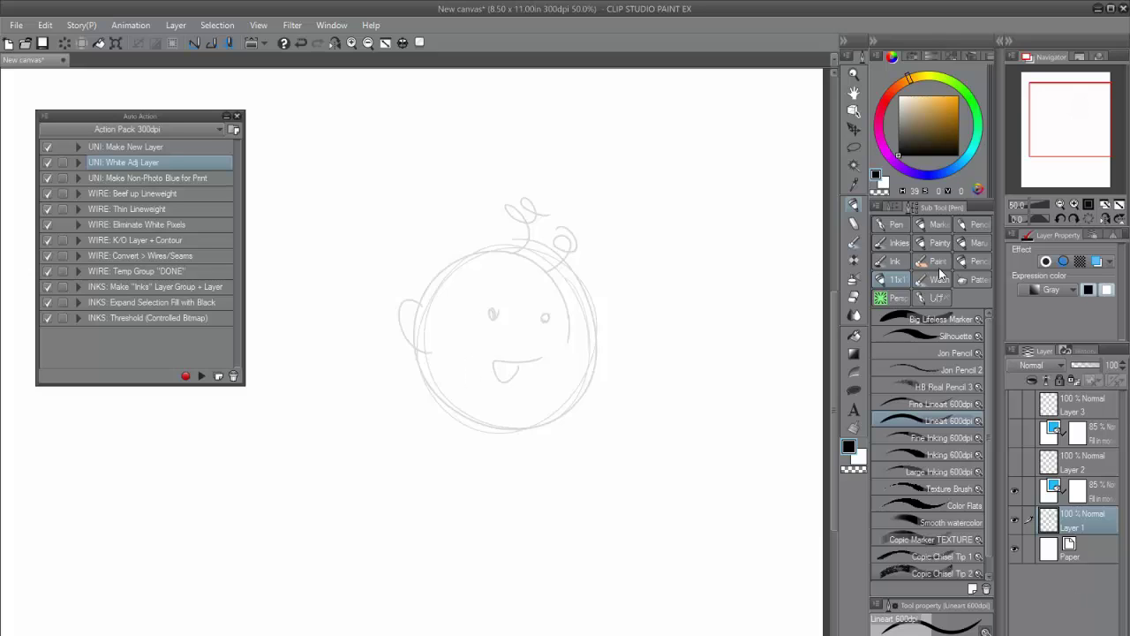
{"action": "left_click", "coordinate": [1097, 263]}
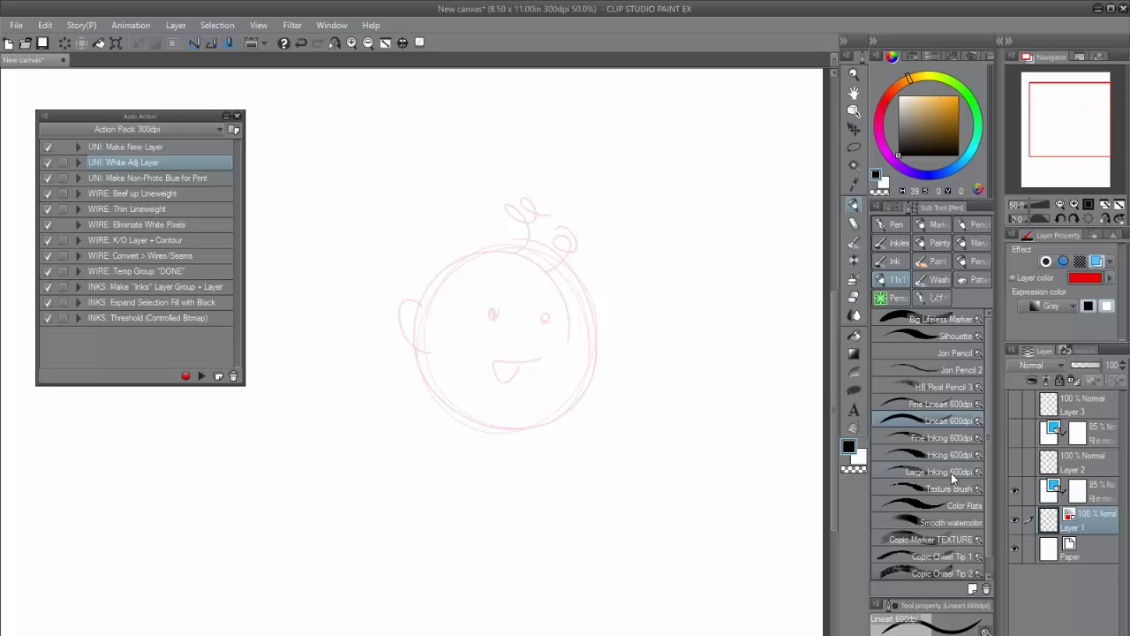
Hide Layer 1, add a new layer and sketch a rough figure on it with a round head, ears, back, arm and hand
{"action": "left_click", "coordinate": [1016, 515]}
{"action": "key", "text": "ctrl+shift+n"}
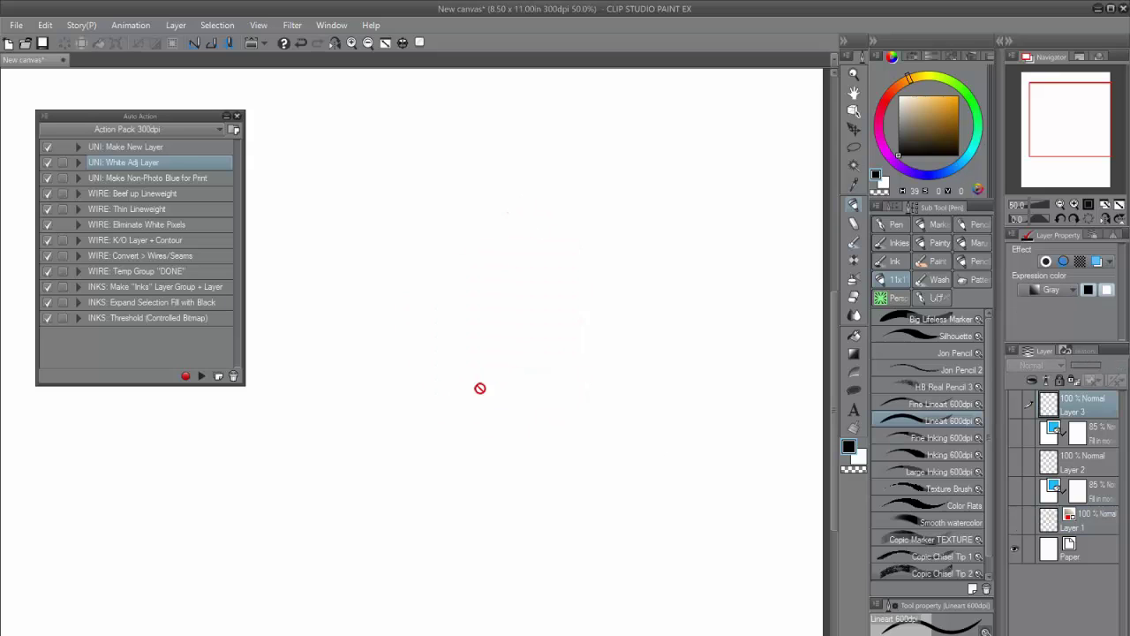
{"action": "mouse_move", "coordinate": [595, 368]}
{"action": "left_mouse_down"}
{"action": "mouse_move", "coordinate": [509, 451]}
{"action": "mouse_move", "coordinate": [398, 324]}
{"action": "mouse_move", "coordinate": [548, 427]}
{"action": "left_mouse_up"}
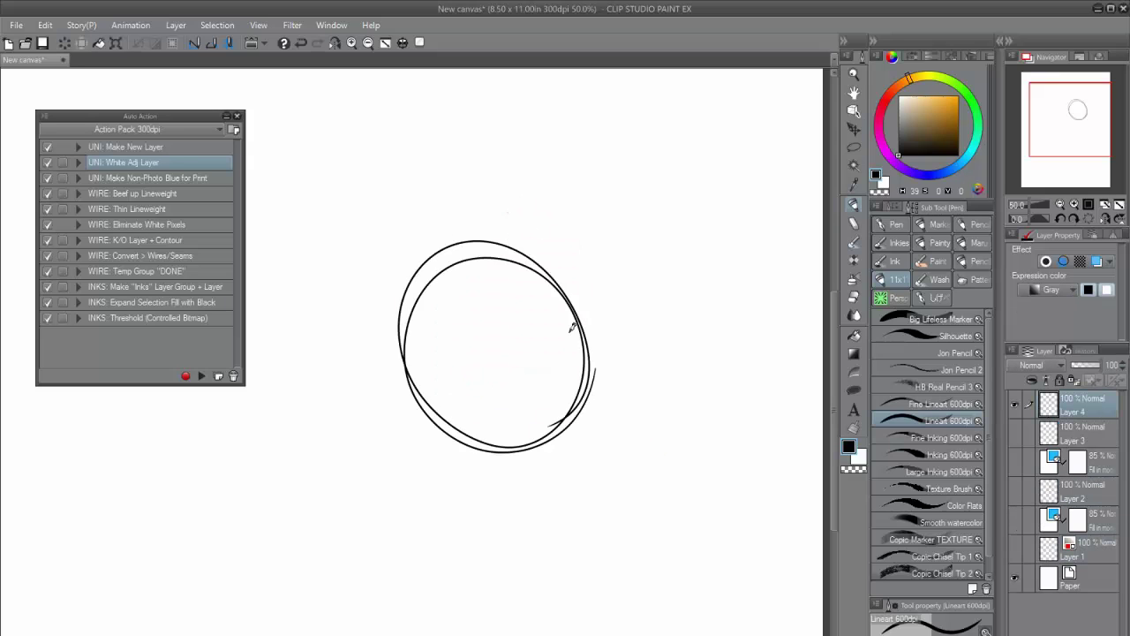
{"action": "mouse_move", "coordinate": [561, 291]}
{"action": "left_mouse_down"}
{"action": "mouse_move", "coordinate": [653, 493]}
{"action": "mouse_move", "coordinate": [564, 541]}
{"action": "left_mouse_up"}
{"action": "mouse_move", "coordinate": [542, 530]}
{"action": "left_mouse_down"}
{"action": "mouse_move", "coordinate": [502, 519]}
{"action": "mouse_move", "coordinate": [448, 580]}
{"action": "left_mouse_up"}
{"action": "left_click_drag", "start_coordinate": [632, 460], "coordinate": [591, 634]}
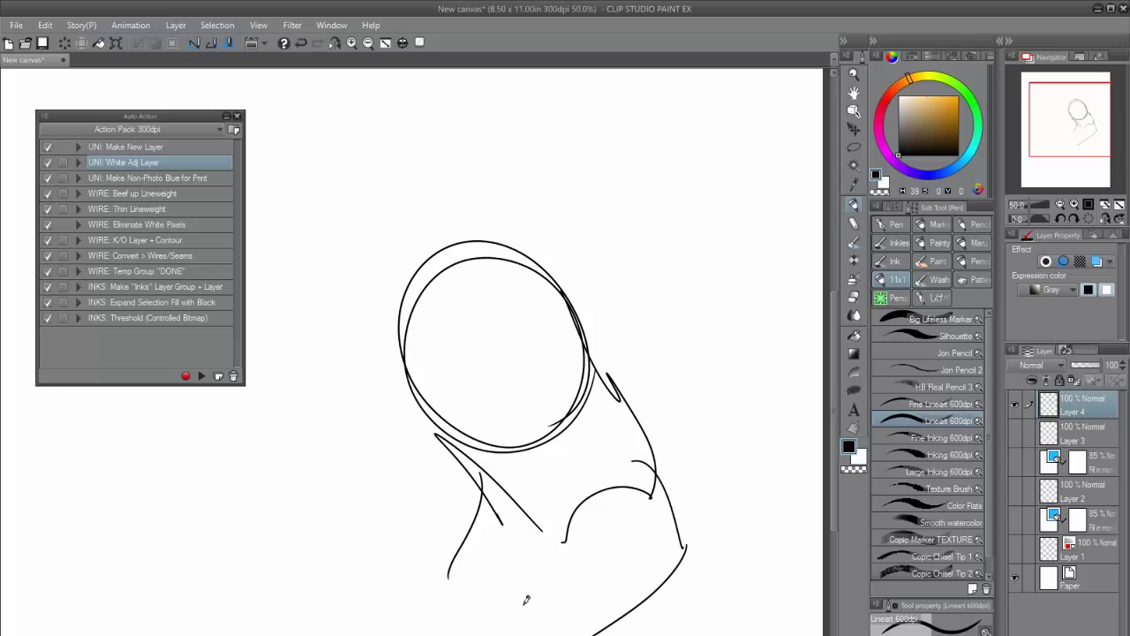
{"action": "left_click_drag", "start_coordinate": [509, 528], "coordinate": [440, 634]}
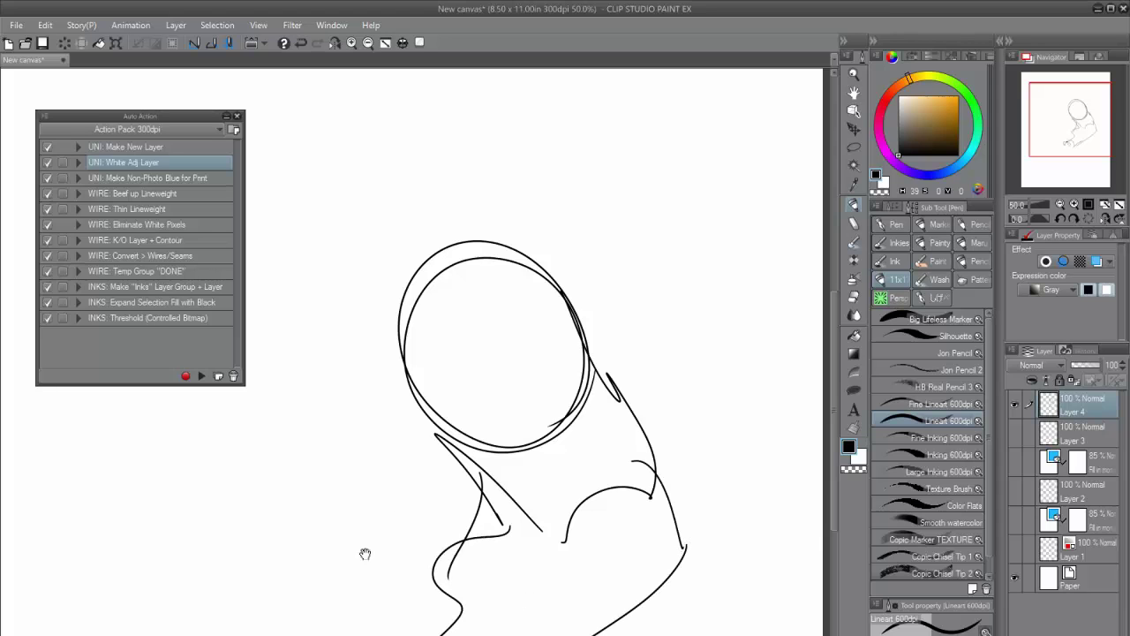
{"action": "left_click_drag", "start_coordinate": [364, 553], "coordinate": [367, 410]}
{"action": "mouse_move", "coordinate": [412, 506]}
{"action": "left_mouse_down"}
{"action": "mouse_move", "coordinate": [324, 557]}
{"action": "mouse_move", "coordinate": [415, 569]}
{"action": "left_mouse_up"}
{"action": "mouse_move", "coordinate": [446, 232]}
{"action": "left_mouse_down"}
{"action": "mouse_move", "coordinate": [573, 214]}
{"action": "mouse_move", "coordinate": [521, 280]}
{"action": "left_mouse_up"}
{"action": "mouse_move", "coordinate": [576, 164]}
{"action": "left_mouse_down"}
{"action": "mouse_move", "coordinate": [639, 267]}
{"action": "mouse_move", "coordinate": [606, 481]}
{"action": "left_mouse_up"}
{"action": "mouse_move", "coordinate": [429, 267]}
{"action": "left_mouse_down"}
{"action": "mouse_move", "coordinate": [507, 430]}
{"action": "mouse_move", "coordinate": [401, 507]}
{"action": "left_mouse_up"}
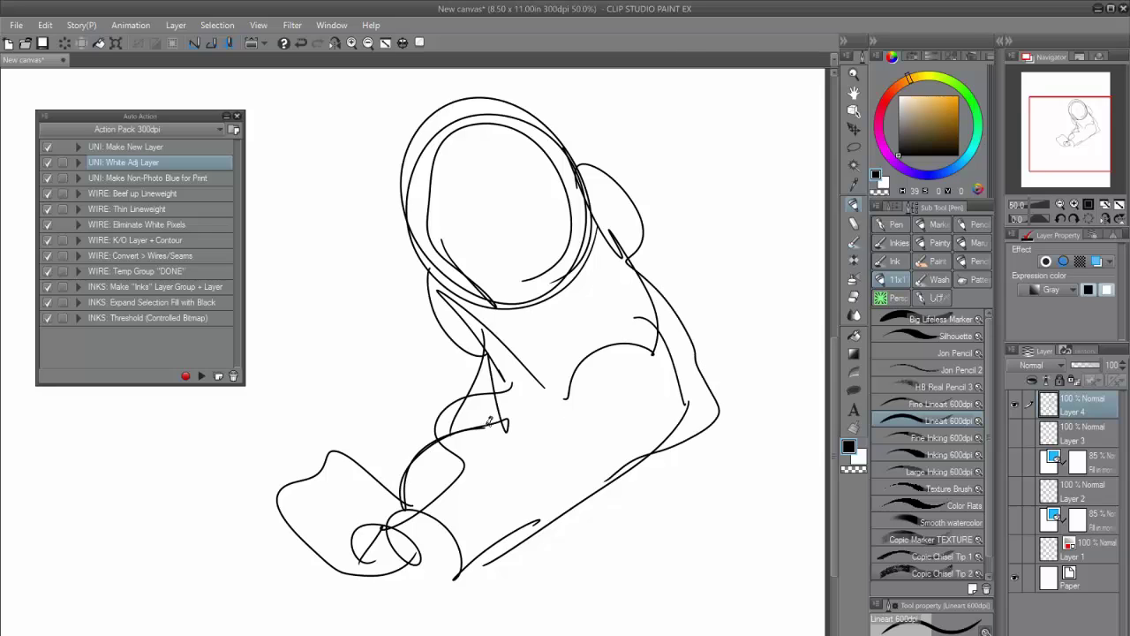
Play UNI: White Adj Layer on the rough figure and draw refined head, ear, jaw and back contours on the new layer
{"action": "left_click", "coordinate": [201, 376]}
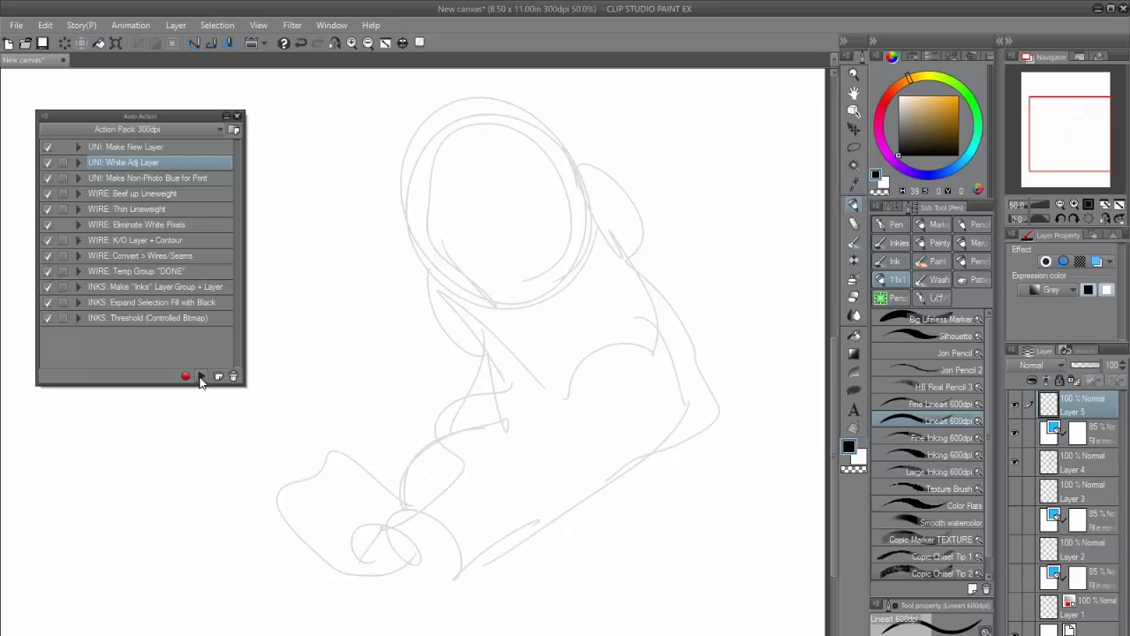
{"action": "left_click_drag", "start_coordinate": [404, 215], "coordinate": [509, 322]}
{"action": "left_click_drag", "start_coordinate": [433, 168], "coordinate": [582, 221]}
{"action": "mouse_move", "coordinate": [534, 188]}
{"action": "left_mouse_down"}
{"action": "mouse_move", "coordinate": [606, 215]}
{"action": "mouse_move", "coordinate": [587, 305]}
{"action": "left_mouse_up"}
{"action": "left_click_drag", "start_coordinate": [517, 291], "coordinate": [570, 333]}
{"action": "mouse_move", "coordinate": [452, 323]}
{"action": "left_mouse_down"}
{"action": "mouse_move", "coordinate": [456, 350]}
{"action": "mouse_move", "coordinate": [512, 381]}
{"action": "left_mouse_up"}
{"action": "left_click_drag", "start_coordinate": [510, 389], "coordinate": [527, 414]}
{"action": "left_click_drag", "start_coordinate": [439, 306], "coordinate": [512, 385]}
{"action": "mouse_move", "coordinate": [576, 189]}
{"action": "left_mouse_down"}
{"action": "mouse_move", "coordinate": [647, 232]}
{"action": "mouse_move", "coordinate": [629, 287]}
{"action": "left_mouse_up"}
{"action": "left_click_drag", "start_coordinate": [630, 284], "coordinate": [709, 430]}
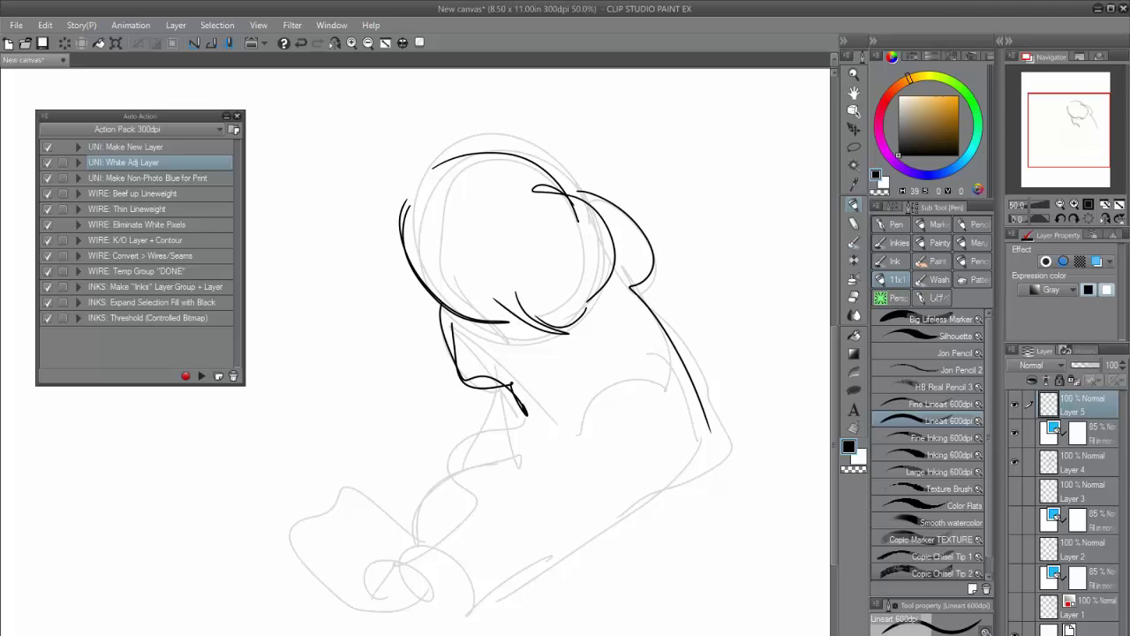
Delete all layers above the Paper layer, from Layer 5 down to Layer 1, and add a new empty layer
{"action": "left_click", "coordinate": [1099, 607], "text": "shift"}
{"action": "key", "text": "Delete"}
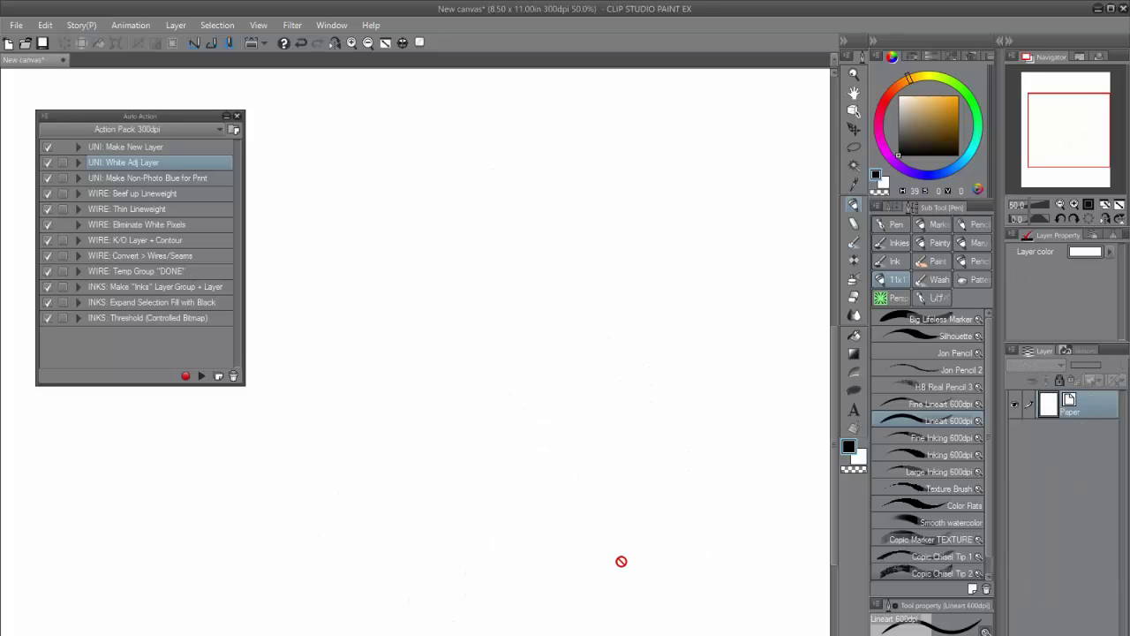
{"action": "key", "text": "ctrl+shift+n"}
Draw a tilted boxy character with two square eyes and a smiling mouth, and play UNI: Make Non-Photo Blue for Print on it
{"action": "left_click", "coordinate": [131, 180]}
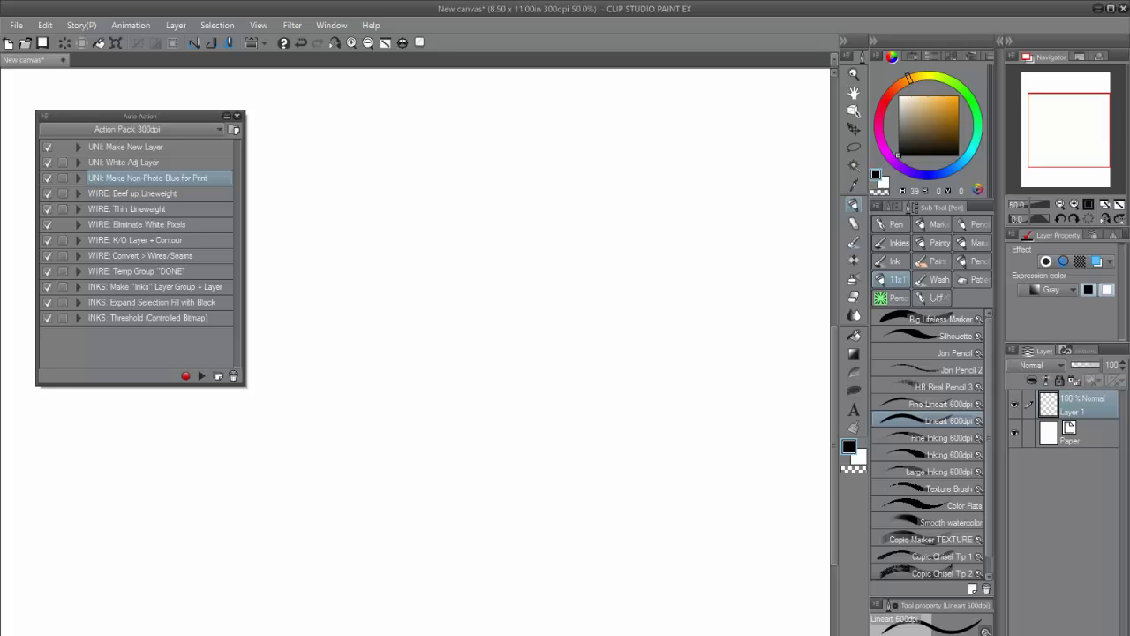
{"action": "mouse_move", "coordinate": [682, 299]}
{"action": "left_mouse_down"}
{"action": "mouse_move", "coordinate": [542, 253]}
{"action": "mouse_move", "coordinate": [677, 350]}
{"action": "mouse_move", "coordinate": [641, 593]}
{"action": "mouse_move", "coordinate": [397, 539]}
{"action": "left_mouse_up"}
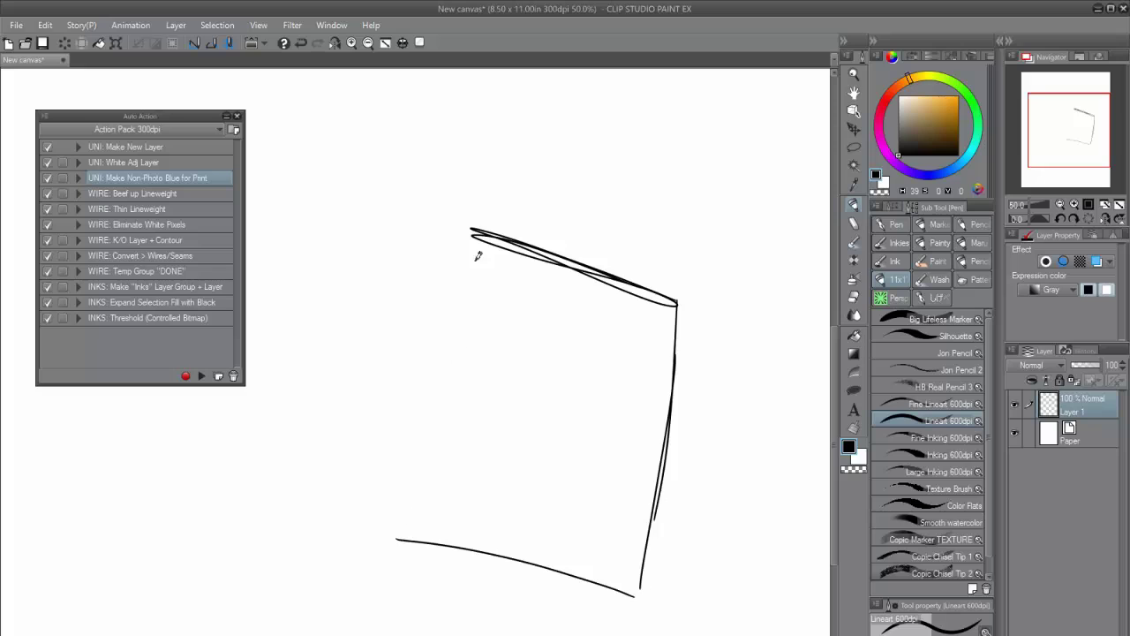
{"action": "left_click_drag", "start_coordinate": [477, 237], "coordinate": [424, 551]}
{"action": "mouse_move", "coordinate": [497, 271]}
{"action": "left_mouse_down"}
{"action": "mouse_move", "coordinate": [569, 329]}
{"action": "mouse_move", "coordinate": [580, 353]}
{"action": "mouse_move", "coordinate": [482, 371]}
{"action": "mouse_move", "coordinate": [532, 538]}
{"action": "mouse_move", "coordinate": [469, 492]}
{"action": "mouse_move", "coordinate": [595, 549]}
{"action": "mouse_move", "coordinate": [471, 514]}
{"action": "left_mouse_up"}
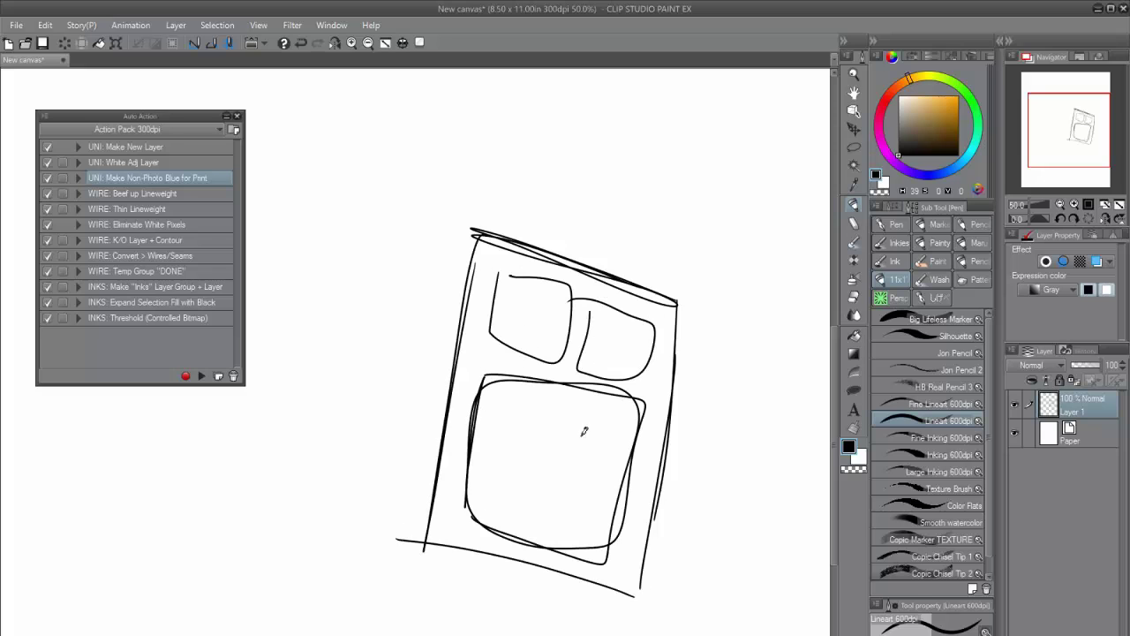
{"action": "left_click_drag", "start_coordinate": [606, 450], "coordinate": [520, 416]}
{"action": "left_click_drag", "start_coordinate": [530, 316], "coordinate": [525, 326]}
{"action": "left_click_drag", "start_coordinate": [616, 345], "coordinate": [618, 345]}
{"action": "left_click", "coordinate": [201, 375]}
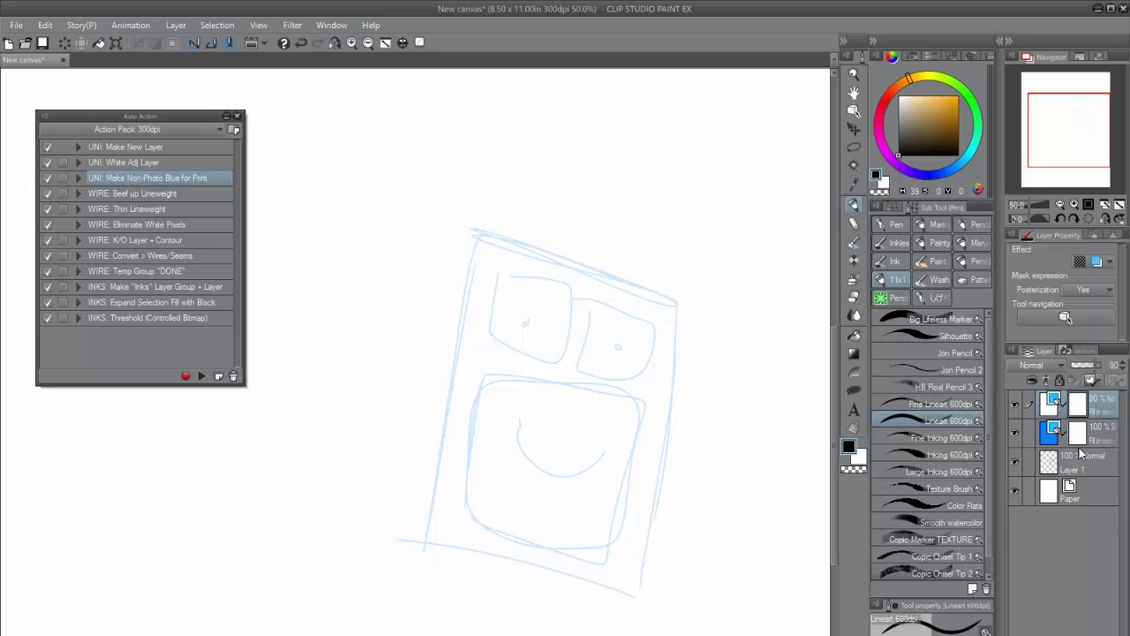
Delete Layer 1 together with its two fill layers and add a new empty layer above the Paper
{"action": "left_click", "coordinate": [1099, 395]}
{"action": "left_click", "coordinate": [1086, 467], "text": "shift"}
{"action": "key", "text": "Delete"}
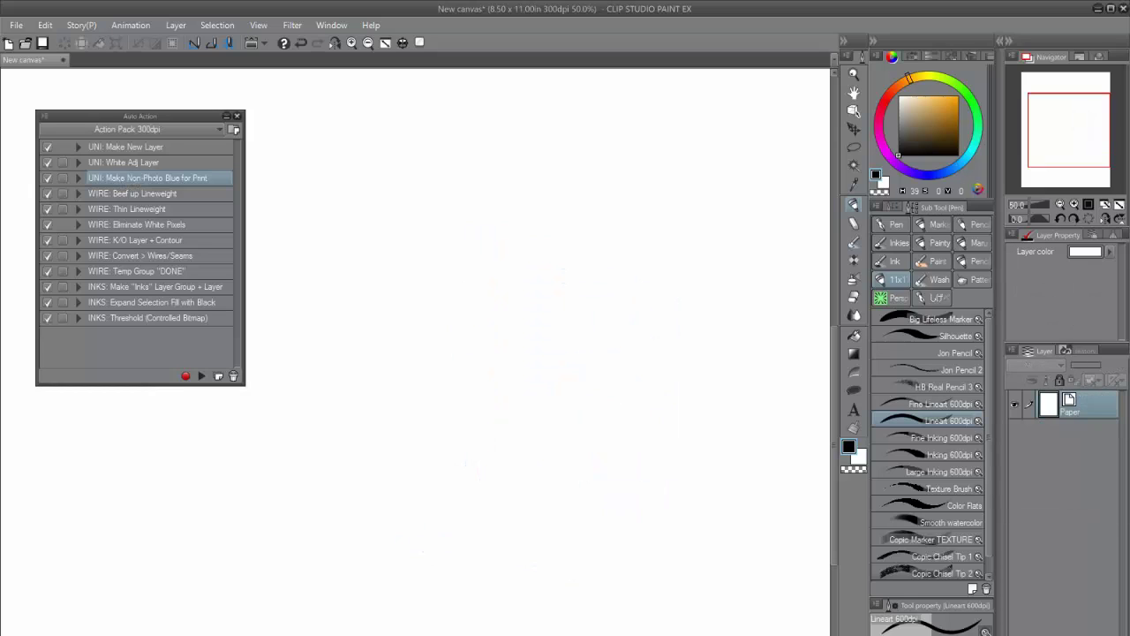
{"action": "key", "text": "ctrl+shift+n"}
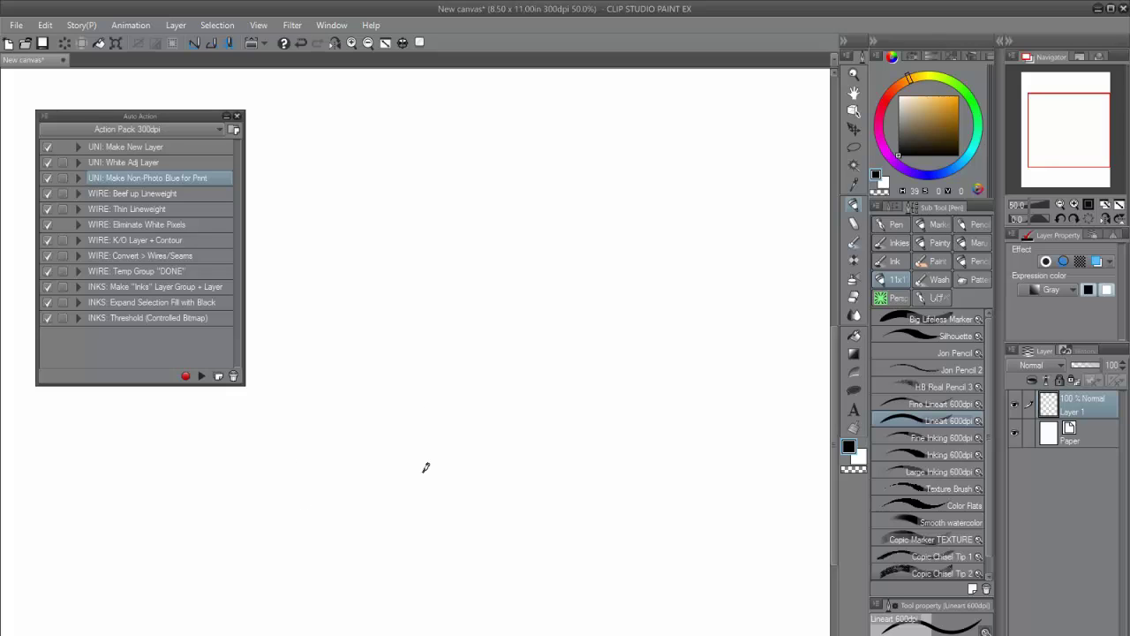
Select the WIRE: Beef up Lineweight action and draw a round face with an ear, two eyes, an open mouth and one curled hair
{"action": "left_click", "coordinate": [135, 195]}
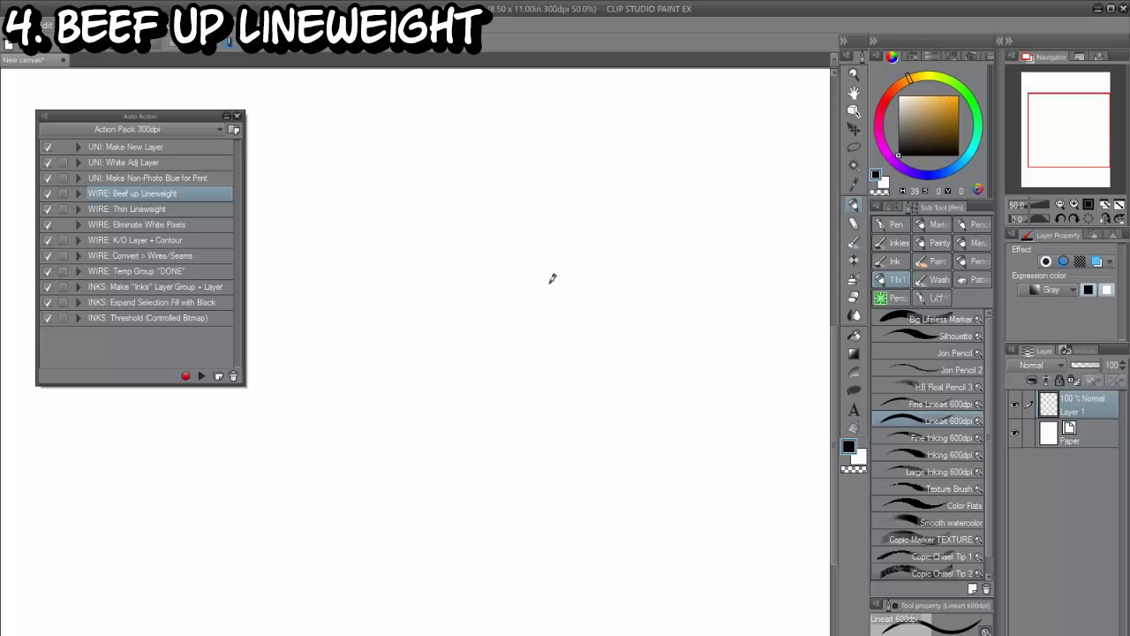
{"action": "mouse_move", "coordinate": [649, 353]}
{"action": "left_mouse_down"}
{"action": "mouse_move", "coordinate": [486, 283]}
{"action": "mouse_move", "coordinate": [609, 459]}
{"action": "left_mouse_up"}
{"action": "left_click_drag", "start_coordinate": [455, 341], "coordinate": [472, 404]}
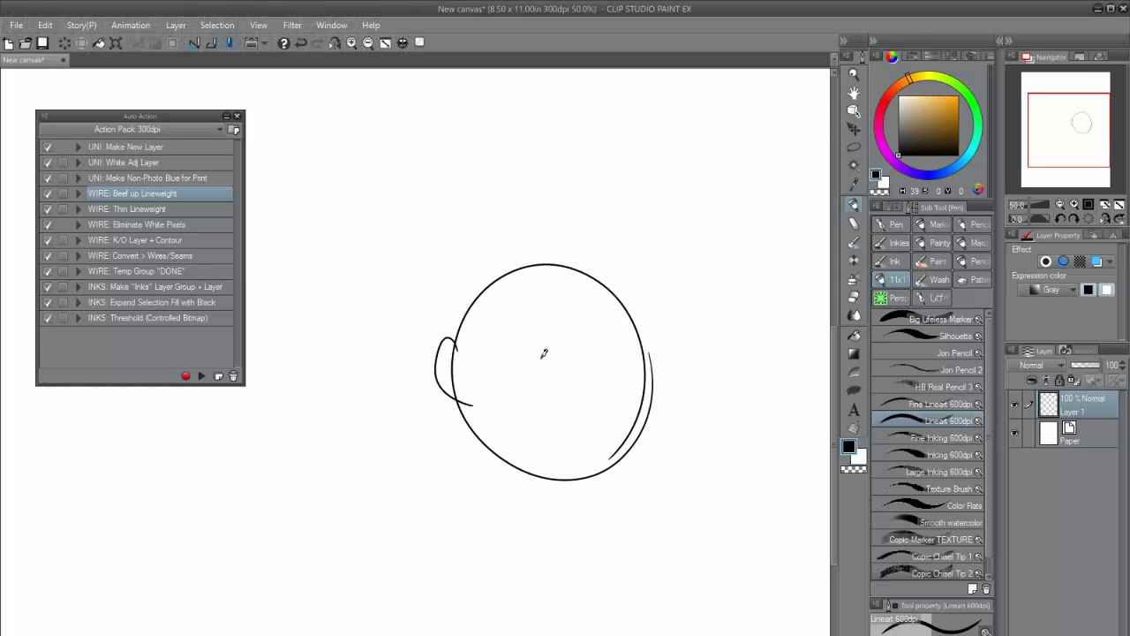
{"action": "mouse_move", "coordinate": [535, 343]}
{"action": "left_mouse_down"}
{"action": "mouse_move", "coordinate": [539, 354]}
{"action": "mouse_move", "coordinate": [593, 354]}
{"action": "left_mouse_up"}
{"action": "mouse_move", "coordinate": [567, 283]}
{"action": "left_mouse_down"}
{"action": "mouse_move", "coordinate": [589, 279]}
{"action": "mouse_move", "coordinate": [575, 258]}
{"action": "left_mouse_up"}
{"action": "left_click_drag", "start_coordinate": [597, 398], "coordinate": [561, 403]}
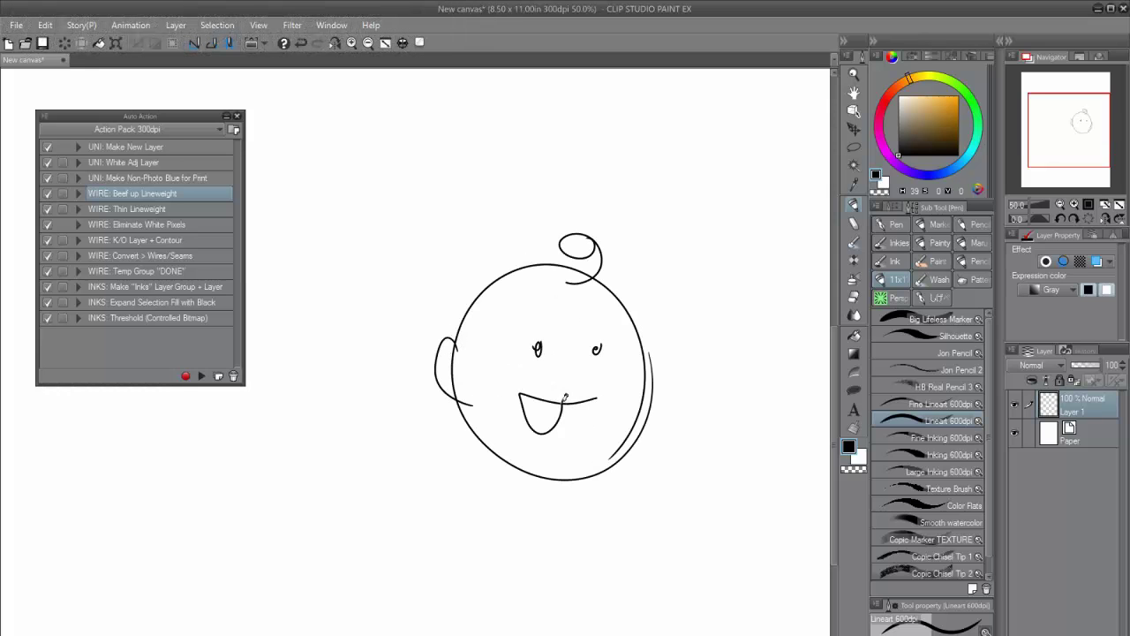
Duplicate Layer 1, rename the original with the character's name and hide it, and make Layer 1 Copy active
{"action": "left_click_drag", "start_coordinate": [1075, 400], "coordinate": [1015, 628]}
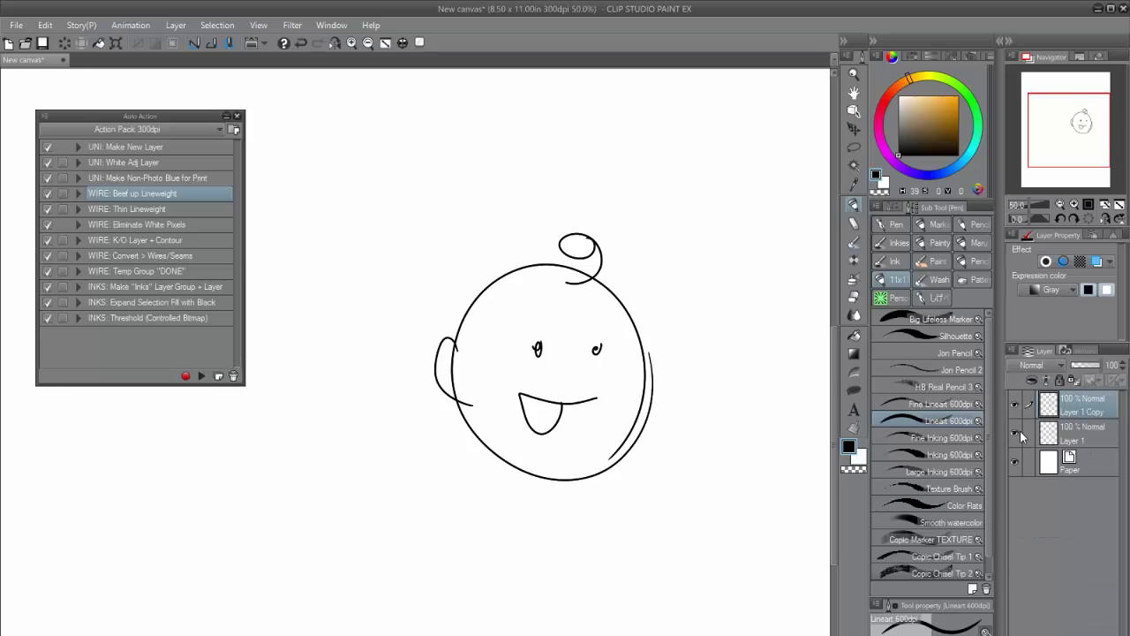
{"action": "double_click", "coordinate": [1071, 440]}
{"action": "type", "text": "lo"}
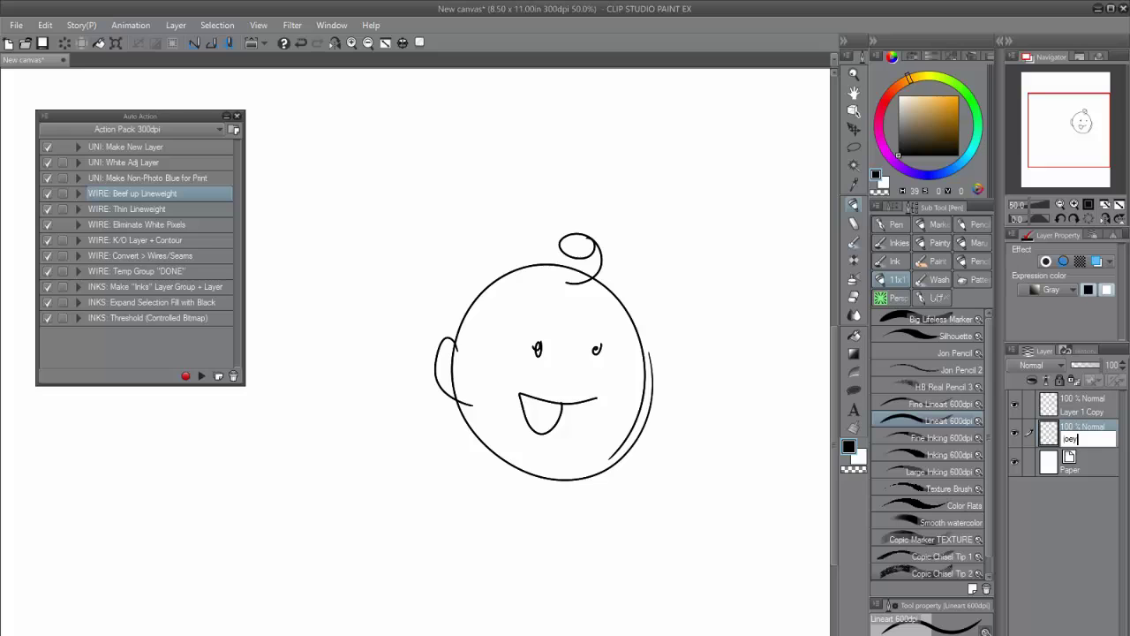
{"action": "type", "text": "ey"}
{"action": "key", "text": "Return"}
{"action": "left_click", "coordinate": [1015, 432]}
{"action": "left_click", "coordinate": [1086, 404]}
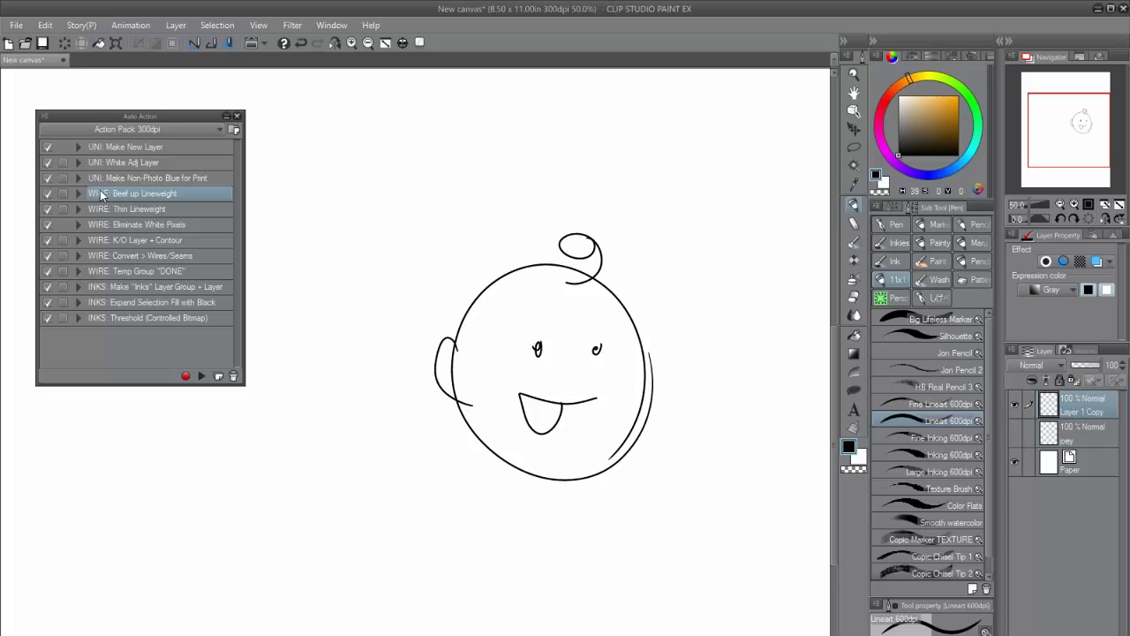
Play WIRE: Beef up Lineweight twice on Layer 1 Copy and inspect the lines around the ear and mouth up close
{"action": "left_click", "coordinate": [201, 376]}
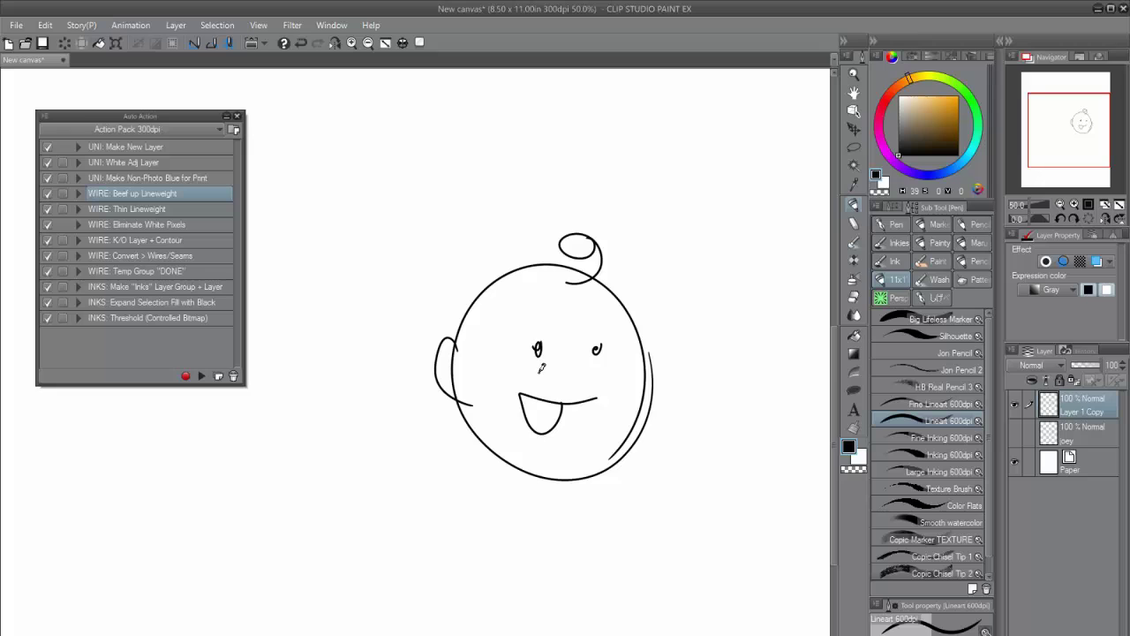
{"action": "left_click", "coordinate": [203, 378]}
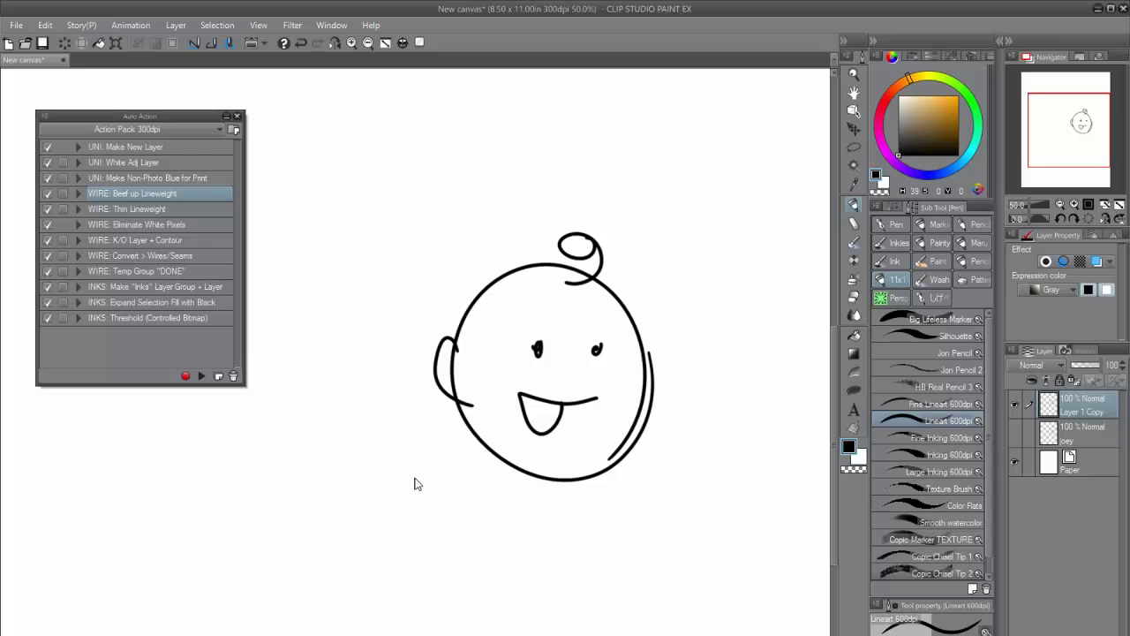
{"action": "scroll", "coordinate": [414, 478], "scroll_direction": "up", "scroll_amount": 5}
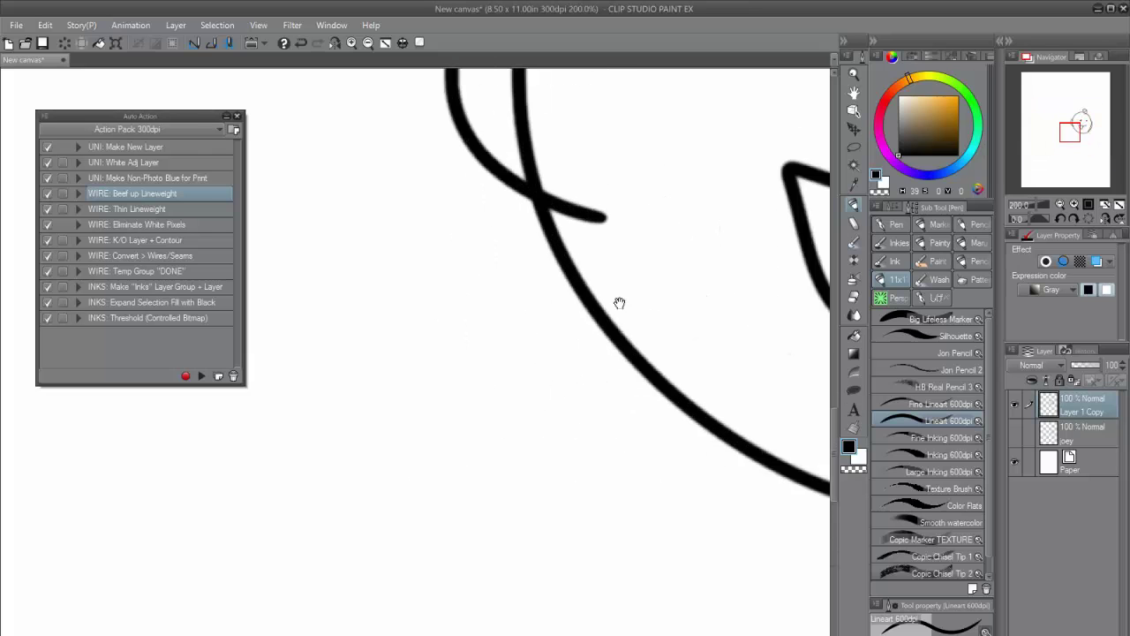
{"action": "scroll", "coordinate": [620, 303], "scroll_direction": "down", "scroll_amount": 2}
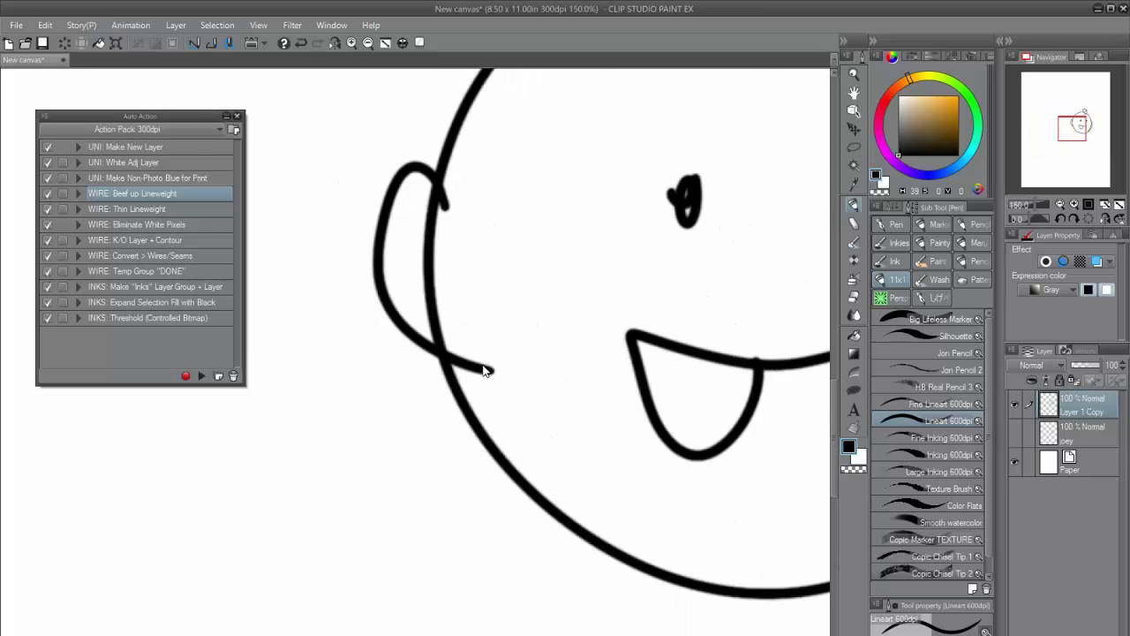
{"action": "scroll", "coordinate": [483, 370], "scroll_direction": "down", "scroll_amount": 4}
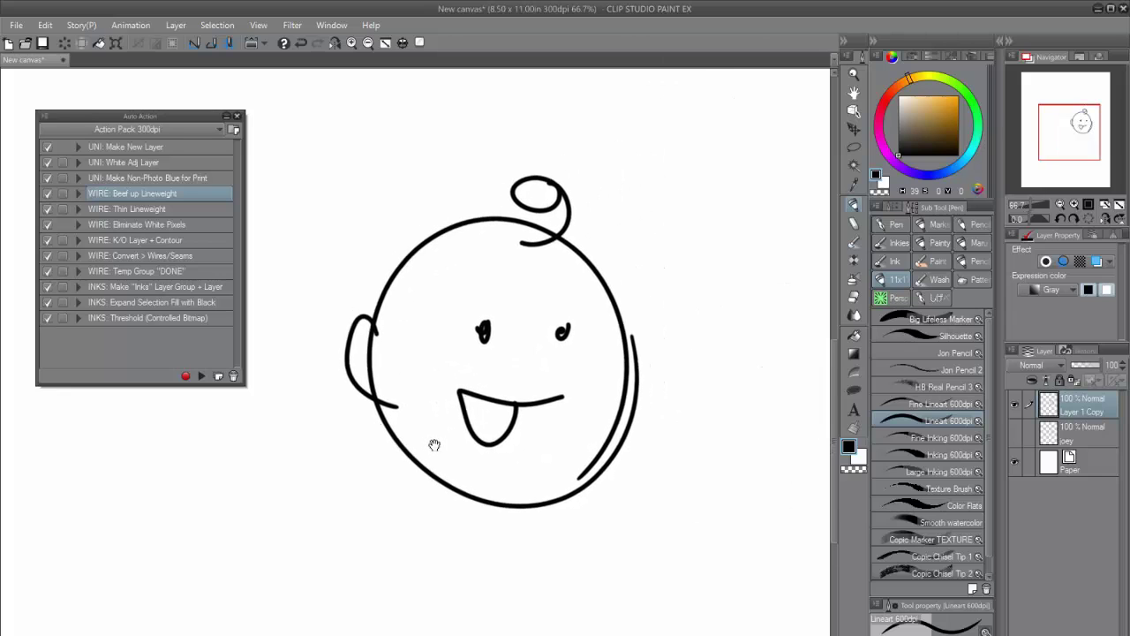
{"action": "left_click_drag", "start_coordinate": [435, 444], "coordinate": [437, 442]}
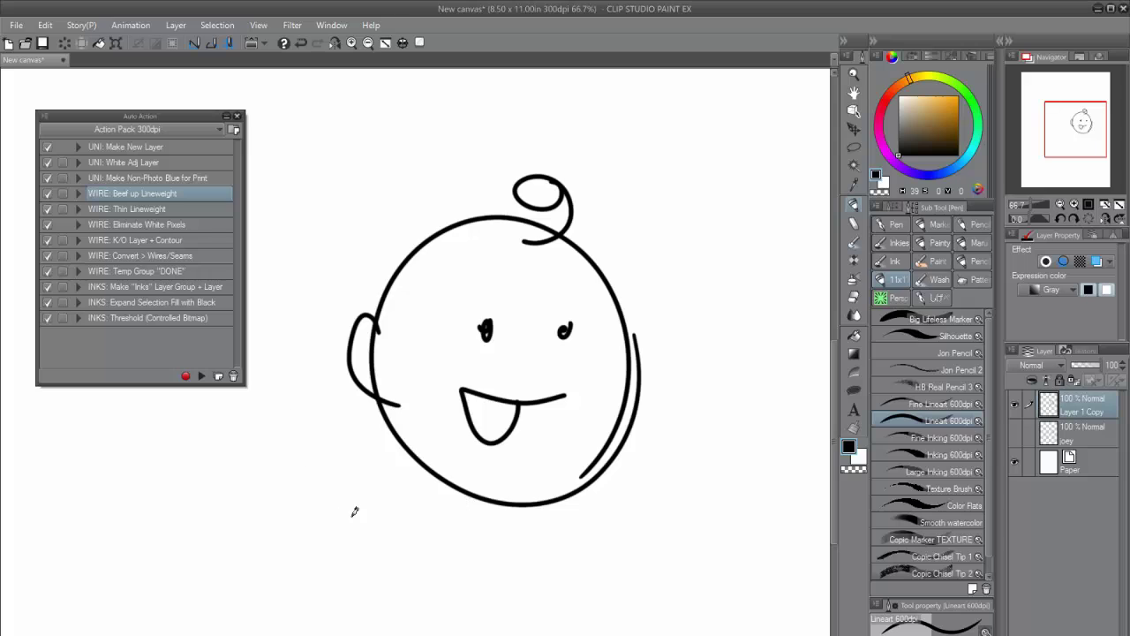
Duplicate the hidden original face layer, show the duplicate and move it to the left of the thickened face
{"action": "left_click_drag", "start_coordinate": [1079, 434], "coordinate": [1026, 632]}
{"action": "left_click", "coordinate": [1014, 433]}
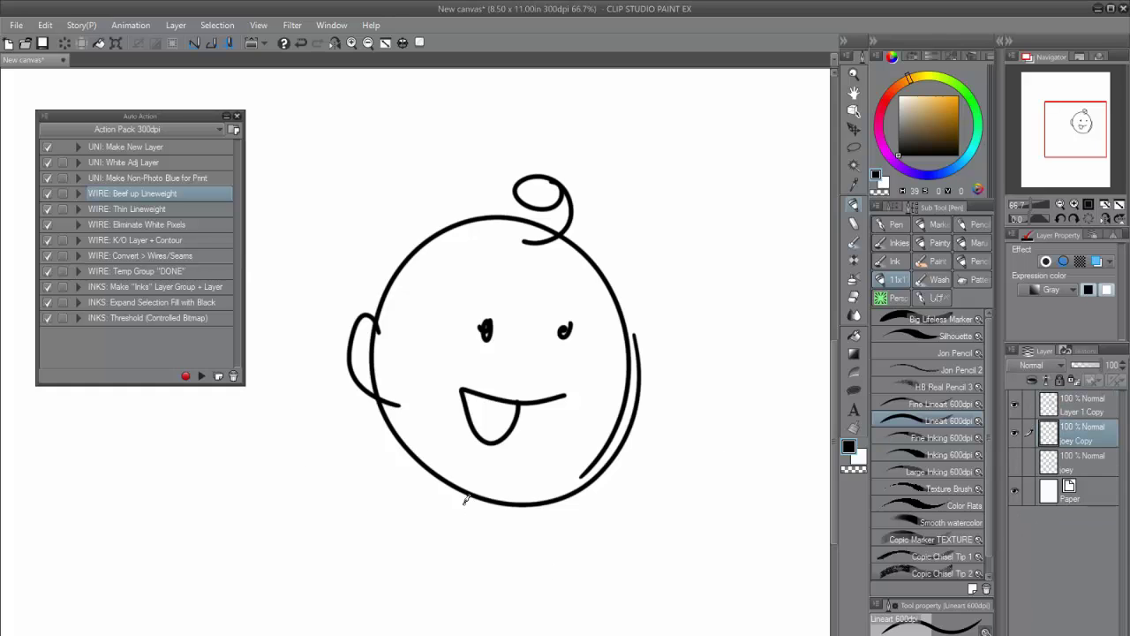
{"action": "key", "text": "k"}
{"action": "mouse_move", "coordinate": [448, 471]}
{"action": "left_mouse_down"}
{"action": "mouse_move", "coordinate": [329, 583]}
{"action": "mouse_move", "coordinate": [272, 552]}
{"action": "mouse_move", "coordinate": [529, 548]}
{"action": "left_mouse_up"}
{"action": "left_click_drag", "start_coordinate": [602, 533], "coordinate": [286, 542]}
{"action": "left_click_drag", "start_coordinate": [427, 629], "coordinate": [391, 626]}
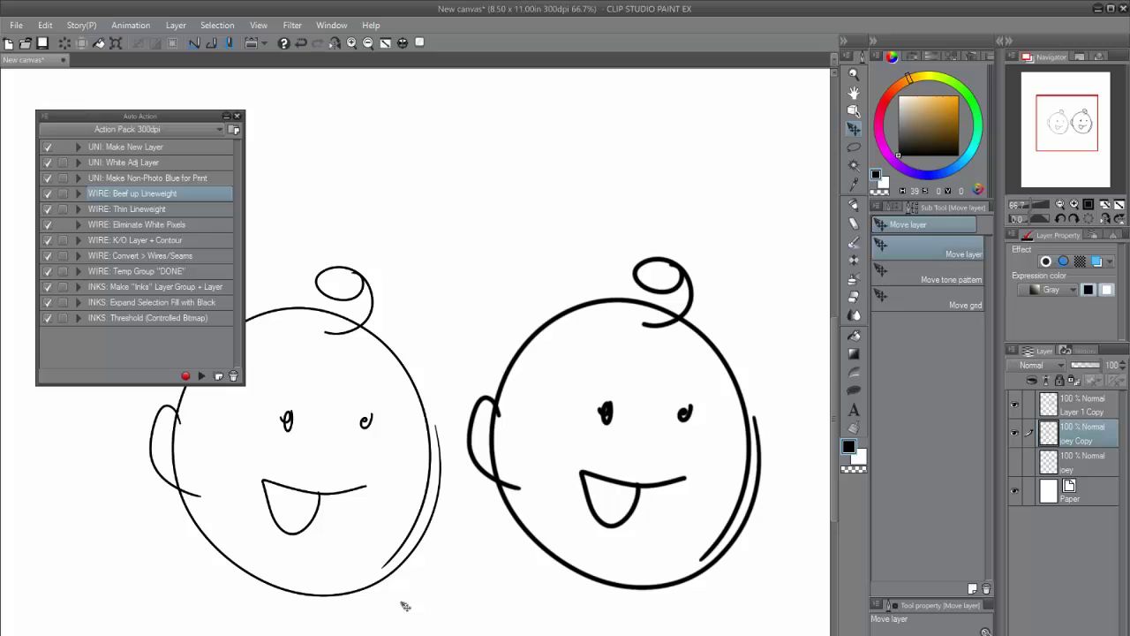
{"action": "scroll", "coordinate": [405, 605], "scroll_direction": "down", "scroll_amount": 1}
{"action": "left_click_drag", "start_coordinate": [309, 589], "coordinate": [361, 527]}
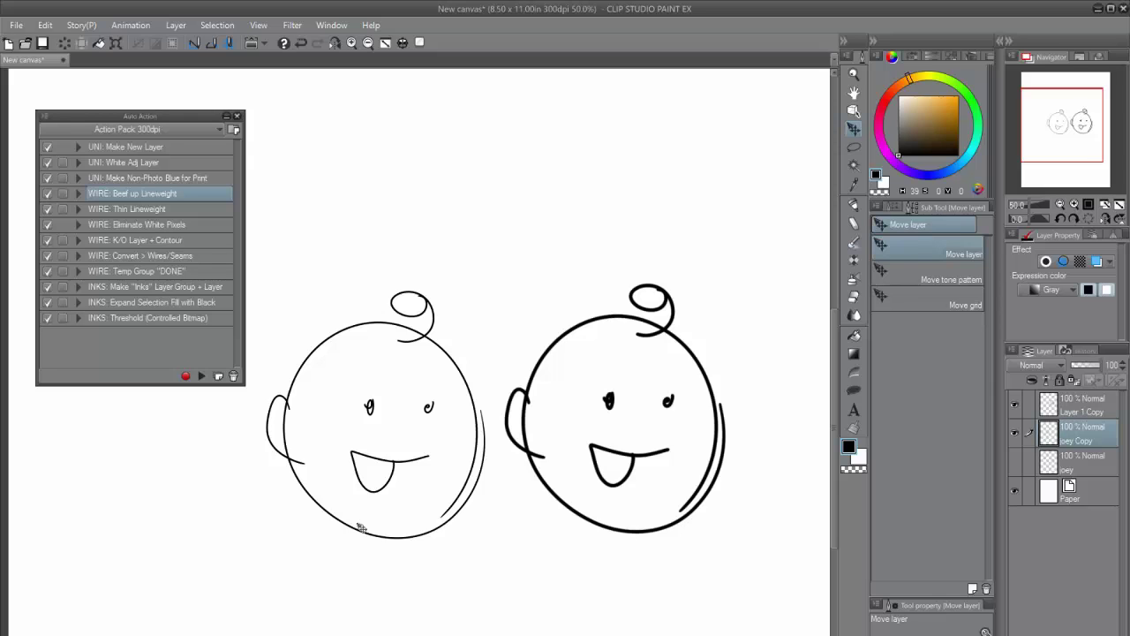
Hide Layer 1 Copy, duplicate the visible thin-lined face and move the new duplicate to its right
{"action": "key", "text": "ctrl+t"}
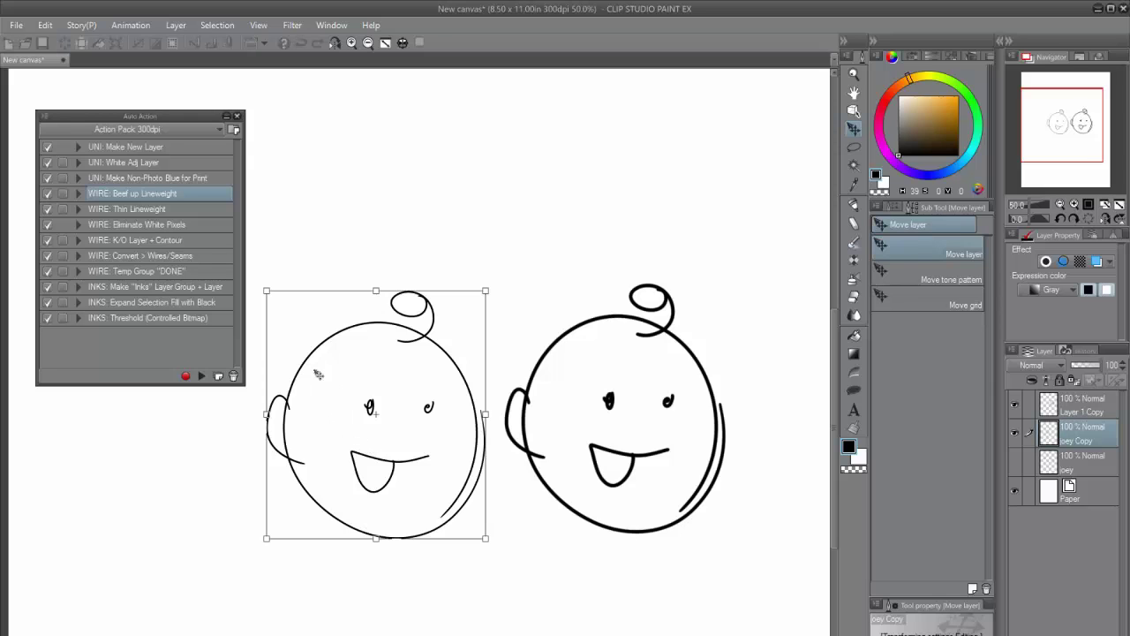
{"action": "key", "text": "Return"}
{"action": "left_click", "coordinate": [1014, 405]}
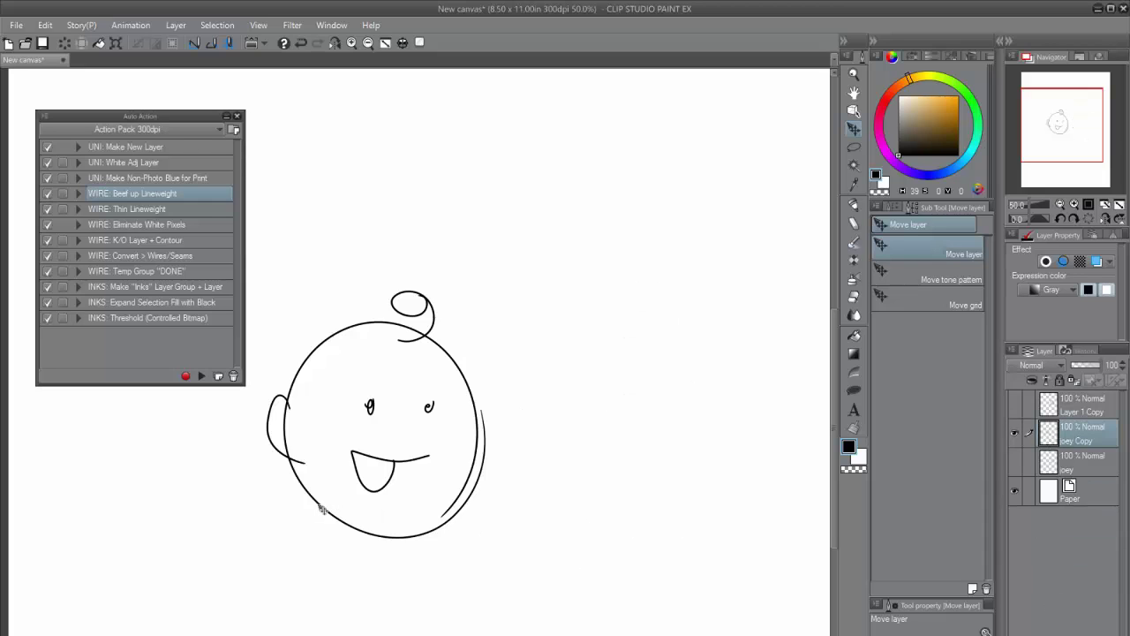
{"action": "key", "text": "ctrl+c"}
{"action": "key", "text": "ctrl+v"}
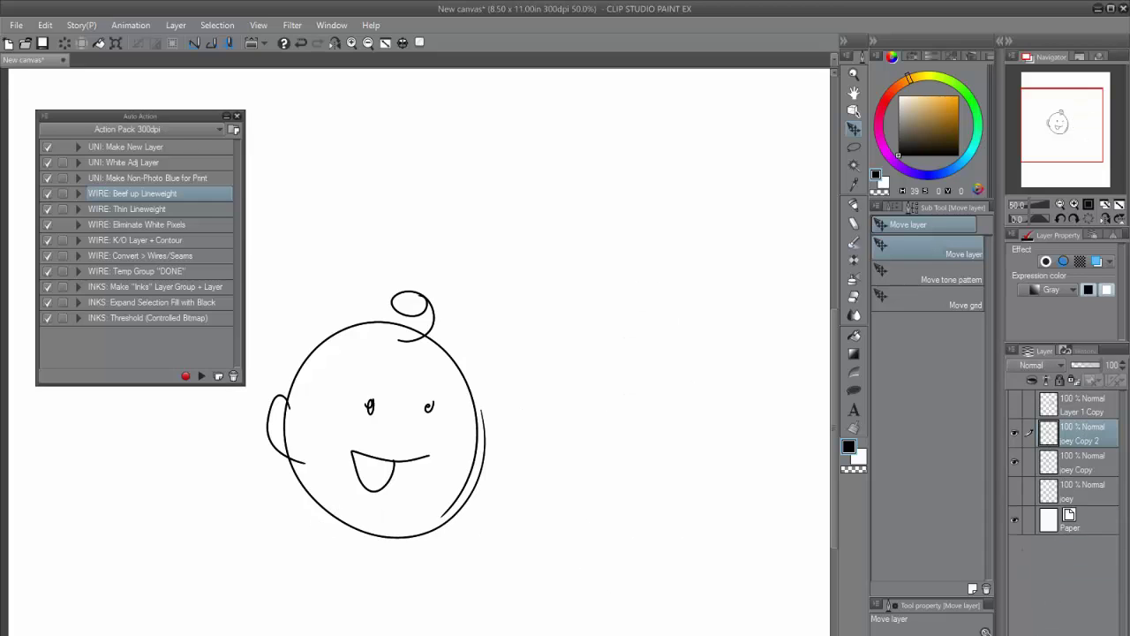
{"action": "left_click_drag", "start_coordinate": [323, 592], "coordinate": [535, 606]}
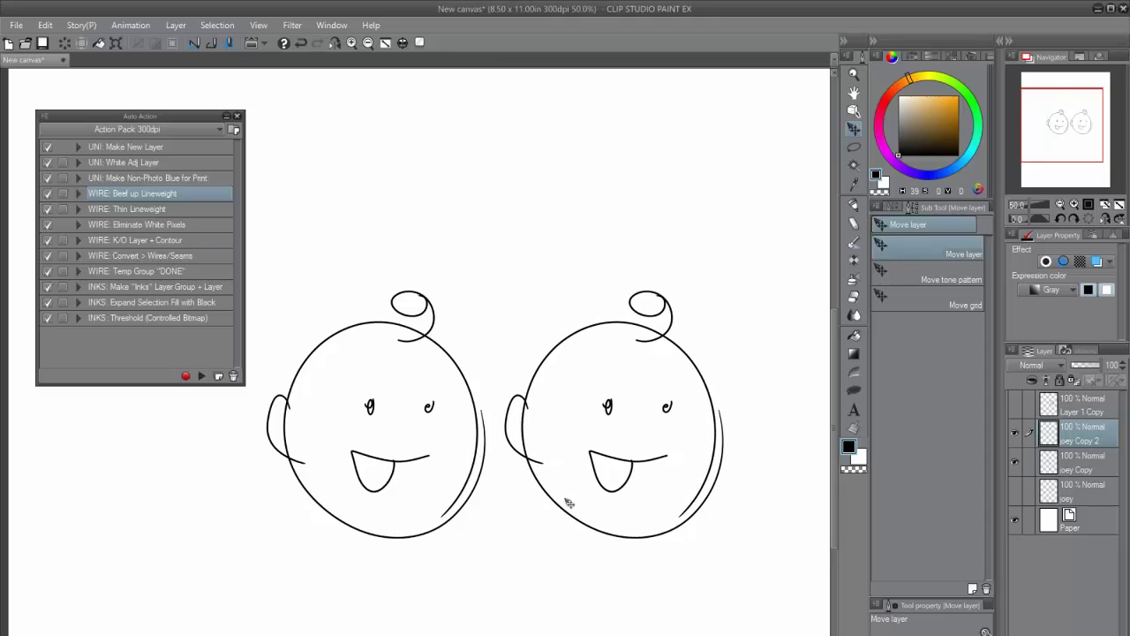
Scale the right-hand face down to about half size and play WIRE: Beef up Lineweight on it
{"action": "key", "text": "ctrl+t"}
{"action": "left_click_drag", "start_coordinate": [723, 288], "coordinate": [615, 410]}
{"action": "key", "text": "Return"}
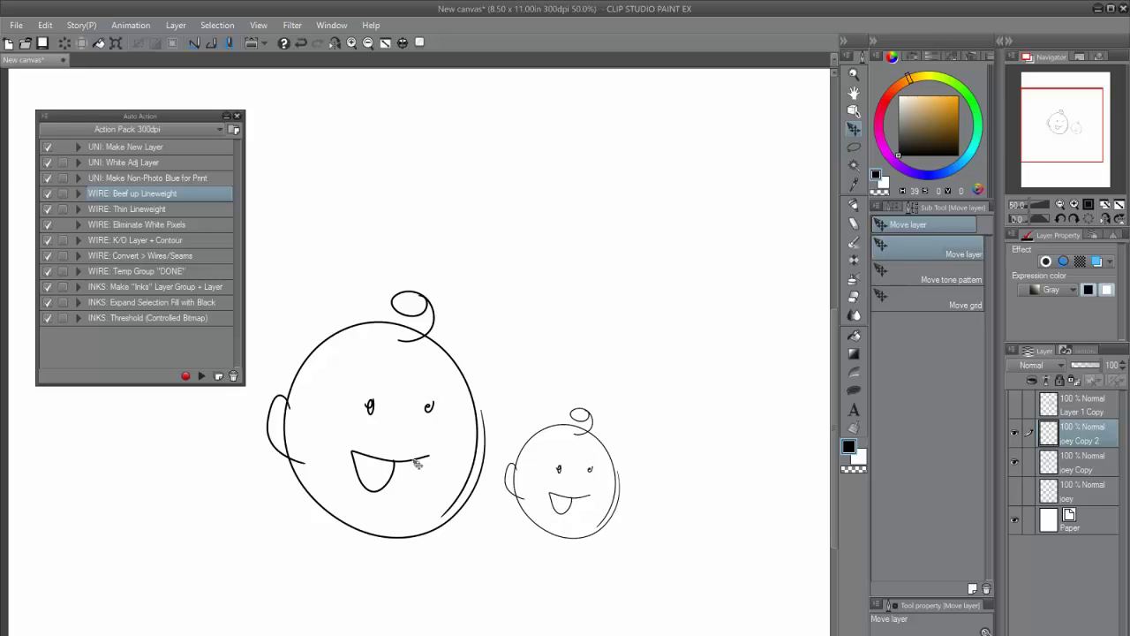
{"action": "left_click", "coordinate": [201, 377]}
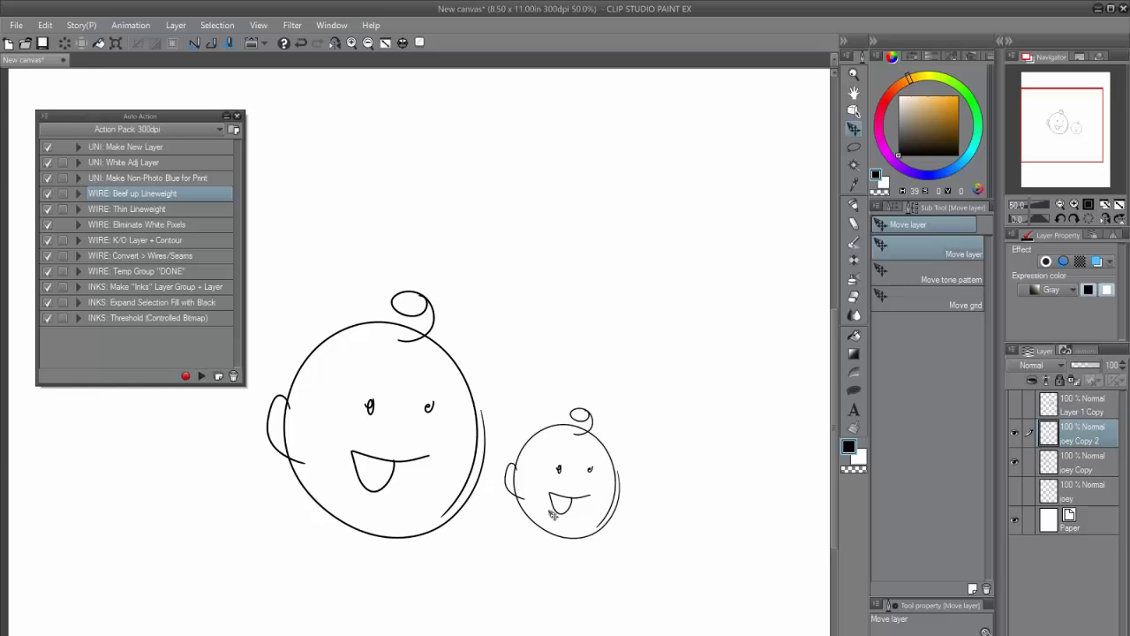
Play WIRE: Beef up Lineweight once more on the small right-hand face
{"action": "left_click", "coordinate": [202, 377]}
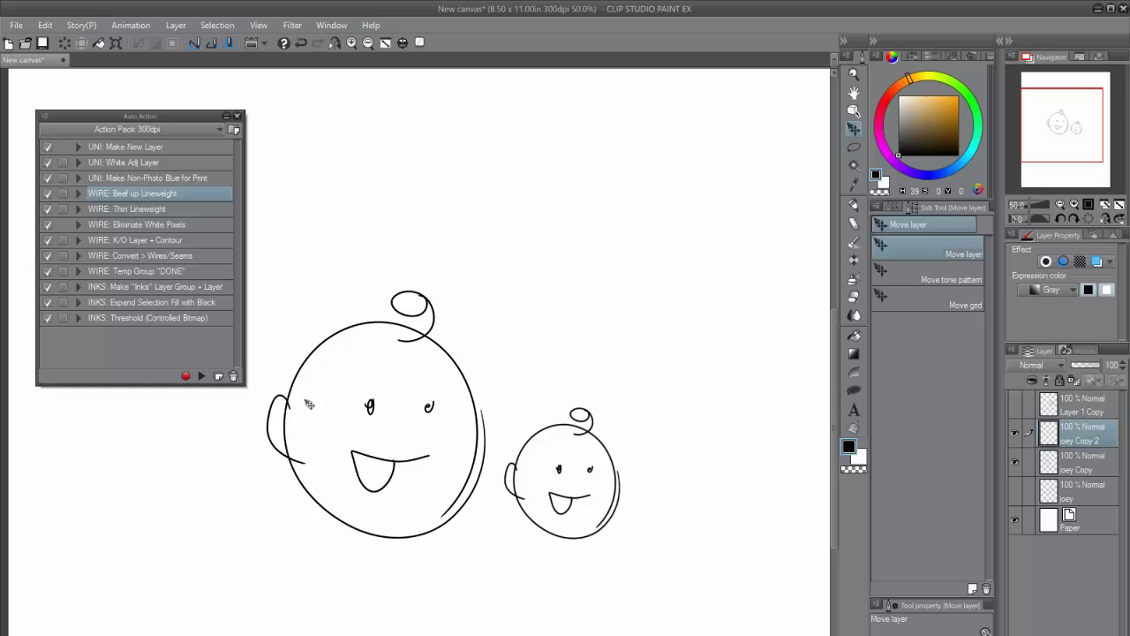
Delete Layer 1 Copy and both face copies, and show the original face layer
{"action": "left_click", "coordinate": [1068, 461]}
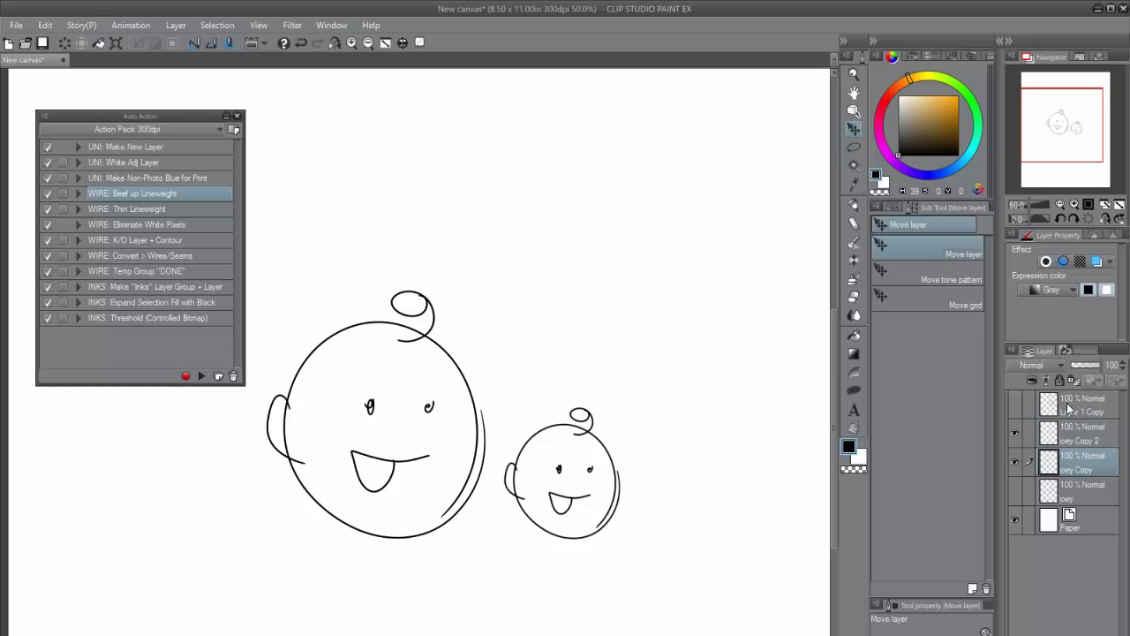
{"action": "left_click", "coordinate": [1065, 407], "text": "shift"}
{"action": "key", "text": "Delete"}
{"action": "left_click", "coordinate": [1013, 404]}
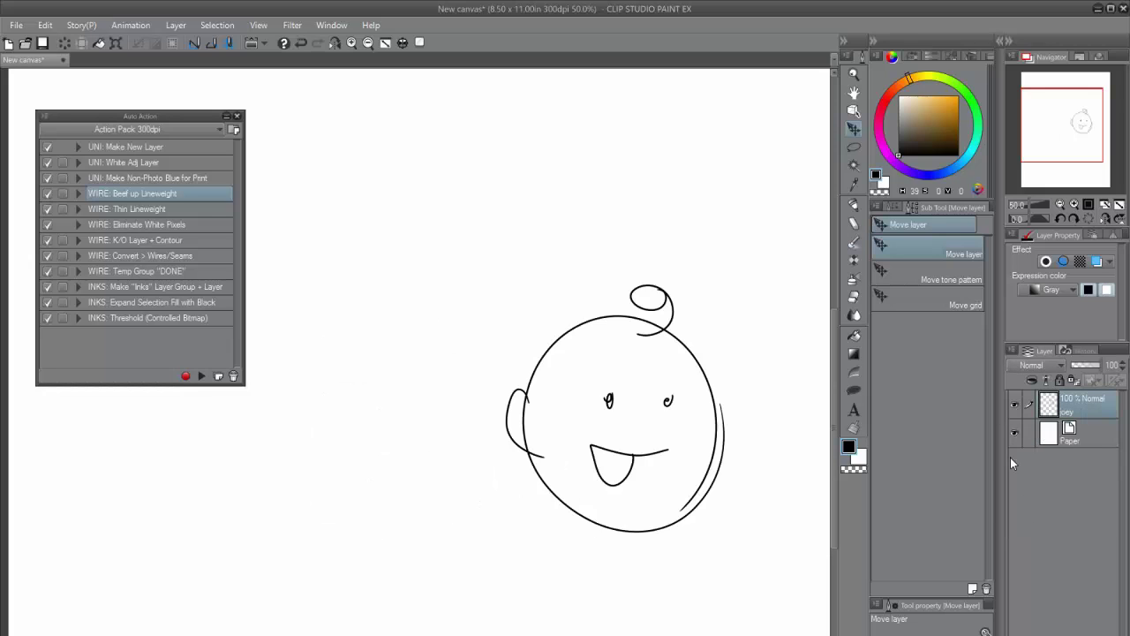
Duplicate the original face layer and move the duplicate to the left of the original
{"action": "left_click_drag", "start_coordinate": [1085, 404], "coordinate": [1046, 635]}
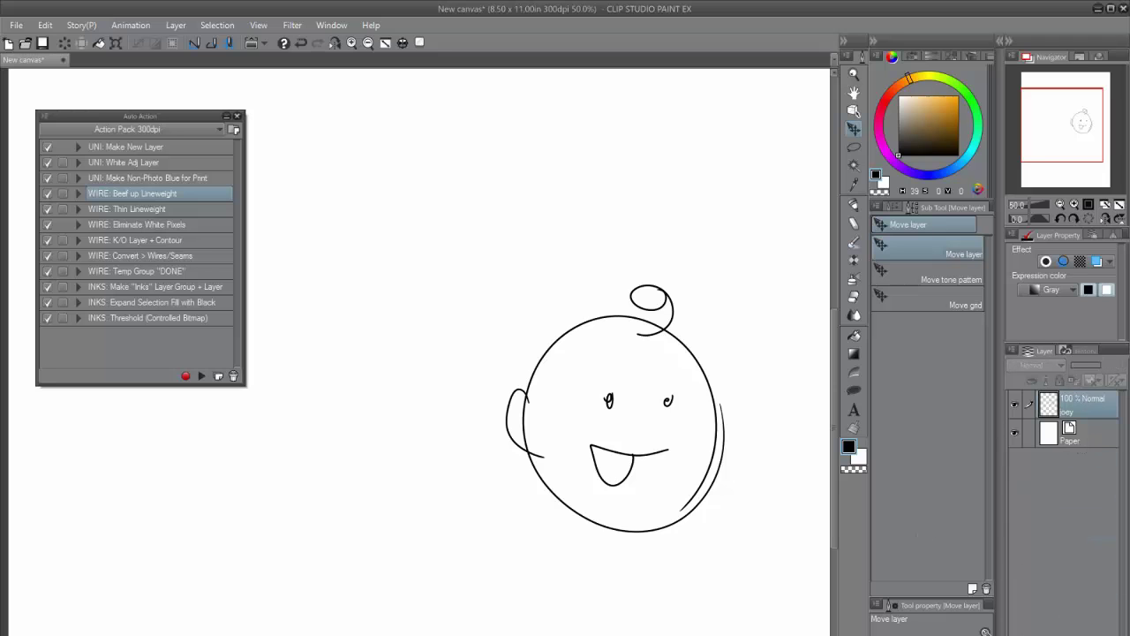
{"action": "left_click_drag", "start_coordinate": [640, 474], "coordinate": [392, 474]}
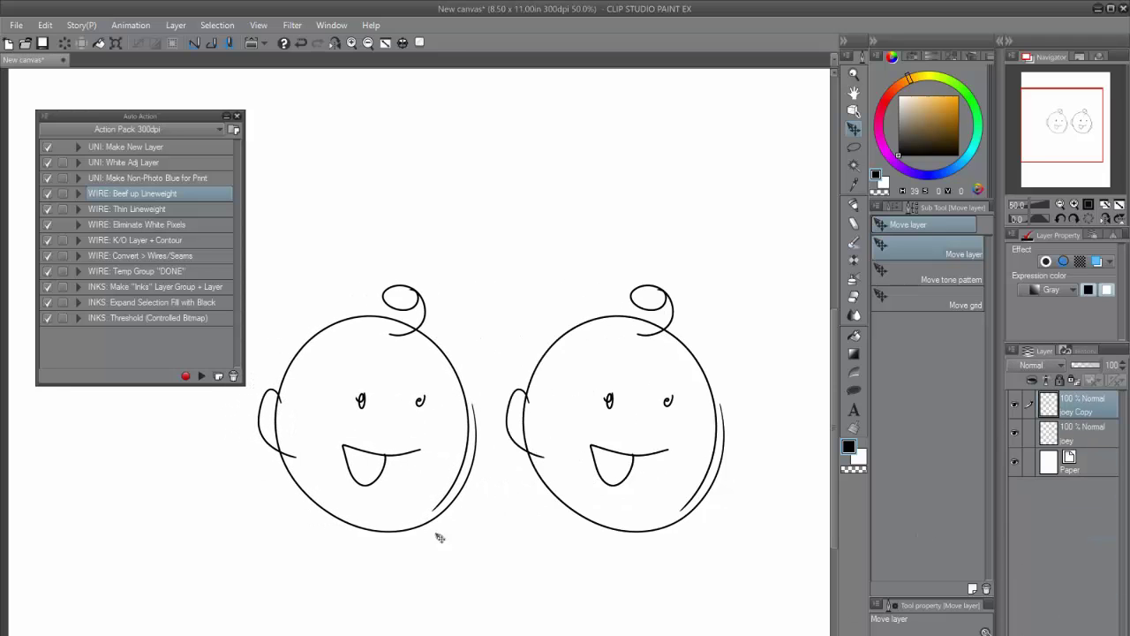
{"action": "left_click", "coordinate": [133, 208]}
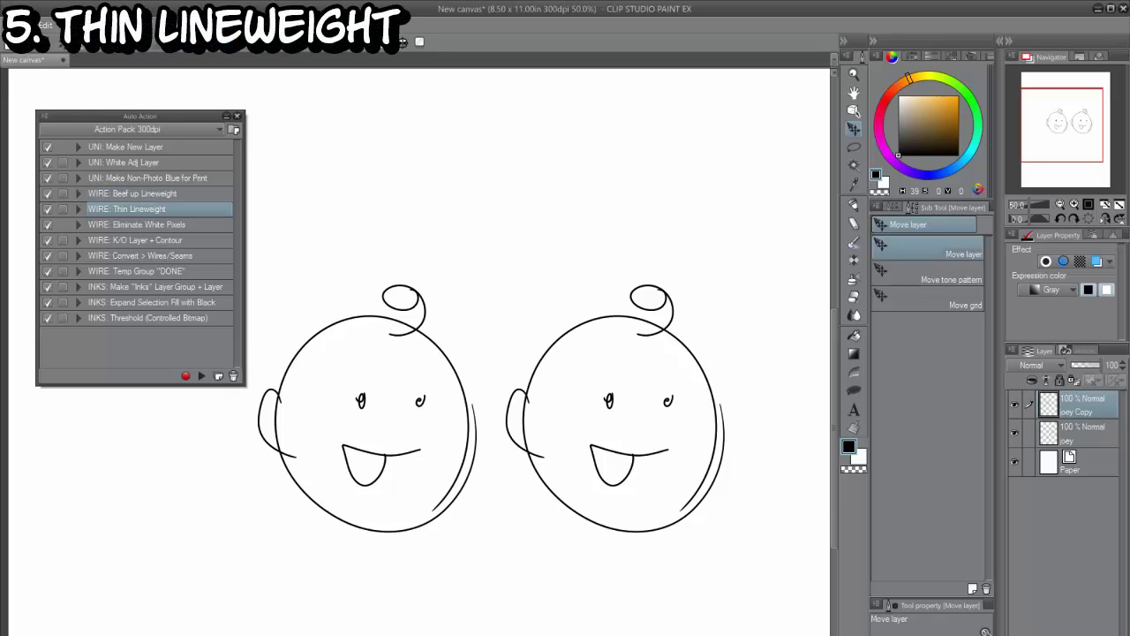
Enlarge the left face copy to a little over twice its size and move the original face clear to its right
{"action": "scroll", "coordinate": [384, 503], "scroll_direction": "down", "scroll_amount": 1}
{"action": "left_click_drag", "start_coordinate": [375, 499], "coordinate": [491, 475]}
{"action": "key", "text": "ctrl+t"}
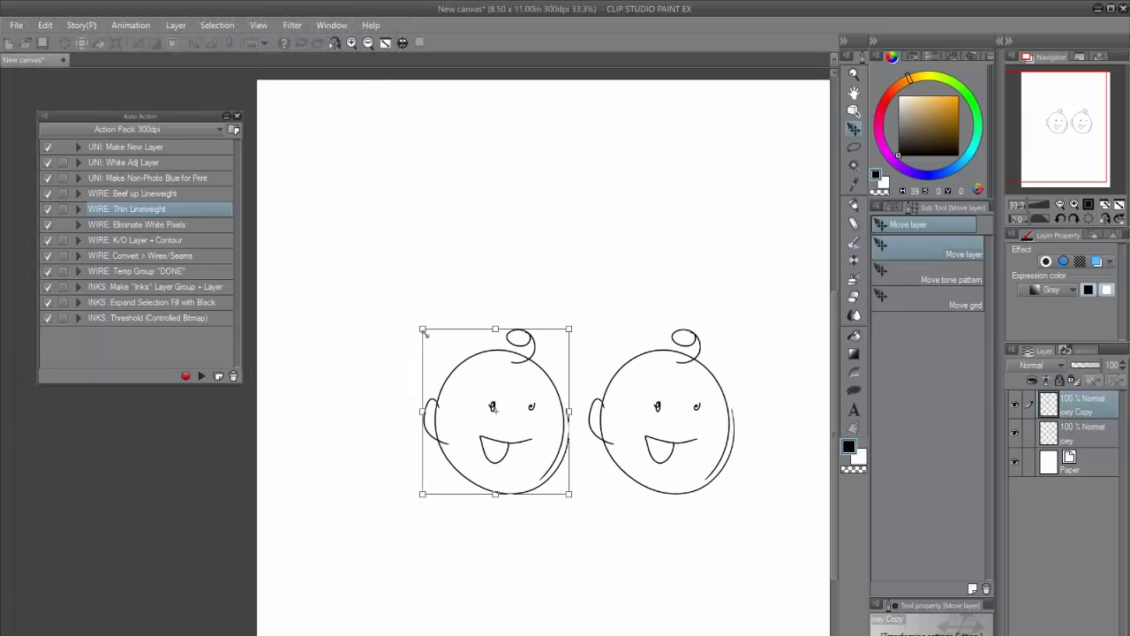
{"action": "left_click_drag", "start_coordinate": [420, 326], "coordinate": [303, 201]}
{"action": "key", "text": "Return"}
{"action": "left_click", "coordinate": [1079, 433]}
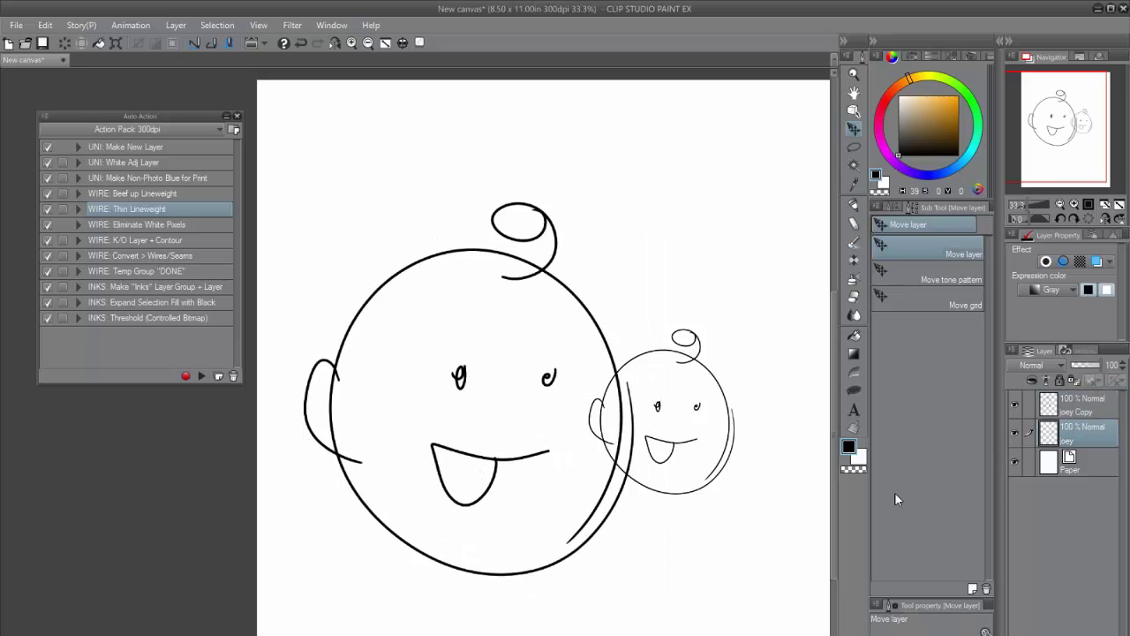
{"action": "left_click_drag", "start_coordinate": [631, 515], "coordinate": [658, 495]}
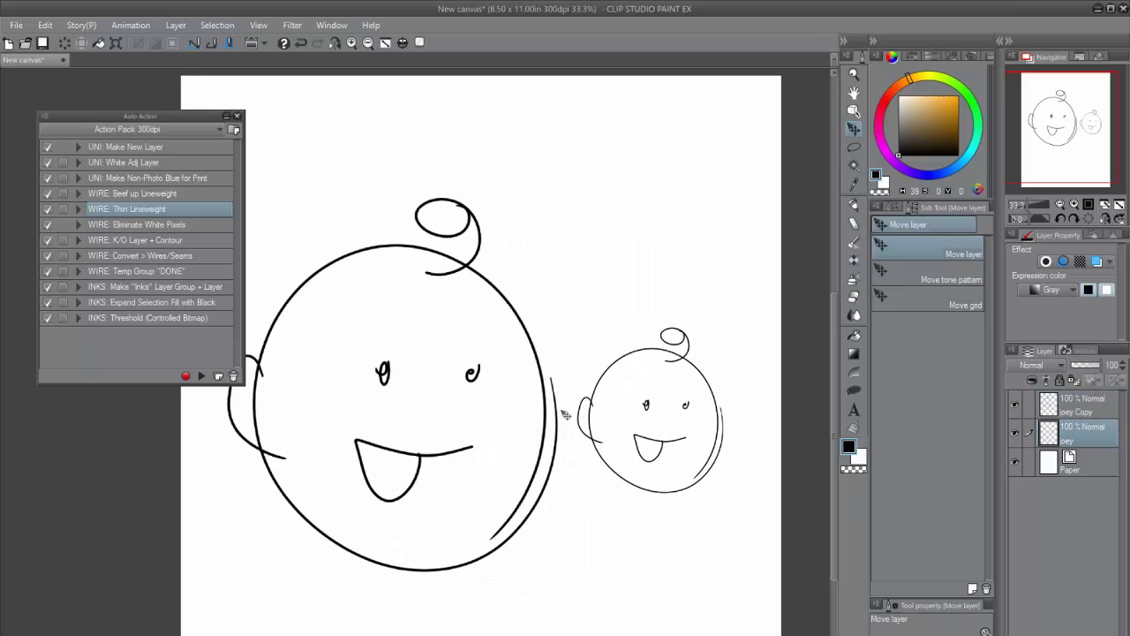
Play WIRE: Thin Lineweight several times in a row on the enlarged face copy
{"action": "left_click", "coordinate": [1072, 407]}
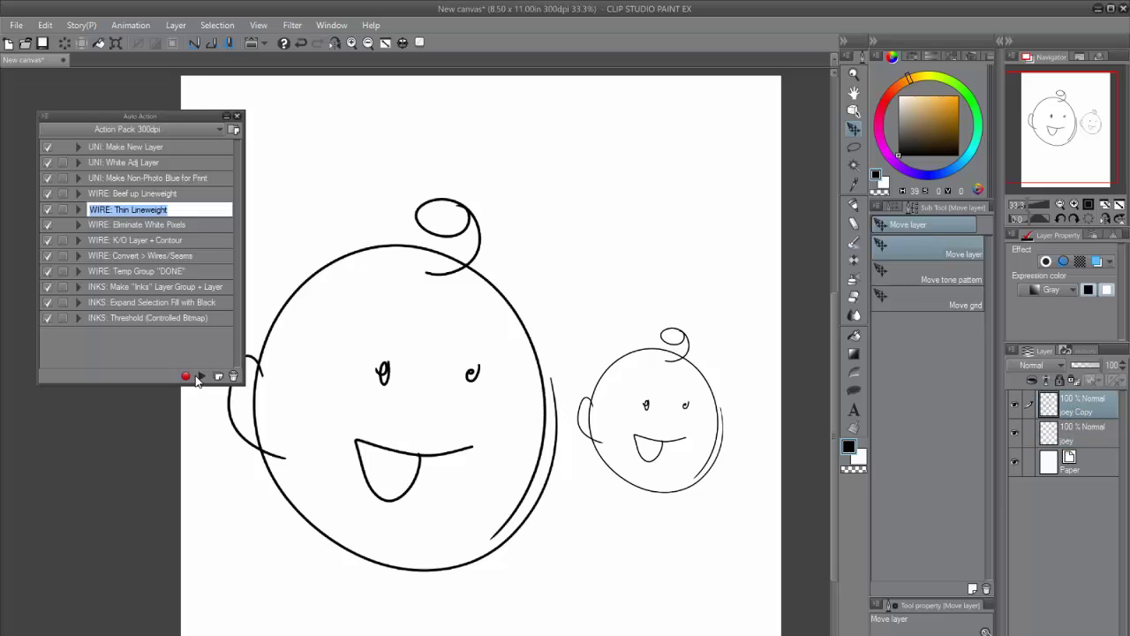
{"action": "left_click", "coordinate": [184, 223]}
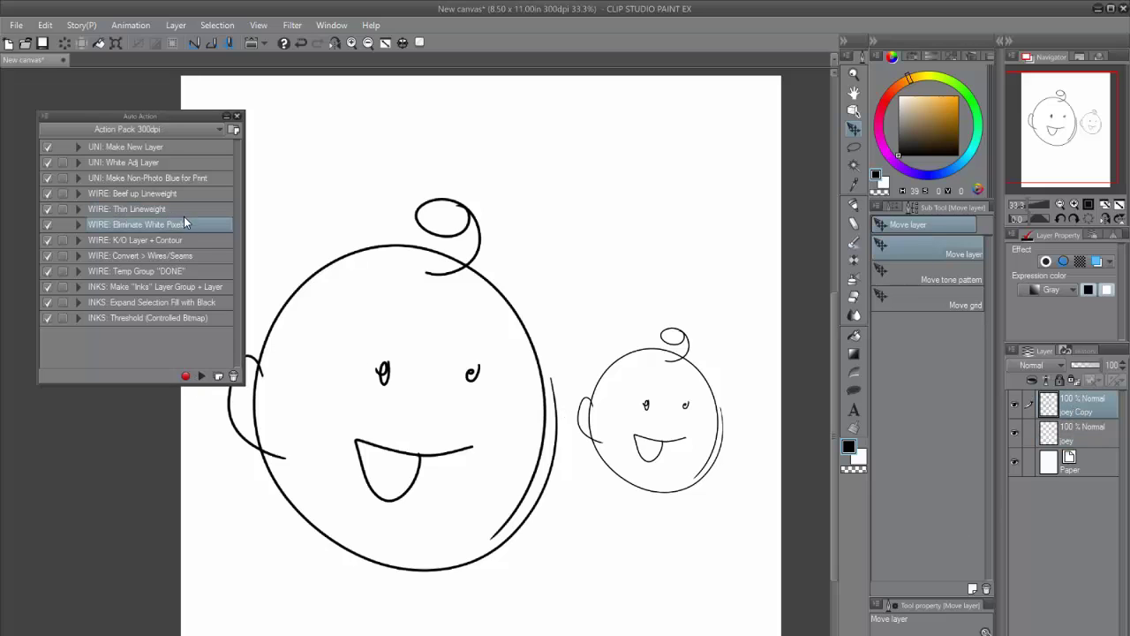
{"action": "left_click", "coordinate": [201, 376]}
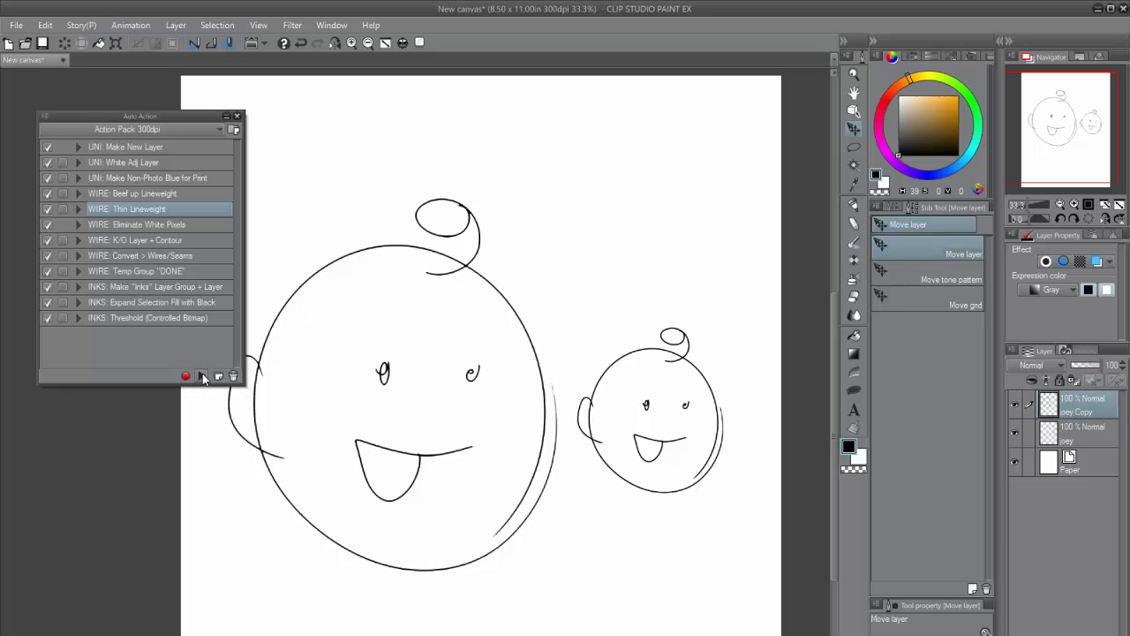
{"action": "left_click", "coordinate": [202, 377]}
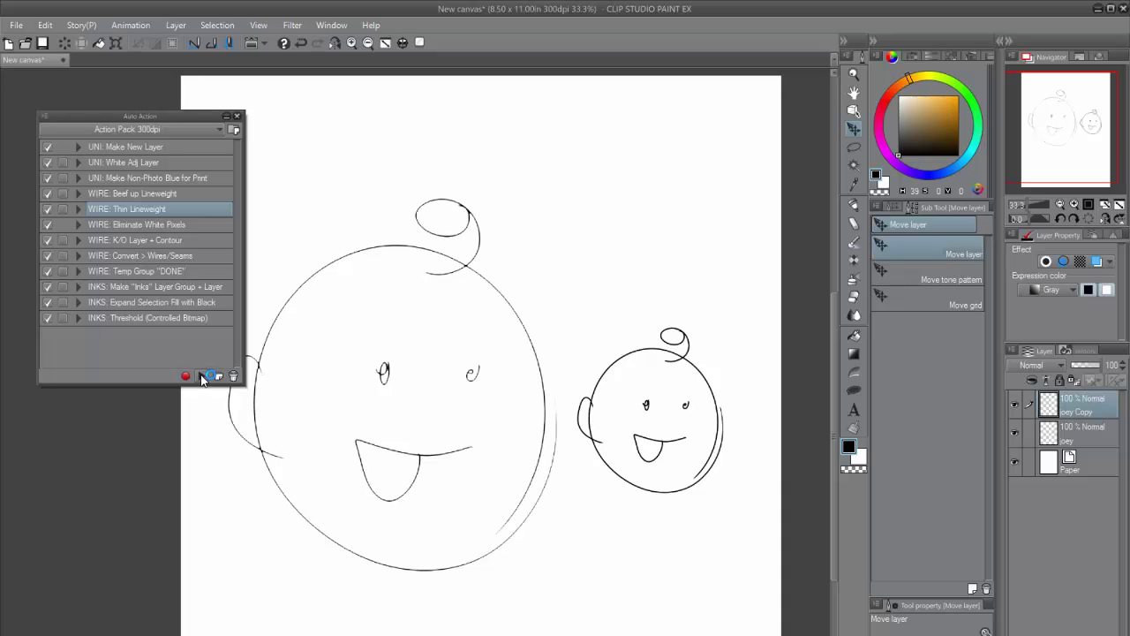
{"action": "left_click", "coordinate": [202, 377]}
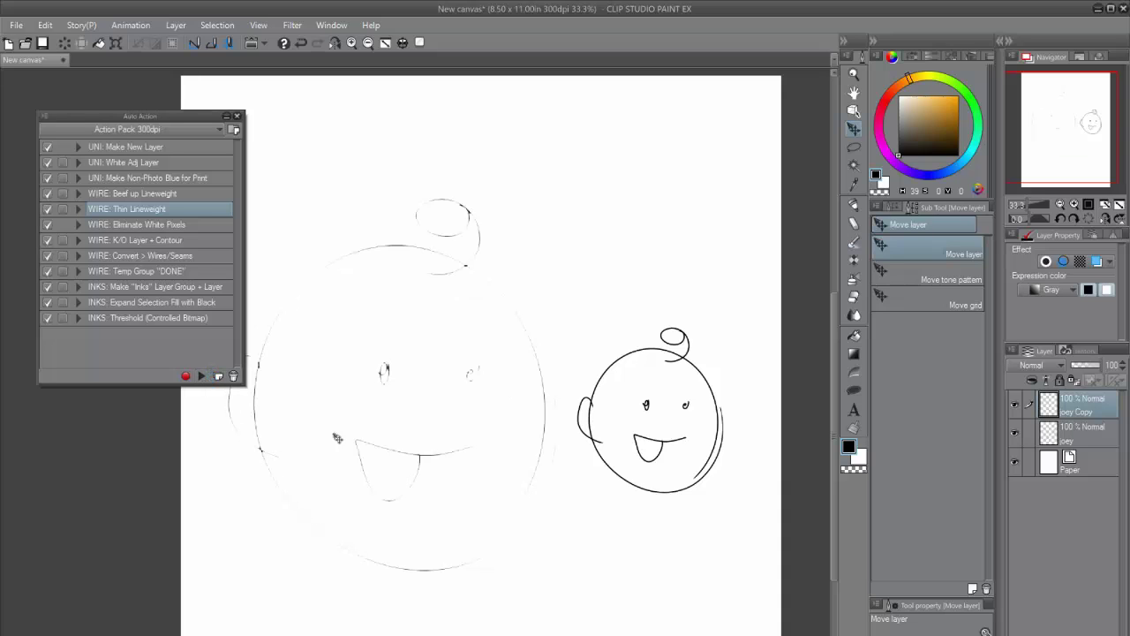
Undo the excess thinning passes on the large face and clear the leftover selection
{"action": "left_click", "coordinate": [301, 42]}
{"action": "left_click", "coordinate": [301, 42]}
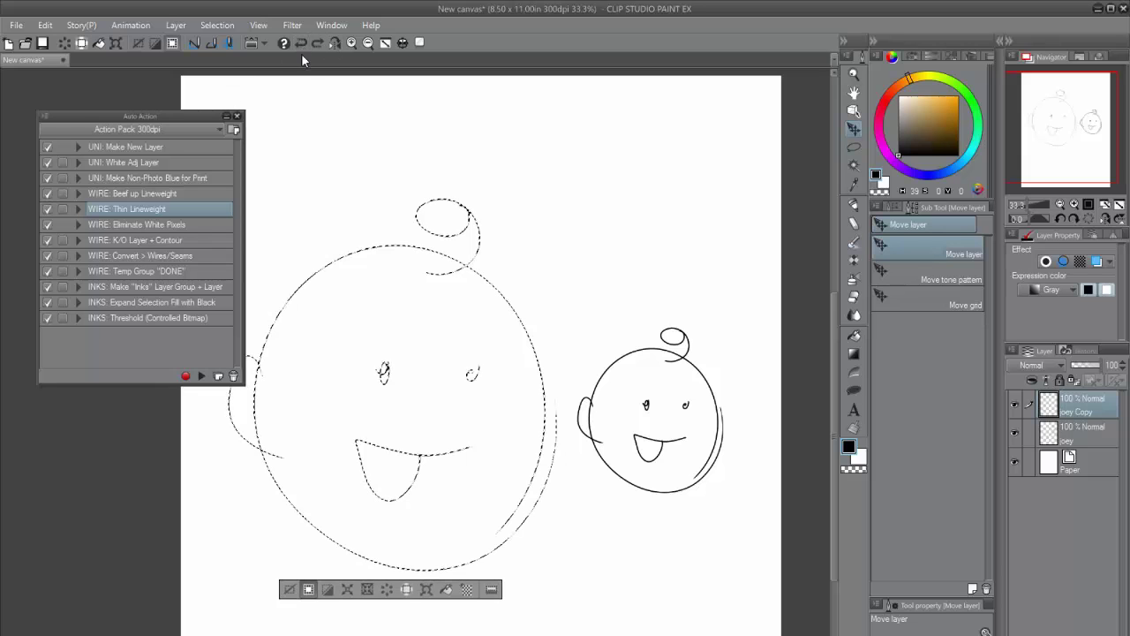
{"action": "left_click", "coordinate": [292, 589]}
{"action": "left_click", "coordinate": [301, 42]}
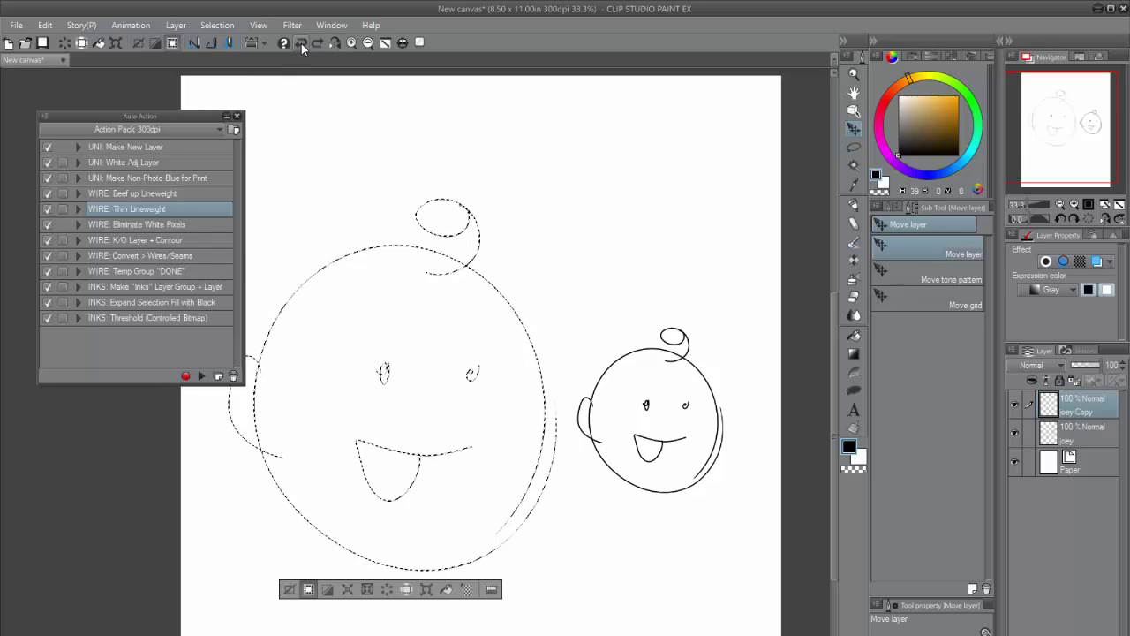
{"action": "left_click", "coordinate": [301, 43]}
{"action": "left_click", "coordinate": [301, 43]}
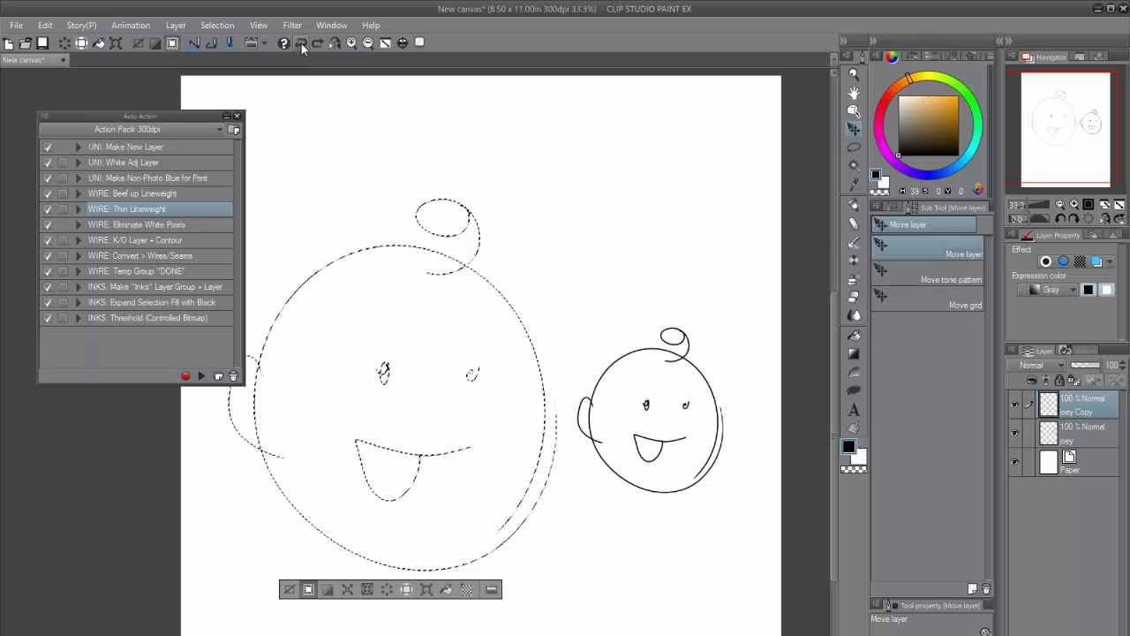
{"action": "left_click", "coordinate": [288, 589]}
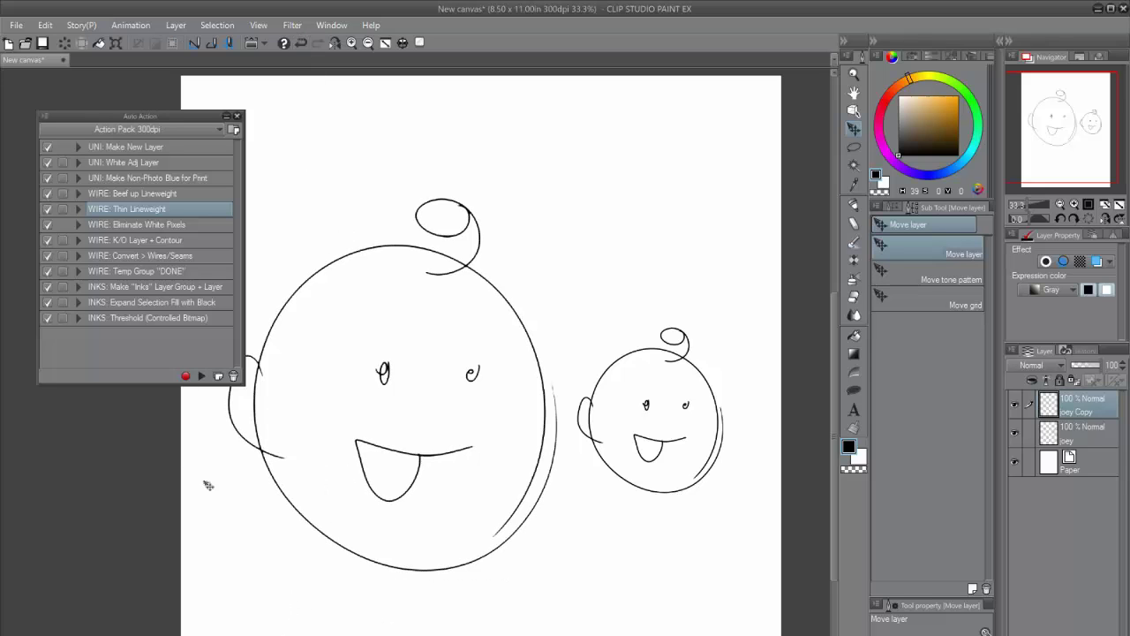
{"action": "scroll", "coordinate": [271, 570], "scroll_direction": "up", "scroll_amount": 1}
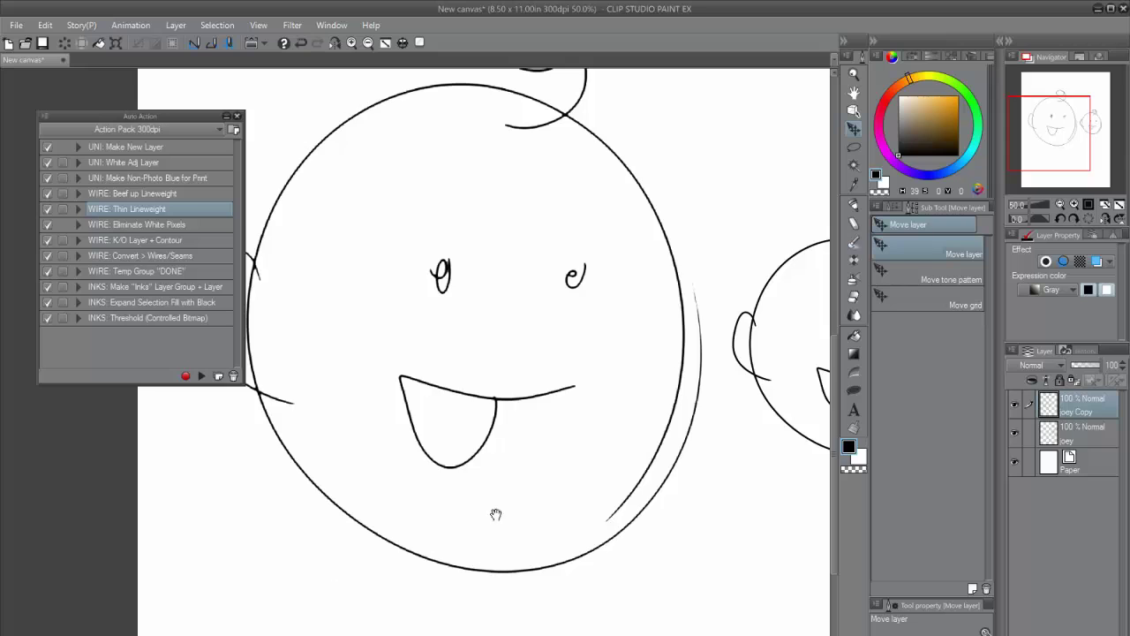
{"action": "left_click_drag", "start_coordinate": [496, 514], "coordinate": [386, 628]}
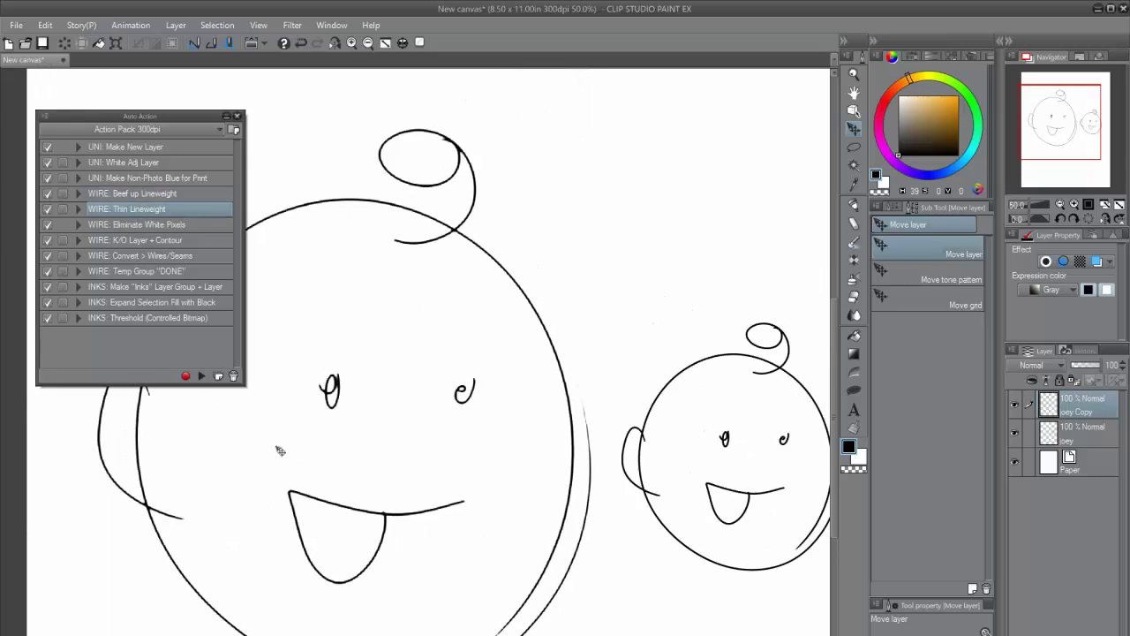
{"action": "left_click_drag", "start_coordinate": [467, 635], "coordinate": [451, 625]}
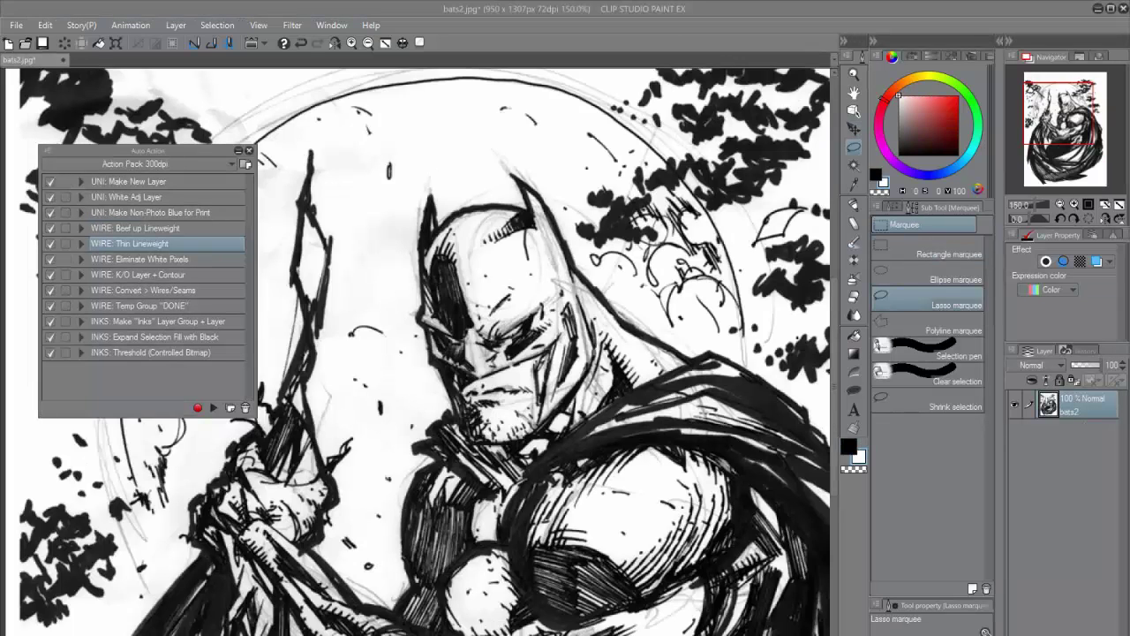
Play WIRE: Eliminate White Pixels on the bats2 layer of the inked Batman drawing
{"action": "left_click", "coordinate": [151, 259]}
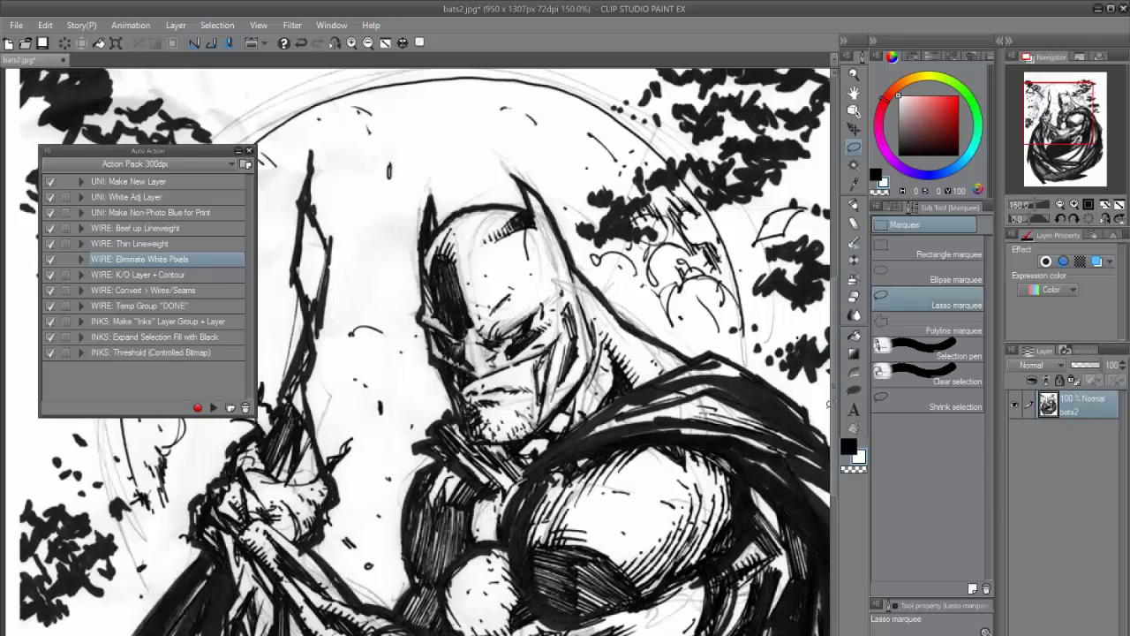
{"action": "scroll", "coordinate": [529, 317], "scroll_direction": "up", "scroll_amount": 3}
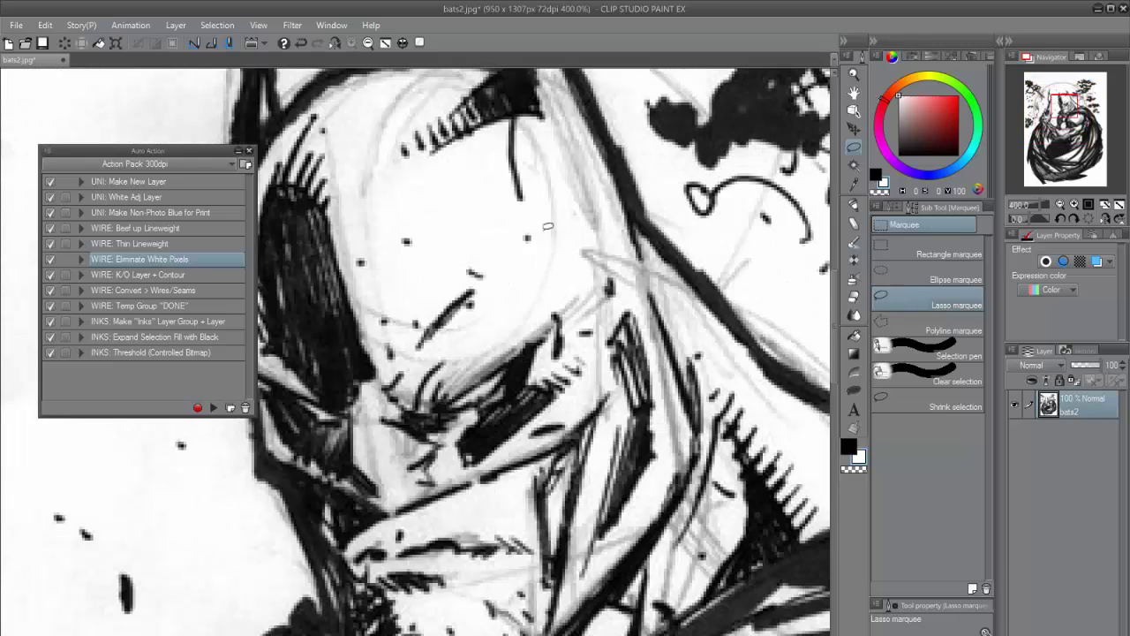
{"action": "scroll", "coordinate": [509, 327], "scroll_direction": "down", "scroll_amount": 3}
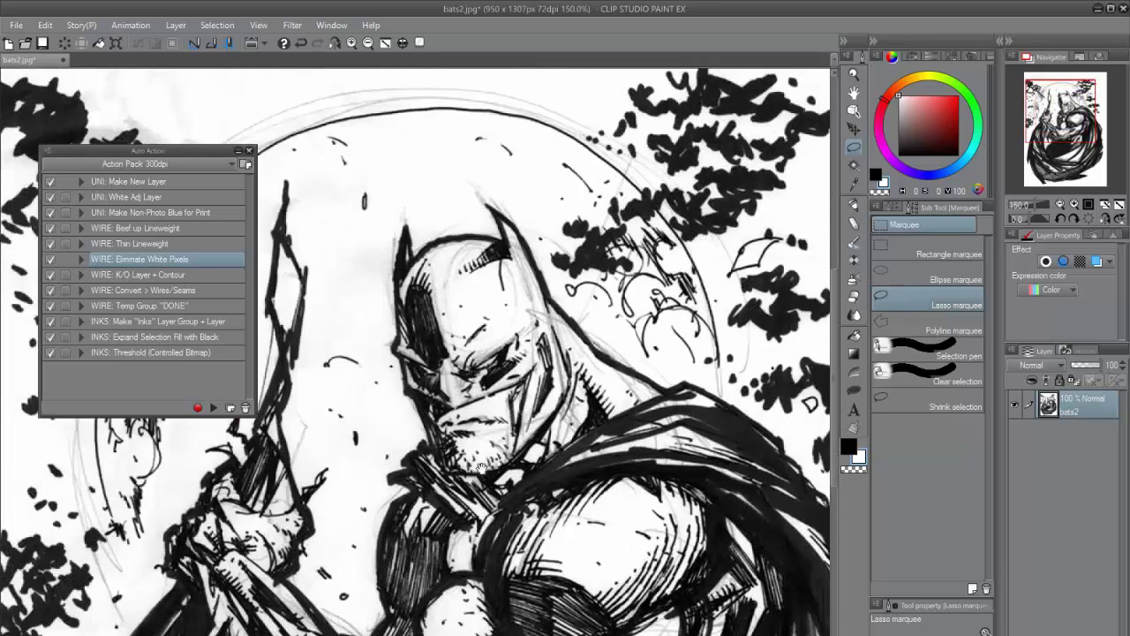
{"action": "left_click_drag", "start_coordinate": [482, 466], "coordinate": [503, 448]}
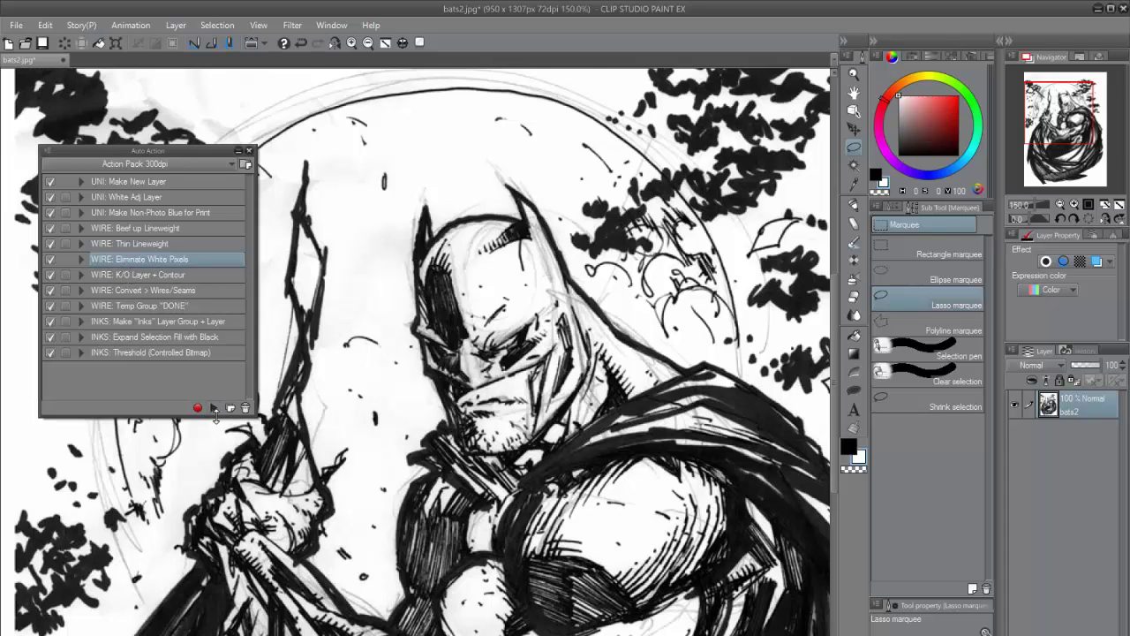
{"action": "left_click", "coordinate": [213, 407]}
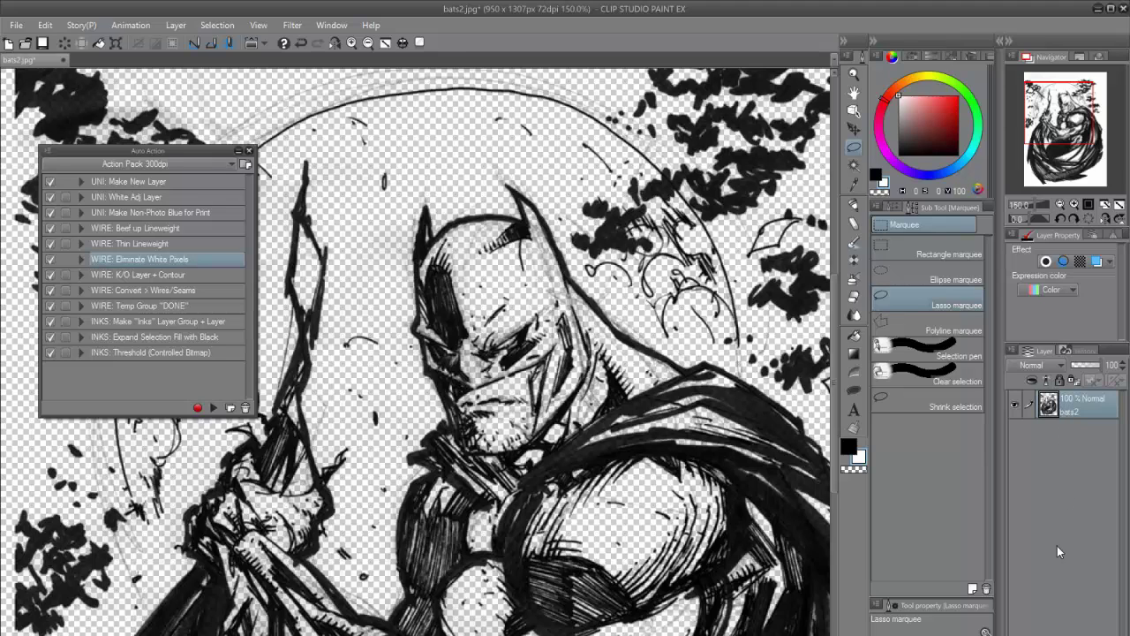
Add a new layer beneath the bats2 line art, fill it with white and toggle its visibility to compare
{"action": "left_click", "coordinate": [1020, 634]}
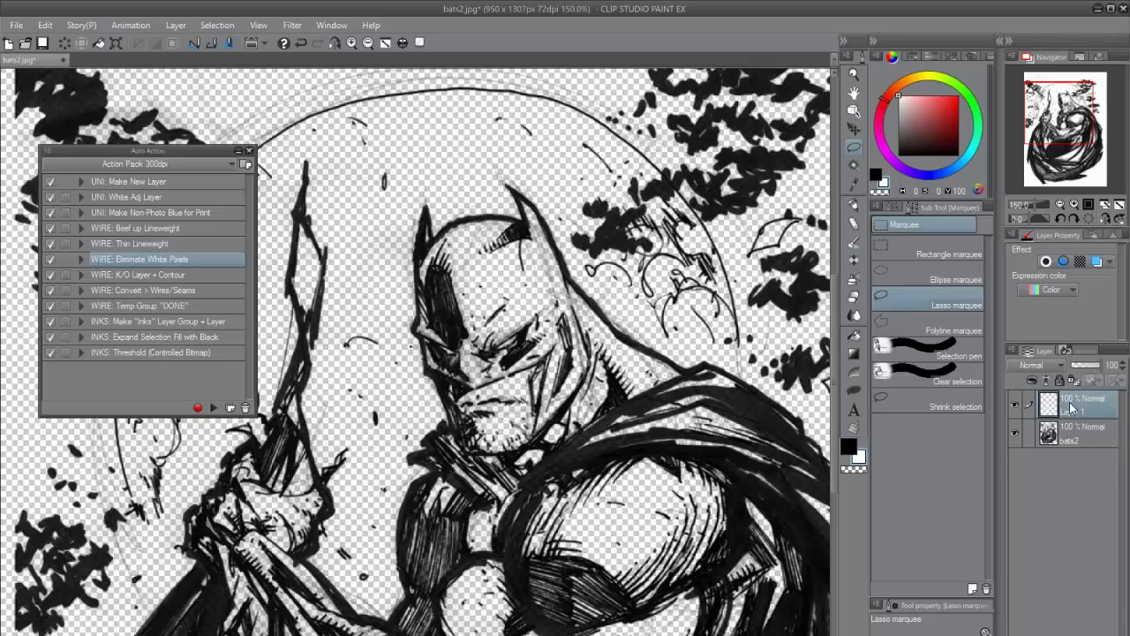
{"action": "left_click_drag", "start_coordinate": [1070, 404], "coordinate": [1066, 468]}
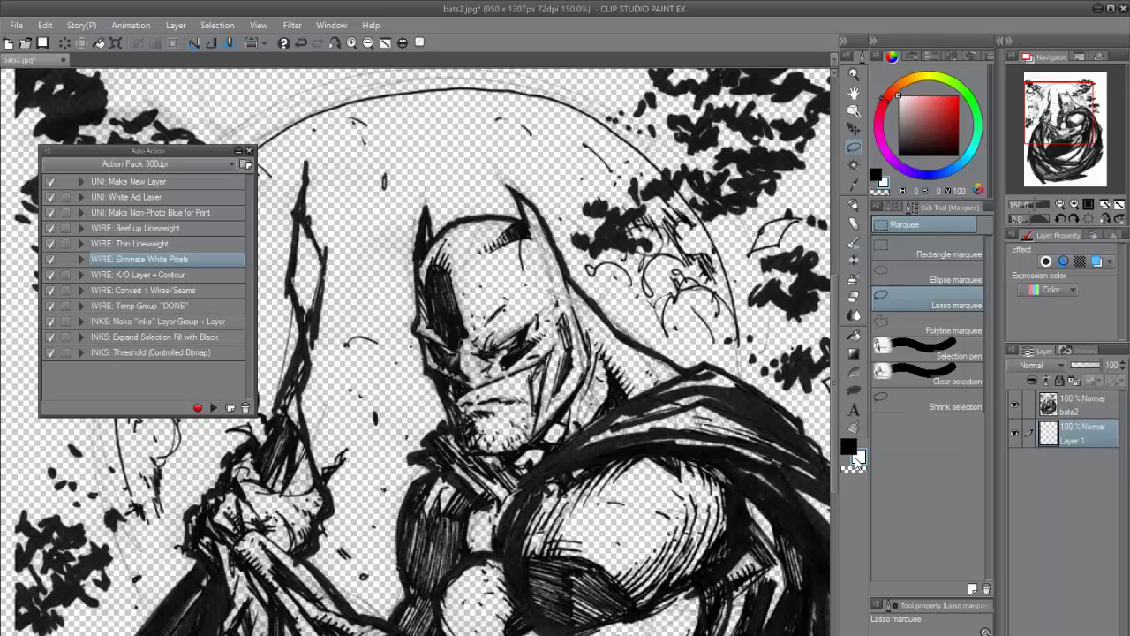
{"action": "left_click", "coordinate": [47, 27]}
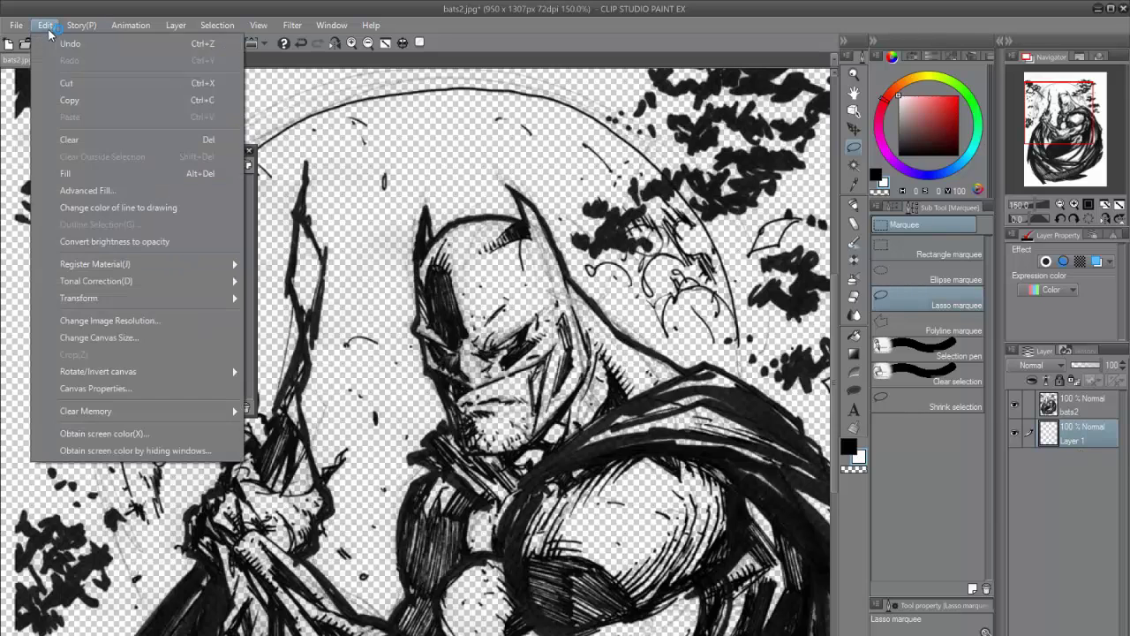
{"action": "left_click", "coordinate": [66, 173]}
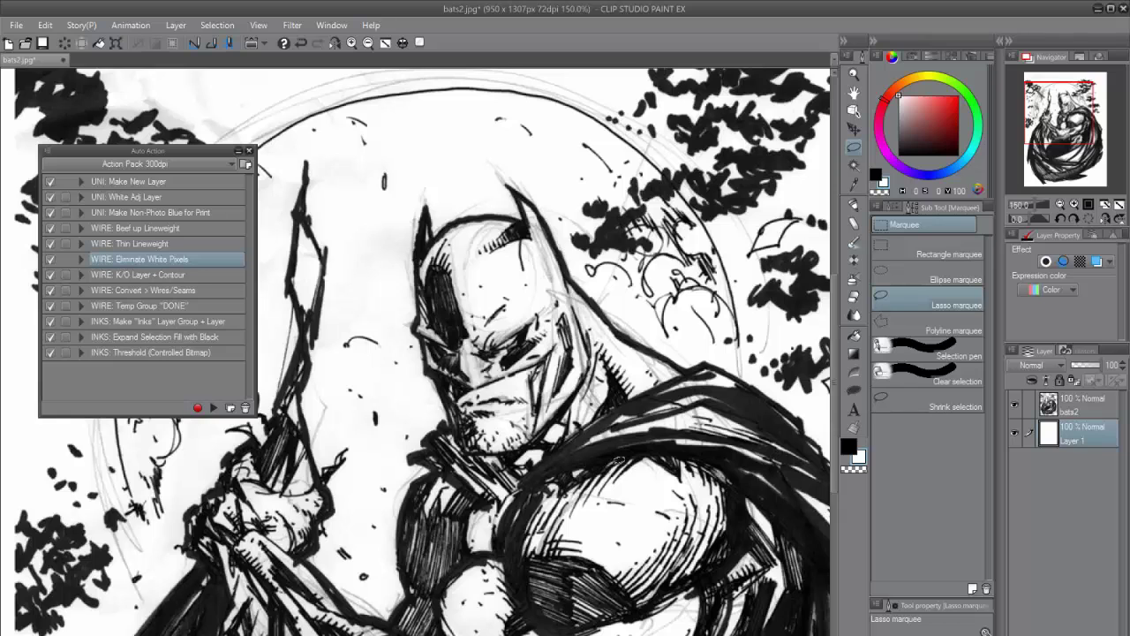
{"action": "left_click", "coordinate": [1014, 432]}
{"action": "left_click", "coordinate": [1013, 432]}
Lock the transparent pixels of the bats2 line art layer
{"action": "left_click", "coordinate": [1077, 404]}
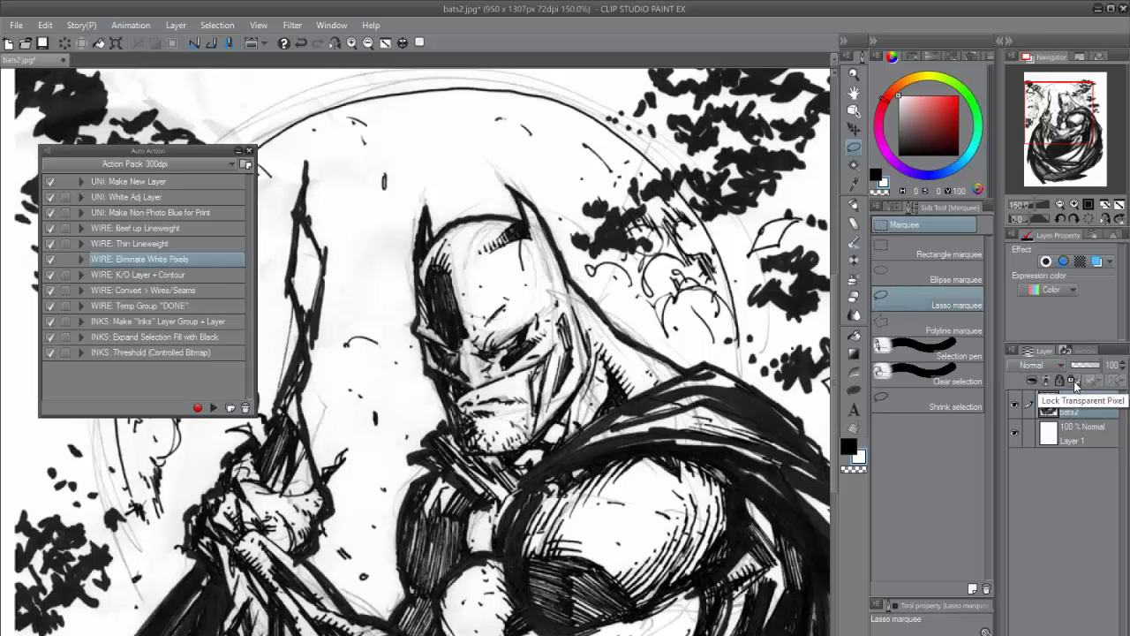
{"action": "left_click", "coordinate": [1074, 382]}
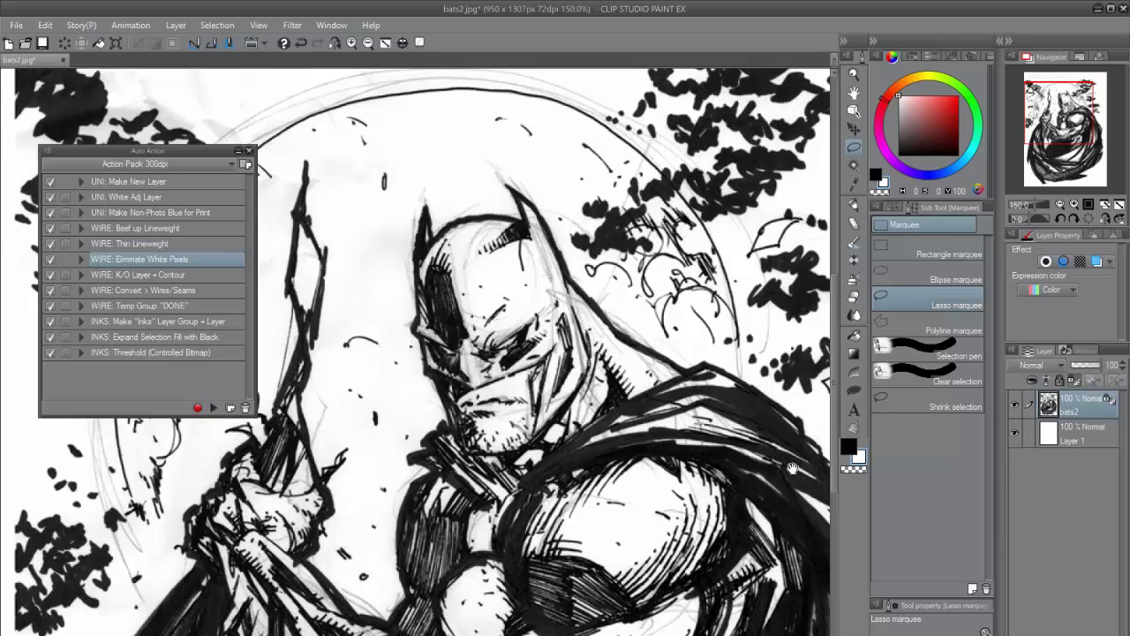
{"action": "left_click_drag", "start_coordinate": [787, 430], "coordinate": [748, 418]}
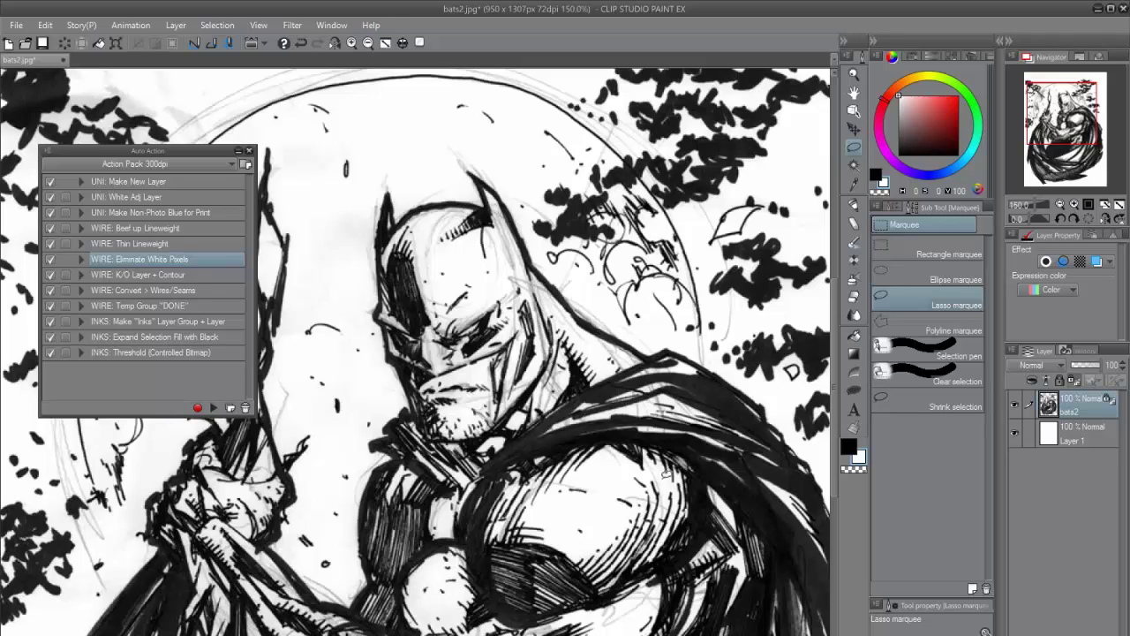
Pick a blue of H 219, S 100, V 64 and change the bats2 lines to that drawing color
{"action": "left_click", "coordinate": [945, 172]}
{"action": "left_click_drag", "start_coordinate": [952, 124], "coordinate": [958, 116]}
{"action": "left_click", "coordinate": [44, 25]}
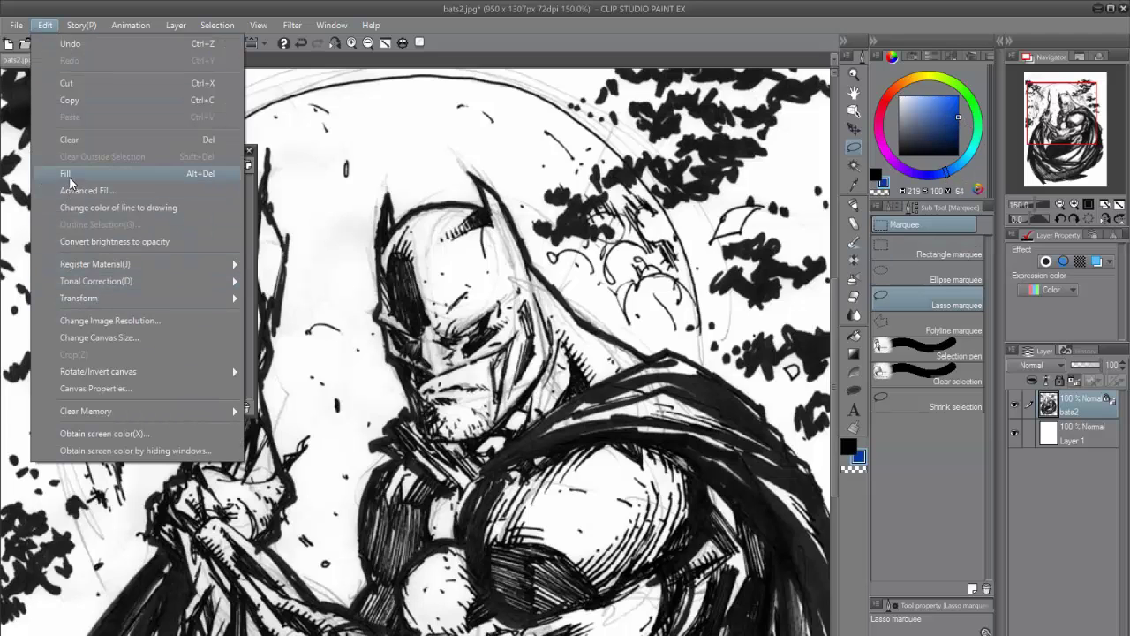
{"action": "left_click", "coordinate": [115, 207]}
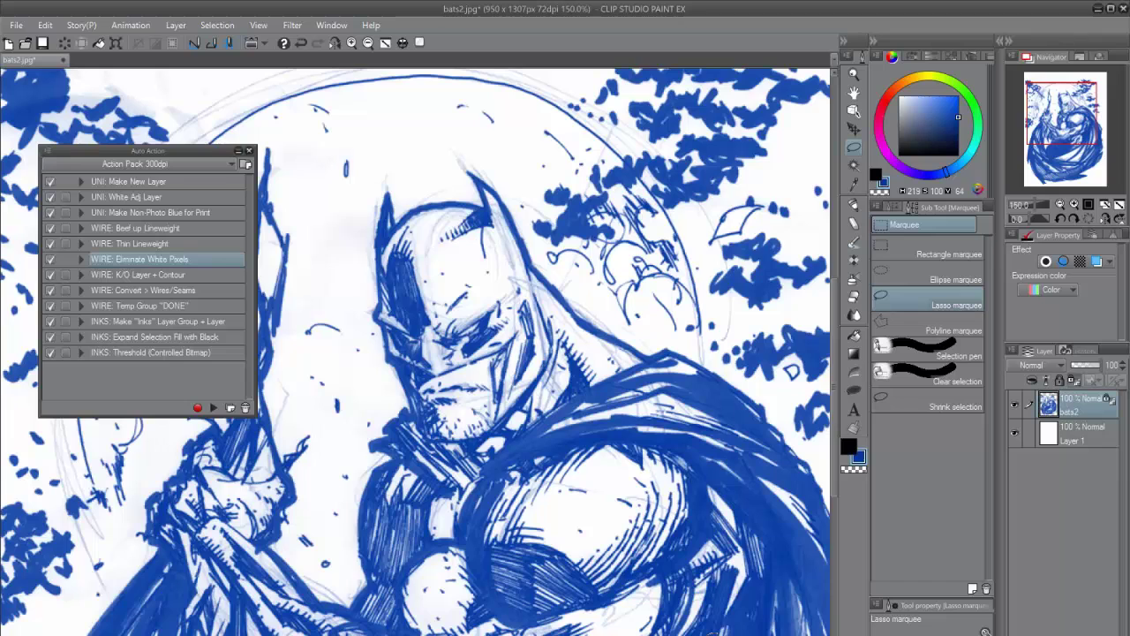
Try to recolor the transparency-locked Batman lines in red (H 359, S 100, V 64) with the Lineart 600dpi pen
{"action": "left_click_drag", "start_coordinate": [677, 378], "coordinate": [686, 379]}
{"action": "left_click", "coordinate": [882, 102]}
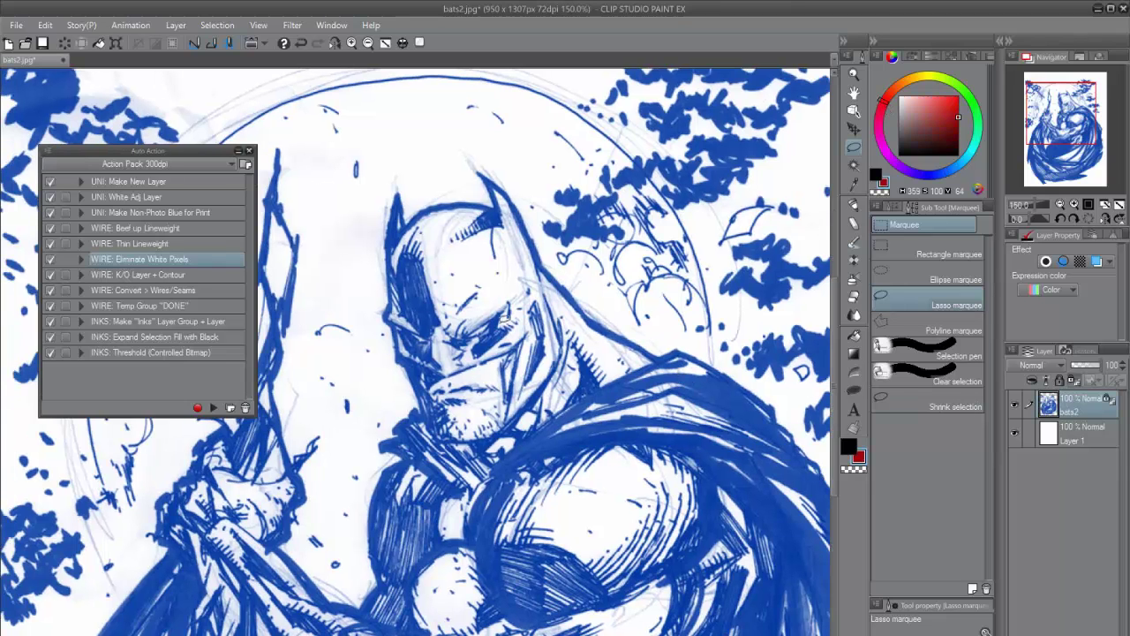
{"action": "key", "text": "p"}
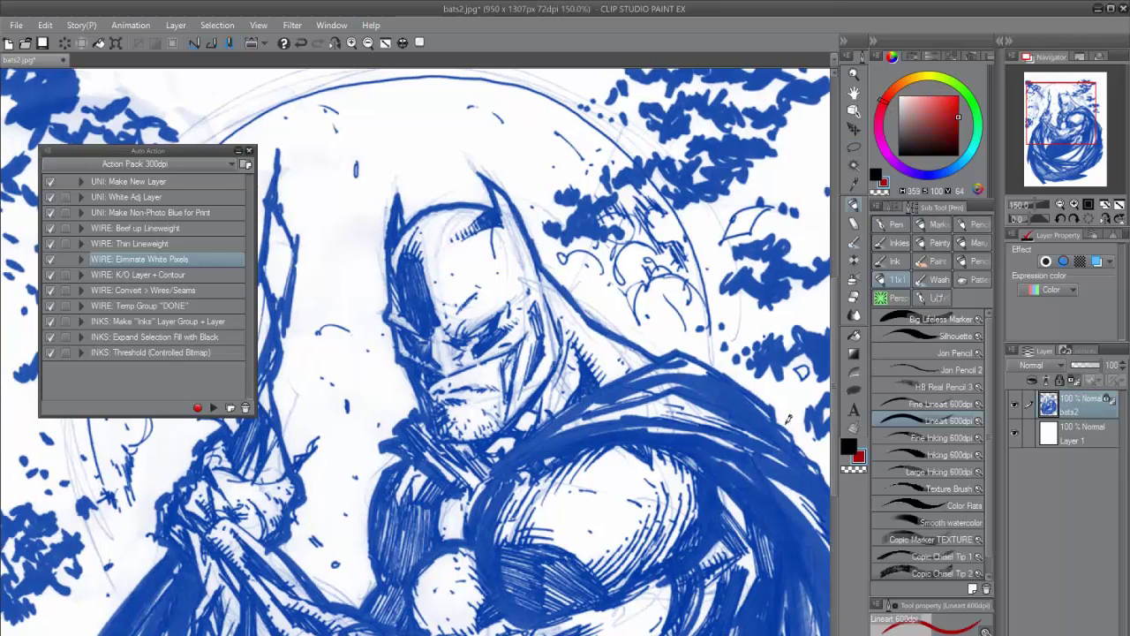
{"action": "mouse_move", "coordinate": [486, 330]}
{"action": "left_mouse_down"}
{"action": "mouse_move", "coordinate": [442, 308]}
{"action": "mouse_move", "coordinate": [404, 332]}
{"action": "left_mouse_up"}
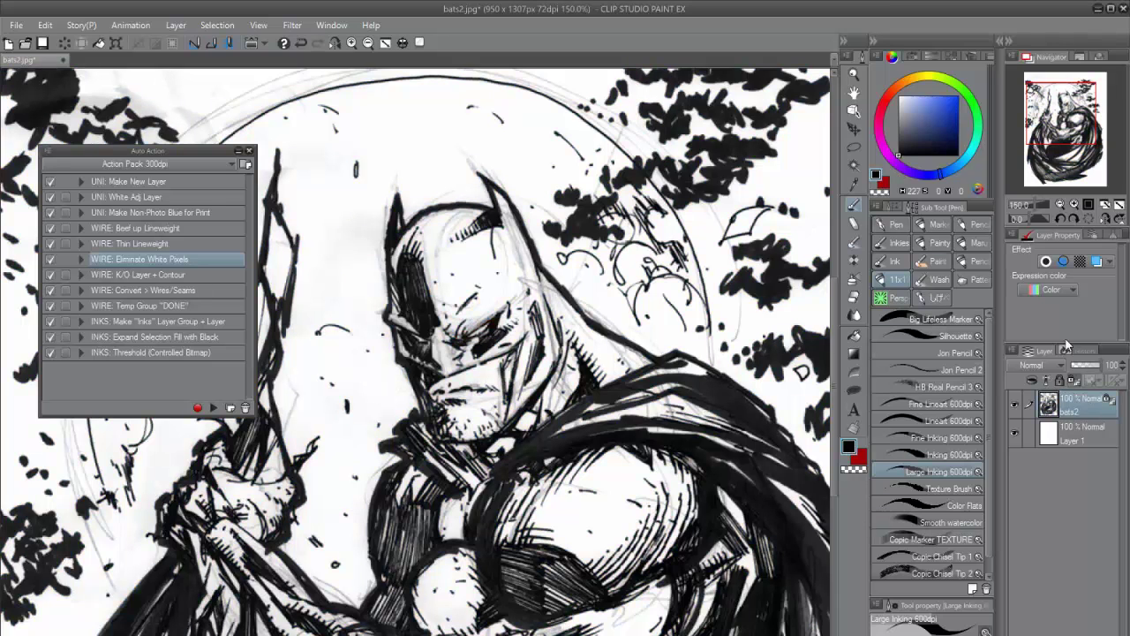
Add a new layer between the bats2 line art and the white layer and pick a blue of H 204, S 62, V 62
{"action": "left_click", "coordinate": [1066, 435]}
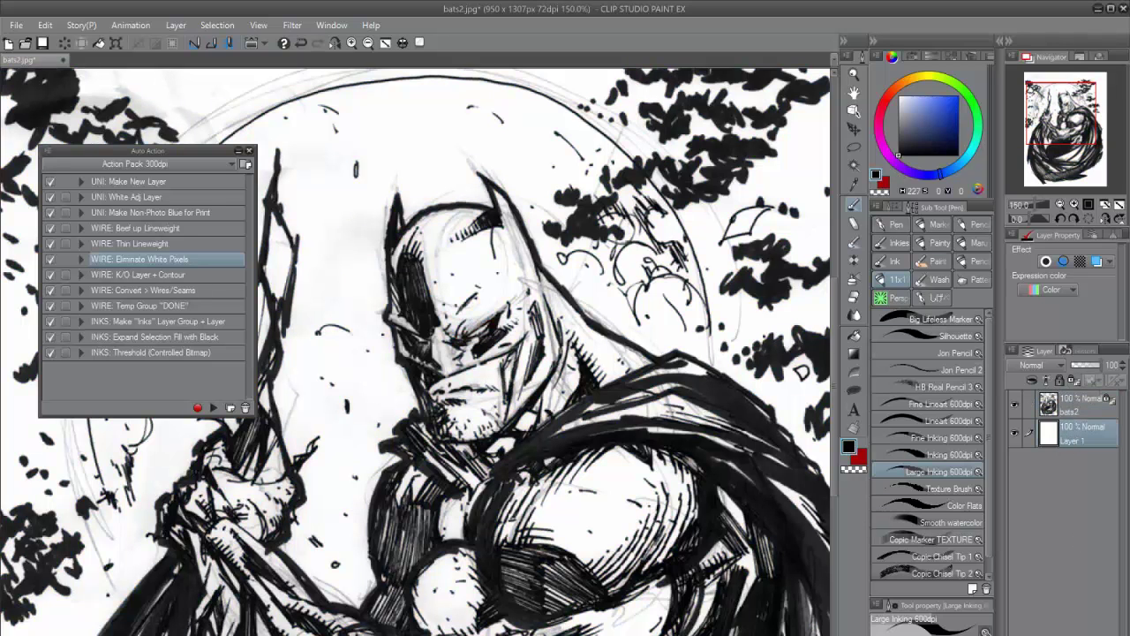
{"action": "key", "text": "ctrl+shift+n"}
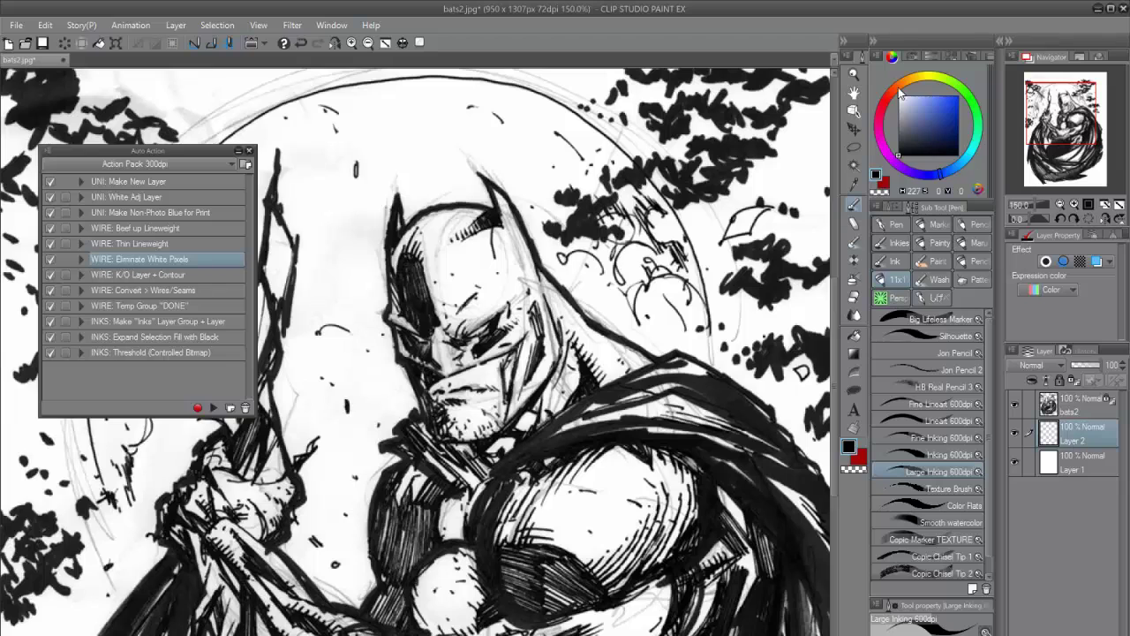
{"action": "left_click", "coordinate": [934, 117]}
{"action": "left_click", "coordinate": [959, 165]}
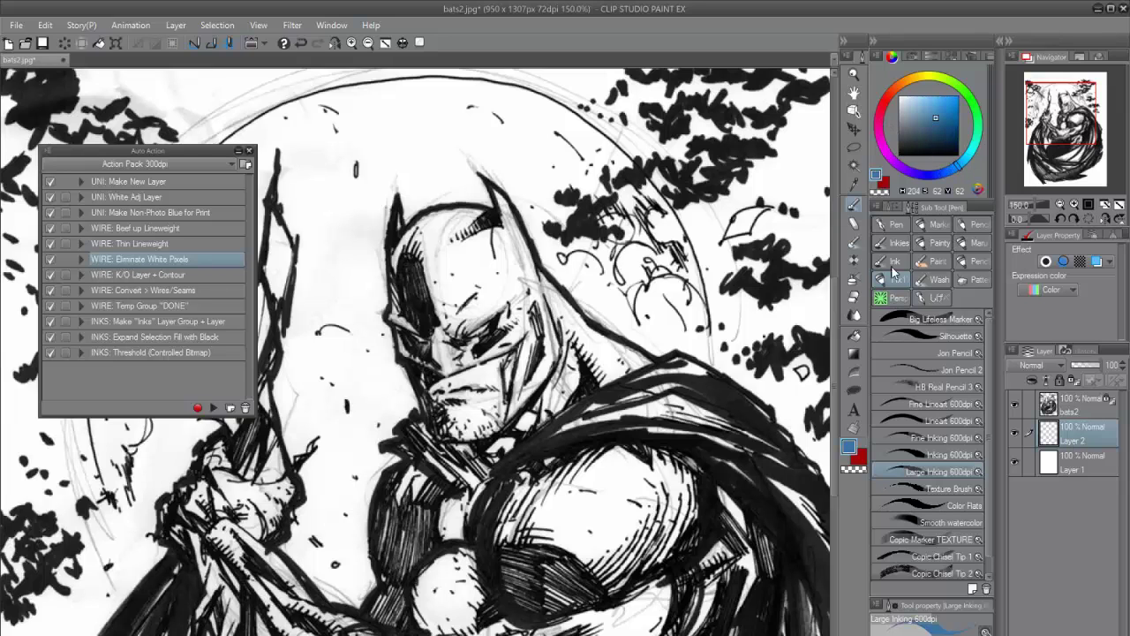
Paint Batman's cowl blue with the Large Inking 600dpi pen on Layer 2, beneath the bats2 line art
{"action": "left_click_drag", "start_coordinate": [508, 275], "coordinate": [528, 268]}
{"action": "mouse_move", "coordinate": [508, 176]}
{"action": "left_mouse_down"}
{"action": "mouse_move", "coordinate": [552, 285]}
{"action": "mouse_move", "coordinate": [545, 237]}
{"action": "mouse_move", "coordinate": [495, 200]}
{"action": "mouse_move", "coordinate": [433, 214]}
{"action": "mouse_move", "coordinate": [499, 196]}
{"action": "mouse_move", "coordinate": [414, 212]}
{"action": "mouse_move", "coordinate": [420, 327]}
{"action": "mouse_move", "coordinate": [468, 424]}
{"action": "mouse_move", "coordinate": [469, 313]}
{"action": "mouse_move", "coordinate": [530, 415]}
{"action": "mouse_move", "coordinate": [569, 265]}
{"action": "mouse_move", "coordinate": [517, 253]}
{"action": "mouse_move", "coordinate": [429, 296]}
{"action": "mouse_move", "coordinate": [455, 402]}
{"action": "mouse_move", "coordinate": [565, 402]}
{"action": "mouse_move", "coordinate": [613, 337]}
{"action": "mouse_move", "coordinate": [570, 287]}
{"action": "mouse_move", "coordinate": [702, 396]}
{"action": "left_mouse_up"}
{"action": "left_click", "coordinate": [1064, 404]}
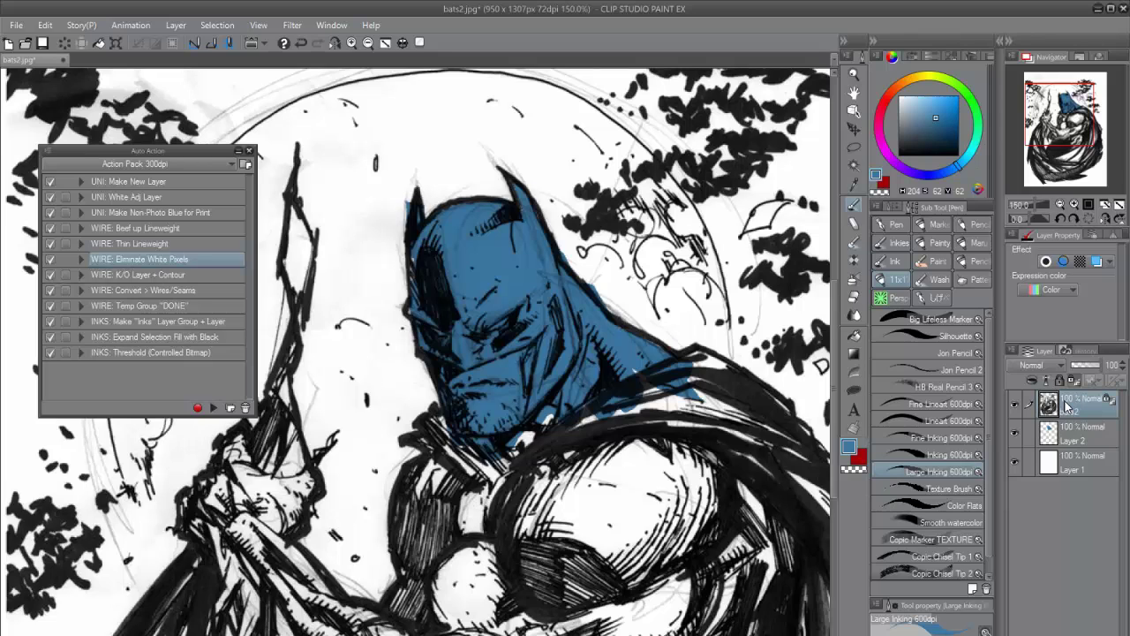
{"action": "left_click", "coordinate": [1072, 434]}
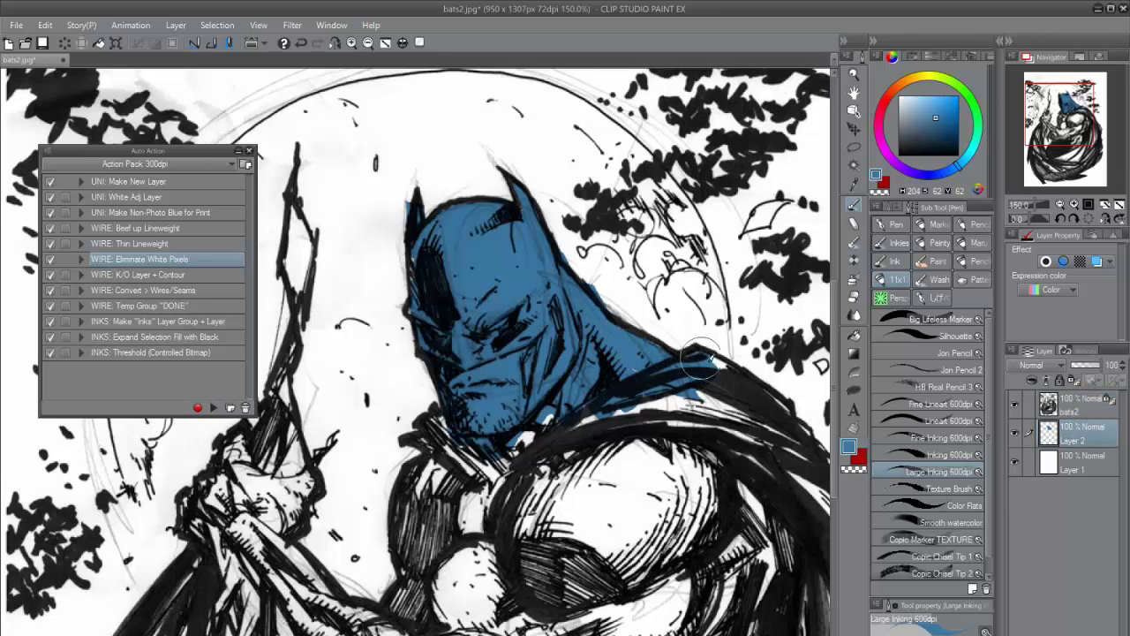
{"action": "mouse_move", "coordinate": [697, 358]}
{"action": "left_mouse_down"}
{"action": "mouse_move", "coordinate": [778, 414]}
{"action": "mouse_move", "coordinate": [765, 426]}
{"action": "mouse_move", "coordinate": [532, 414]}
{"action": "mouse_move", "coordinate": [627, 373]}
{"action": "mouse_move", "coordinate": [685, 382]}
{"action": "mouse_move", "coordinate": [461, 459]}
{"action": "mouse_move", "coordinate": [436, 418]}
{"action": "mouse_move", "coordinate": [413, 502]}
{"action": "left_mouse_up"}
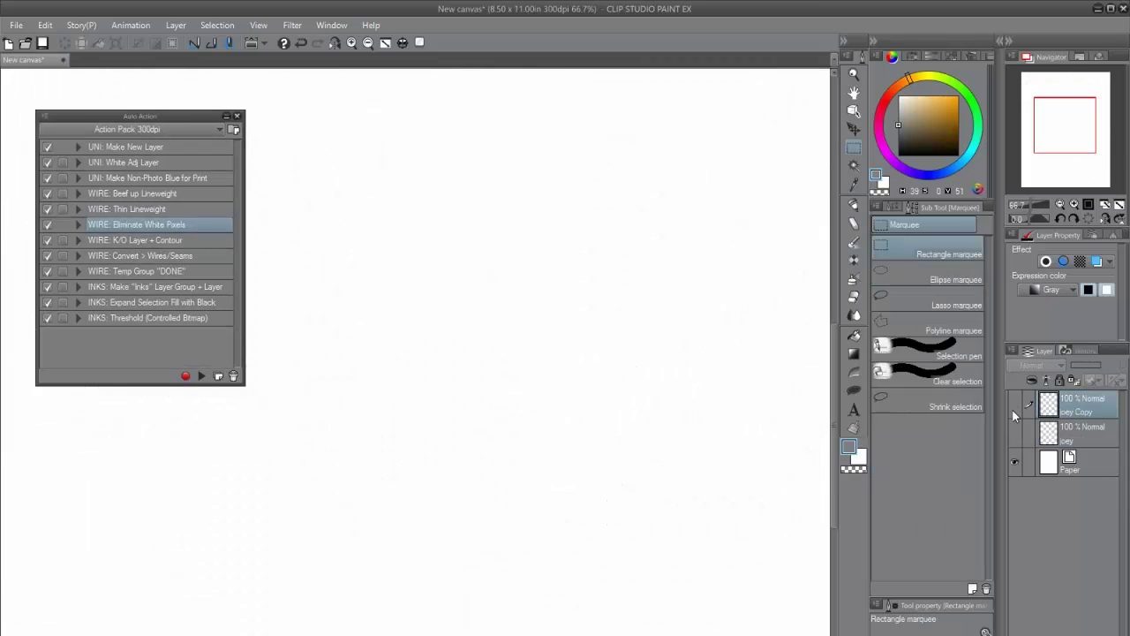
On the New canvas document, show the copied face layer, move the face toward the page center, and set the pen color to black
{"action": "mouse_move", "coordinate": [615, 542]}
{"action": "left_mouse_down"}
{"action": "mouse_move", "coordinate": [318, 502]}
{"action": "mouse_move", "coordinate": [656, 570]}
{"action": "left_mouse_up"}
{"action": "key", "text": "k"}
{"action": "left_click_drag", "start_coordinate": [651, 504], "coordinate": [431, 435]}
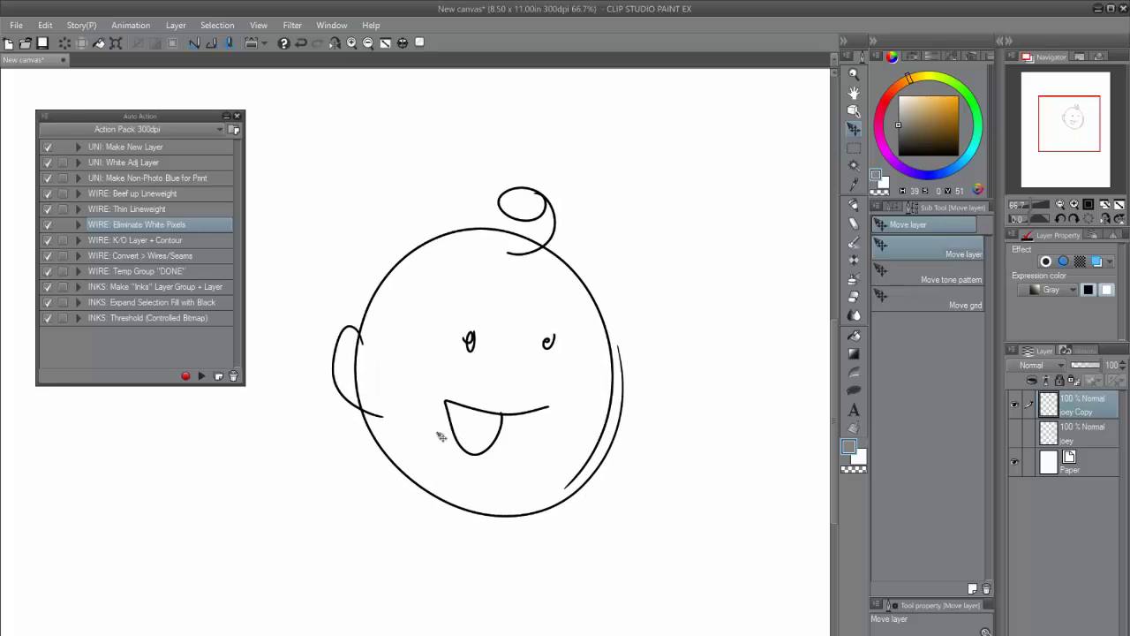
{"action": "key", "text": "p"}
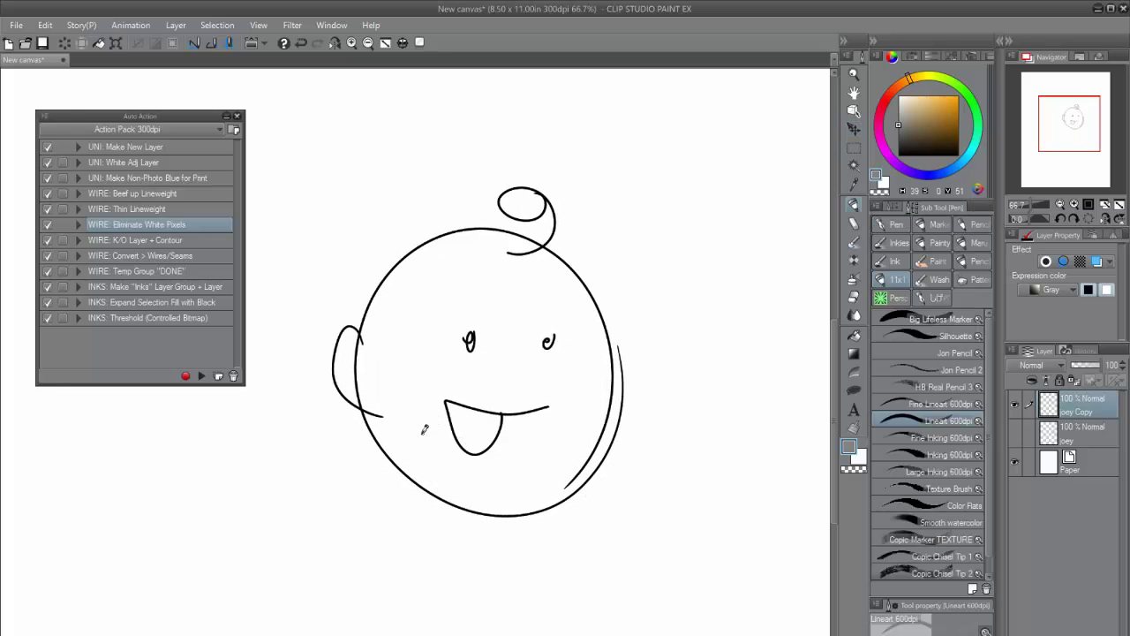
{"action": "left_click", "coordinate": [898, 155]}
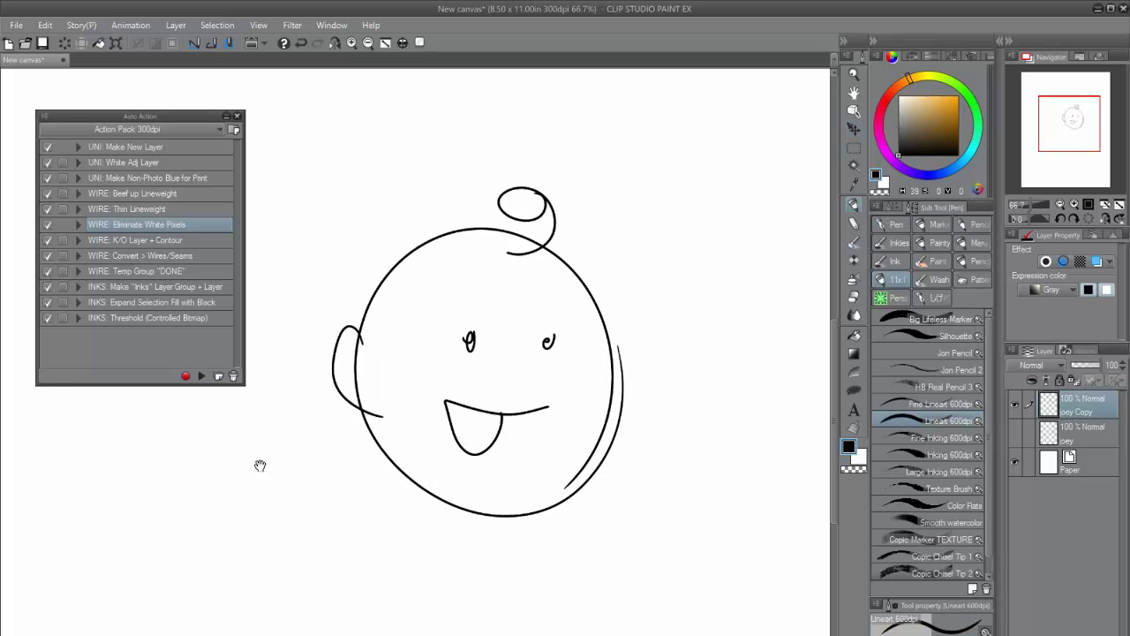
{"action": "left_click_drag", "start_coordinate": [260, 466], "coordinate": [284, 456]}
Select the WIRE: K/O Layer + Contour action, duplicate the visible face layer, and move the lower copy left so the faces stand side by side
{"action": "left_click", "coordinate": [196, 239]}
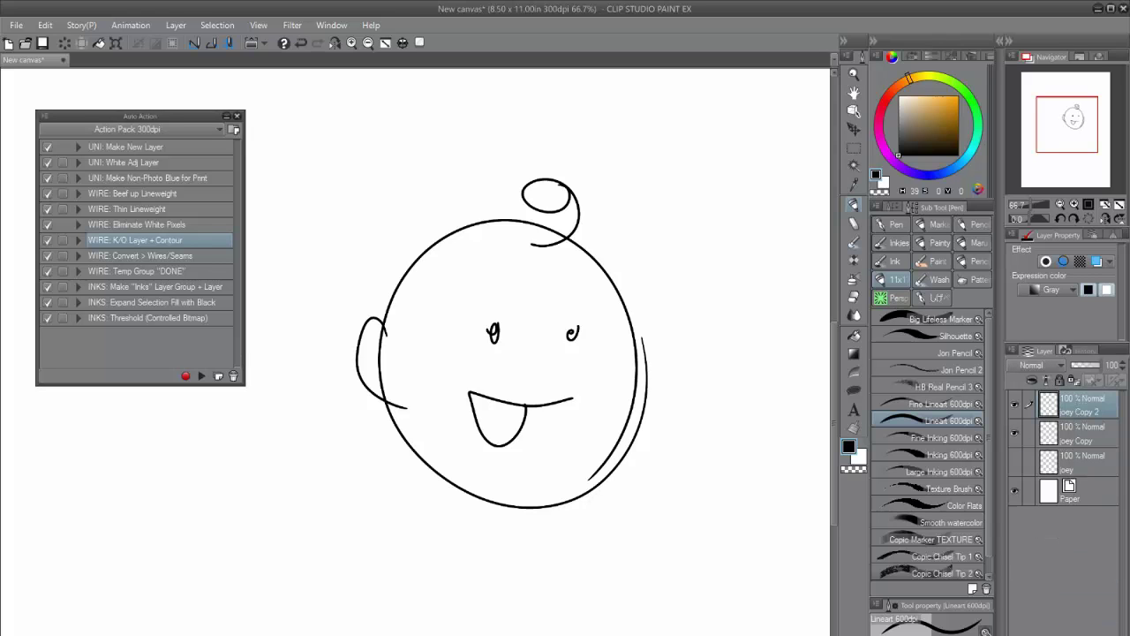
{"action": "left_click", "coordinate": [1082, 432]}
{"action": "key", "text": "k"}
{"action": "left_click_drag", "start_coordinate": [508, 480], "coordinate": [214, 481]}
{"action": "mouse_move", "coordinate": [334, 527]}
{"action": "left_mouse_down"}
{"action": "mouse_move", "coordinate": [404, 550]}
{"action": "mouse_move", "coordinate": [380, 550]}
{"action": "left_mouse_up"}
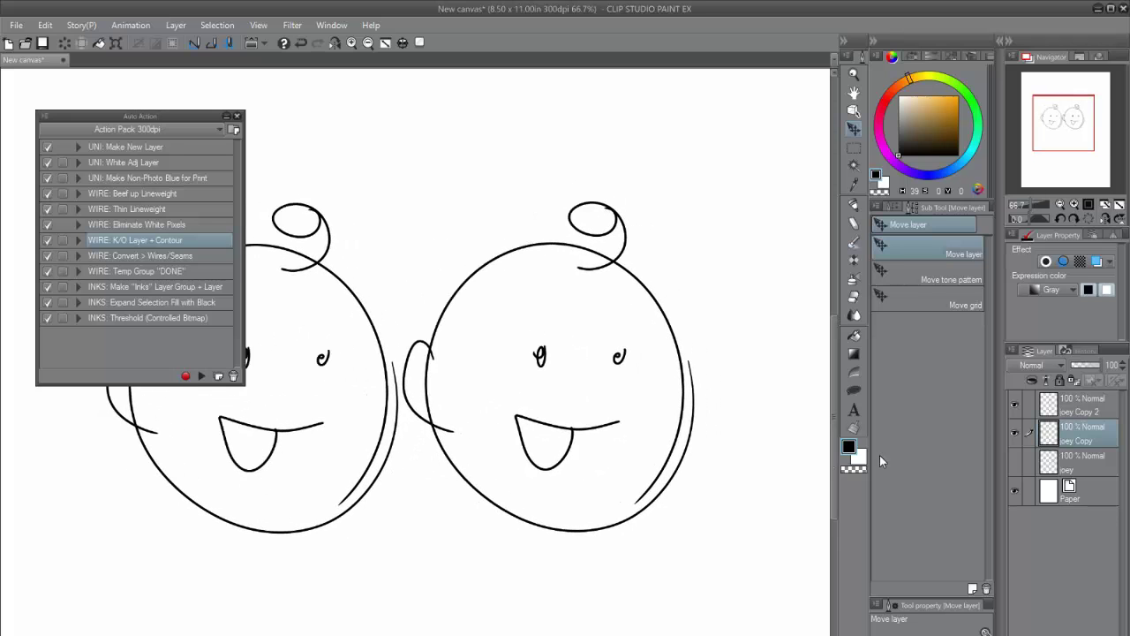
Close the gap in the right-hand face's outer contour with a short Lineart 600dpi stroke on the top face layer
{"action": "left_click", "coordinate": [1082, 404]}
{"action": "left_click", "coordinate": [1014, 404]}
{"action": "left_click", "coordinate": [1014, 404]}
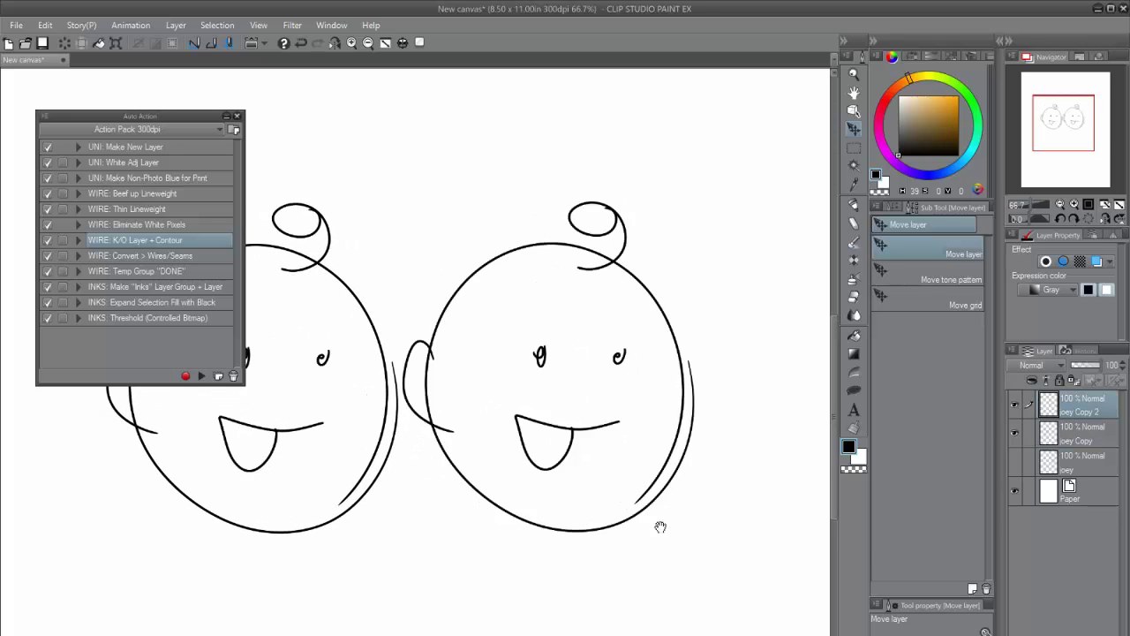
{"action": "left_click_drag", "start_coordinate": [660, 527], "coordinate": [666, 552]}
{"action": "key", "text": "p"}
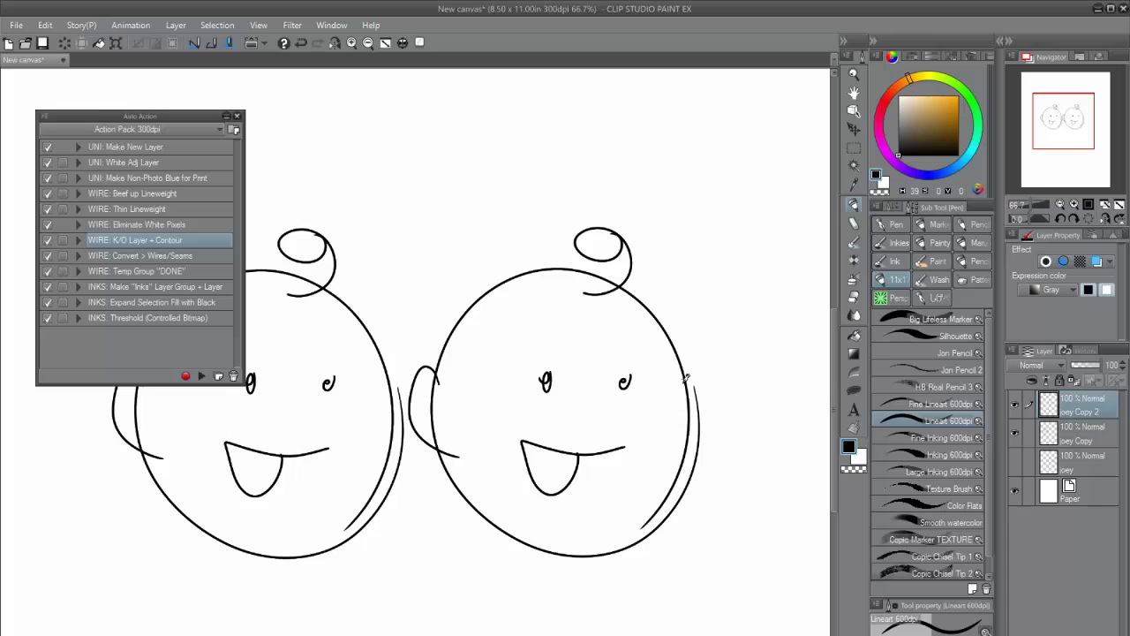
{"action": "scroll", "coordinate": [645, 323], "scroll_direction": "up", "scroll_amount": 2}
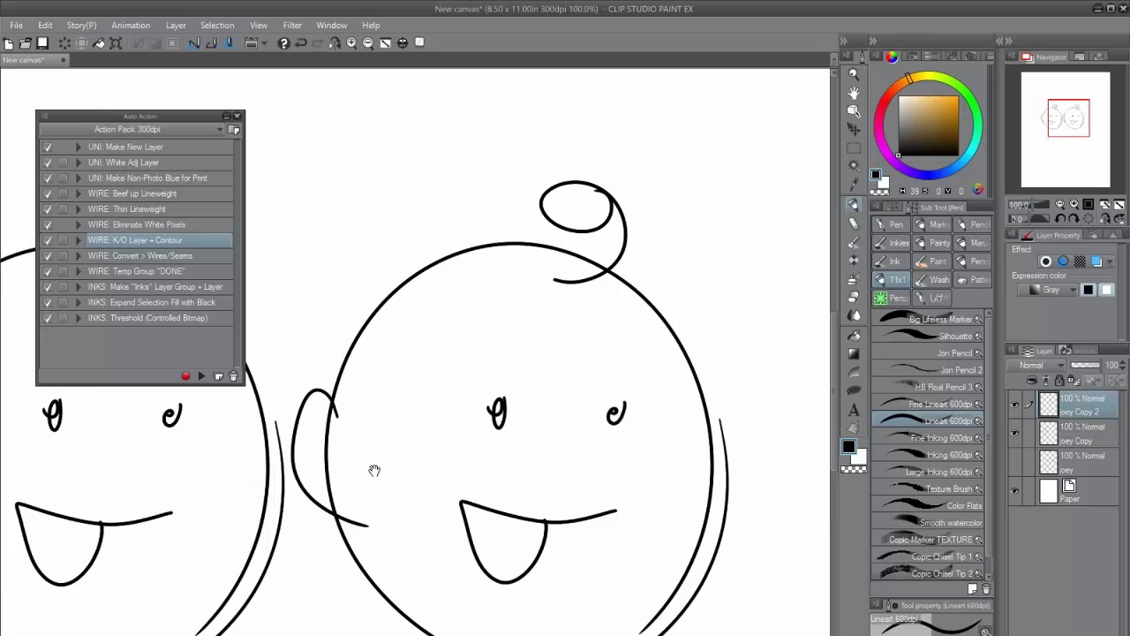
{"action": "left_click_drag", "start_coordinate": [375, 470], "coordinate": [418, 456]}
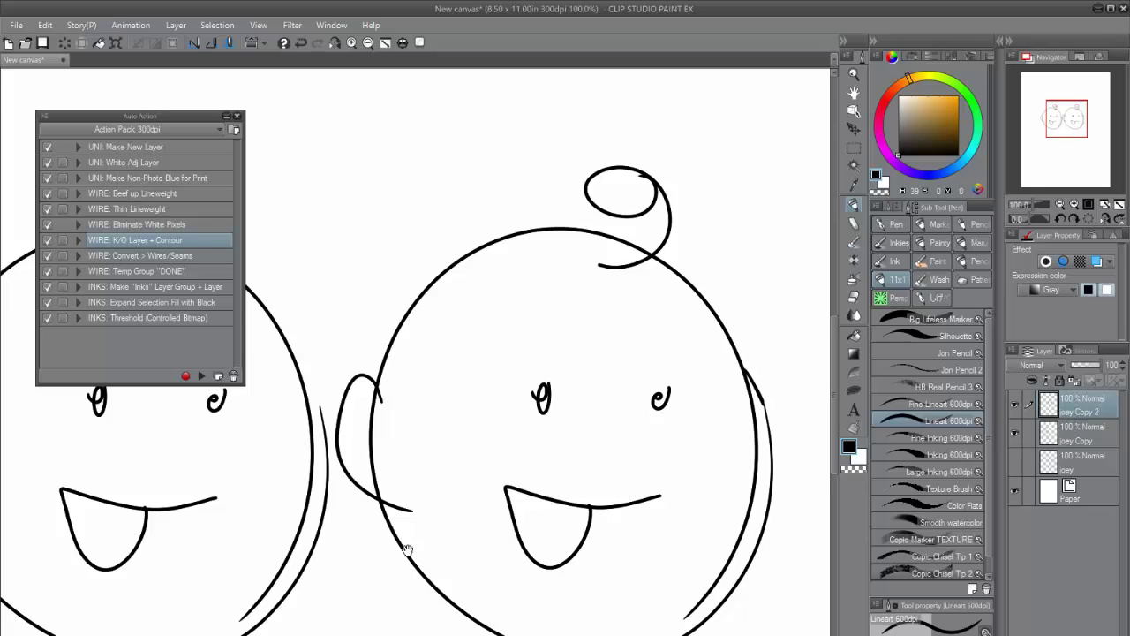
{"action": "left_click_drag", "start_coordinate": [406, 549], "coordinate": [419, 510]}
Select the area outside the right-hand face with the From current layer Magic Wand and play WIRE: K/O Layer + Contour
{"action": "key", "text": "w"}
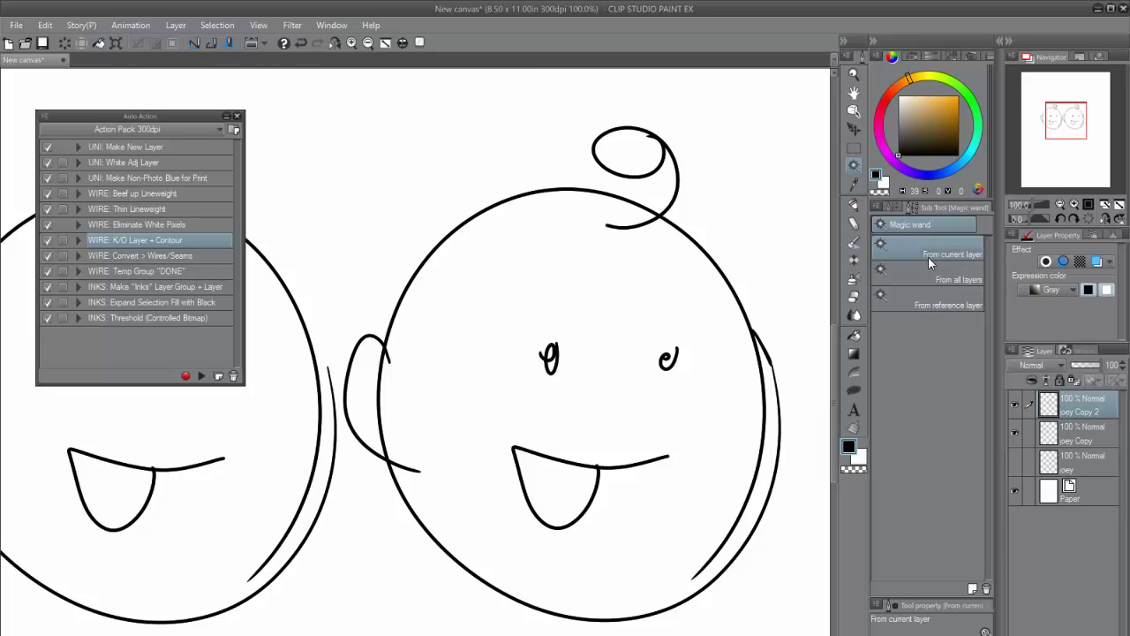
{"action": "left_click", "coordinate": [1014, 405]}
{"action": "left_click", "coordinate": [1015, 405]}
{"action": "left_click", "coordinate": [411, 226]}
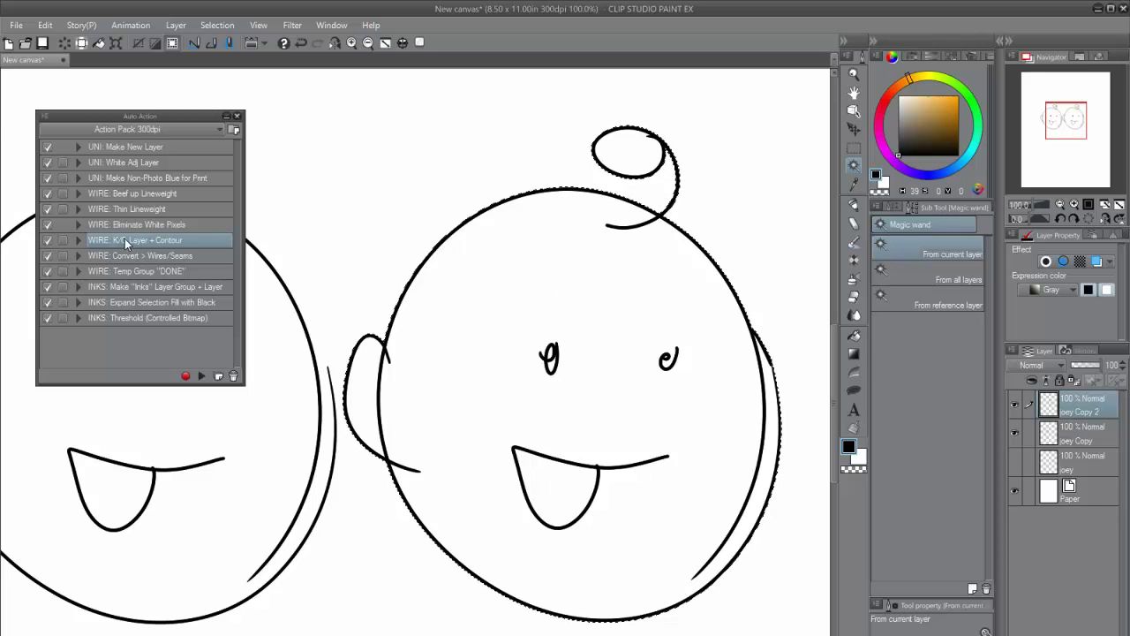
{"action": "left_click", "coordinate": [200, 376]}
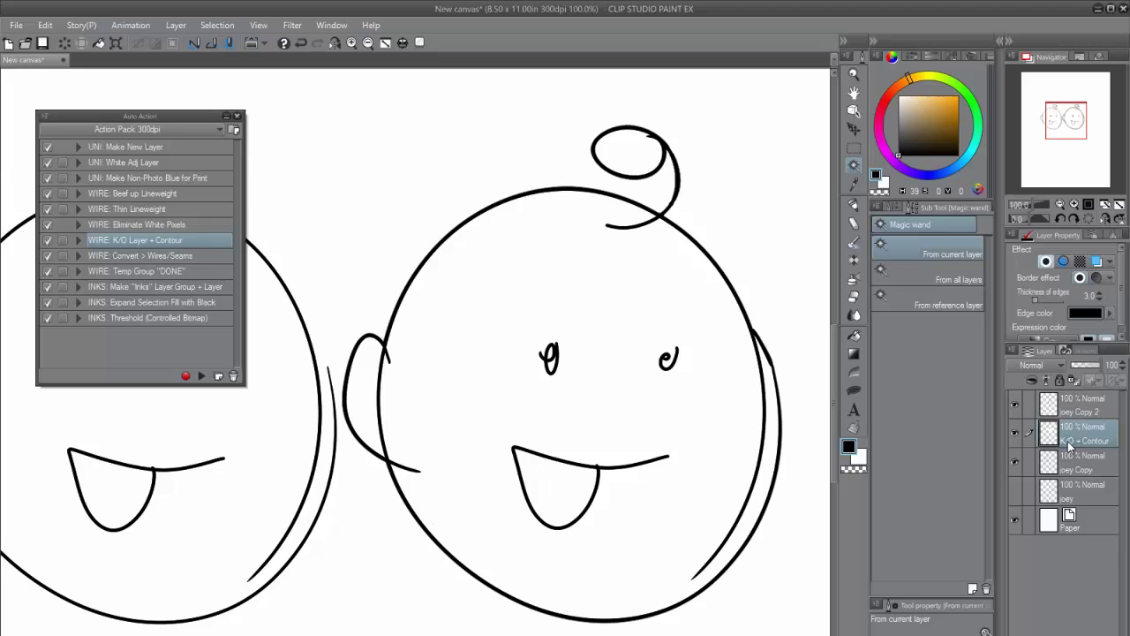
Toggle the visibility of the top face layer and the K/O + Contour layer to examine the generated knockout and outline
{"action": "left_click", "coordinate": [1072, 409]}
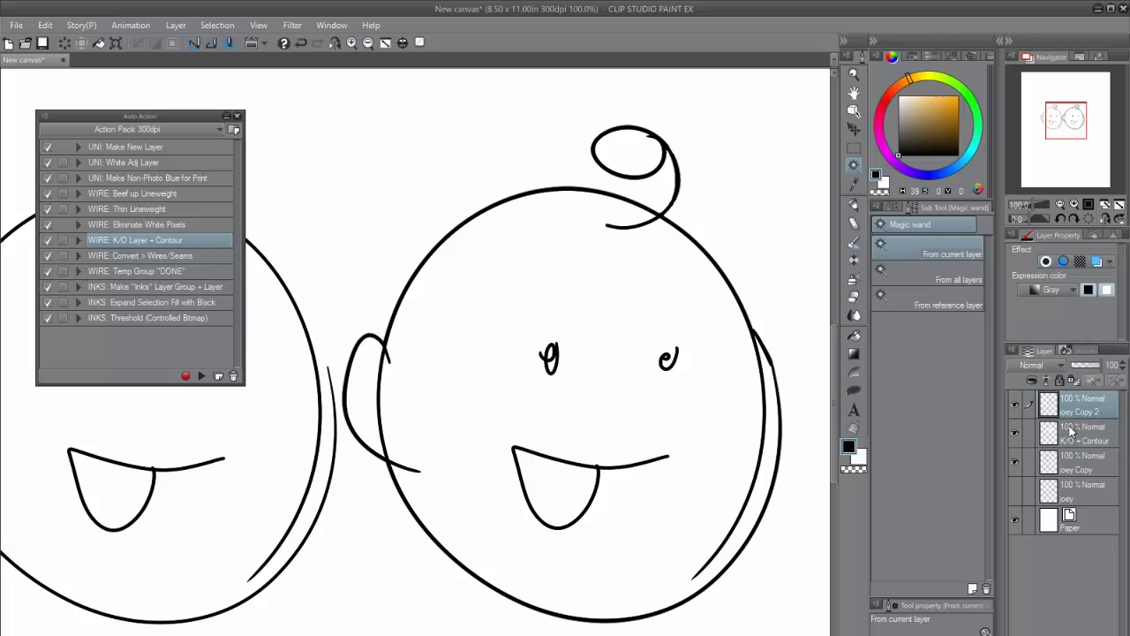
{"action": "left_click", "coordinate": [1014, 404]}
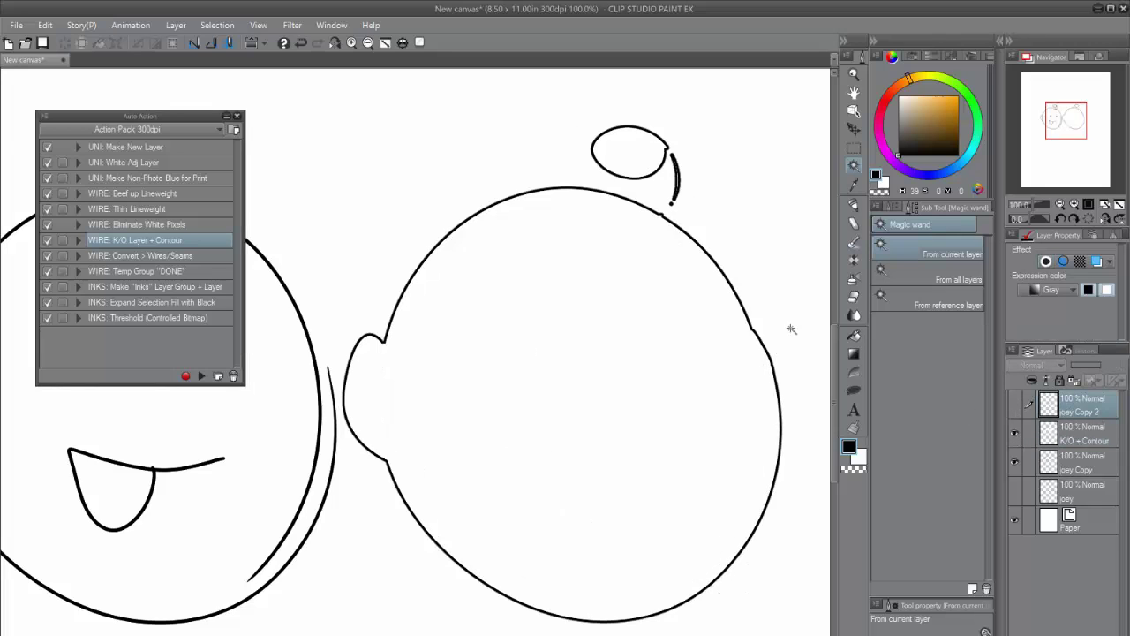
{"action": "left_click", "coordinate": [1082, 435]}
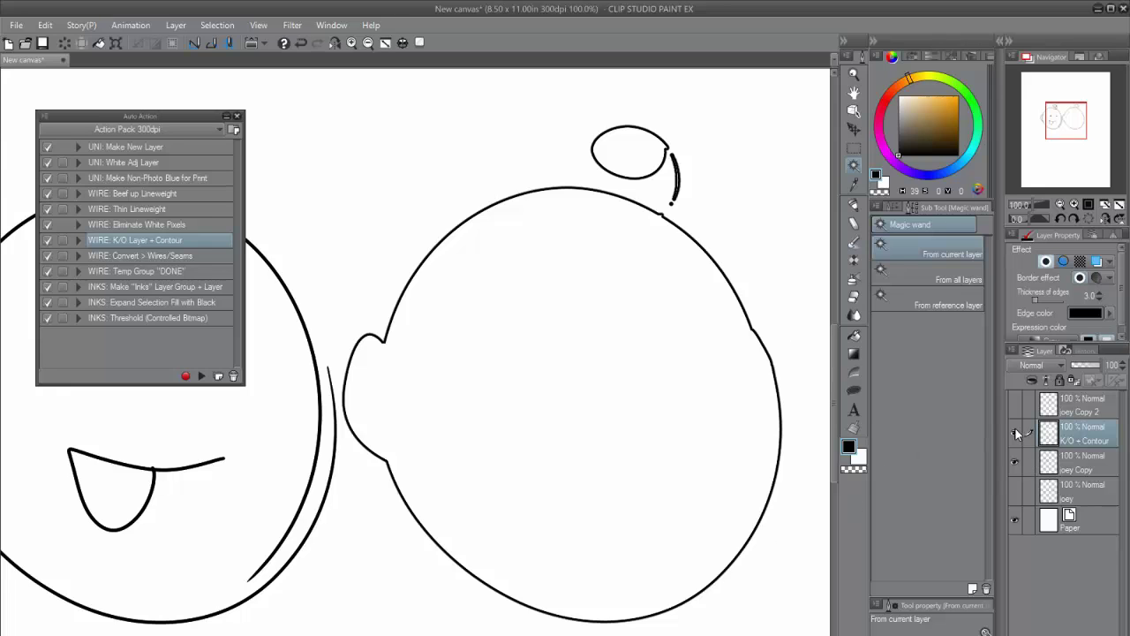
{"action": "left_click", "coordinate": [1015, 429]}
{"action": "left_click", "coordinate": [1016, 405]}
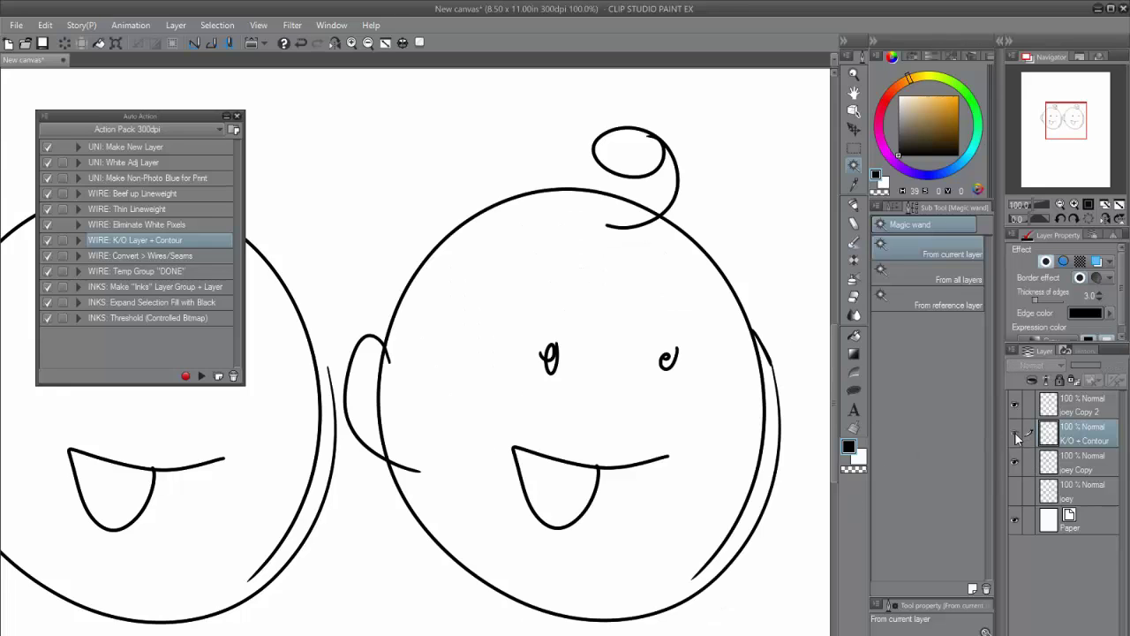
{"action": "left_click", "coordinate": [1015, 432]}
{"action": "left_click", "coordinate": [1015, 403]}
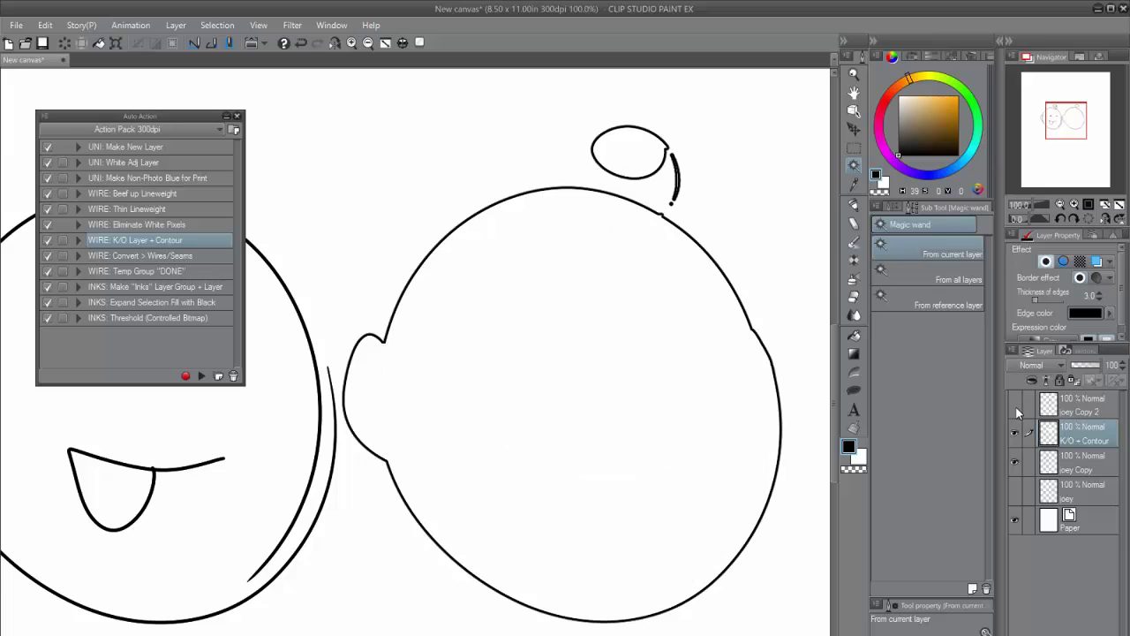
{"action": "left_click", "coordinate": [1014, 403]}
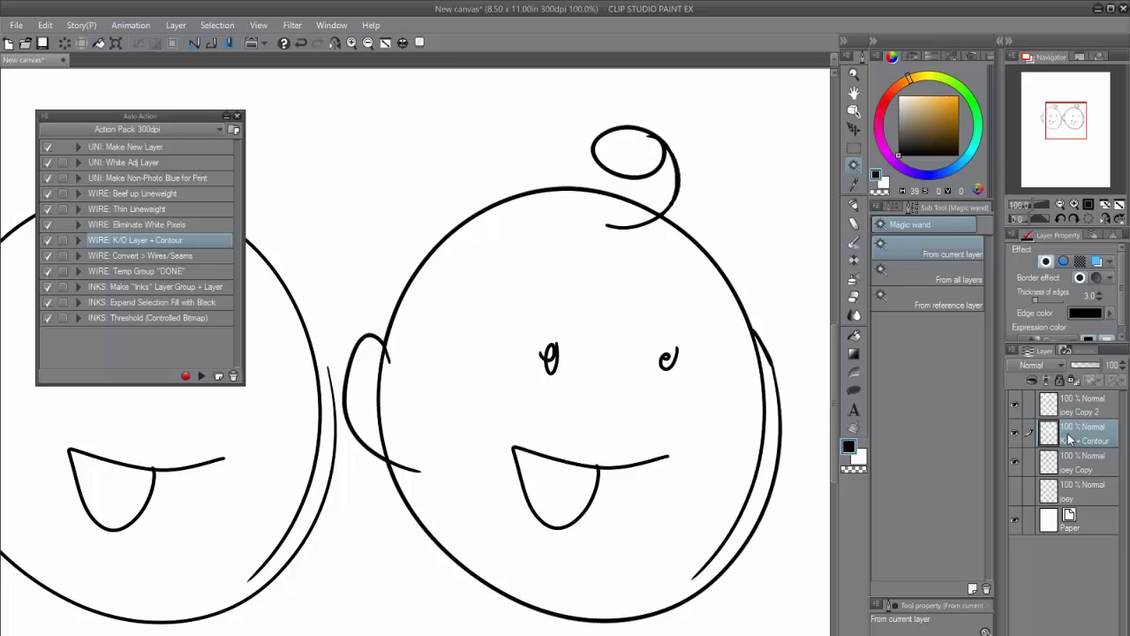
Set the border effect's edge thickness to 8.0 on the K/O + Contour layer
{"action": "left_click_drag", "start_coordinate": [552, 512], "coordinate": [562, 532]}
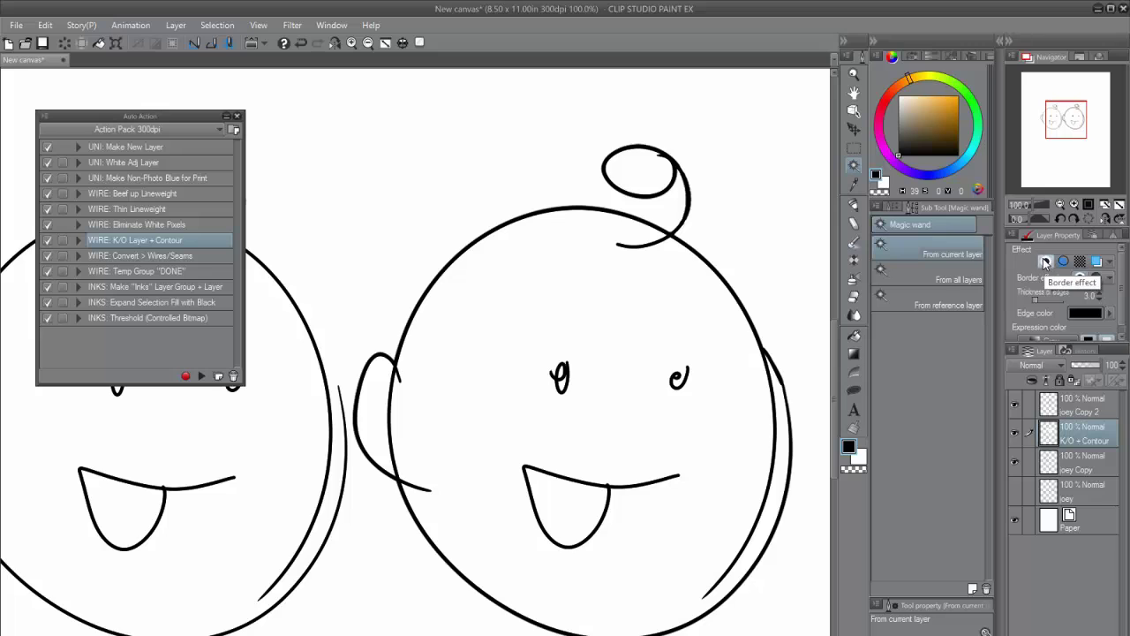
{"action": "left_click", "coordinate": [1100, 297]}
{"action": "left_click", "coordinate": [1101, 297]}
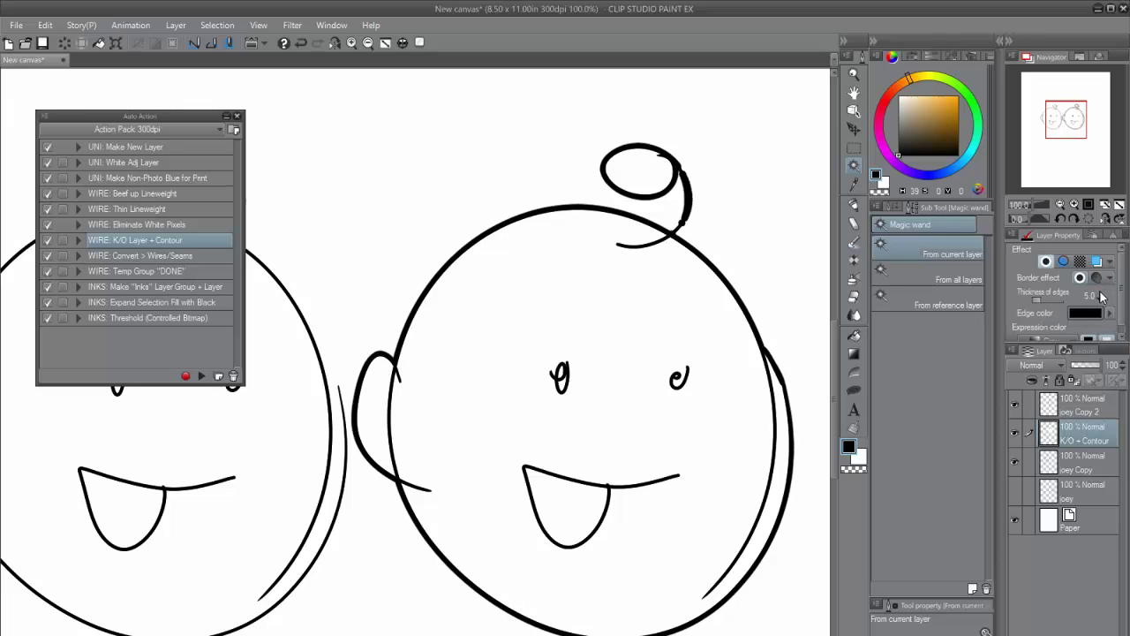
{"action": "left_click", "coordinate": [1101, 296]}
{"action": "left_click", "coordinate": [1101, 297]}
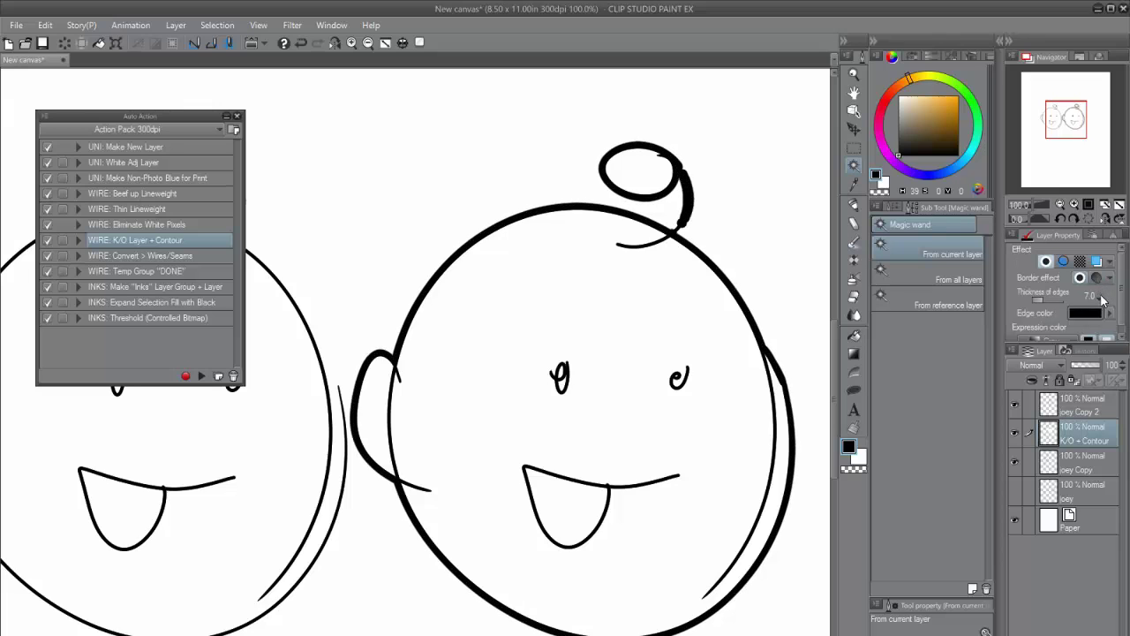
{"action": "left_click", "coordinate": [1101, 296]}
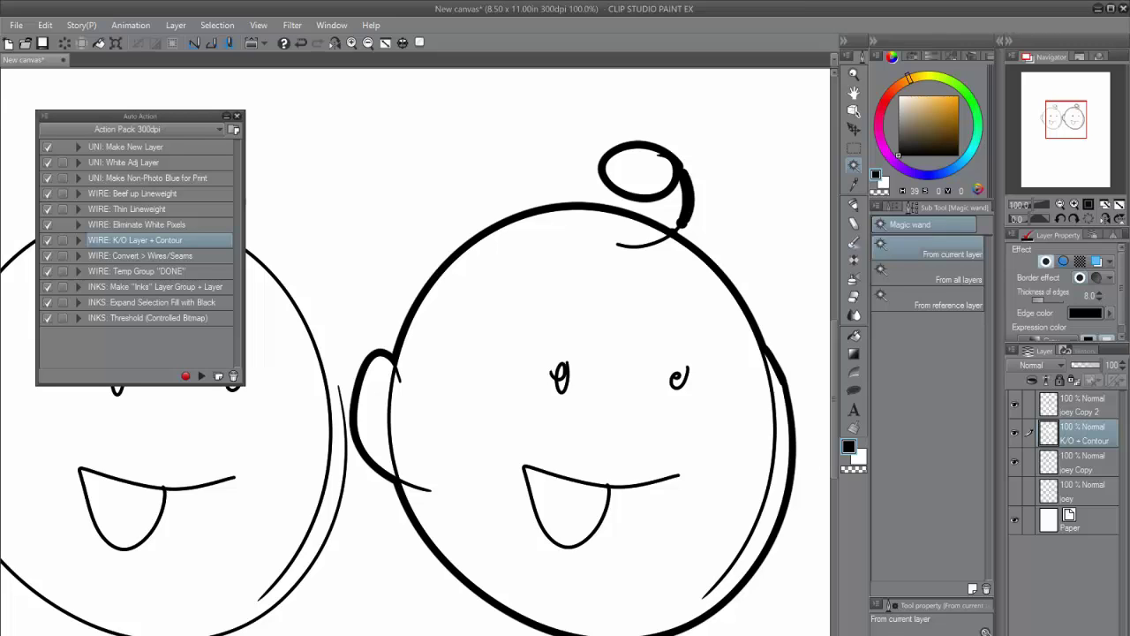
Toggle the K/O + Contour layer's border effect off and on, and compare the outlined face with the plain one
{"action": "left_click", "coordinate": [1047, 262]}
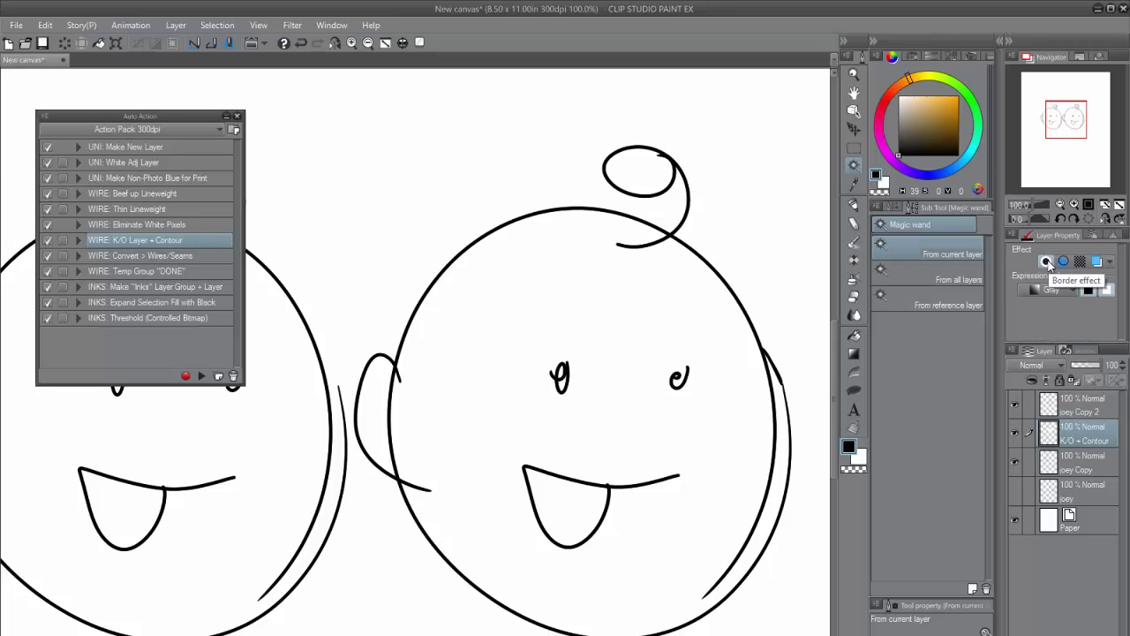
{"action": "left_click", "coordinate": [1046, 262]}
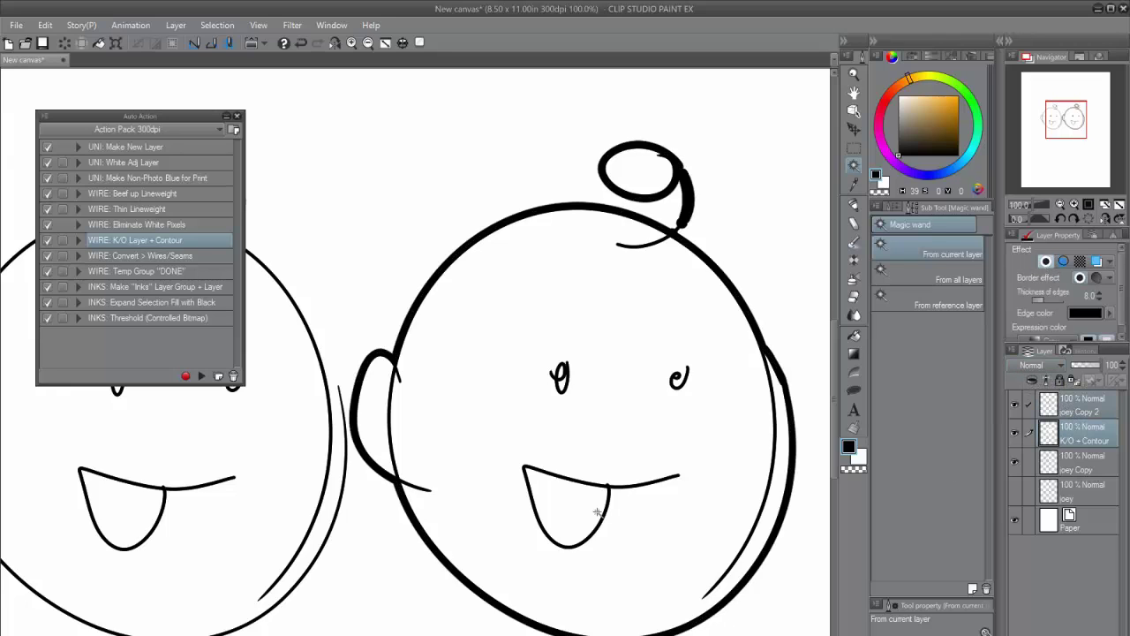
{"action": "scroll", "coordinate": [391, 585], "scroll_direction": "down", "scroll_amount": 2}
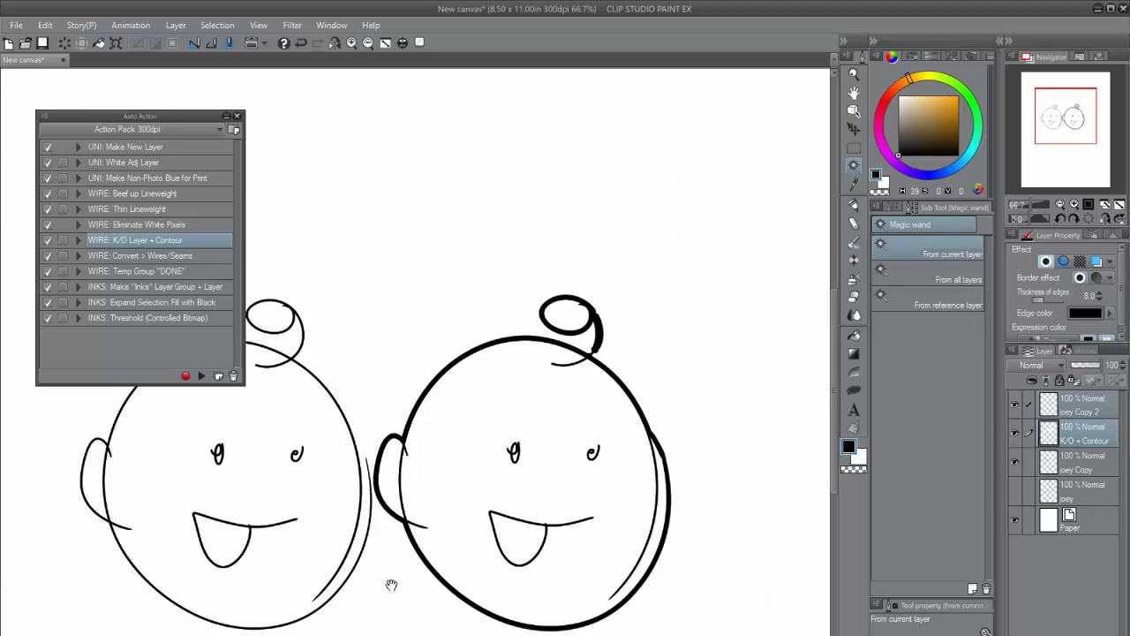
{"action": "left_click_drag", "start_coordinate": [391, 584], "coordinate": [564, 528]}
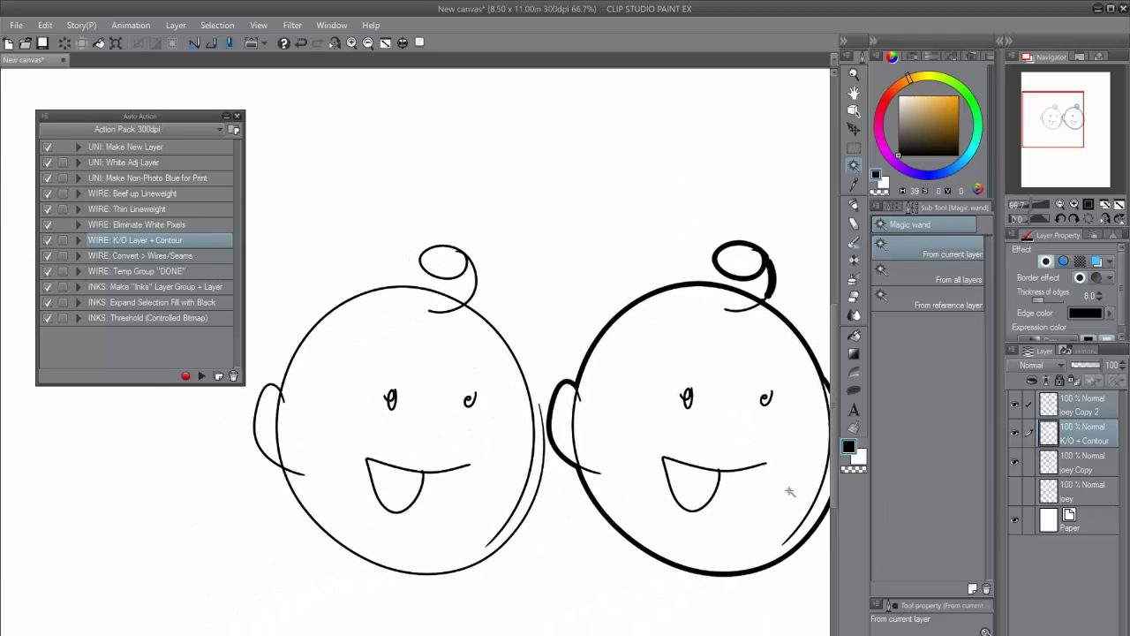
Move the right-hand face together with its K/O + Contour layer to overlap the left face, and turn off the knockout's border effect
{"action": "key", "text": "k"}
{"action": "left_click_drag", "start_coordinate": [726, 524], "coordinate": [644, 547]}
{"action": "left_click_drag", "start_coordinate": [592, 484], "coordinate": [635, 518]}
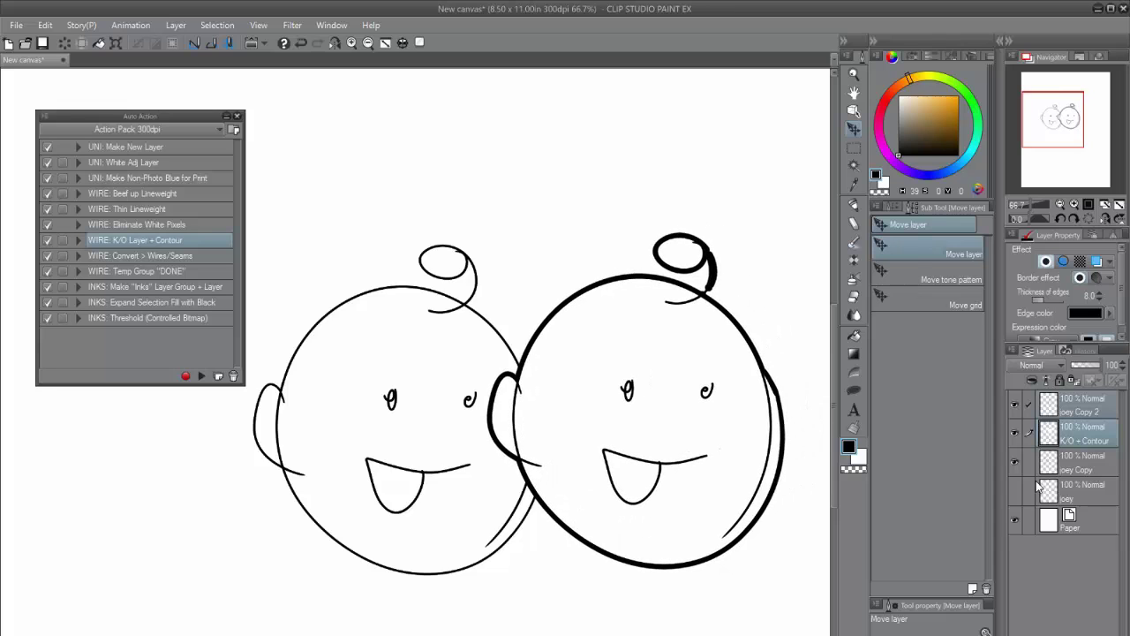
{"action": "left_click", "coordinate": [1046, 261]}
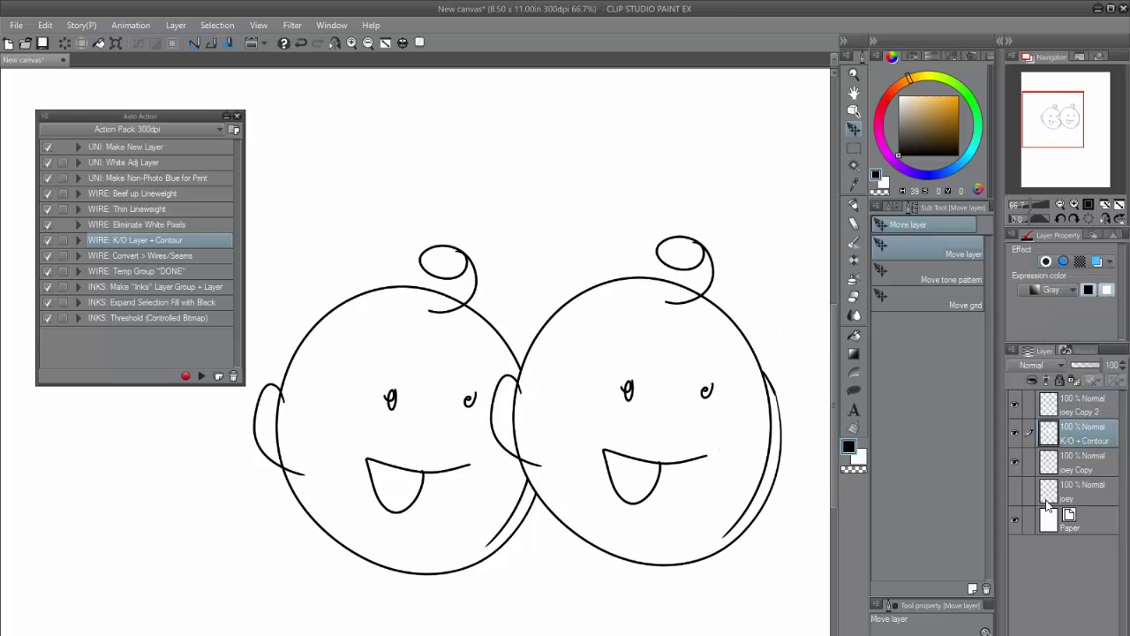
{"action": "left_click", "coordinate": [1075, 417], "text": "ctrl"}
{"action": "left_click_drag", "start_coordinate": [664, 531], "coordinate": [629, 535]}
Add a new layer above the hidden original face layer and fill a large rectangle behind both faces with mid gray
{"action": "left_click", "coordinate": [1072, 487]}
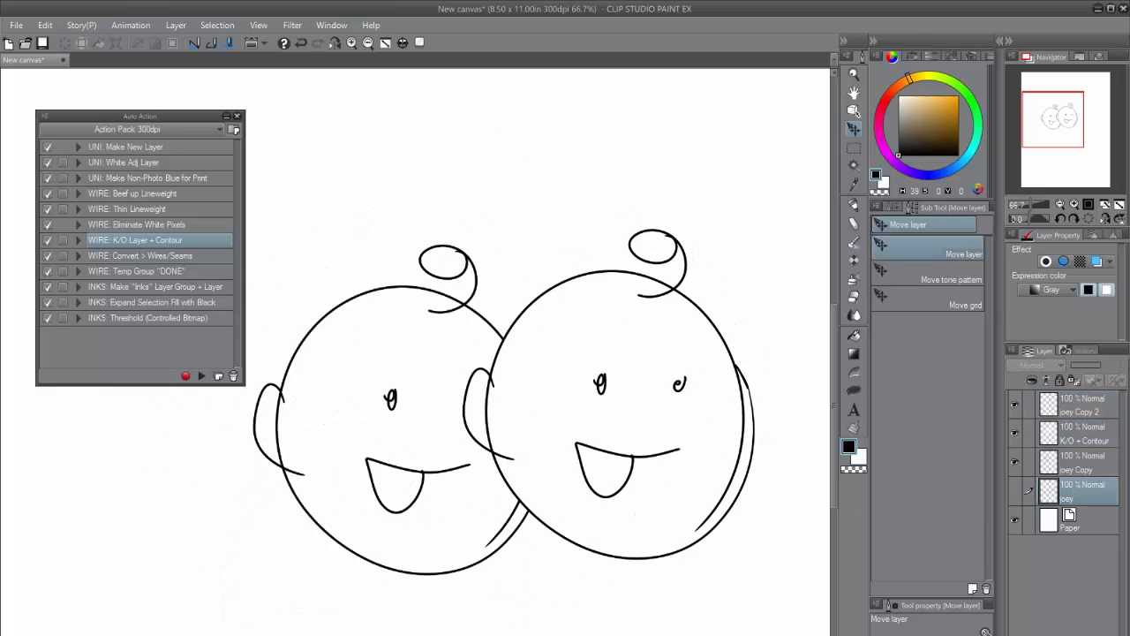
{"action": "key", "text": "ctrl+shift+n"}
{"action": "left_click", "coordinate": [898, 124]}
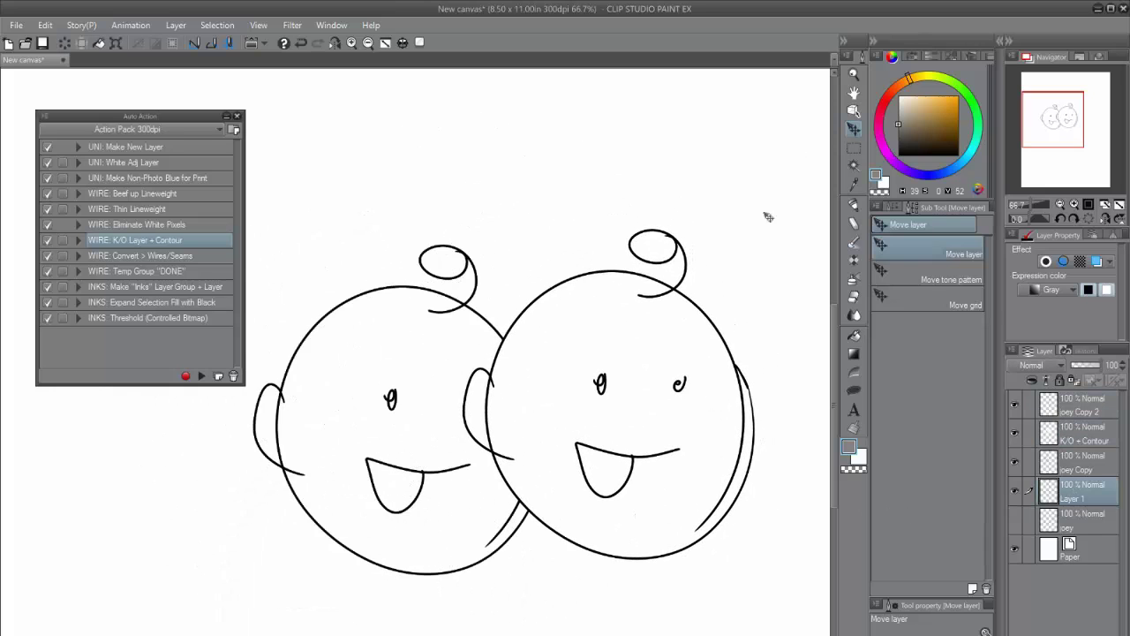
{"action": "left_click", "coordinate": [855, 149]}
{"action": "left_click_drag", "start_coordinate": [810, 152], "coordinate": [171, 635]}
{"action": "key", "text": "alt+Delete"}
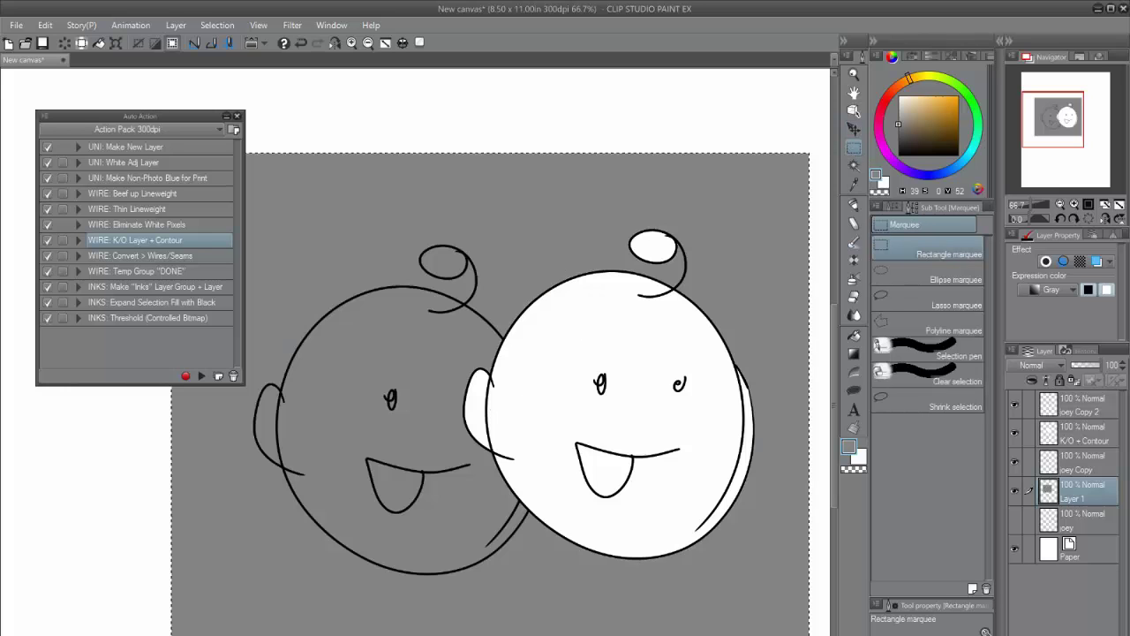
{"action": "key", "text": "ctrl+d"}
Move the right-hand face and its K/O + Contour layer together up and to the right over the gray backdrop
{"action": "left_click", "coordinate": [1031, 438]}
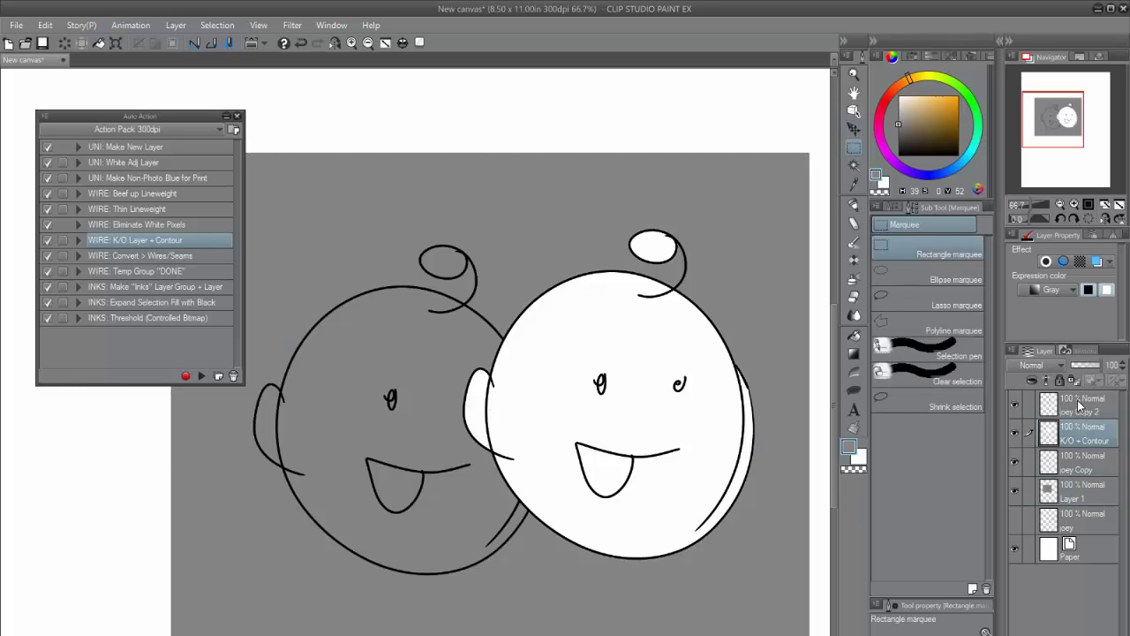
{"action": "key", "text": "k"}
{"action": "left_click_drag", "start_coordinate": [682, 539], "coordinate": [720, 534]}
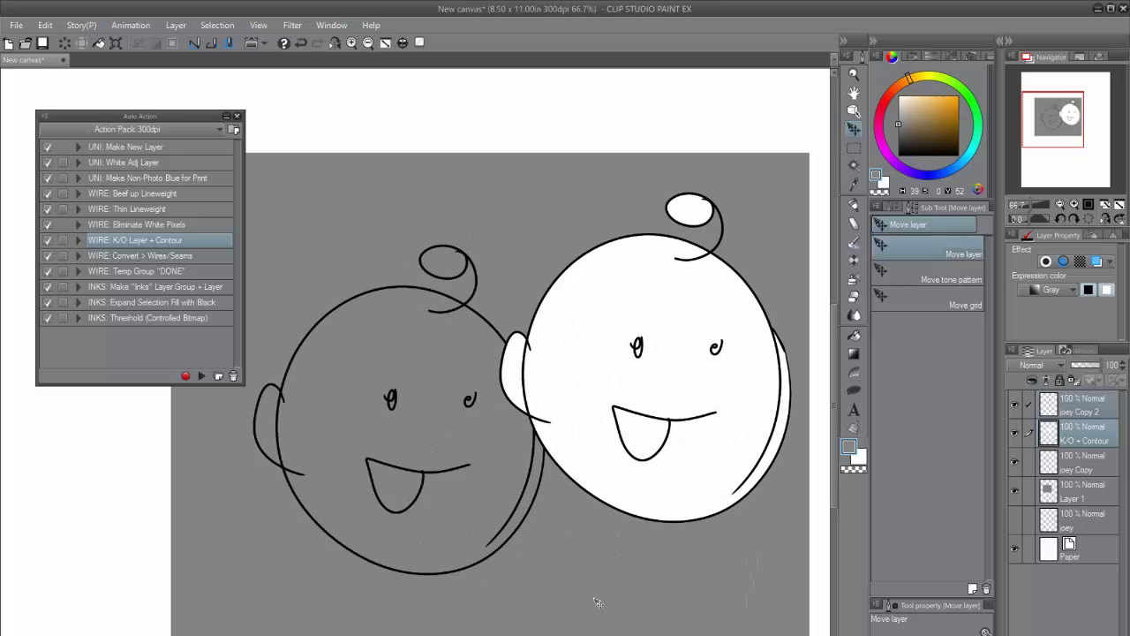
{"action": "left_click_drag", "start_coordinate": [583, 590], "coordinate": [561, 549]}
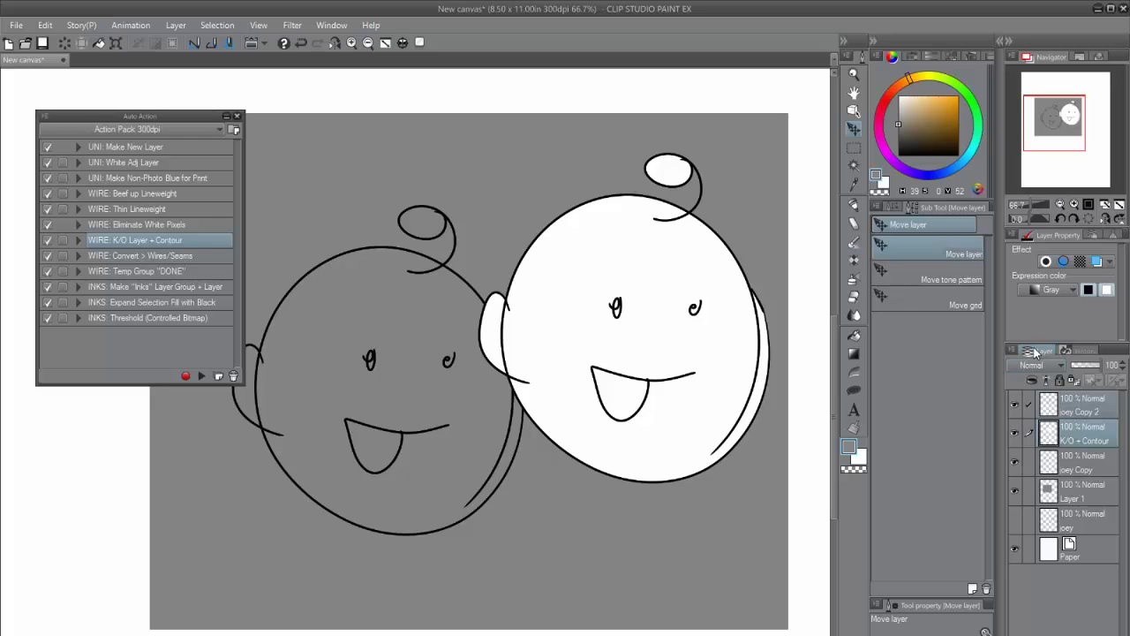
Hide both face drawings, the knockout and the gray backdrop layer, and duplicate the original face layer
{"action": "left_click_drag", "start_coordinate": [1015, 404], "coordinate": [1015, 488]}
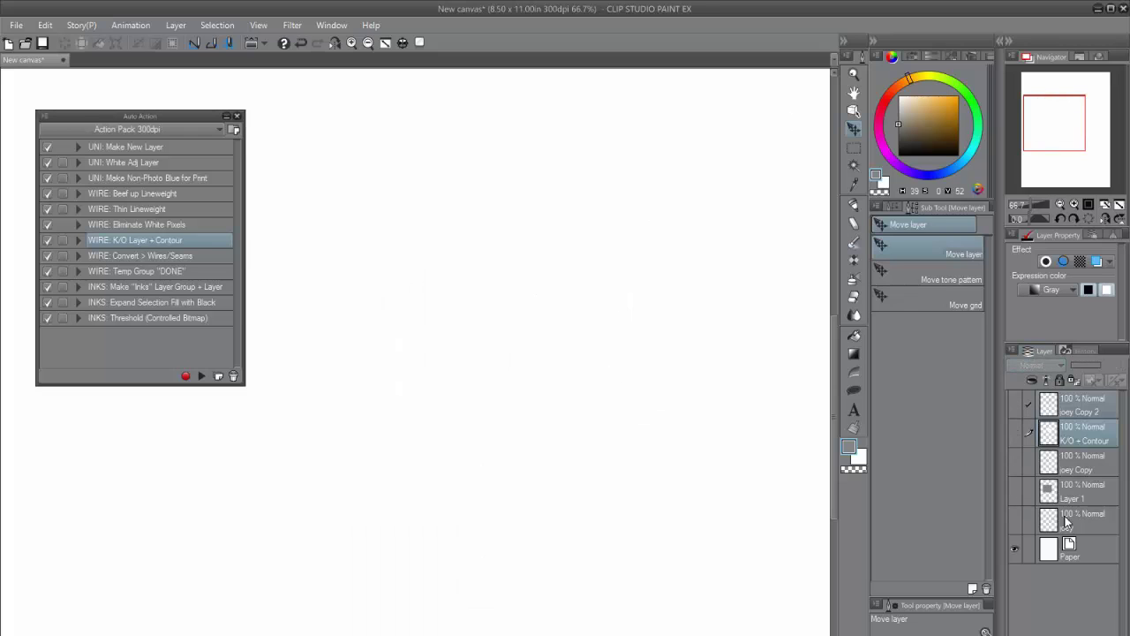
{"action": "left_click", "coordinate": [1067, 522]}
{"action": "key", "text": "ctrl+j"}
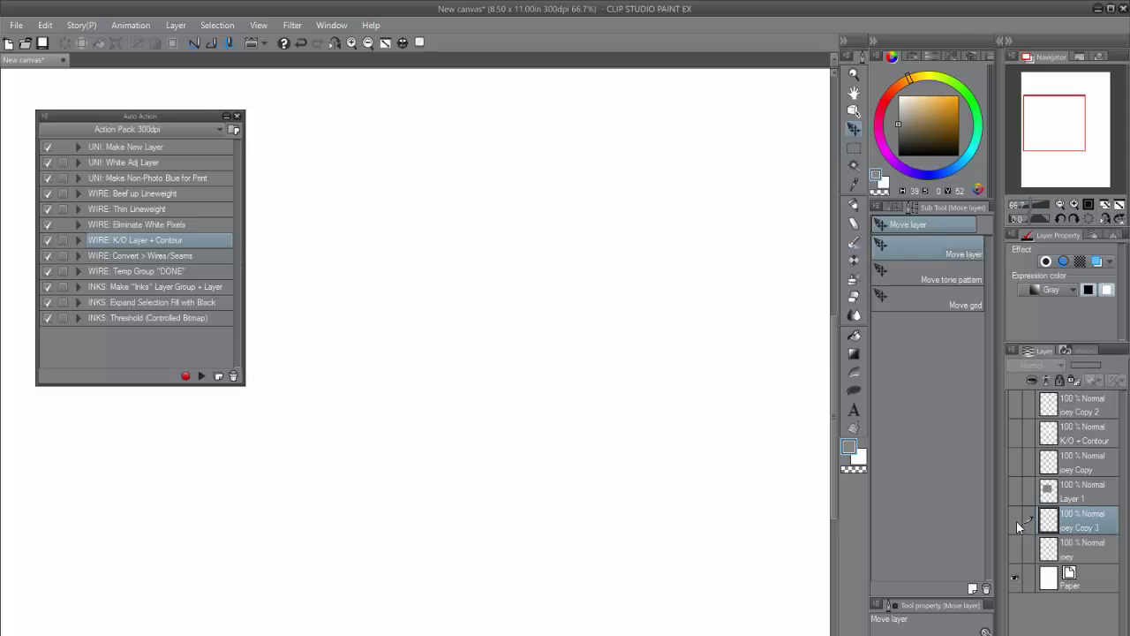
{"action": "left_click", "coordinate": [1015, 522]}
{"action": "left_click", "coordinate": [1014, 522]}
On a new layer, paint a diagonal row of five large black dots with the Lineart 600dpi pen at an increased brush size
{"action": "key", "text": "ctrl+shift+n"}
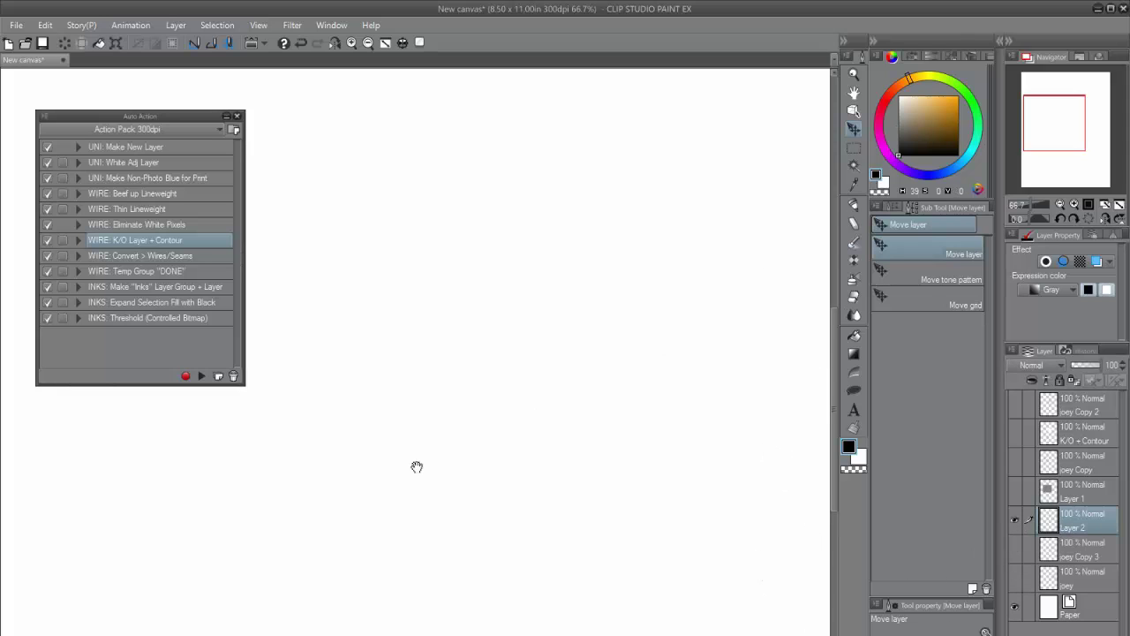
{"action": "key", "text": "p"}
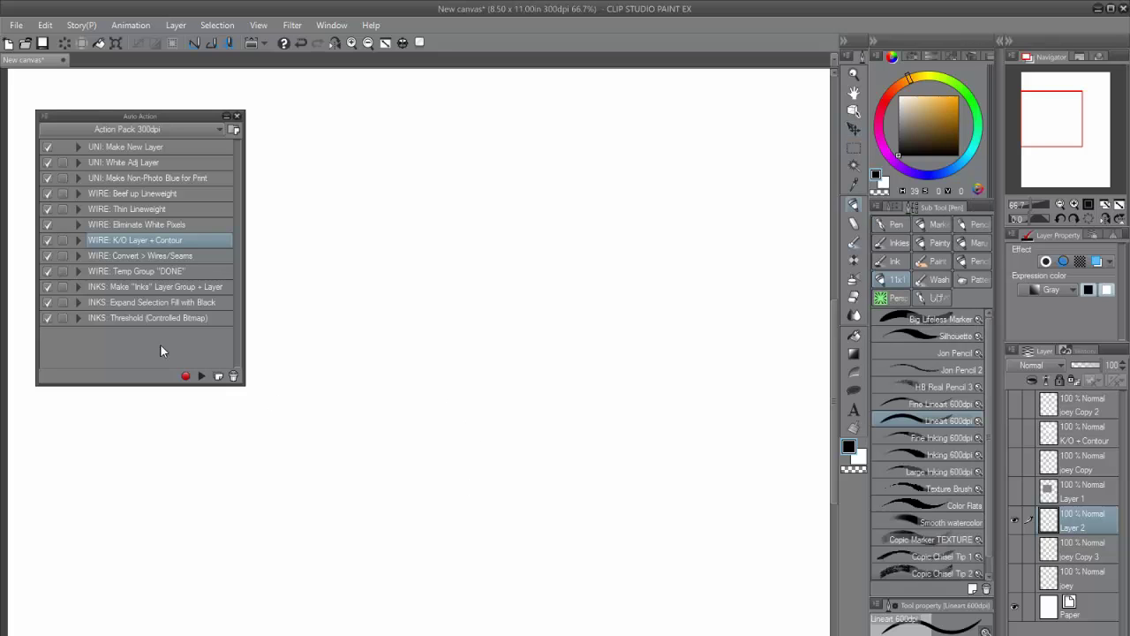
{"action": "left_click", "coordinate": [119, 255]}
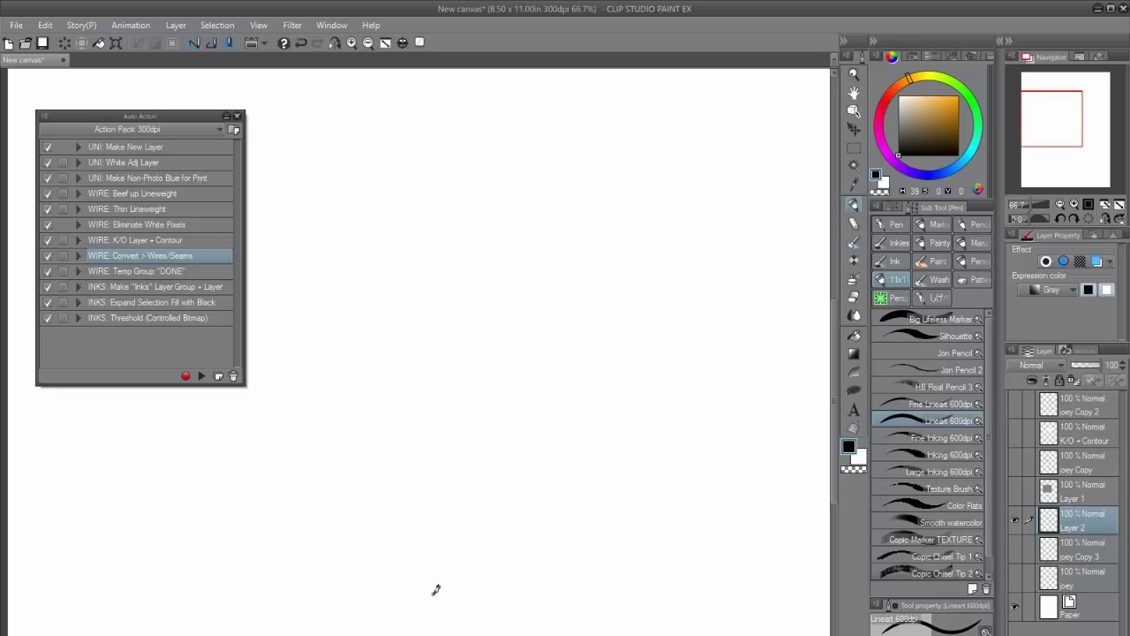
{"action": "left_click_drag", "start_coordinate": [524, 344], "coordinate": [497, 343]}
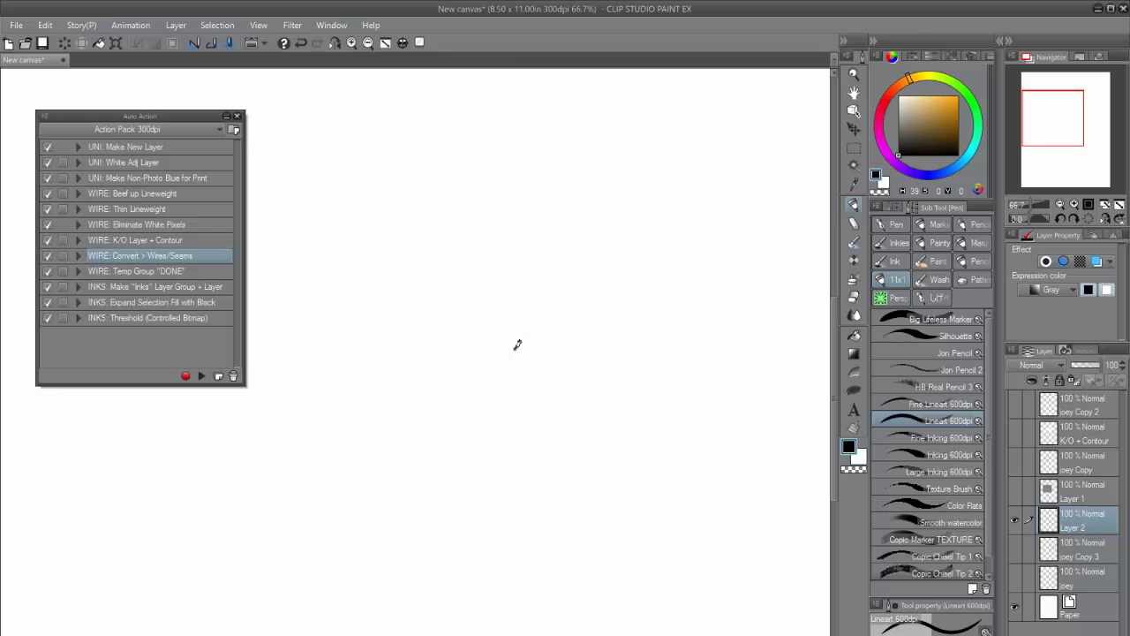
{"action": "key", "text": "]"}
{"action": "key", "text": "]"}
{"action": "key", "text": "]"}
{"action": "key", "text": "]"}
{"action": "key", "text": "]"}
{"action": "key", "text": "]"}
{"action": "key", "text": "]"}
{"action": "key", "text": "]"}
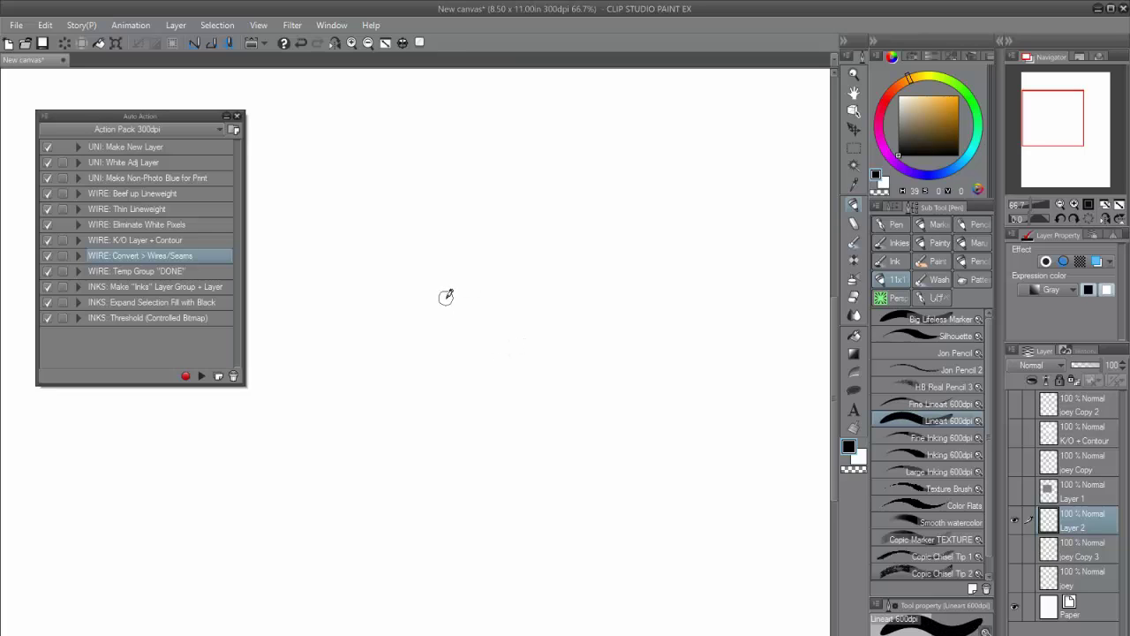
{"action": "left_click", "coordinate": [380, 265]}
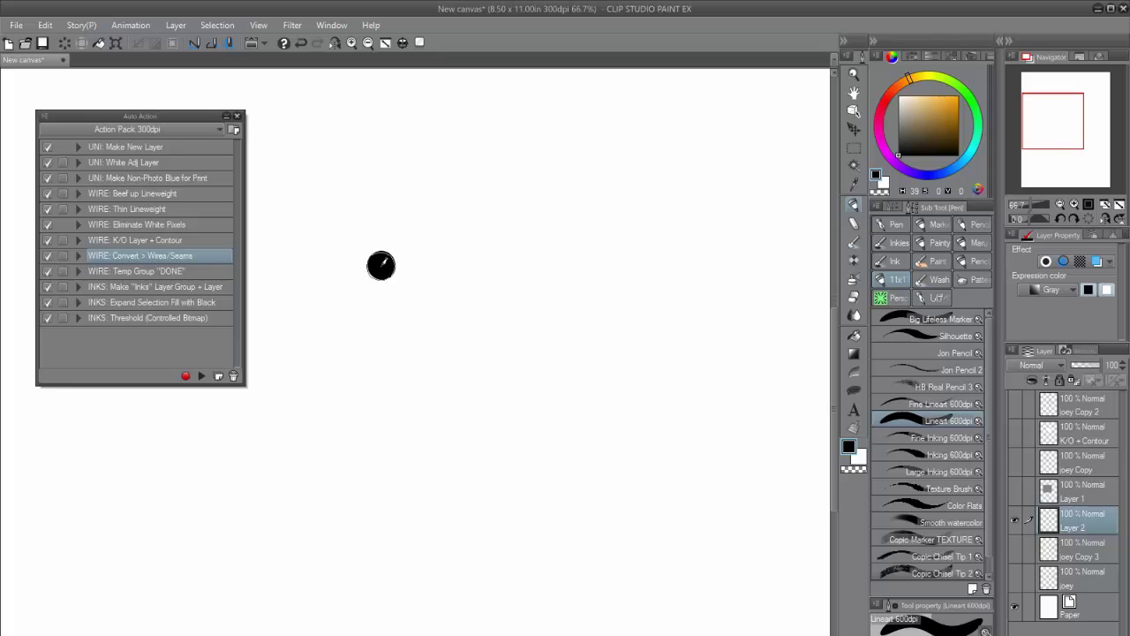
{"action": "left_click", "coordinate": [407, 343]}
{"action": "left_click", "coordinate": [439, 432]}
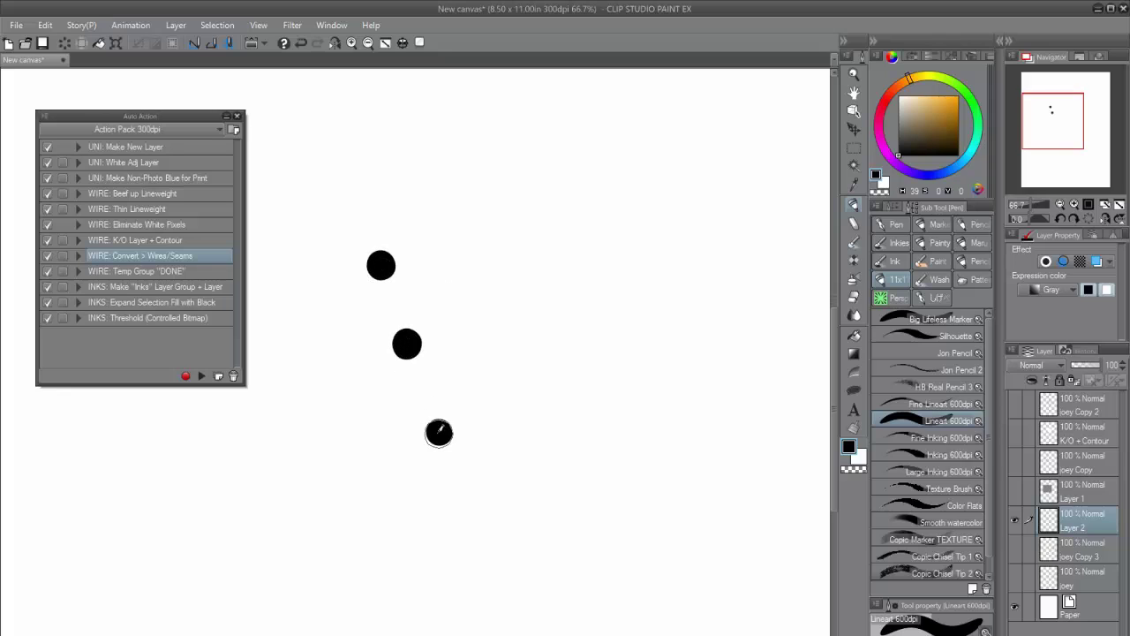
{"action": "left_click", "coordinate": [471, 526]}
{"action": "left_click", "coordinate": [505, 611]}
Paint a second diagonal row of five black dots to the right and play WIRE: Convert > Wires/Seams on the dot layer
{"action": "left_click", "coordinate": [576, 215]}
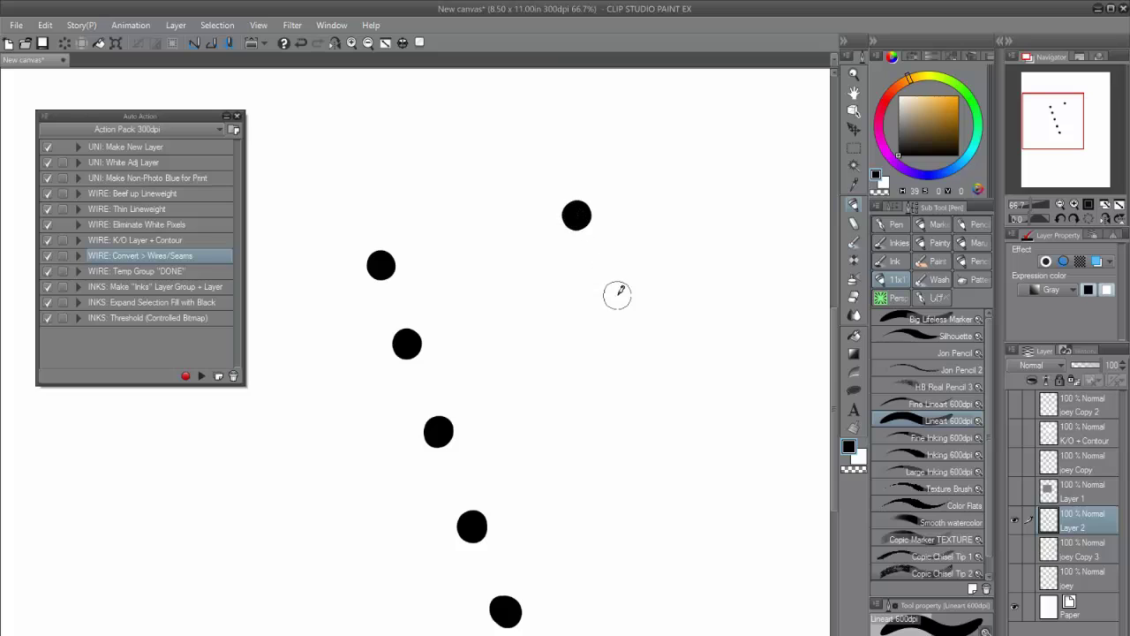
{"action": "left_click", "coordinate": [615, 295]}
{"action": "left_click", "coordinate": [654, 393]}
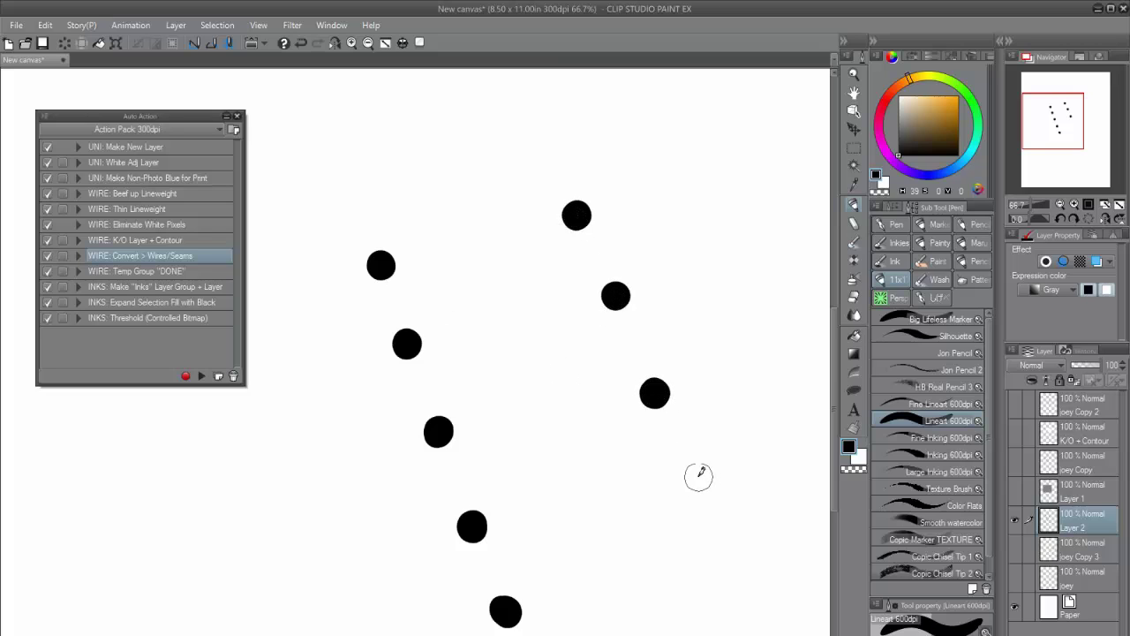
{"action": "left_click", "coordinate": [702, 478]}
{"action": "left_click", "coordinate": [742, 565]}
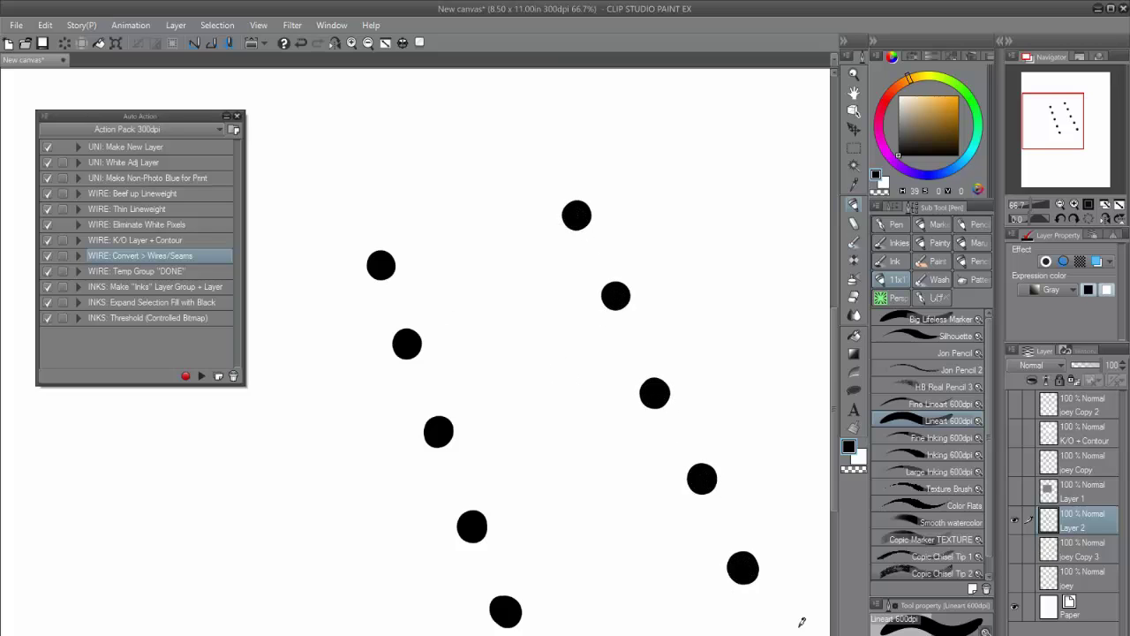
{"action": "left_click", "coordinate": [200, 376]}
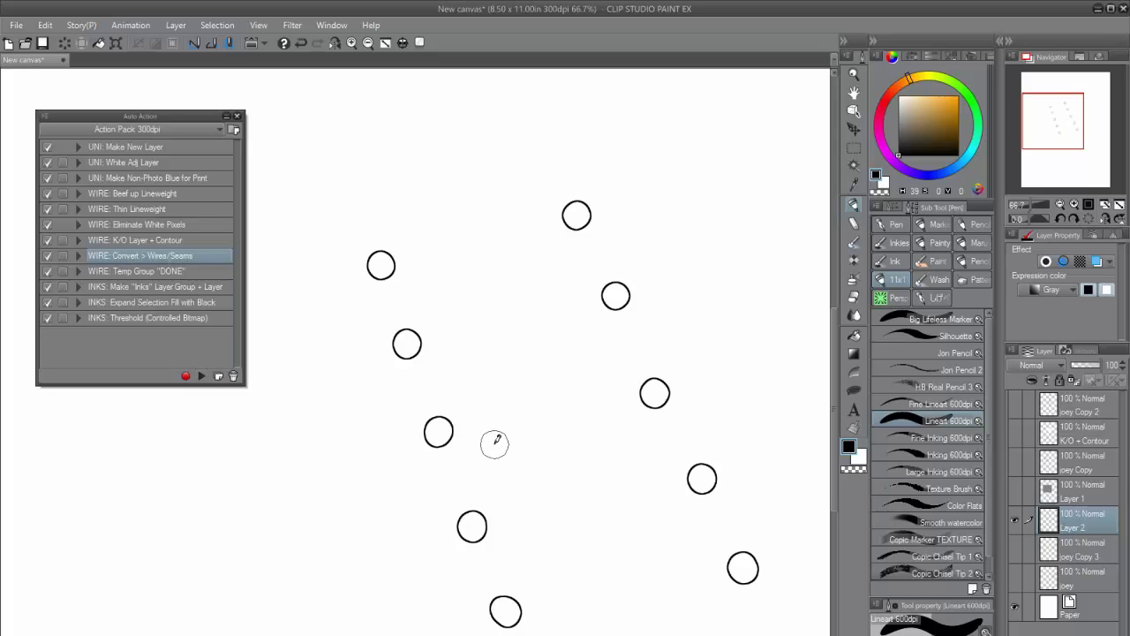
On a new layer, paint four thick, gently sloping strokes linking the two rows of circles and convert them with WIRE: Convert > Wires/Seams
{"action": "key", "text": "ctrl+shift+n"}
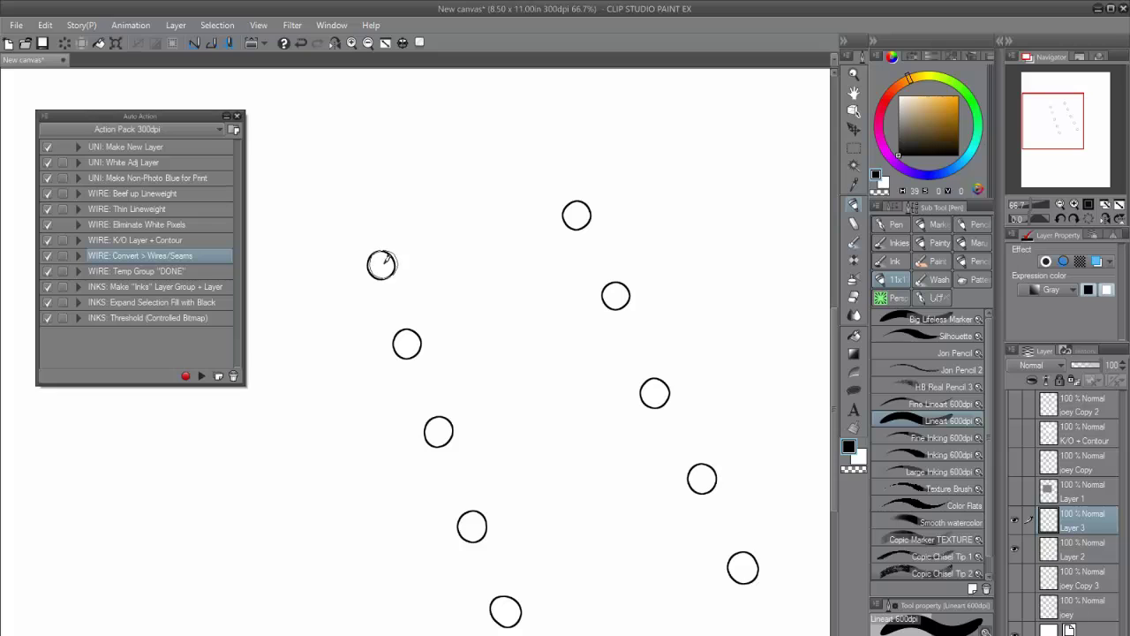
{"action": "mouse_move", "coordinate": [382, 264]}
{"action": "left_mouse_down"}
{"action": "mouse_move", "coordinate": [497, 270]}
{"action": "mouse_move", "coordinate": [618, 295]}
{"action": "left_mouse_up"}
{"action": "left_click_drag", "start_coordinate": [407, 343], "coordinate": [654, 393]}
{"action": "left_click_drag", "start_coordinate": [437, 431], "coordinate": [703, 479]}
{"action": "mouse_move", "coordinate": [469, 527]}
{"action": "left_mouse_down"}
{"action": "mouse_move", "coordinate": [540, 527]}
{"action": "mouse_move", "coordinate": [711, 570]}
{"action": "left_mouse_up"}
{"action": "left_click", "coordinate": [201, 376]}
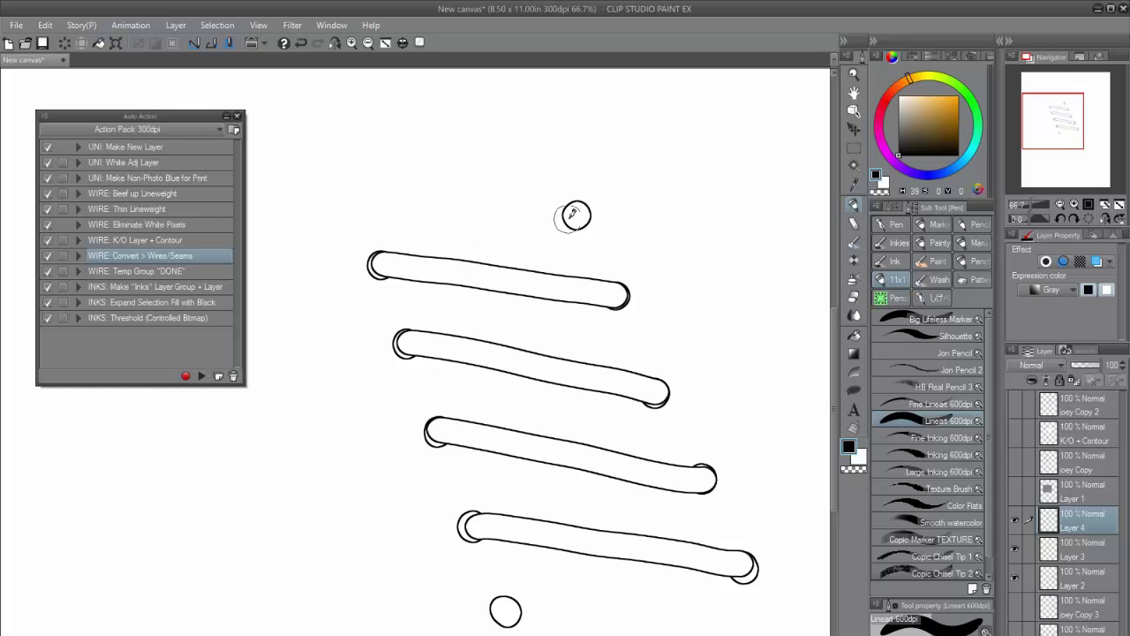
On Layer 4, paint four thick diagonal strokes crossing the first laces from upper right to lower left, and play WIRE: Convert > Wires/Seams
{"action": "left_click_drag", "start_coordinate": [577, 214], "coordinate": [407, 342]}
{"action": "left_click_drag", "start_coordinate": [613, 300], "coordinate": [437, 431]}
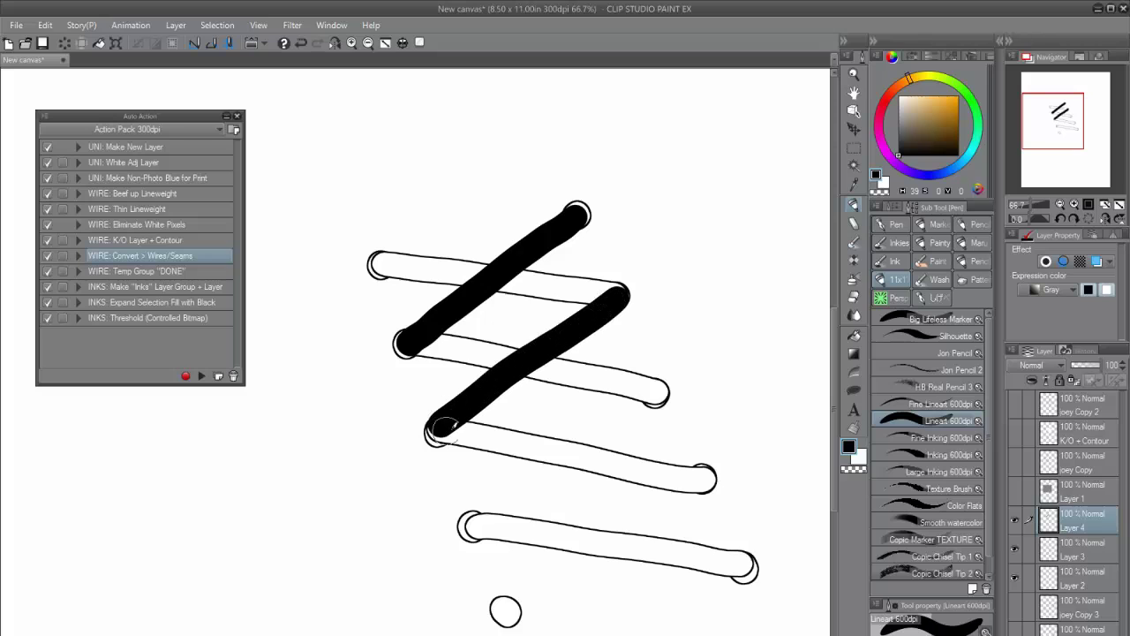
{"action": "left_click_drag", "start_coordinate": [655, 393], "coordinate": [472, 527]}
{"action": "left_click_drag", "start_coordinate": [701, 479], "coordinate": [505, 606]}
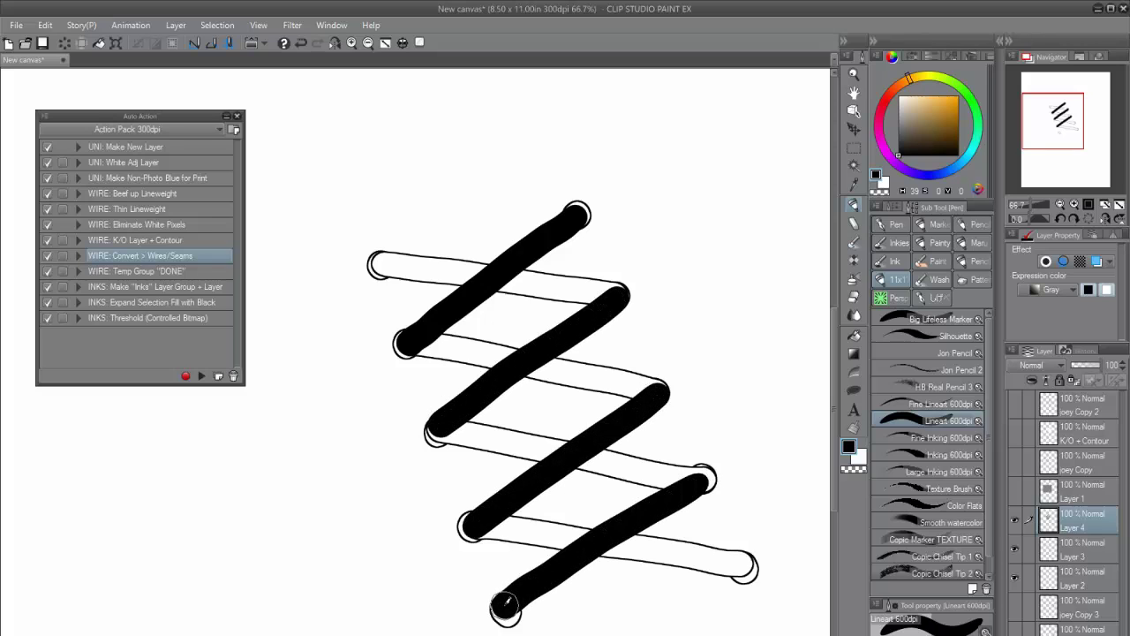
{"action": "left_click", "coordinate": [202, 375]}
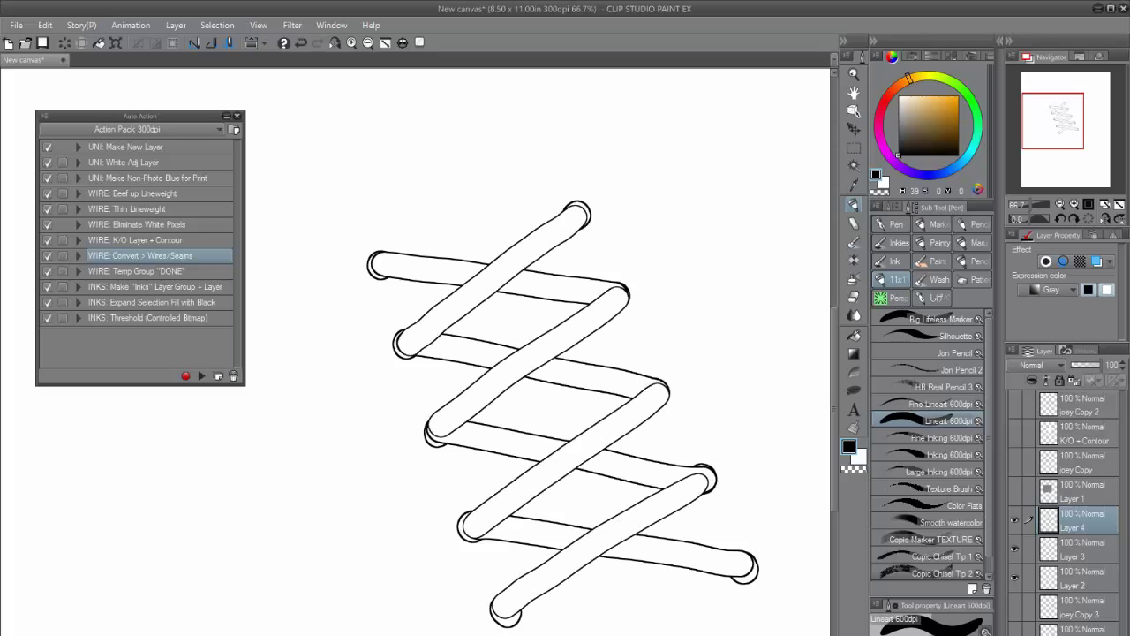
Toggle the visibility of Layer 4 to examine how the crossing laces cover the ones beneath
{"action": "scroll", "coordinate": [362, 499], "scroll_direction": "down", "scroll_amount": 1}
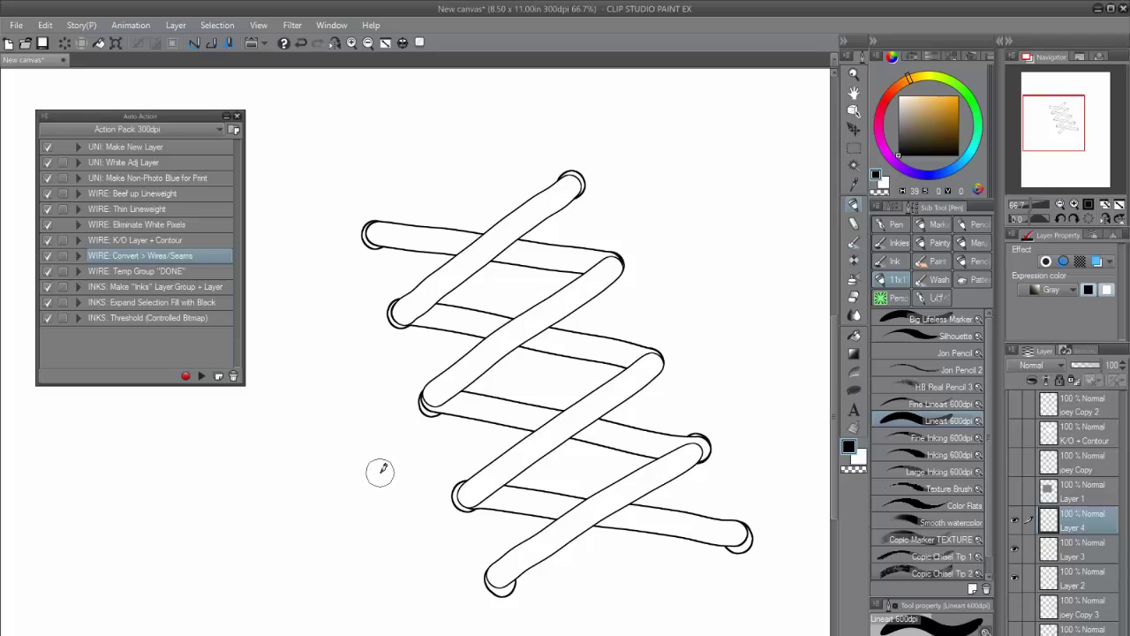
{"action": "left_click", "coordinate": [1013, 519]}
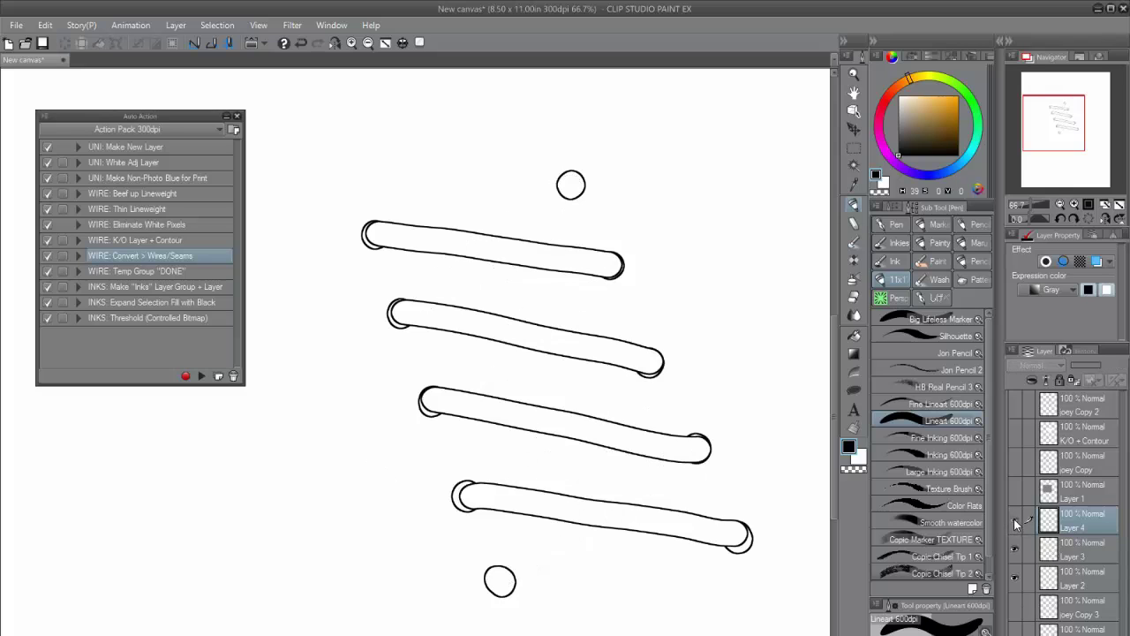
{"action": "left_click", "coordinate": [1014, 519]}
Move Layer 3 above Layer 4 in the layer stack, and place the Layer 2 circles above both lace layers
{"action": "left_click", "coordinate": [1068, 549]}
{"action": "left_click", "coordinate": [1015, 520]}
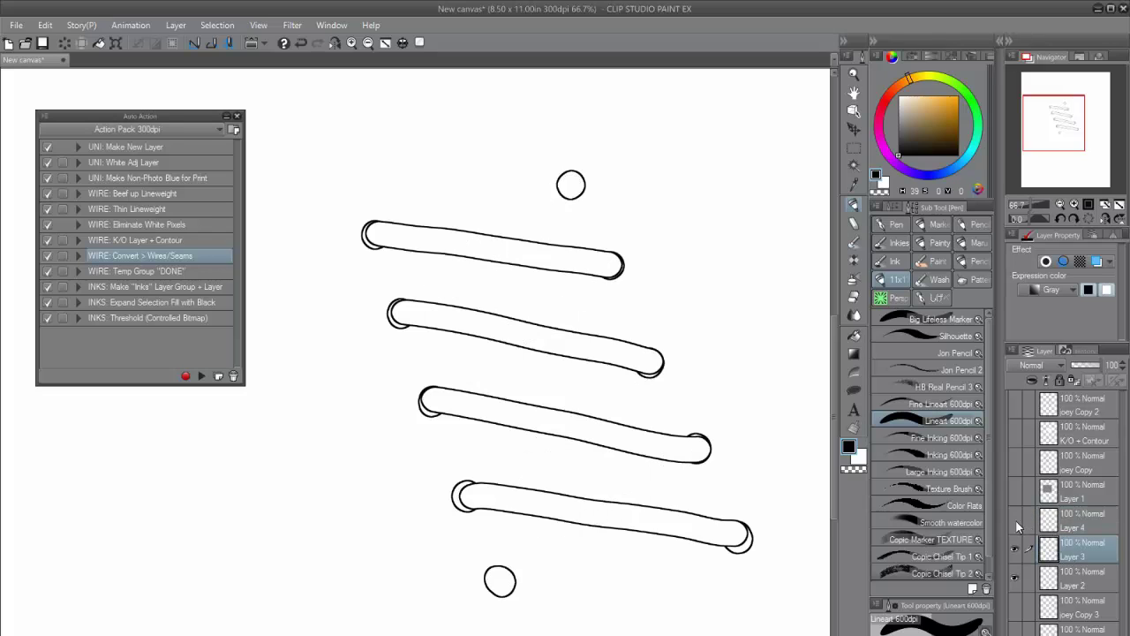
{"action": "left_click", "coordinate": [1015, 520]}
{"action": "left_click_drag", "start_coordinate": [1074, 544], "coordinate": [1071, 519]}
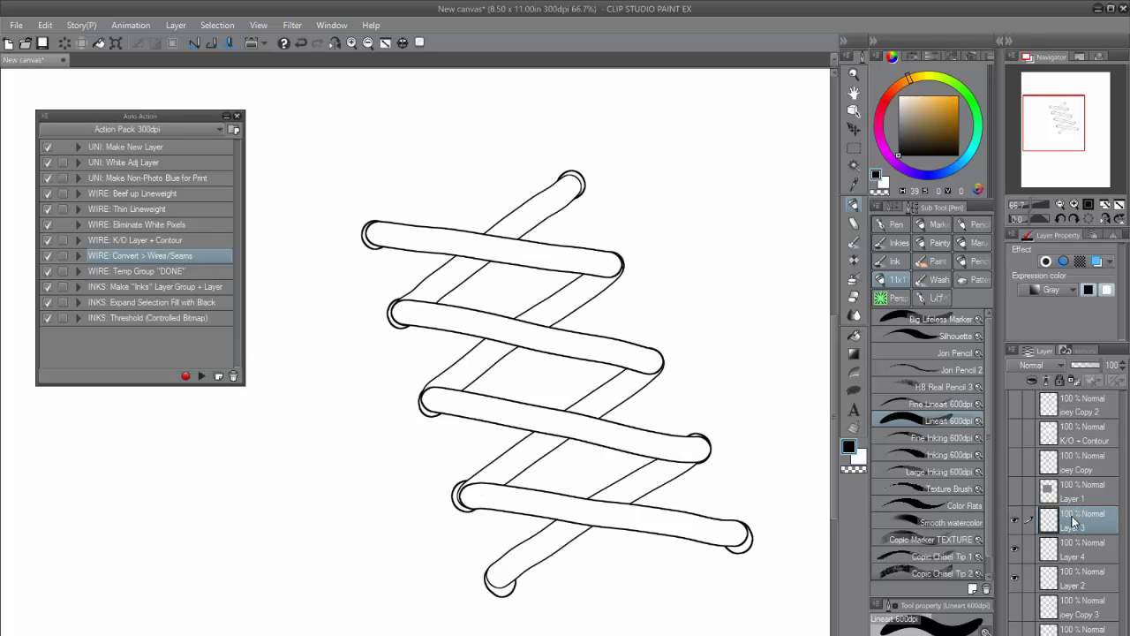
{"action": "mouse_move", "coordinate": [1072, 575]}
{"action": "left_mouse_down"}
{"action": "mouse_move", "coordinate": [1072, 521]}
{"action": "mouse_move", "coordinate": [1073, 531]}
{"action": "left_mouse_up"}
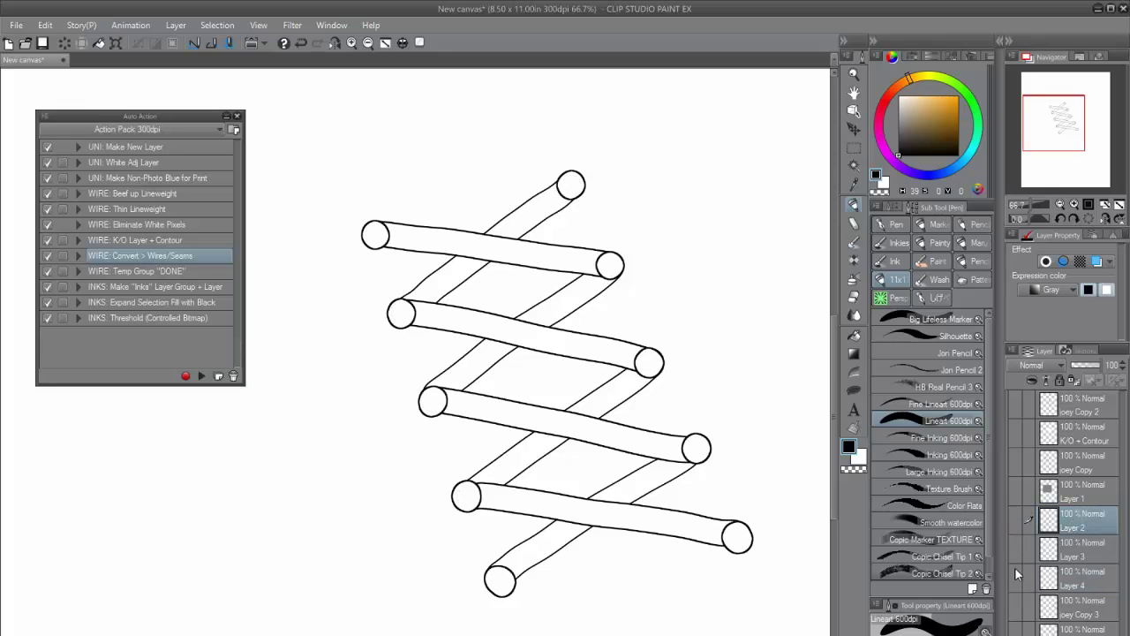
Hide the lace layers and hand-draw the outline of a diagonal tube on a new layer with a thin Lineart 600dpi pen
{"action": "key", "text": "ctrl+shift+n"}
{"action": "left_click_drag", "start_coordinate": [497, 386], "coordinate": [489, 421]}
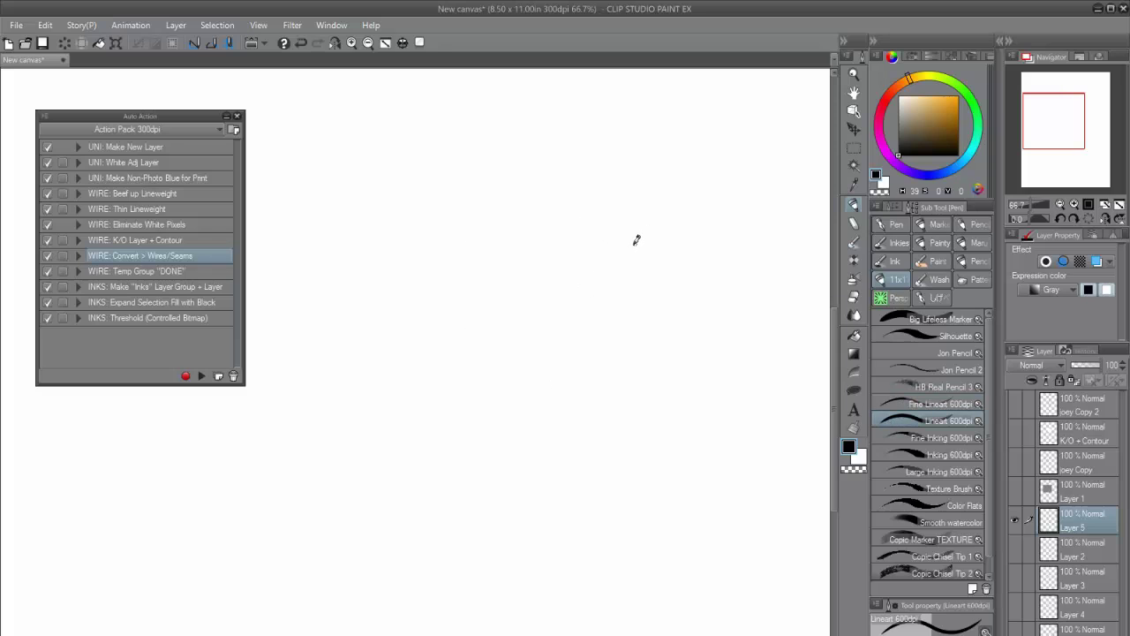
{"action": "mouse_move", "coordinate": [610, 244]}
{"action": "left_mouse_down"}
{"action": "mouse_move", "coordinate": [641, 279]}
{"action": "mouse_move", "coordinate": [626, 237]}
{"action": "left_mouse_up"}
{"action": "mouse_move", "coordinate": [640, 279]}
{"action": "left_mouse_down"}
{"action": "mouse_move", "coordinate": [527, 415]}
{"action": "mouse_move", "coordinate": [484, 384]}
{"action": "left_mouse_up"}
{"action": "left_click_drag", "start_coordinate": [600, 248], "coordinate": [486, 382]}
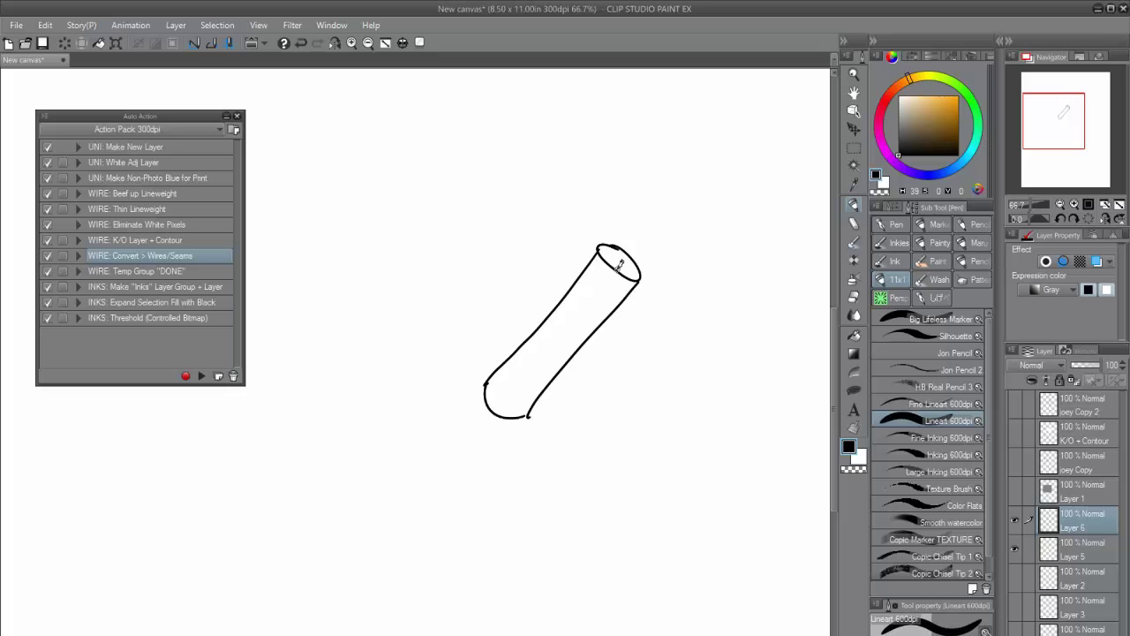
On Layer 6, paint one thick black diagonal stroke parallel to the hand-drawn tube with a much larger pen size
{"action": "key", "text": "bracketleft"}
{"action": "key", "text": "bracketleft"}
{"action": "key", "text": "bracketleft"}
{"action": "key", "text": "bracketleft"}
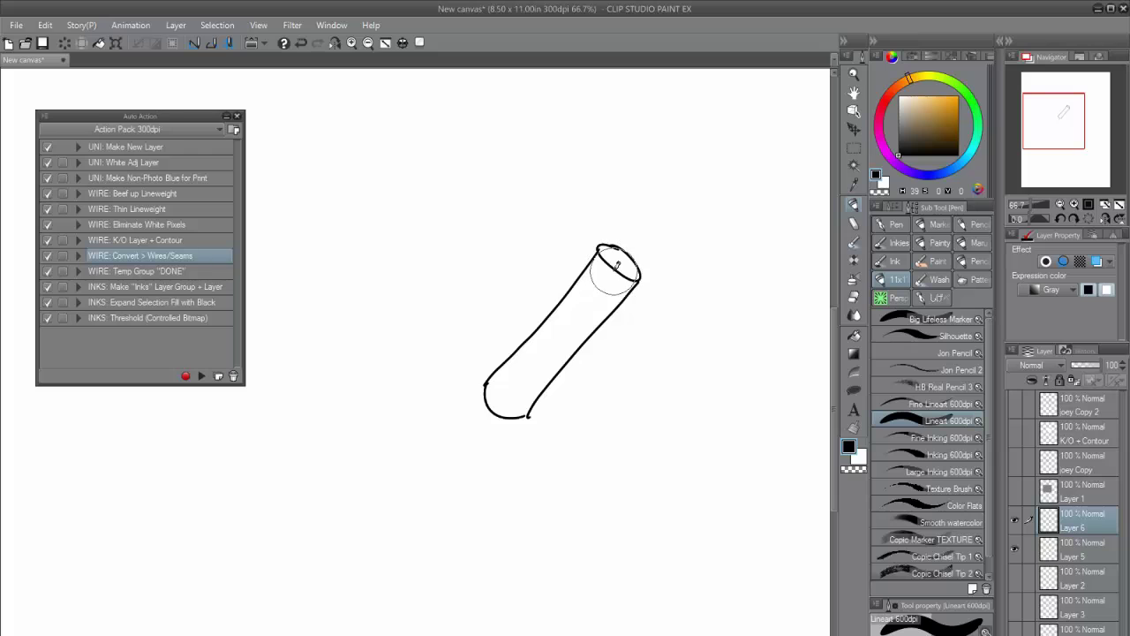
{"action": "left_click_drag", "start_coordinate": [693, 304], "coordinate": [588, 454]}
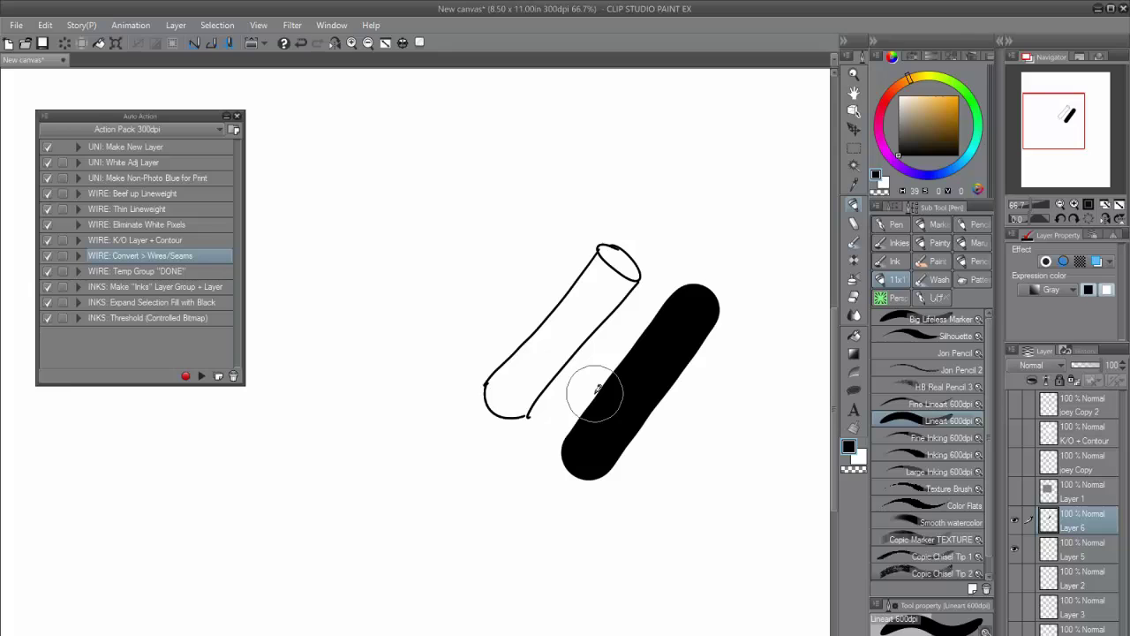
Run WIRE: Convert > Wires/Seams on Layer 6's thick black stroke, and draw an elliptical opening at its upper end
{"action": "left_click", "coordinate": [150, 256]}
{"action": "left_click", "coordinate": [201, 377]}
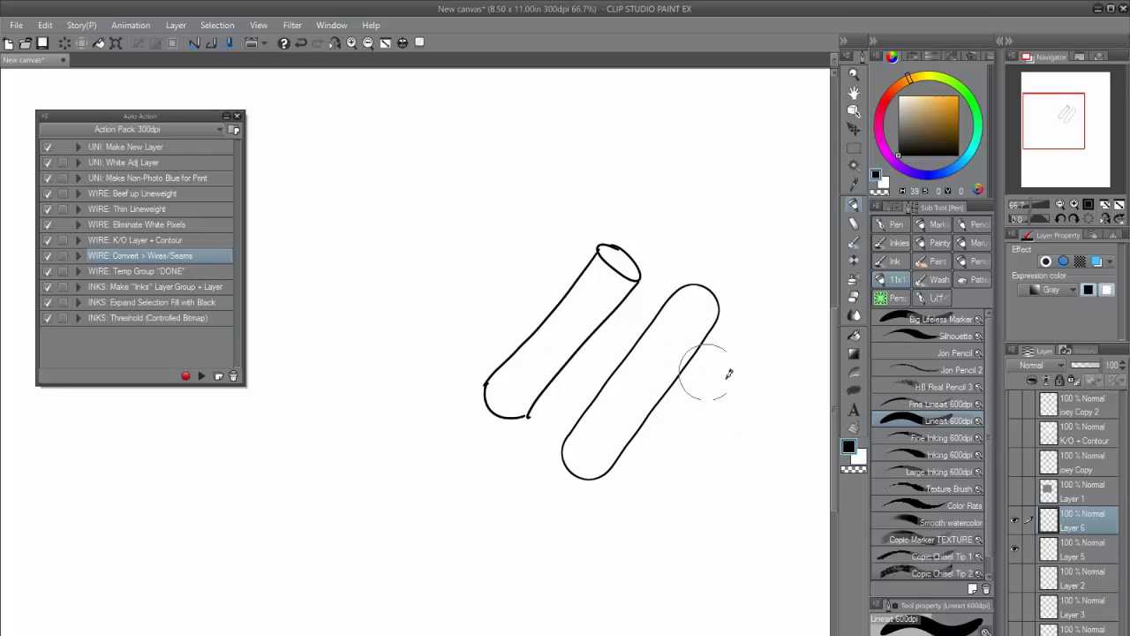
{"action": "mouse_move", "coordinate": [690, 281]}
{"action": "left_mouse_down"}
{"action": "mouse_move", "coordinate": [719, 305]}
{"action": "mouse_move", "coordinate": [710, 286]}
{"action": "left_mouse_up"}
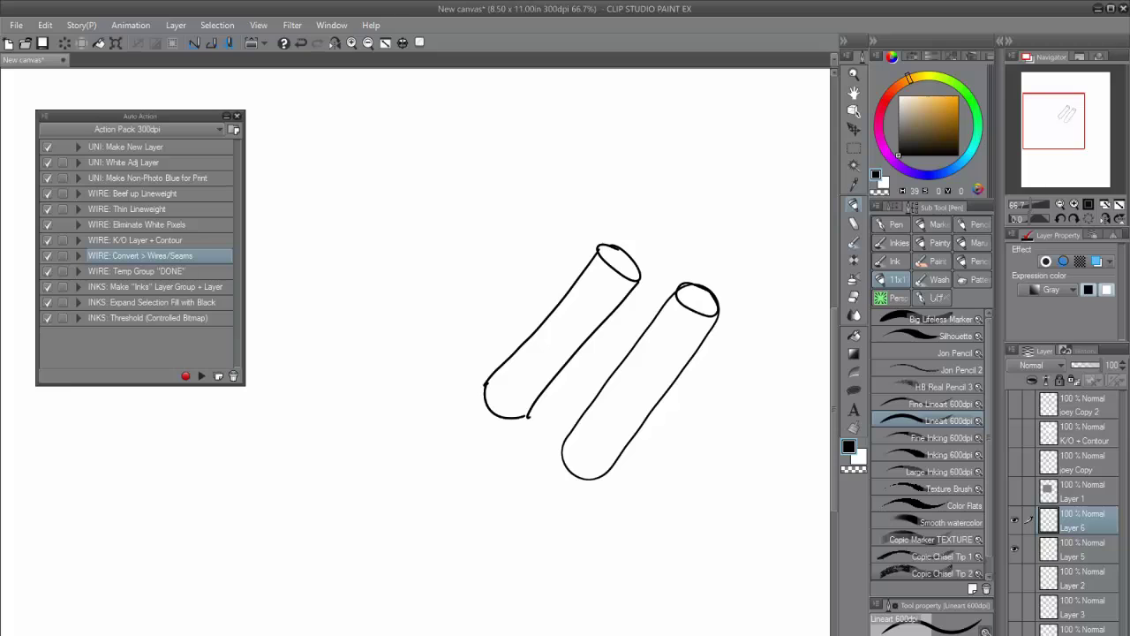
Draw one long tapered diagonal stroke below the tubes on a new layer with the Large Inking 600dpi pen
{"action": "left_click", "coordinate": [1074, 548]}
{"action": "key", "text": "k"}
{"action": "left_click_drag", "start_coordinate": [649, 532], "coordinate": [649, 556]}
{"action": "left_click", "coordinate": [1064, 526]}
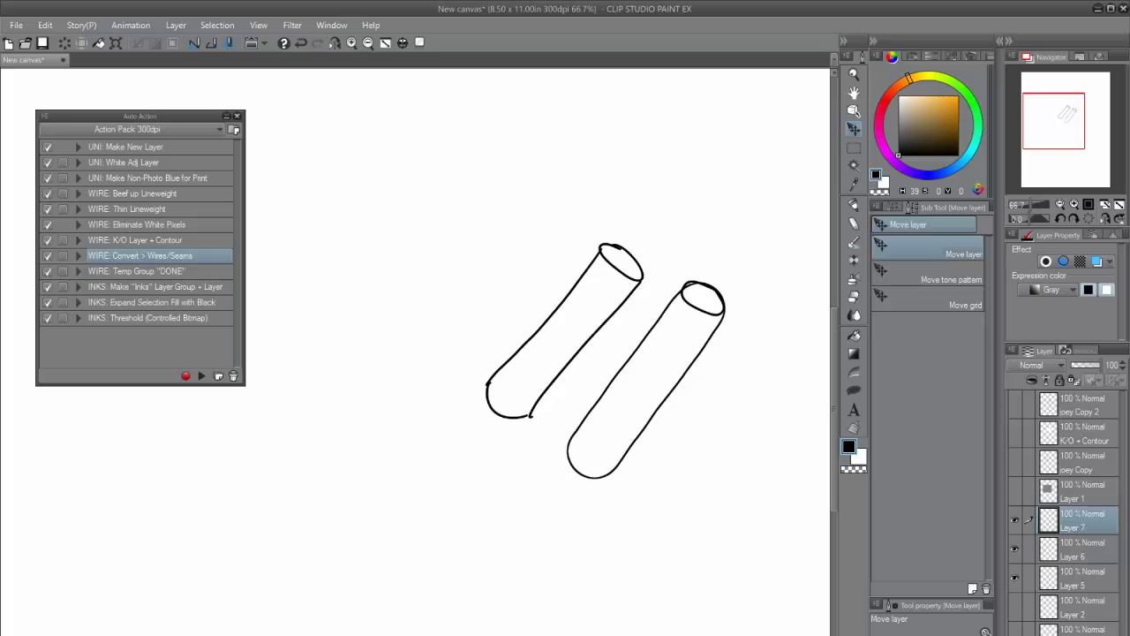
{"action": "scroll", "coordinate": [426, 451], "scroll_direction": "up", "scroll_amount": 1}
{"action": "left_click_drag", "start_coordinate": [399, 497], "coordinate": [484, 454]}
{"action": "scroll", "coordinate": [431, 519], "scroll_direction": "down", "scroll_amount": 1}
{"action": "key", "text": "p"}
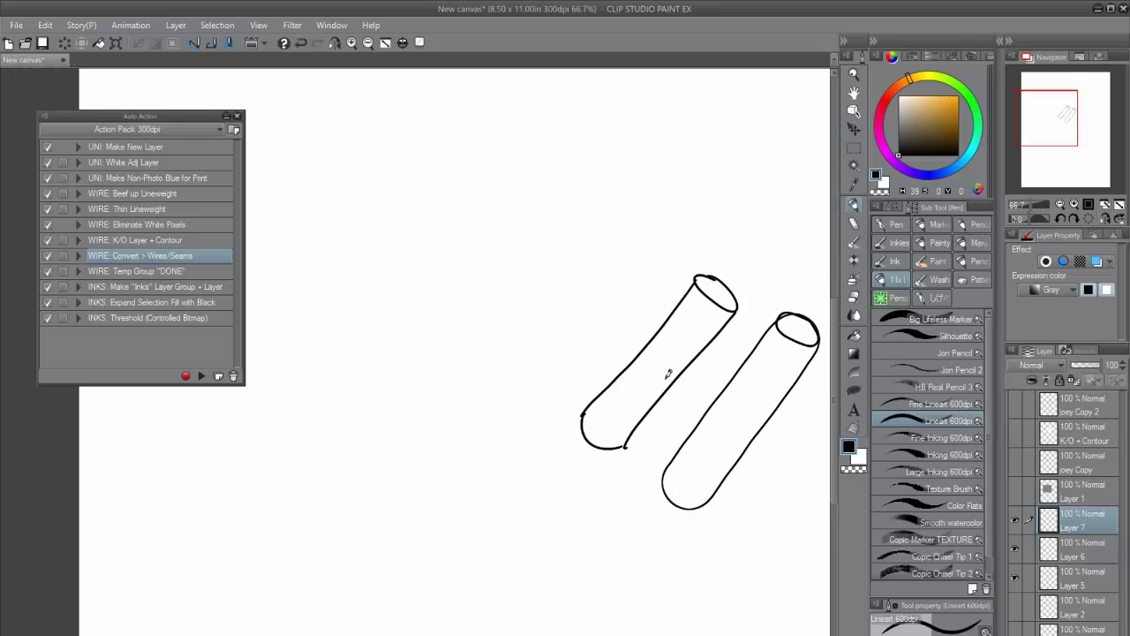
{"action": "left_click", "coordinate": [897, 468]}
{"action": "key", "text": "ctrl+shift+n"}
{"action": "left_click_drag", "start_coordinate": [150, 432], "coordinate": [775, 558]}
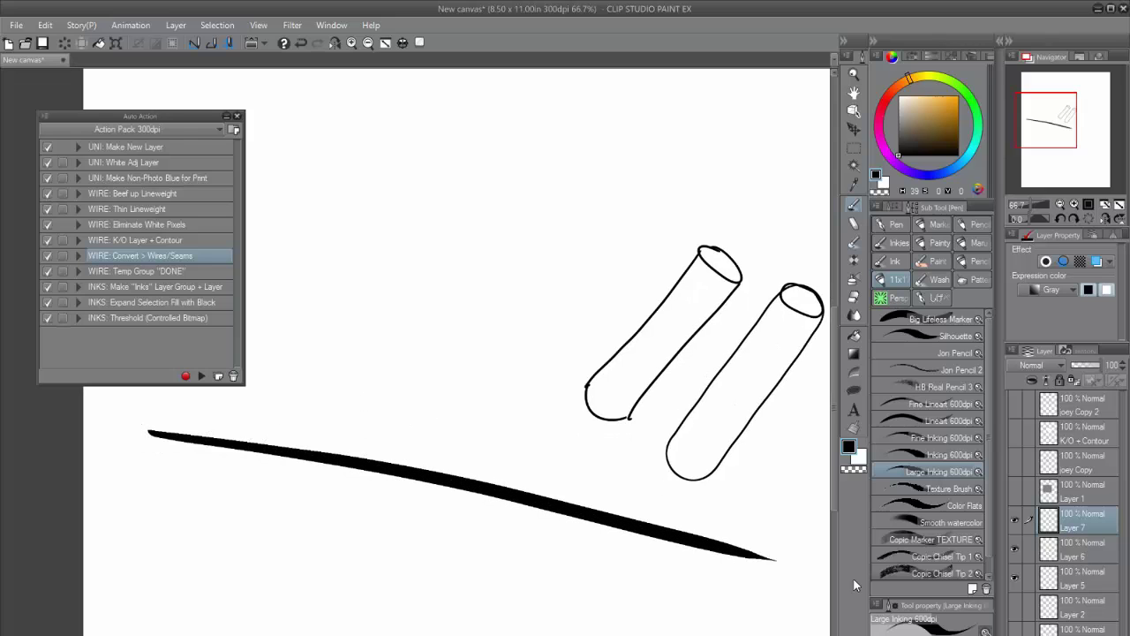
Paint two looping vine strokes winding around the long tapered stroke, on Layer 8 and Layer 9
{"action": "mouse_move", "coordinate": [150, 439]}
{"action": "left_mouse_down"}
{"action": "mouse_move", "coordinate": [233, 442]}
{"action": "mouse_move", "coordinate": [332, 477]}
{"action": "mouse_move", "coordinate": [459, 495]}
{"action": "mouse_move", "coordinate": [510, 471]}
{"action": "mouse_move", "coordinate": [632, 519]}
{"action": "mouse_move", "coordinate": [712, 516]}
{"action": "mouse_move", "coordinate": [777, 540]}
{"action": "left_mouse_up"}
{"action": "key", "text": "ctrl+shift+n"}
{"action": "mouse_move", "coordinate": [181, 446]}
{"action": "left_mouse_down"}
{"action": "mouse_move", "coordinate": [334, 458]}
{"action": "mouse_move", "coordinate": [371, 437]}
{"action": "mouse_move", "coordinate": [388, 455]}
{"action": "mouse_move", "coordinate": [627, 533]}
{"action": "mouse_move", "coordinate": [707, 534]}
{"action": "left_mouse_up"}
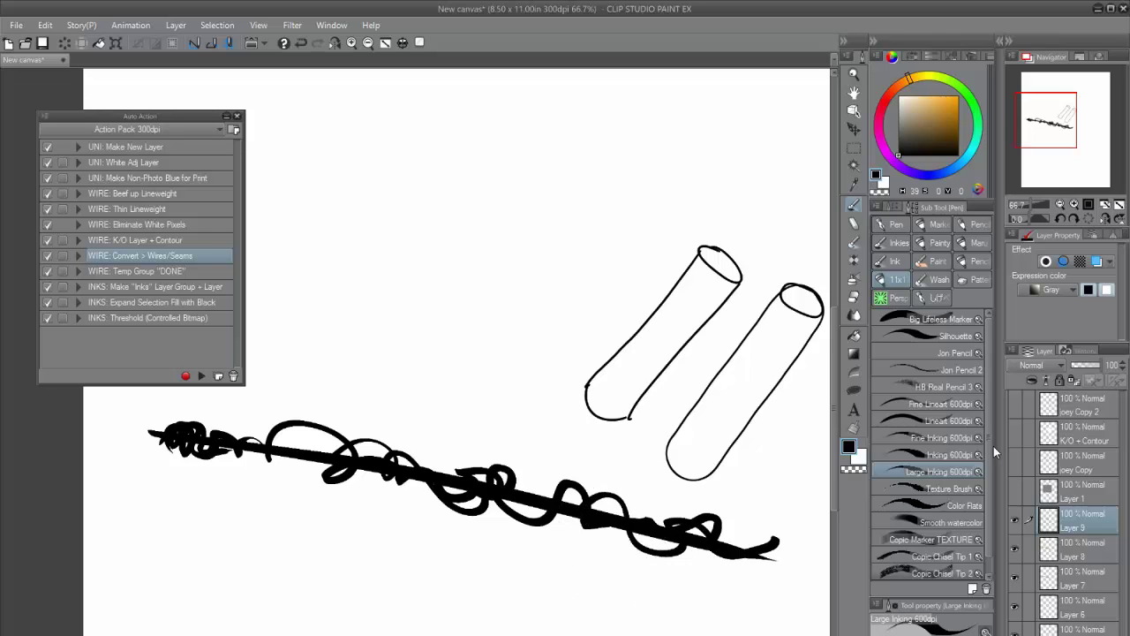
Run WIRE: Convert > Wires/Seams on Layer 9, Layer 8 and Layer 7 to turn their solid strokes into outlines
{"action": "left_click", "coordinate": [202, 375]}
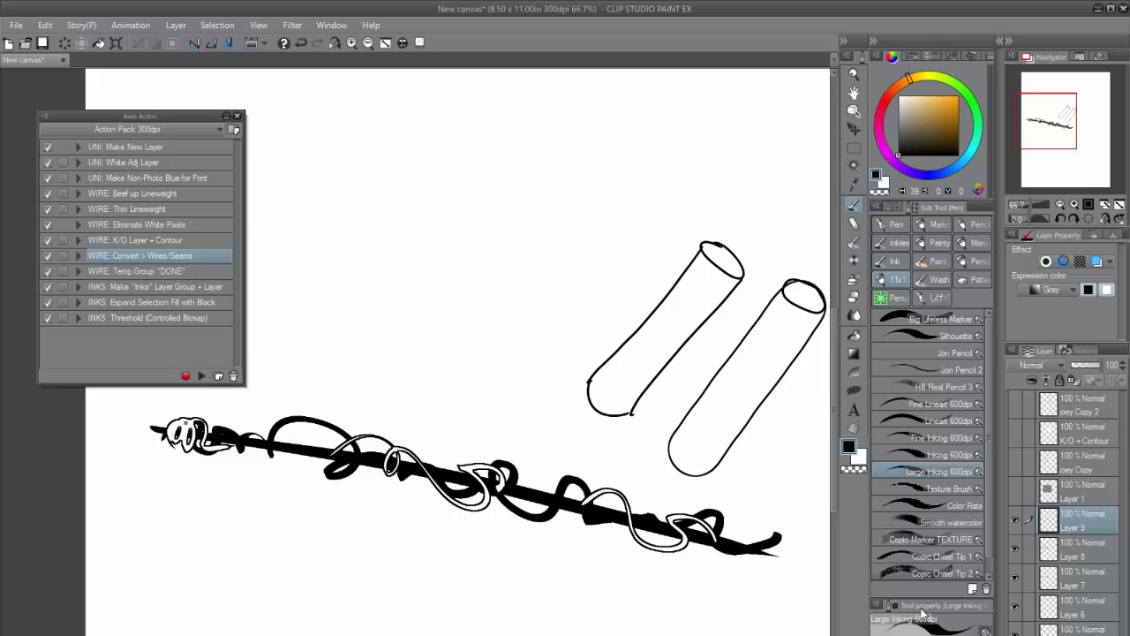
{"action": "left_click", "coordinate": [1077, 542]}
{"action": "left_click", "coordinate": [200, 376]}
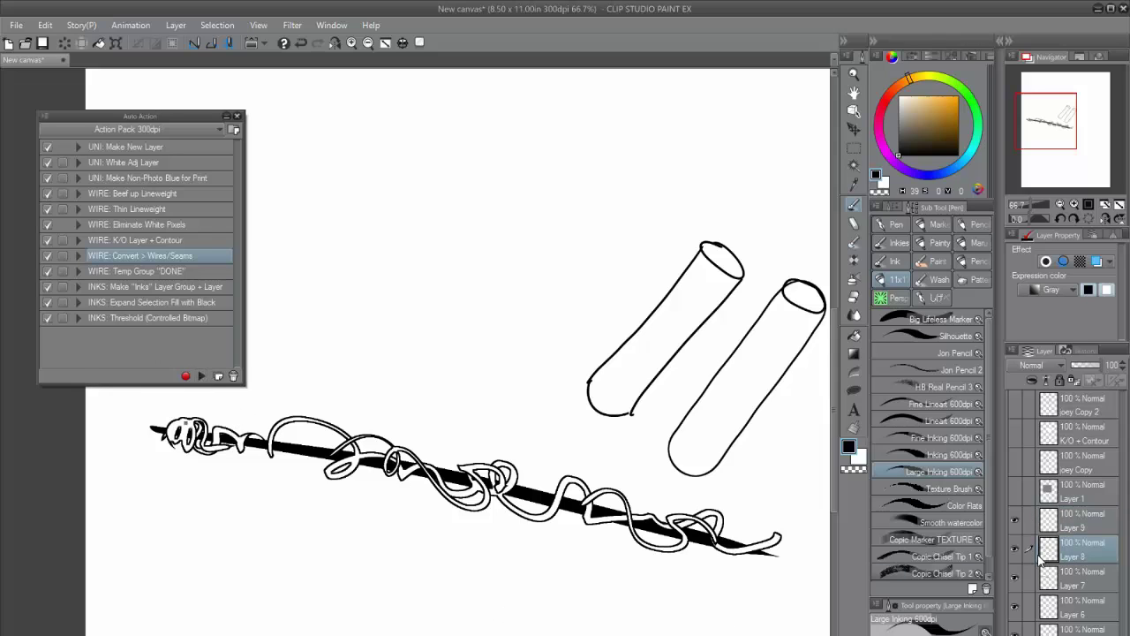
{"action": "left_click", "coordinate": [1044, 574]}
{"action": "left_click", "coordinate": [202, 376]}
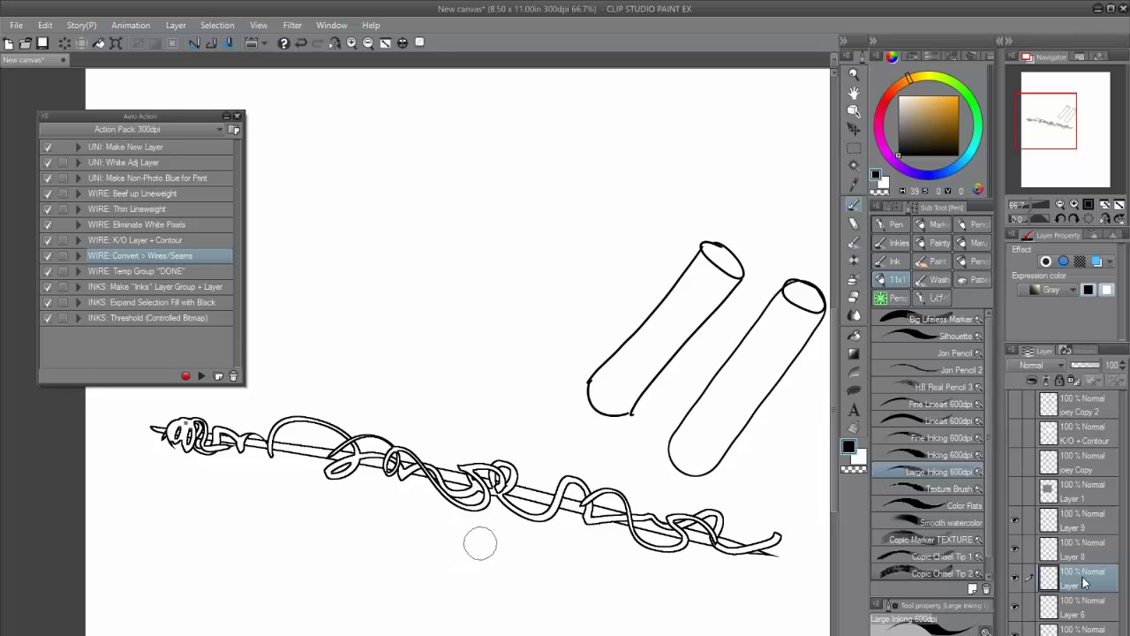
Move Layer 7 above Layer 8 so the straight stick sits between the two vine layers
{"action": "left_click_drag", "start_coordinate": [1084, 581], "coordinate": [1072, 554]}
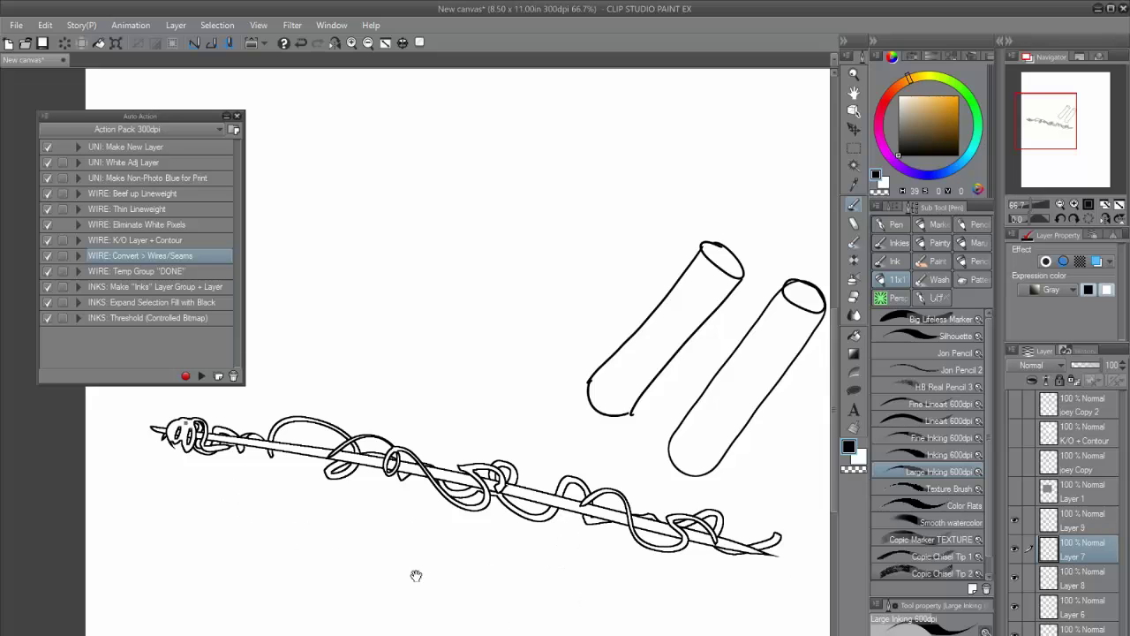
{"action": "mouse_move", "coordinate": [416, 575]}
{"action": "left_mouse_down"}
{"action": "mouse_move", "coordinate": [398, 576]}
{"action": "mouse_move", "coordinate": [402, 588]}
{"action": "left_mouse_up"}
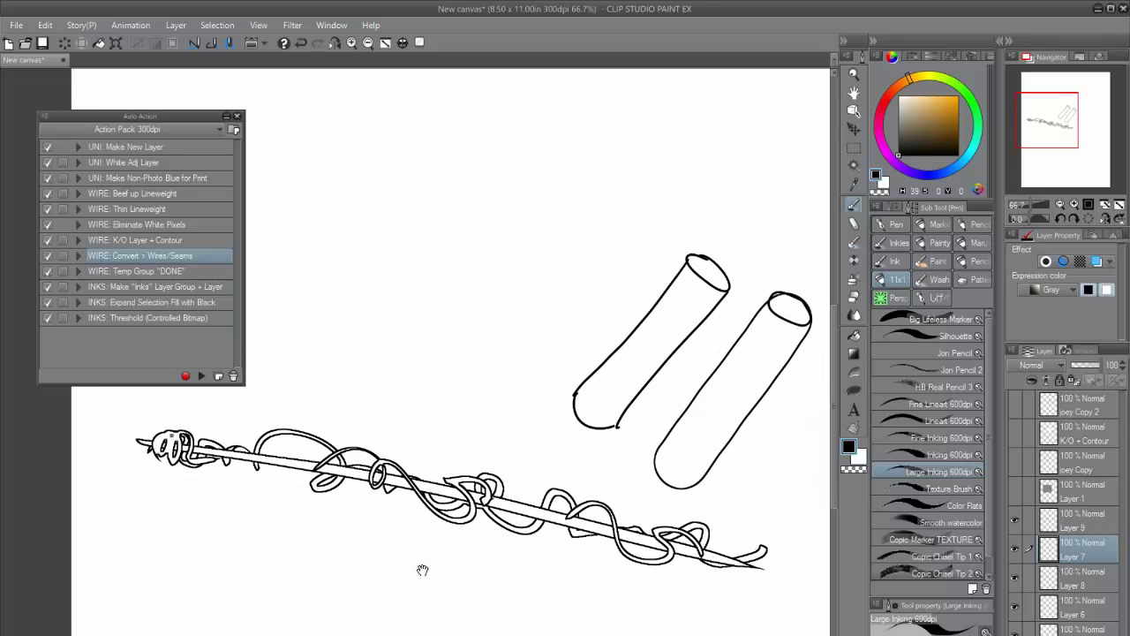
{"action": "left_click_drag", "start_coordinate": [452, 523], "coordinate": [456, 528]}
On a new layer, paint two solid black tufts of spiky grass above the vines
{"action": "key", "text": "ctrl+shift+n"}
{"action": "mouse_move", "coordinate": [529, 321]}
{"action": "left_mouse_down"}
{"action": "mouse_move", "coordinate": [533, 340]}
{"action": "mouse_move", "coordinate": [535, 300]}
{"action": "left_mouse_up"}
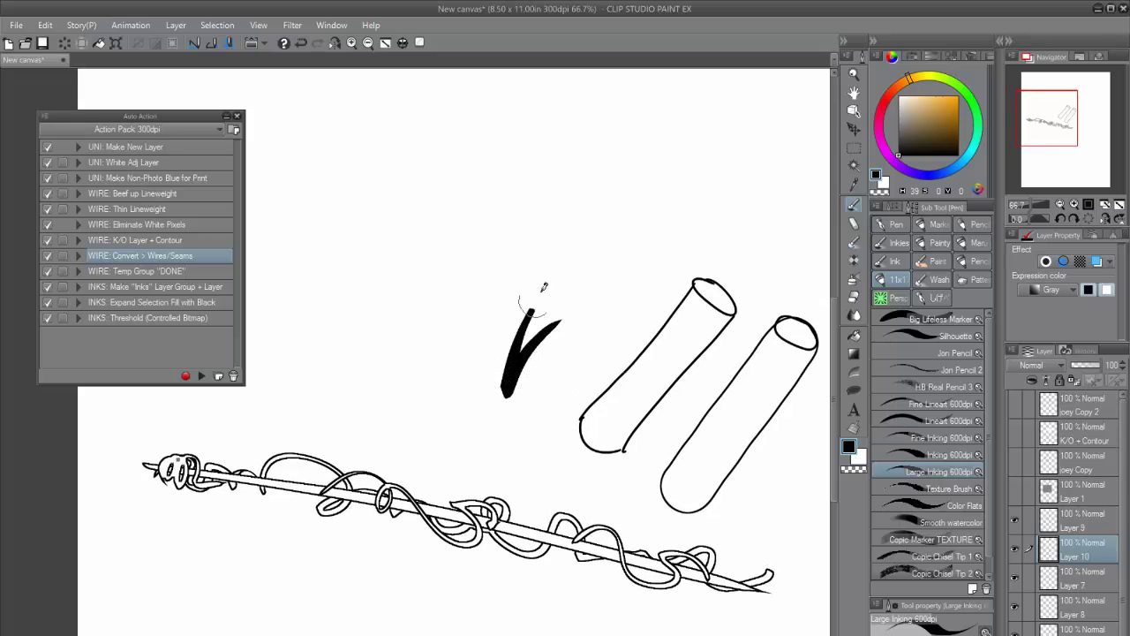
{"action": "left_click_drag", "start_coordinate": [496, 397], "coordinate": [548, 281]}
{"action": "mouse_move", "coordinate": [496, 398]}
{"action": "left_mouse_down"}
{"action": "mouse_move", "coordinate": [523, 240]}
{"action": "mouse_move", "coordinate": [498, 367]}
{"action": "mouse_move", "coordinate": [450, 285]}
{"action": "left_mouse_up"}
{"action": "mouse_move", "coordinate": [494, 397]}
{"action": "left_mouse_down"}
{"action": "mouse_move", "coordinate": [445, 327]}
{"action": "mouse_move", "coordinate": [415, 328]}
{"action": "left_mouse_up"}
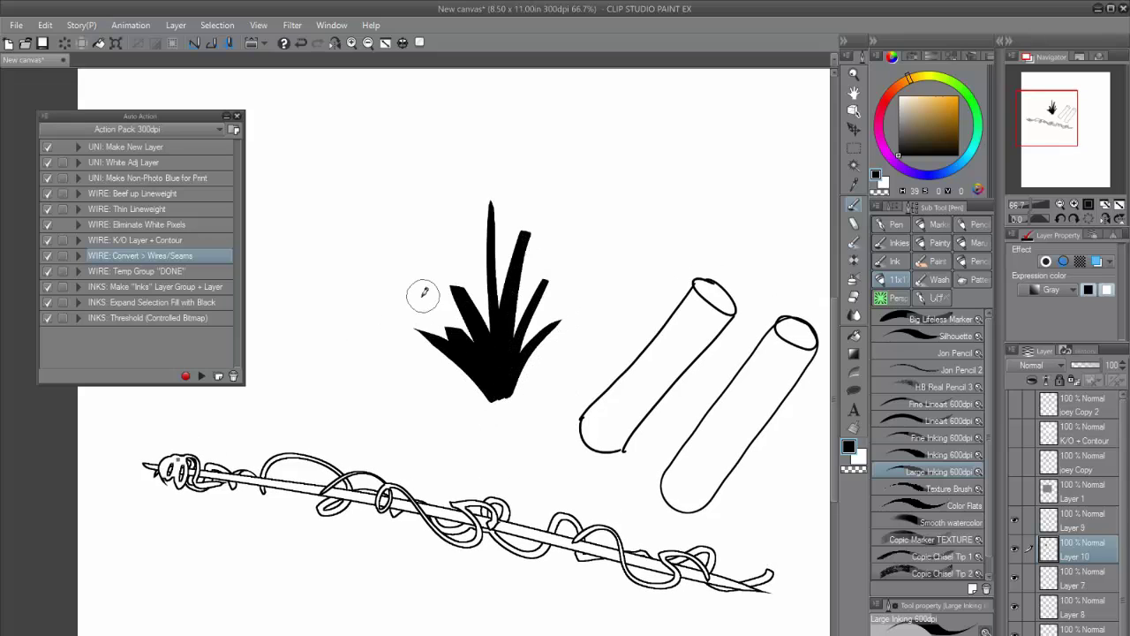
{"action": "left_click_drag", "start_coordinate": [375, 393], "coordinate": [419, 300]}
{"action": "mouse_move", "coordinate": [371, 393]}
{"action": "left_mouse_down"}
{"action": "mouse_move", "coordinate": [411, 269]}
{"action": "mouse_move", "coordinate": [371, 205]}
{"action": "left_mouse_up"}
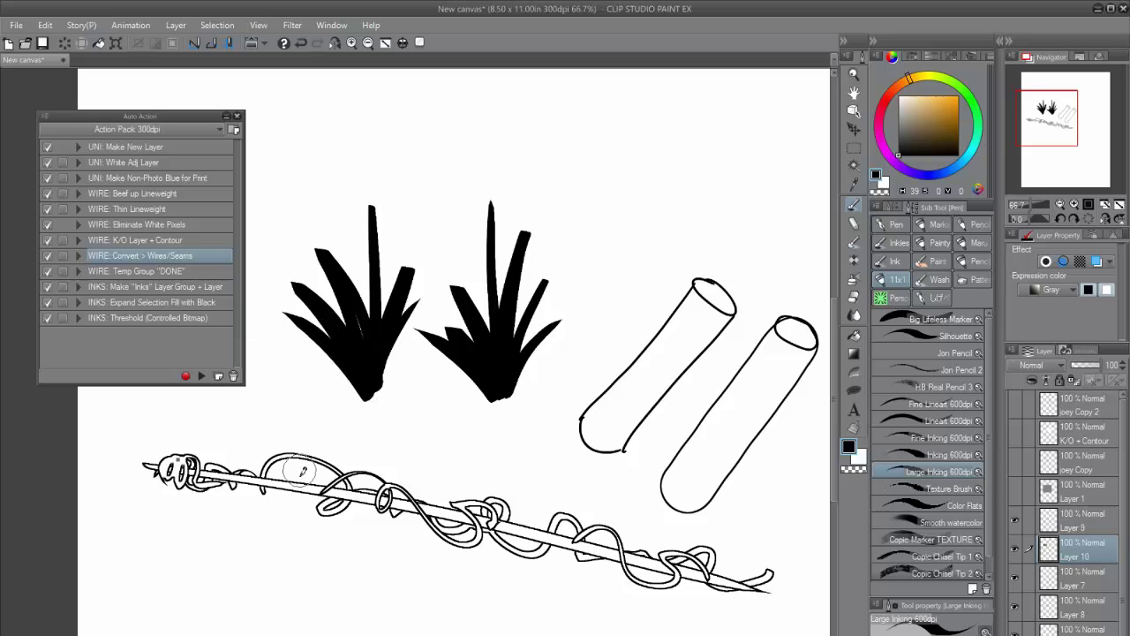
Run WIRE: Convert > Wires/Seams on the grass tufts and ink inner blade lines converging at their bases
{"action": "left_click", "coordinate": [201, 375]}
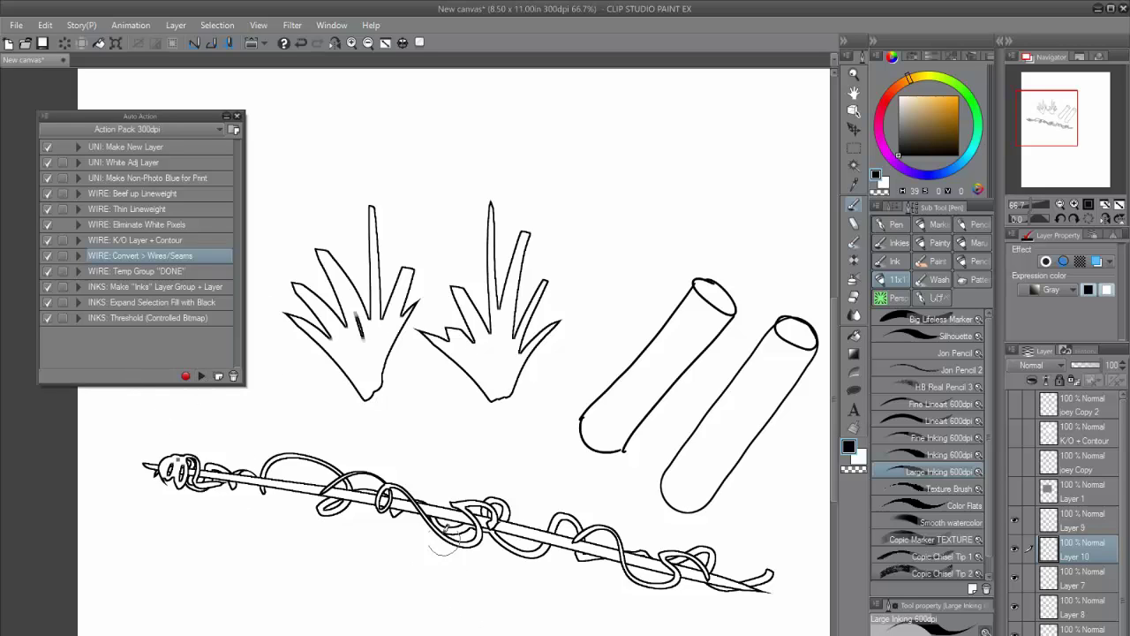
{"action": "mouse_move", "coordinate": [380, 307]}
{"action": "left_mouse_down"}
{"action": "mouse_move", "coordinate": [380, 346]}
{"action": "mouse_move", "coordinate": [390, 343]}
{"action": "mouse_move", "coordinate": [356, 331]}
{"action": "mouse_move", "coordinate": [371, 394]}
{"action": "left_mouse_up"}
{"action": "left_click_drag", "start_coordinate": [342, 296], "coordinate": [368, 393]}
{"action": "left_click_drag", "start_coordinate": [332, 336], "coordinate": [369, 395]}
{"action": "left_click_drag", "start_coordinate": [447, 338], "coordinate": [497, 399]}
{"action": "left_click_drag", "start_coordinate": [488, 277], "coordinate": [499, 399]}
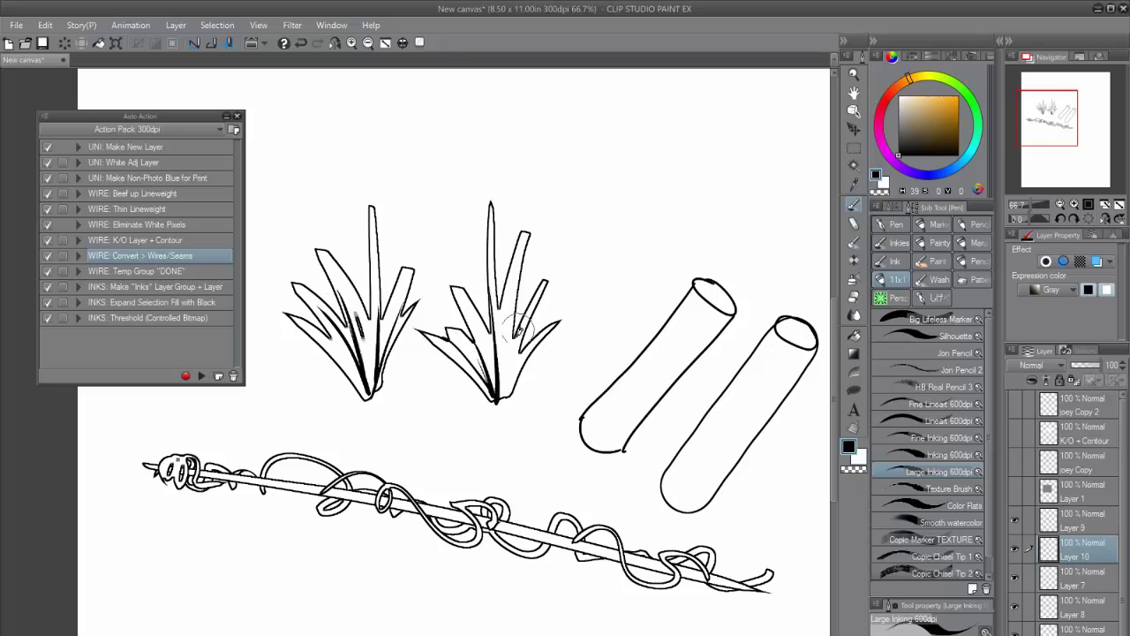
{"action": "left_click_drag", "start_coordinate": [530, 313], "coordinate": [502, 394]}
On a new layer, paint the solid black silhouette of a boxy pouch above the tubes
{"action": "left_click_drag", "start_coordinate": [612, 309], "coordinate": [522, 369]}
{"action": "key", "text": "ctrl+shift+n"}
{"action": "left_click_drag", "start_coordinate": [535, 297], "coordinate": [510, 370]}
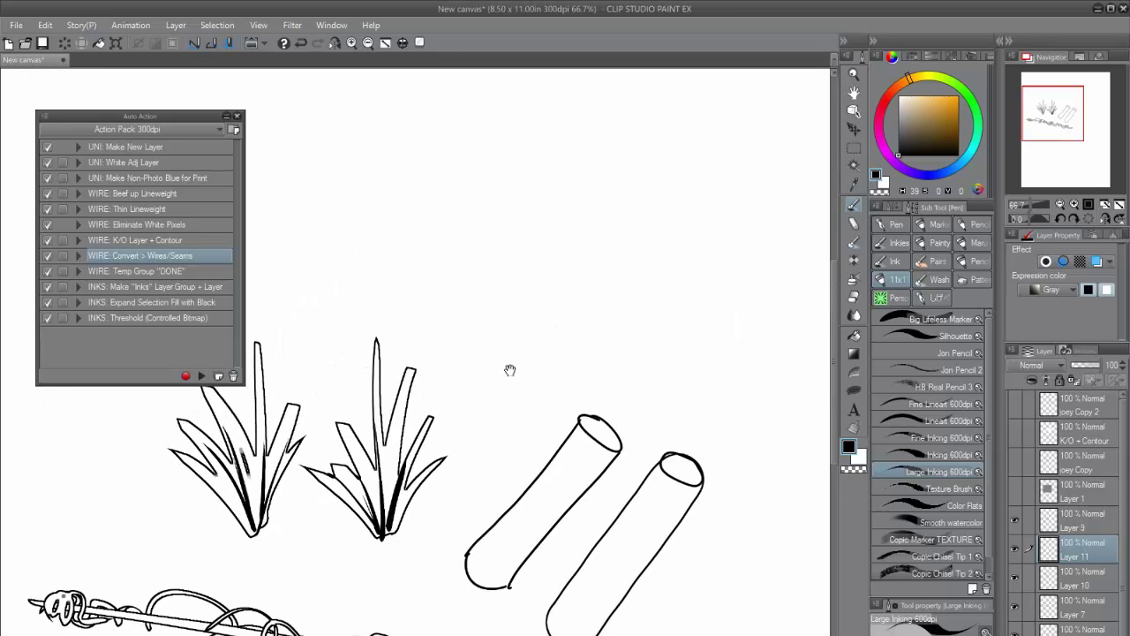
{"action": "mouse_move", "coordinate": [636, 217]}
{"action": "left_mouse_down"}
{"action": "mouse_move", "coordinate": [605, 323]}
{"action": "mouse_move", "coordinate": [533, 327]}
{"action": "mouse_move", "coordinate": [495, 313]}
{"action": "left_mouse_up"}
{"action": "mouse_move", "coordinate": [633, 218]}
{"action": "left_mouse_down"}
{"action": "mouse_move", "coordinate": [558, 190]}
{"action": "mouse_move", "coordinate": [530, 200]}
{"action": "mouse_move", "coordinate": [517, 209]}
{"action": "mouse_move", "coordinate": [497, 309]}
{"action": "left_mouse_up"}
{"action": "mouse_move", "coordinate": [525, 214]}
{"action": "left_mouse_down"}
{"action": "mouse_move", "coordinate": [622, 229]}
{"action": "mouse_move", "coordinate": [606, 271]}
{"action": "mouse_move", "coordinate": [601, 242]}
{"action": "mouse_move", "coordinate": [570, 291]}
{"action": "mouse_move", "coordinate": [567, 212]}
{"action": "mouse_move", "coordinate": [521, 229]}
{"action": "mouse_move", "coordinate": [556, 319]}
{"action": "mouse_move", "coordinate": [515, 278]}
{"action": "left_mouse_up"}
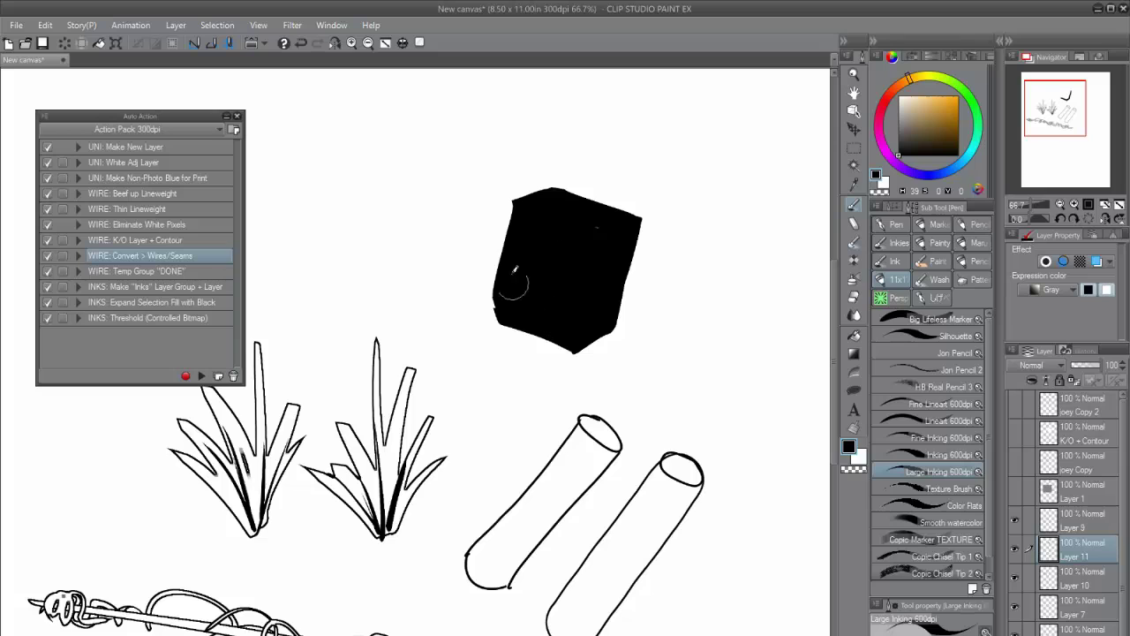
Run WIRE: Convert > Wires/Seams on the pouch silhouette and ink its flap, side edges, base seam and small stitch marks
{"action": "left_click", "coordinate": [201, 376]}
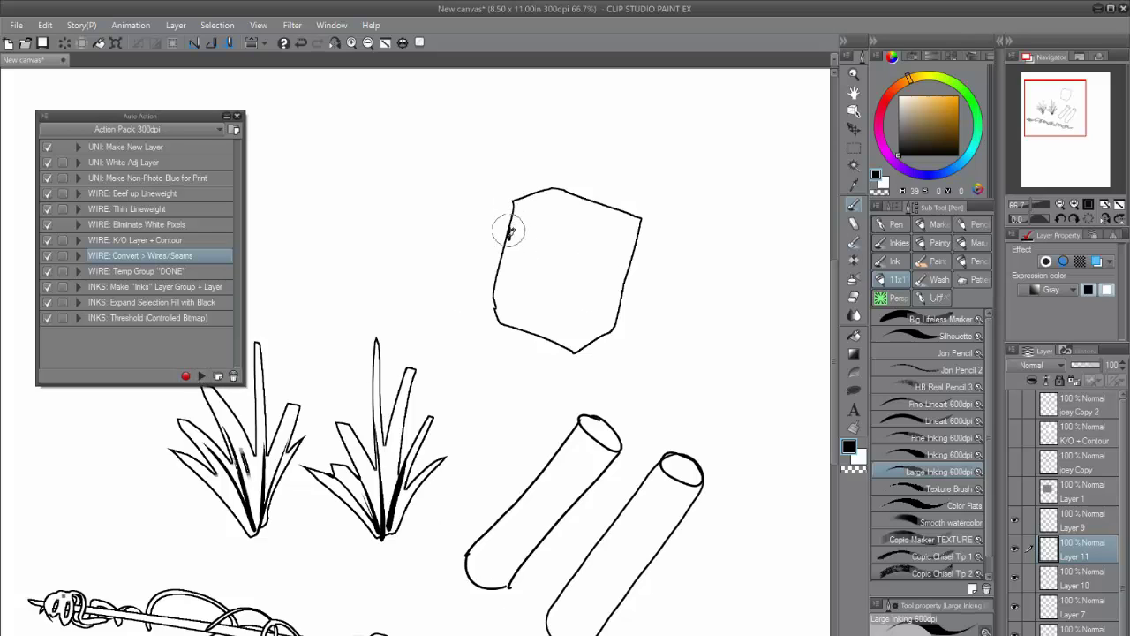
{"action": "mouse_move", "coordinate": [509, 229]}
{"action": "left_mouse_down"}
{"action": "mouse_move", "coordinate": [581, 266]}
{"action": "mouse_move", "coordinate": [638, 217]}
{"action": "left_mouse_up"}
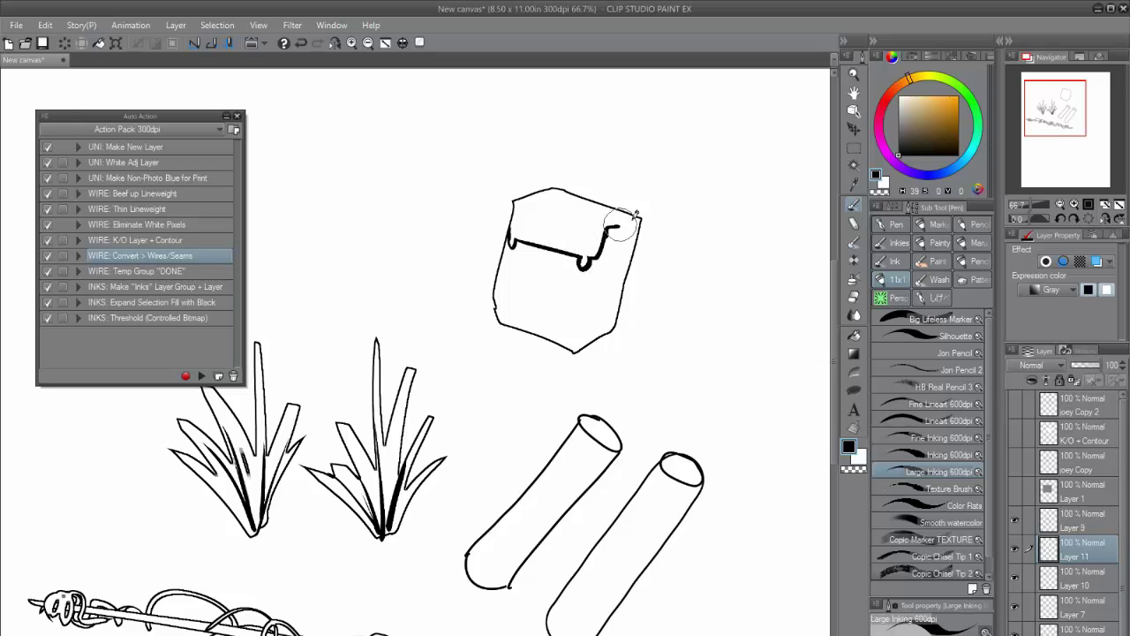
{"action": "mouse_move", "coordinate": [596, 256]}
{"action": "left_mouse_down"}
{"action": "mouse_move", "coordinate": [578, 343]}
{"action": "mouse_move", "coordinate": [495, 308]}
{"action": "left_mouse_up"}
{"action": "left_click_drag", "start_coordinate": [572, 333], "coordinate": [613, 321]}
{"action": "left_click_drag", "start_coordinate": [617, 228], "coordinate": [592, 336]}
{"action": "left_click_drag", "start_coordinate": [626, 229], "coordinate": [598, 330]}
{"action": "left_click_drag", "start_coordinate": [596, 224], "coordinate": [579, 219]}
{"action": "left_click_drag", "start_coordinate": [571, 217], "coordinate": [550, 211]}
{"action": "left_click_drag", "start_coordinate": [542, 208], "coordinate": [532, 235]}
{"action": "left_click_drag", "start_coordinate": [564, 288], "coordinate": [568, 291]}
{"action": "left_click_drag", "start_coordinate": [578, 283], "coordinate": [581, 285]}
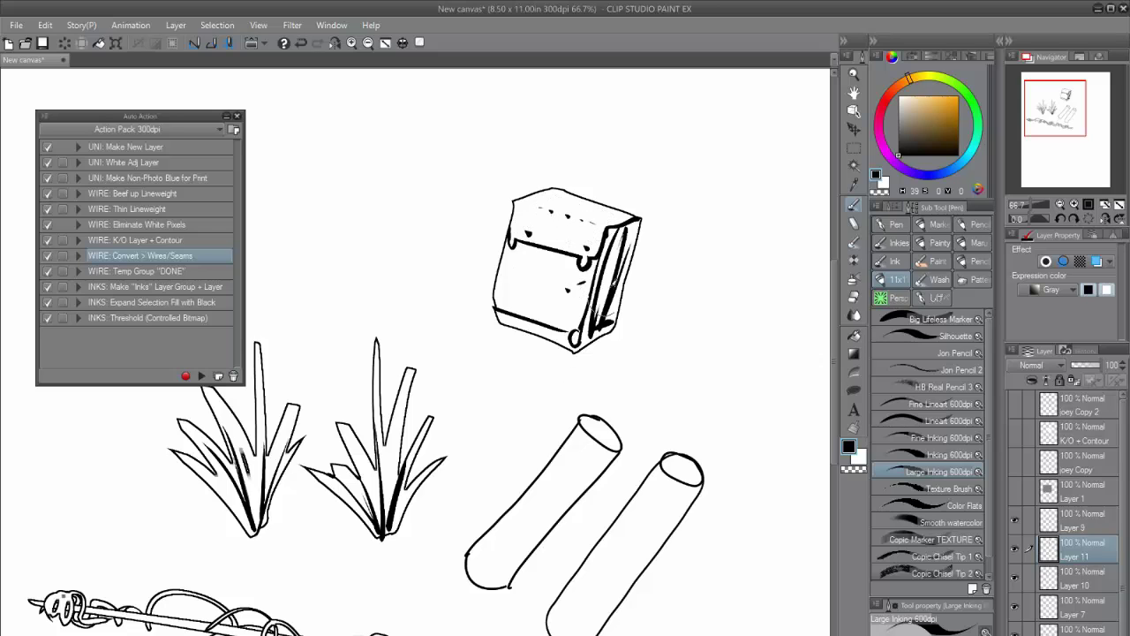
Draw short belt lines extending outward from both sides of the pouch
{"action": "left_click_drag", "start_coordinate": [635, 240], "coordinate": [685, 255]}
{"action": "left_click_drag", "start_coordinate": [618, 324], "coordinate": [662, 339]}
{"action": "left_click_drag", "start_coordinate": [490, 301], "coordinate": [466, 287]}
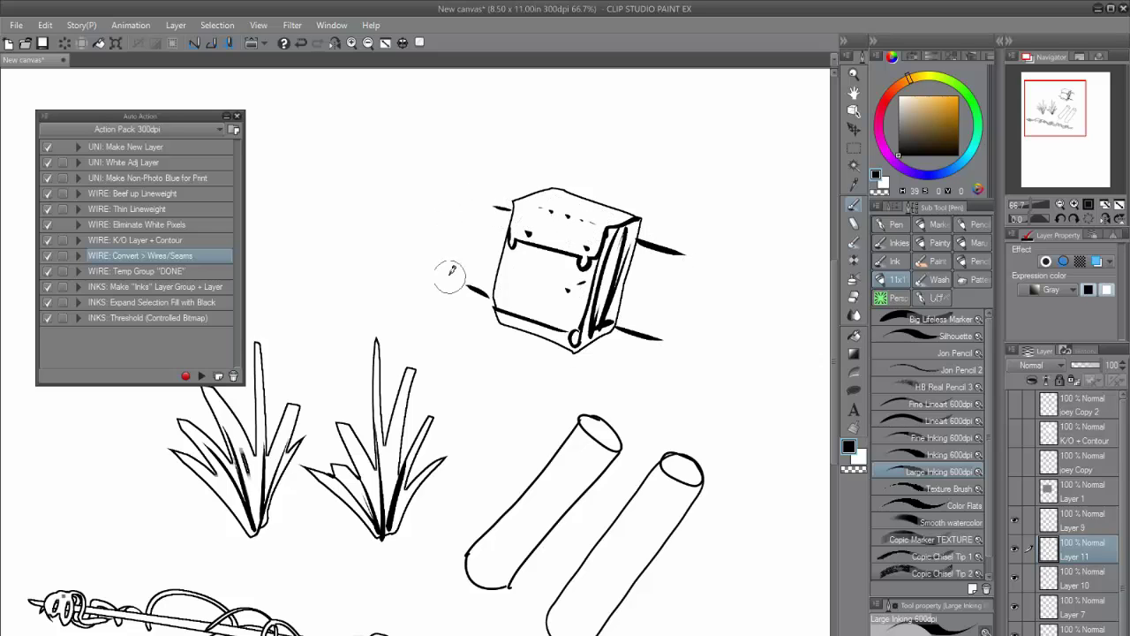
{"action": "left_click_drag", "start_coordinate": [510, 210], "coordinate": [481, 201]}
Use Move layer to shift the Layer 11 pouch drawing down and to the left, just above the tubes
{"action": "left_click", "coordinate": [1013, 521]}
{"action": "left_click", "coordinate": [1013, 521]}
{"action": "left_click_drag", "start_coordinate": [372, 464], "coordinate": [405, 429]}
{"action": "key", "text": "k"}
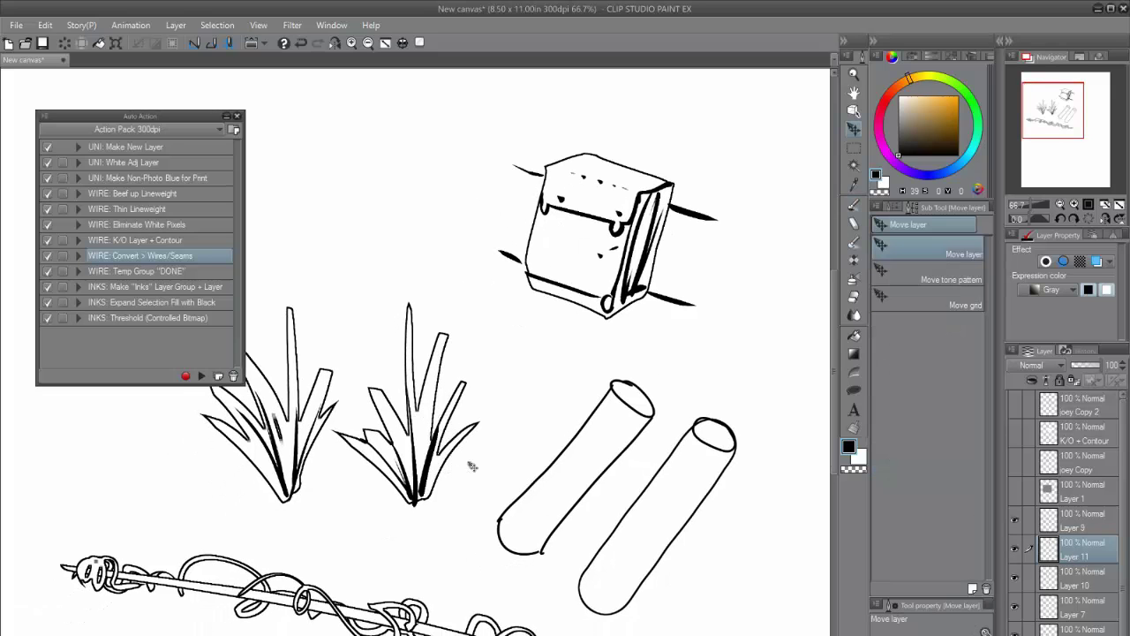
{"action": "mouse_move", "coordinate": [573, 342]}
{"action": "left_mouse_down"}
{"action": "mouse_move", "coordinate": [517, 421]}
{"action": "mouse_move", "coordinate": [549, 538]}
{"action": "mouse_move", "coordinate": [481, 574]}
{"action": "mouse_move", "coordinate": [393, 542]}
{"action": "mouse_move", "coordinate": [247, 530]}
{"action": "mouse_move", "coordinate": [380, 631]}
{"action": "mouse_move", "coordinate": [621, 627]}
{"action": "mouse_move", "coordinate": [376, 445]}
{"action": "mouse_move", "coordinate": [318, 556]}
{"action": "mouse_move", "coordinate": [538, 559]}
{"action": "mouse_move", "coordinate": [526, 394]}
{"action": "mouse_move", "coordinate": [548, 412]}
{"action": "left_mouse_up"}
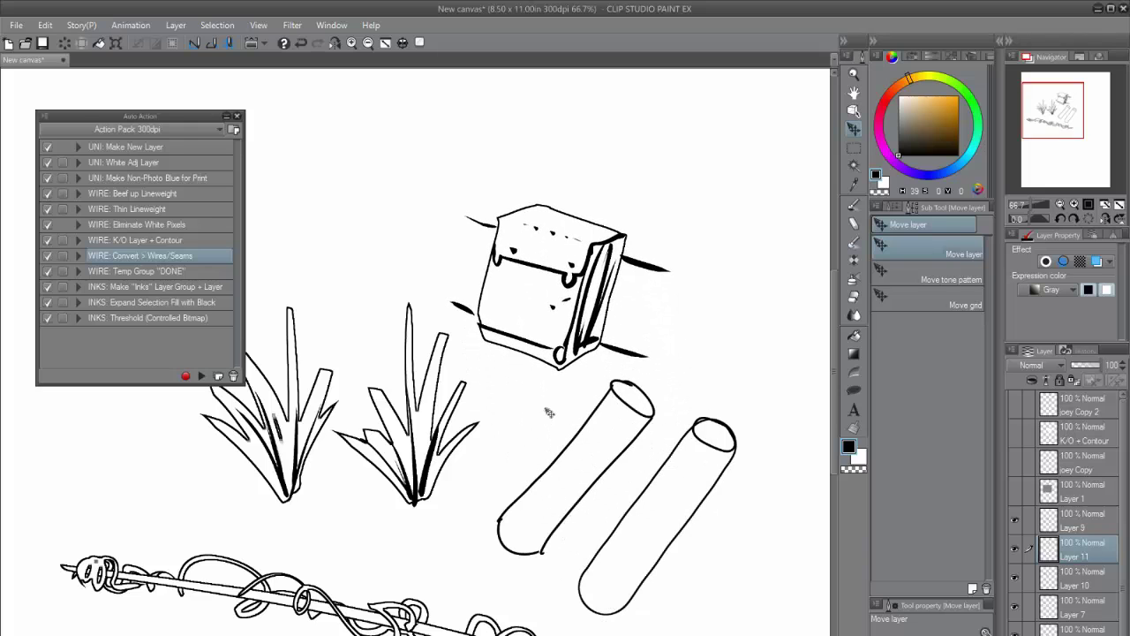
Delete all the demo layers, keeping only the original hidden sketch layer and Paper
{"action": "left_click", "coordinate": [127, 238]}
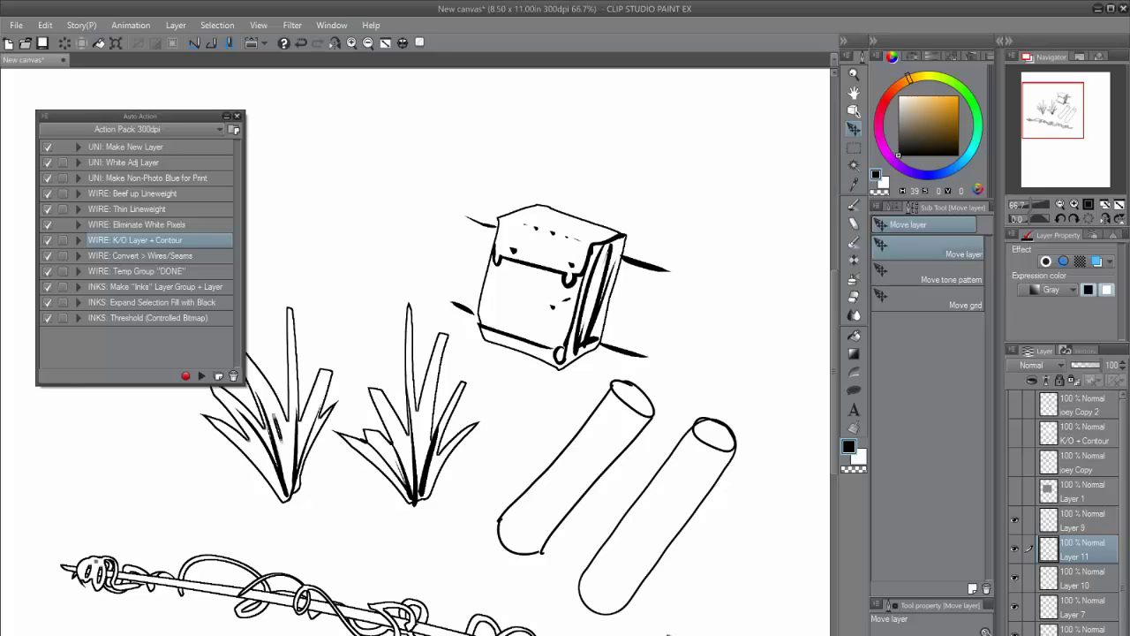
{"action": "left_click", "coordinate": [1076, 416]}
{"action": "left_click_drag", "start_coordinate": [1122, 494], "coordinate": [1122, 565]}
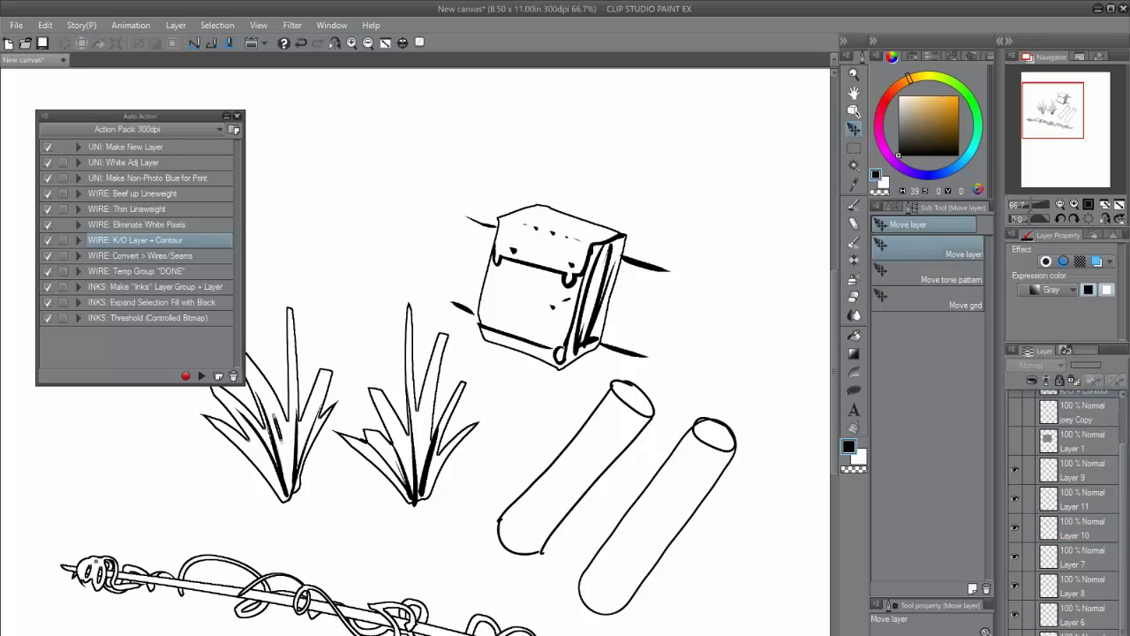
{"action": "left_click", "coordinate": [1077, 625], "text": "shift"}
{"action": "key", "text": "Delete"}
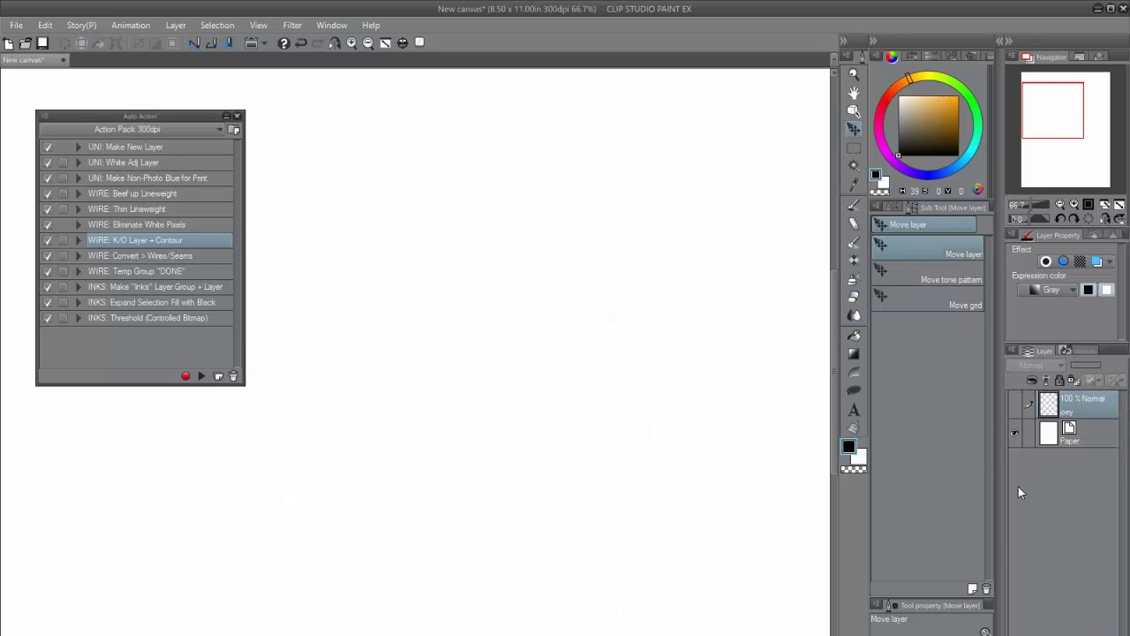
Choose the Lineart 600dpi pen and run the WIRE: Temp Group "DONE" action
{"action": "left_click", "coordinate": [134, 272]}
{"action": "key", "text": "p"}
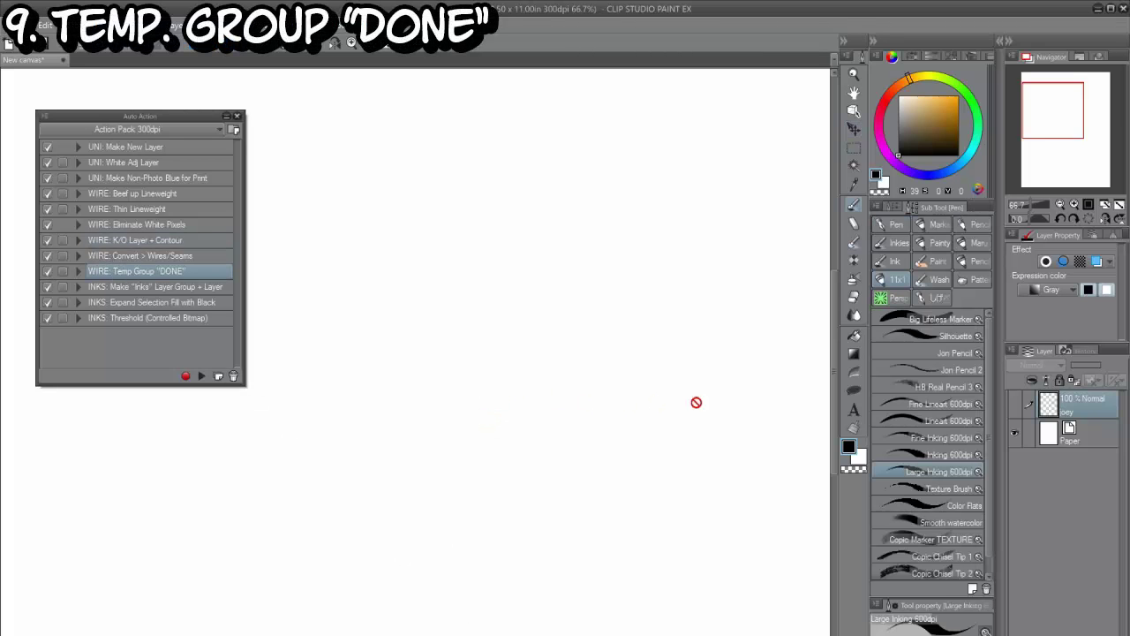
{"action": "left_click", "coordinate": [889, 420]}
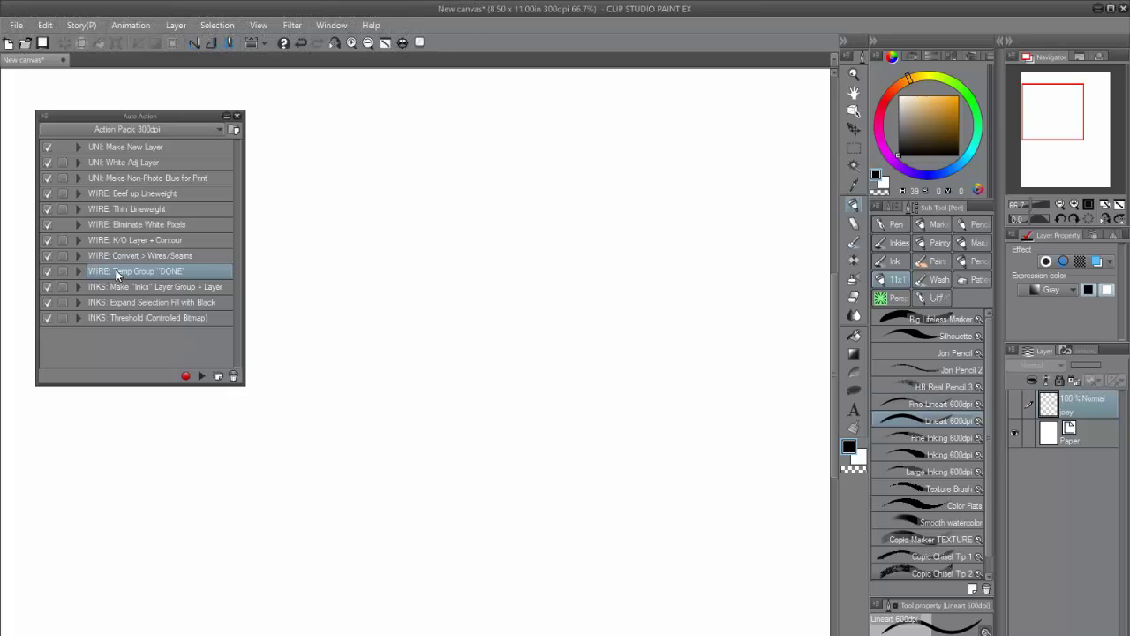
{"action": "left_click", "coordinate": [201, 376]}
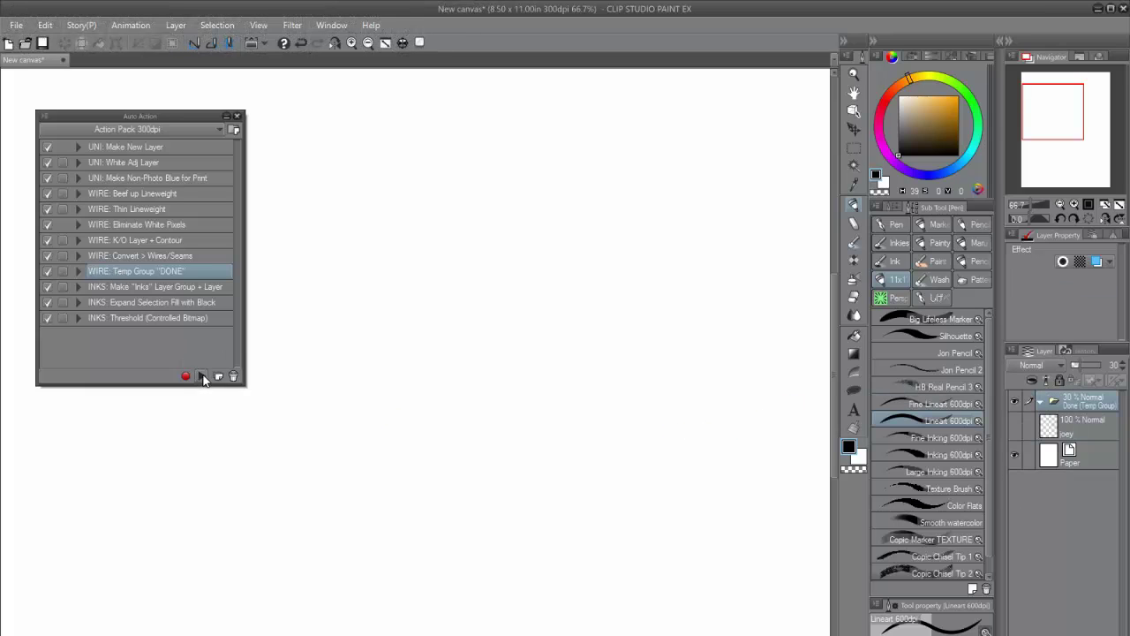
On a new layer below the Done (Temp Group) folder, draw a simple figure with a round head, torso and legs
{"action": "left_click", "coordinate": [1071, 425]}
{"action": "key", "text": "ctrl+shift+n"}
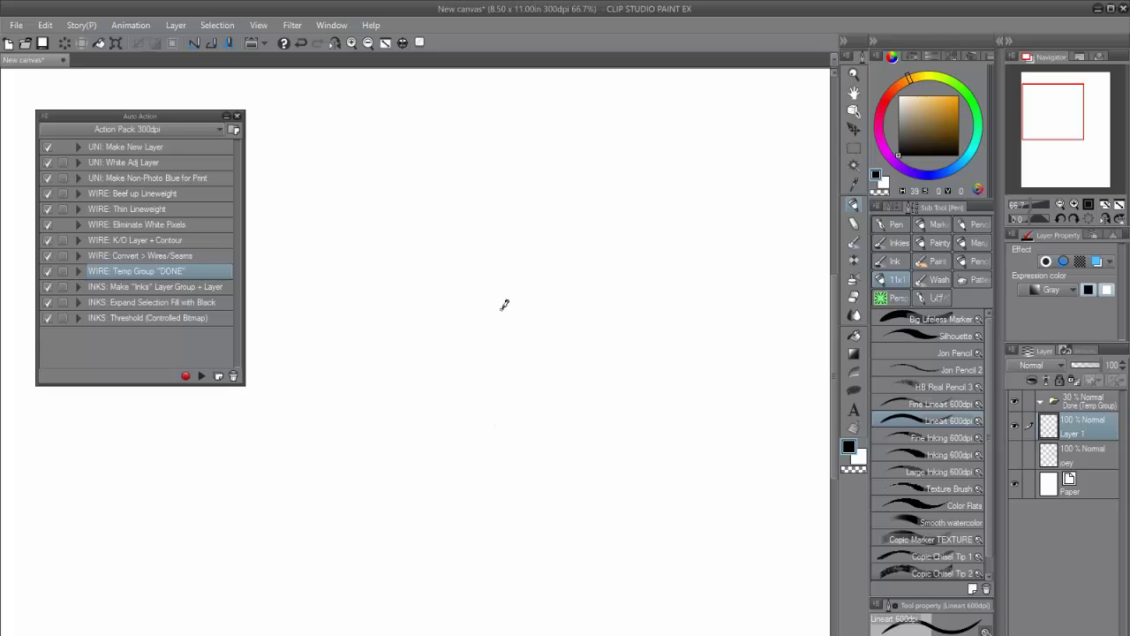
{"action": "left_click_drag", "start_coordinate": [492, 270], "coordinate": [493, 272]}
{"action": "mouse_move", "coordinate": [503, 317]}
{"action": "left_mouse_down"}
{"action": "mouse_move", "coordinate": [510, 475]}
{"action": "mouse_move", "coordinate": [453, 394]}
{"action": "mouse_move", "coordinate": [485, 320]}
{"action": "mouse_move", "coordinate": [504, 320]}
{"action": "left_mouse_up"}
{"action": "left_click_drag", "start_coordinate": [533, 408], "coordinate": [512, 421]}
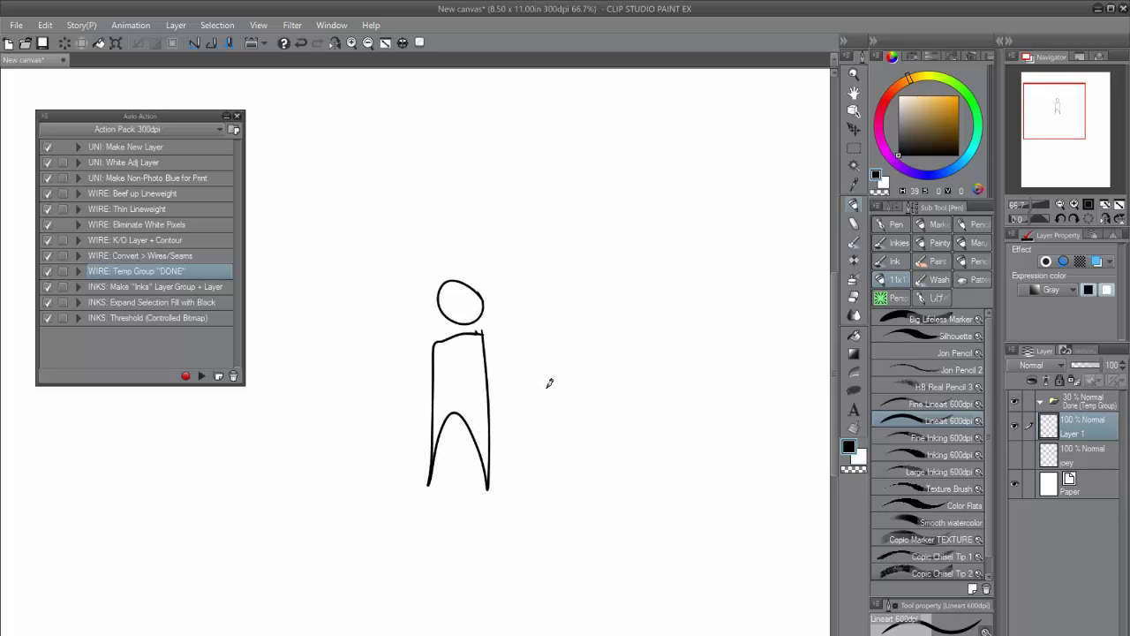
Draw two more simple figures, one on each side of the first, on separate new layers
{"action": "key", "text": "ctrl+shift+n"}
{"action": "mouse_move", "coordinate": [574, 283]}
{"action": "left_mouse_down"}
{"action": "mouse_move", "coordinate": [596, 322]}
{"action": "mouse_move", "coordinate": [574, 283]}
{"action": "left_mouse_up"}
{"action": "mouse_move", "coordinate": [548, 349]}
{"action": "left_mouse_down"}
{"action": "mouse_move", "coordinate": [583, 466]}
{"action": "mouse_move", "coordinate": [542, 340]}
{"action": "left_mouse_up"}
{"action": "key", "text": "ctrl+shift+n"}
{"action": "mouse_move", "coordinate": [394, 340]}
{"action": "left_mouse_down"}
{"action": "mouse_move", "coordinate": [393, 512]}
{"action": "mouse_move", "coordinate": [328, 449]}
{"action": "left_mouse_up"}
{"action": "left_click_drag", "start_coordinate": [331, 394], "coordinate": [329, 446]}
{"action": "left_click_drag", "start_coordinate": [485, 540], "coordinate": [509, 530]}
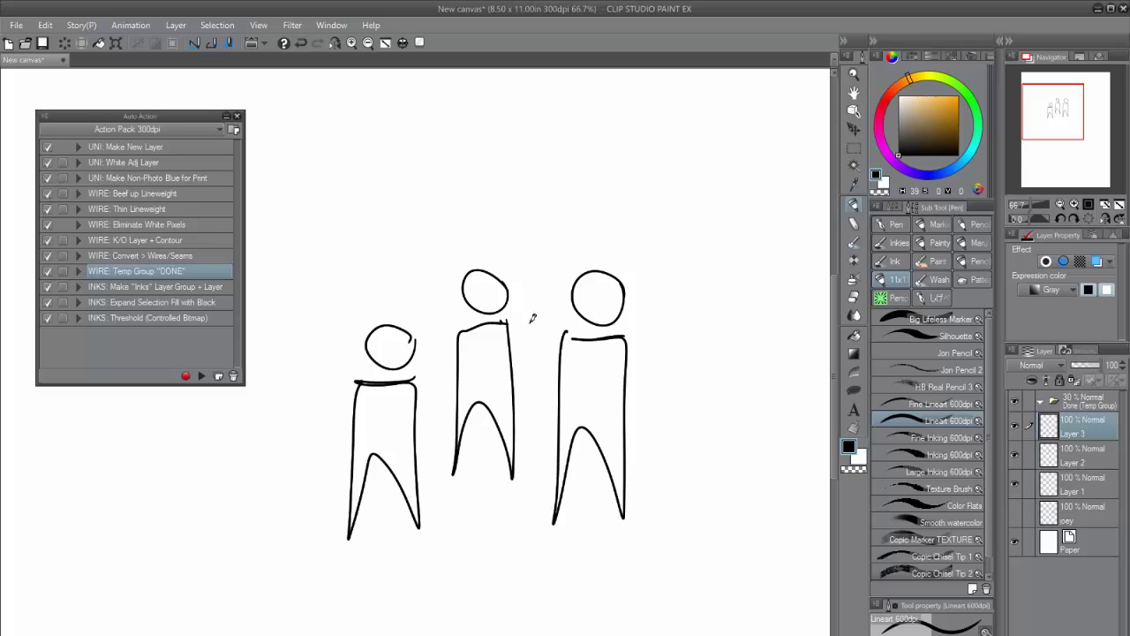
Toggle Layer 3's visibility to identify its figure, and move the layer into the Done (Temp Group) folder
{"action": "left_click", "coordinate": [1014, 426]}
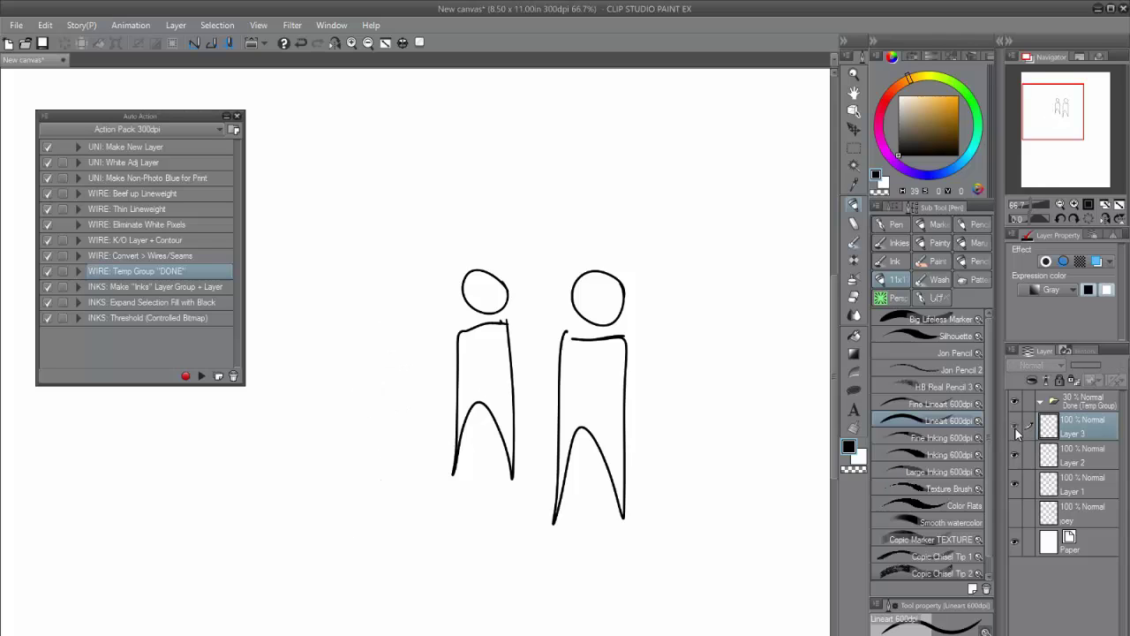
{"action": "left_click", "coordinate": [1015, 428]}
{"action": "left_click_drag", "start_coordinate": [1072, 431], "coordinate": [1077, 407]}
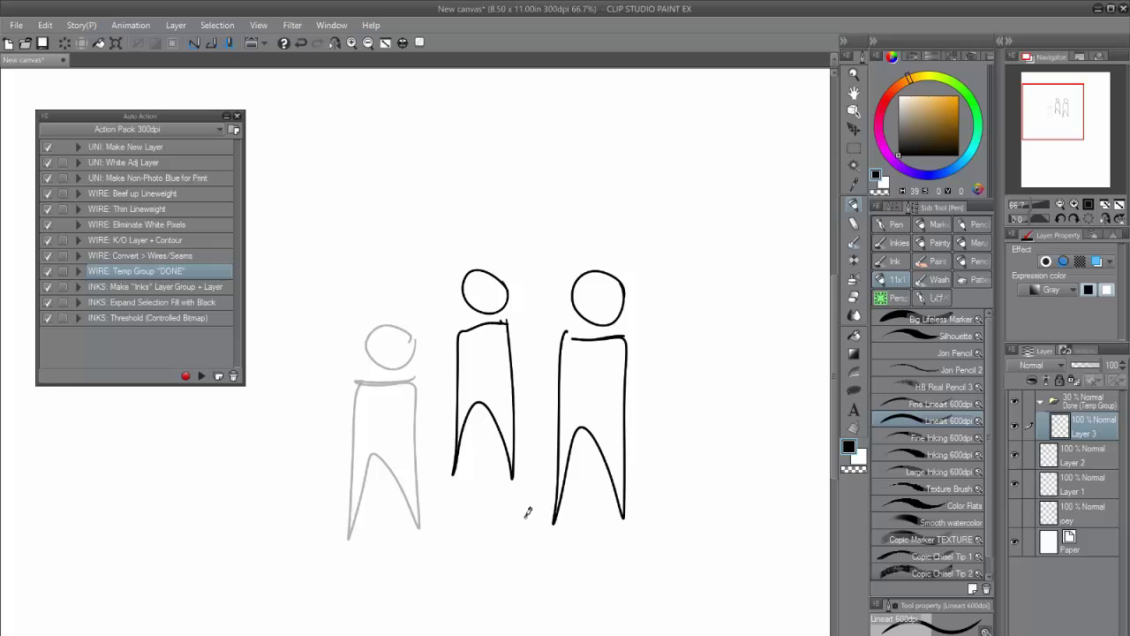
Toggle the visibility of Layer 2 and Layer 1 to identify their figures, and make Layer 2 active
{"action": "left_click", "coordinate": [1015, 455]}
{"action": "left_click", "coordinate": [1015, 482]}
{"action": "left_click", "coordinate": [1015, 455]}
{"action": "left_click", "coordinate": [1015, 483]}
{"action": "left_click", "coordinate": [1051, 466]}
{"action": "left_click", "coordinate": [1015, 456]}
{"action": "left_click", "coordinate": [1015, 455]}
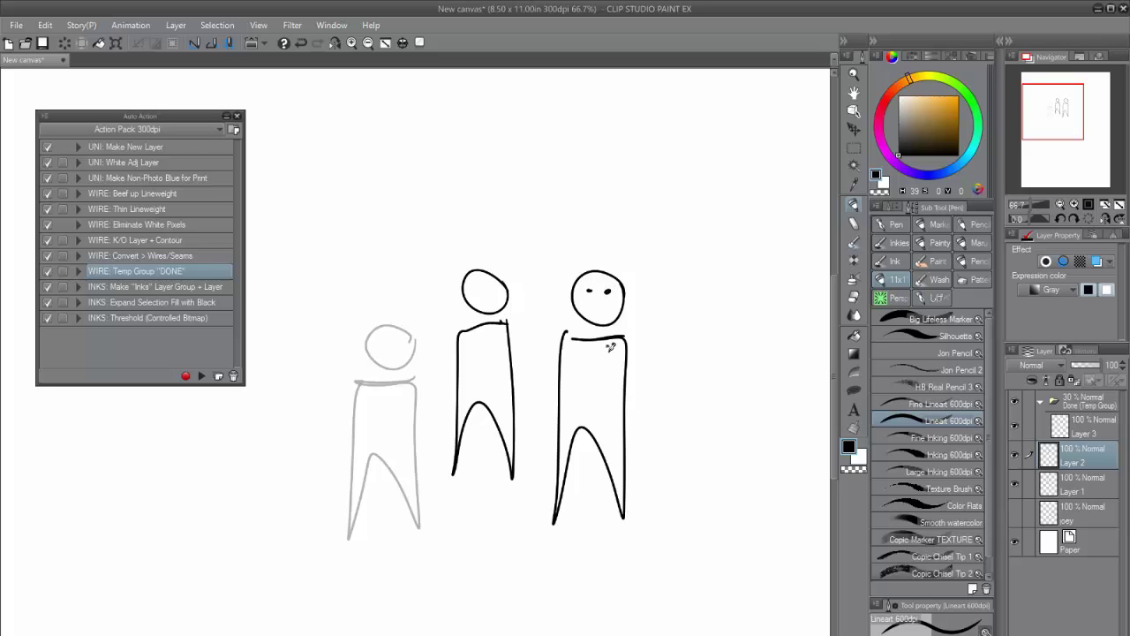
Draw a face, T emblem, belt, arms and flowing cape on Layer 2's figure, and move the layer into the Done (Temp Group) folder
{"action": "mouse_move", "coordinate": [610, 347]}
{"action": "left_mouse_down"}
{"action": "mouse_move", "coordinate": [576, 377]}
{"action": "mouse_move", "coordinate": [608, 347]}
{"action": "mouse_move", "coordinate": [591, 396]}
{"action": "mouse_move", "coordinate": [562, 402]}
{"action": "left_mouse_up"}
{"action": "left_click_drag", "start_coordinate": [561, 410], "coordinate": [621, 397]}
{"action": "left_click_drag", "start_coordinate": [596, 405], "coordinate": [616, 410]}
{"action": "left_click_drag", "start_coordinate": [623, 458], "coordinate": [556, 456]}
{"action": "mouse_move", "coordinate": [625, 334]}
{"action": "left_mouse_down"}
{"action": "mouse_move", "coordinate": [655, 378]}
{"action": "mouse_move", "coordinate": [629, 403]}
{"action": "left_mouse_up"}
{"action": "mouse_move", "coordinate": [565, 335]}
{"action": "left_mouse_down"}
{"action": "mouse_move", "coordinate": [550, 363]}
{"action": "mouse_move", "coordinate": [560, 398]}
{"action": "left_mouse_up"}
{"action": "mouse_move", "coordinate": [617, 328]}
{"action": "left_mouse_down"}
{"action": "mouse_move", "coordinate": [653, 296]}
{"action": "mouse_move", "coordinate": [658, 437]}
{"action": "mouse_move", "coordinate": [644, 422]}
{"action": "mouse_move", "coordinate": [626, 425]}
{"action": "left_mouse_up"}
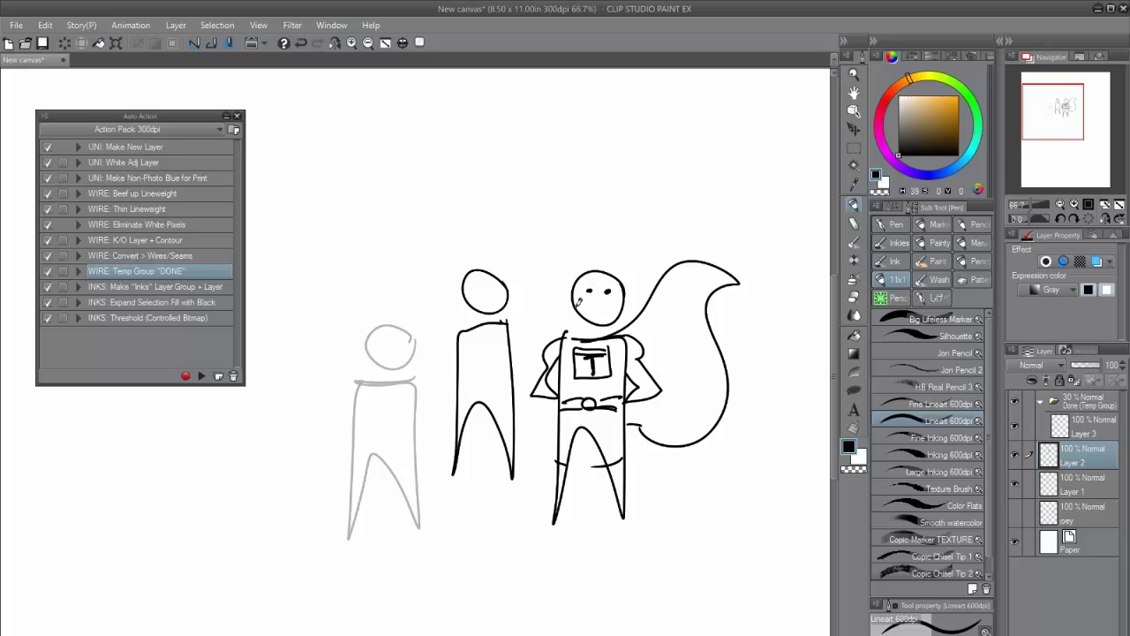
{"action": "left_click_drag", "start_coordinate": [587, 307], "coordinate": [608, 303]}
{"action": "left_click_drag", "start_coordinate": [1086, 452], "coordinate": [1083, 402]}
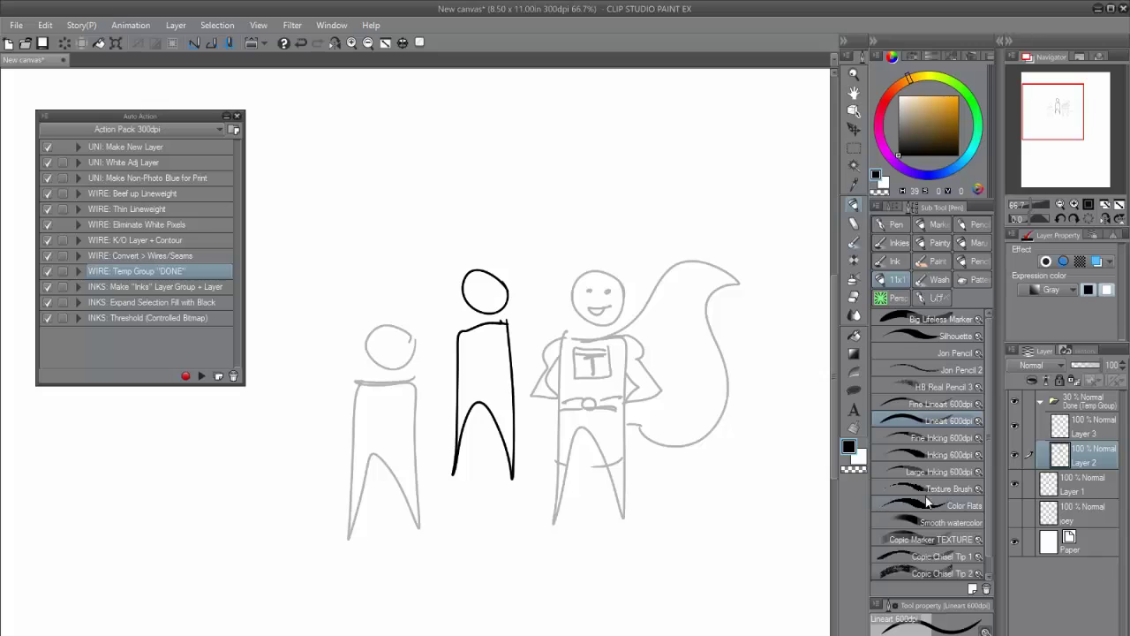
On Layer 1, add eyes, a T emblem, belt and cape to the middle figure, and move the layer into the Done (Temp Group) folder
{"action": "left_click", "coordinate": [1076, 488]}
{"action": "left_click_drag", "start_coordinate": [483, 290], "coordinate": [487, 288]}
{"action": "left_click_drag", "start_coordinate": [469, 289], "coordinate": [474, 289]}
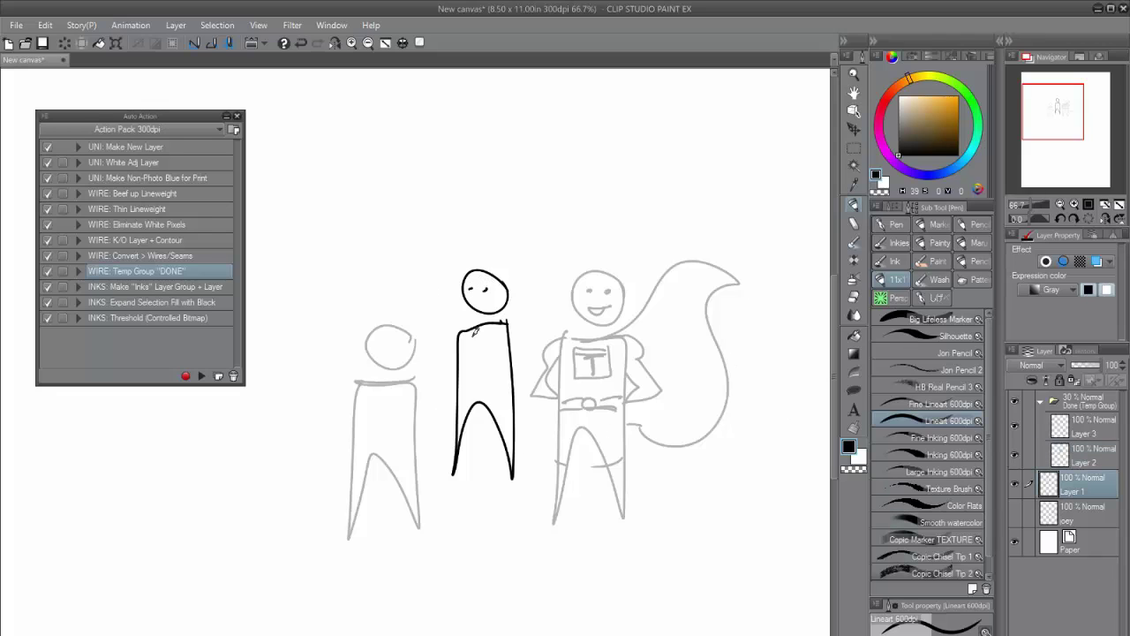
{"action": "left_click_drag", "start_coordinate": [470, 334], "coordinate": [490, 359]}
{"action": "left_click_drag", "start_coordinate": [474, 341], "coordinate": [487, 339]}
{"action": "mouse_move", "coordinate": [481, 341]}
{"action": "left_mouse_down"}
{"action": "mouse_move", "coordinate": [479, 357]}
{"action": "mouse_move", "coordinate": [505, 365]}
{"action": "left_mouse_up"}
{"action": "left_click_drag", "start_coordinate": [461, 372], "coordinate": [491, 380]}
{"action": "mouse_move", "coordinate": [510, 325]}
{"action": "left_mouse_down"}
{"action": "mouse_move", "coordinate": [541, 302]}
{"action": "mouse_move", "coordinate": [500, 375]}
{"action": "left_mouse_up"}
{"action": "left_click_drag", "start_coordinate": [1082, 494], "coordinate": [1079, 403]}
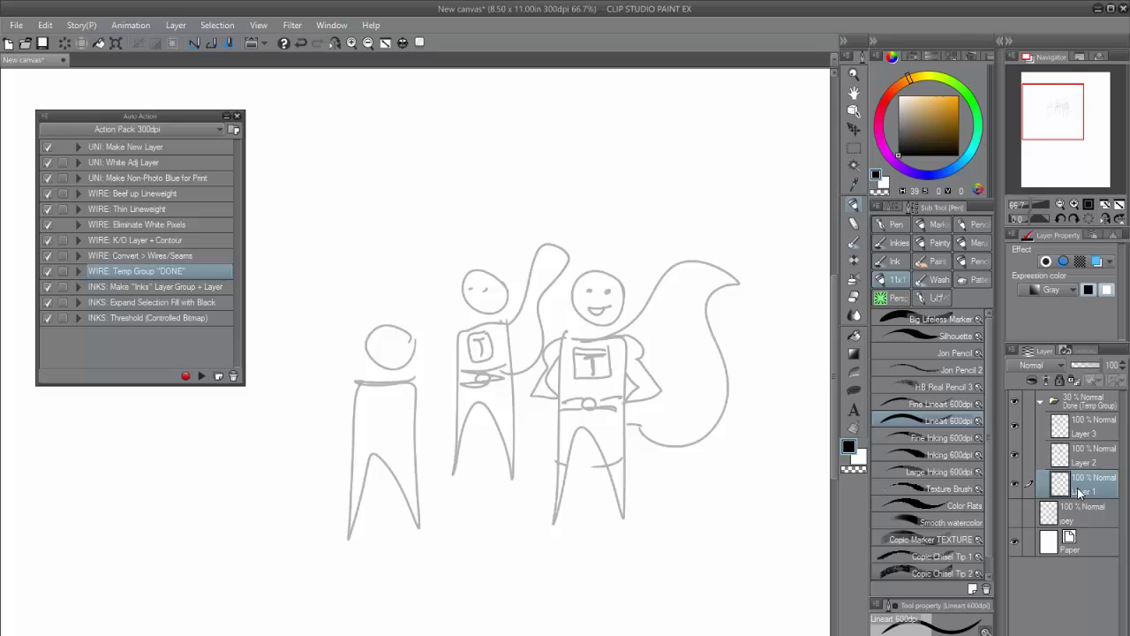
Move Layers 1, 2 and 3 out of the Done (Temp Group) folder and delete the empty folder
{"action": "left_click", "coordinate": [1072, 422], "text": "shift"}
{"action": "left_click_drag", "start_coordinate": [1079, 482], "coordinate": [1083, 512]}
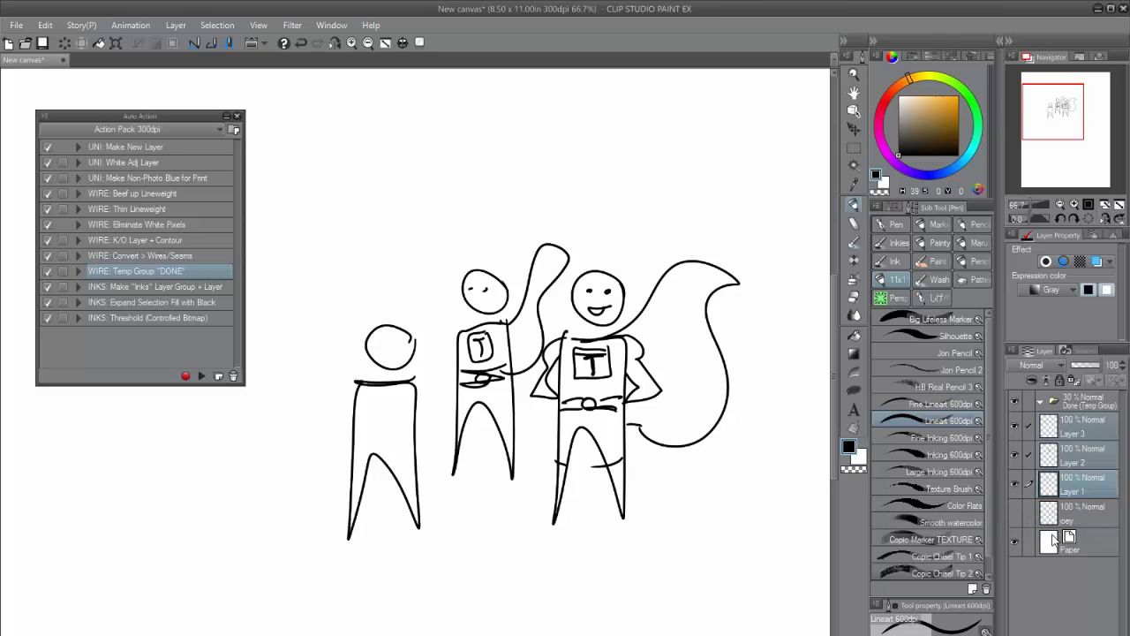
{"action": "left_click", "coordinate": [1071, 399]}
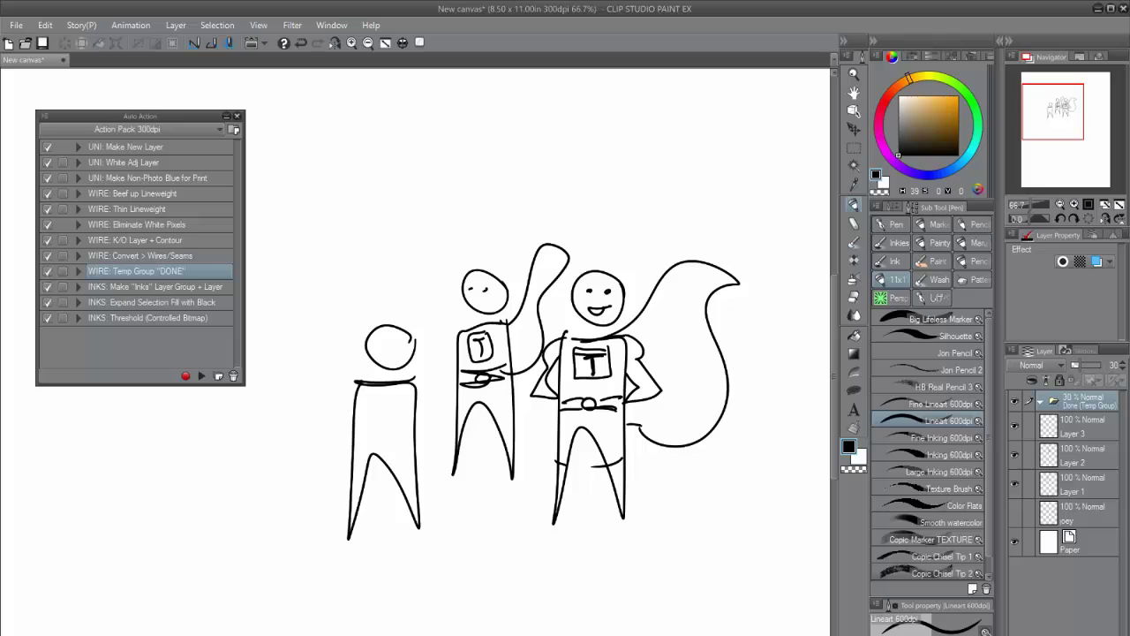
{"action": "left_click", "coordinate": [1094, 633]}
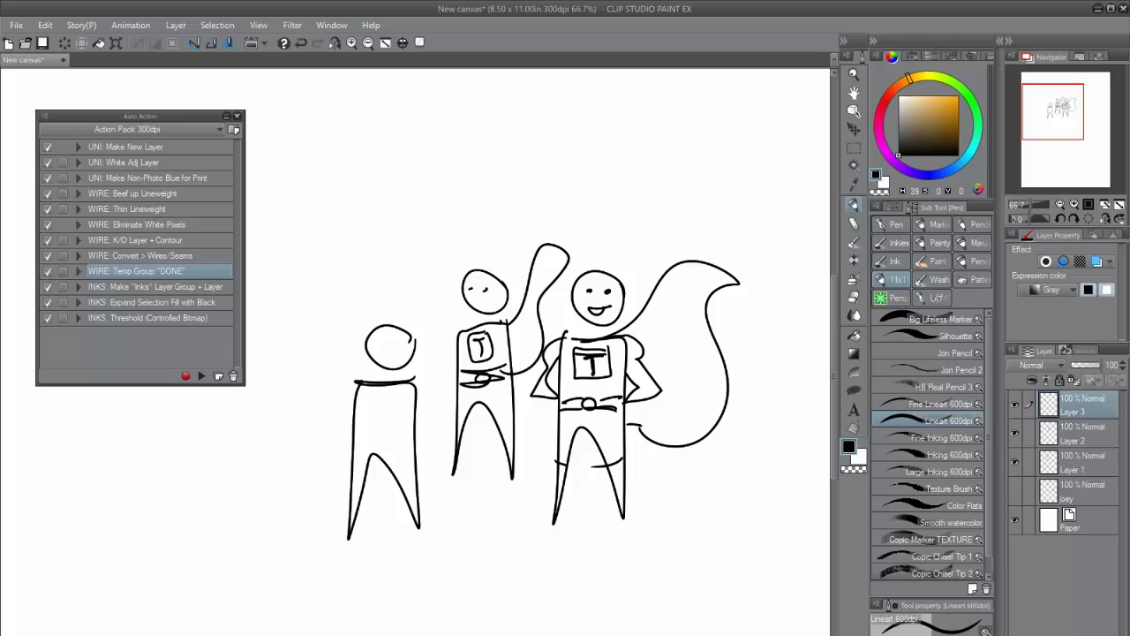
Hide Layer 3, and on Layer 2 add a neck and close the gaps in the caped figure's outline
{"action": "left_click", "coordinate": [1013, 405]}
{"action": "left_click", "coordinate": [1014, 404]}
{"action": "left_click", "coordinate": [1013, 404]}
{"action": "left_click", "coordinate": [1014, 433]}
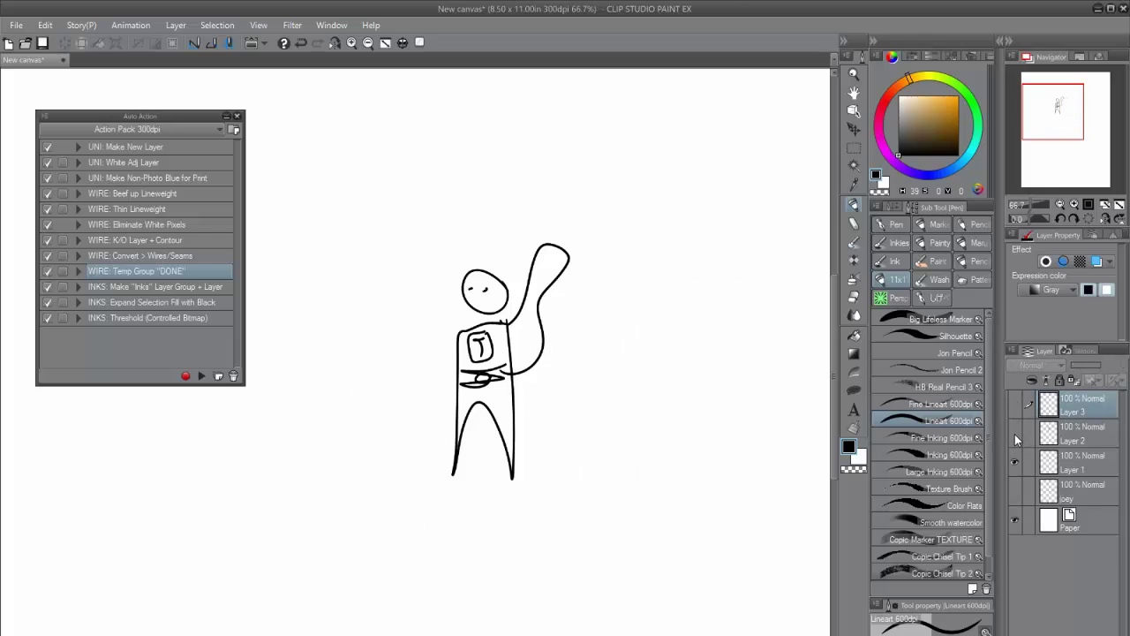
{"action": "left_click", "coordinate": [1013, 433]}
{"action": "left_click", "coordinate": [1079, 433]}
{"action": "left_click_drag", "start_coordinate": [565, 336], "coordinate": [584, 337]}
{"action": "left_click_drag", "start_coordinate": [598, 462], "coordinate": [607, 456]}
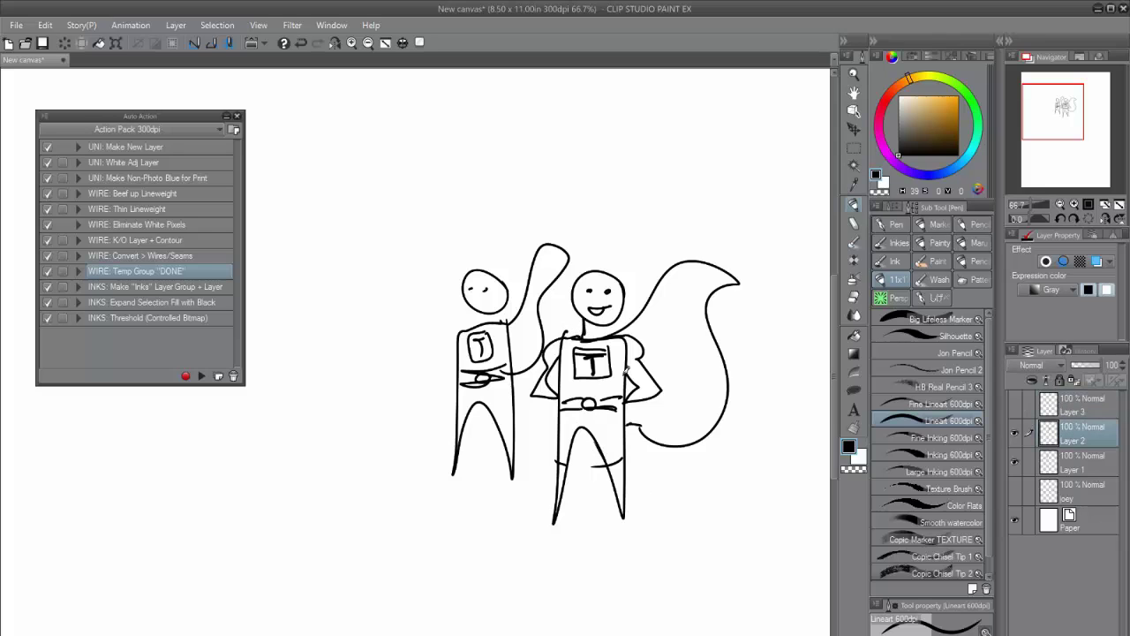
Magic-wand select the area outside Layer 2's figure, run WIRE: K/O Layer + Contour, and set the contour's edge thickness to 6.0
{"action": "key", "text": "w"}
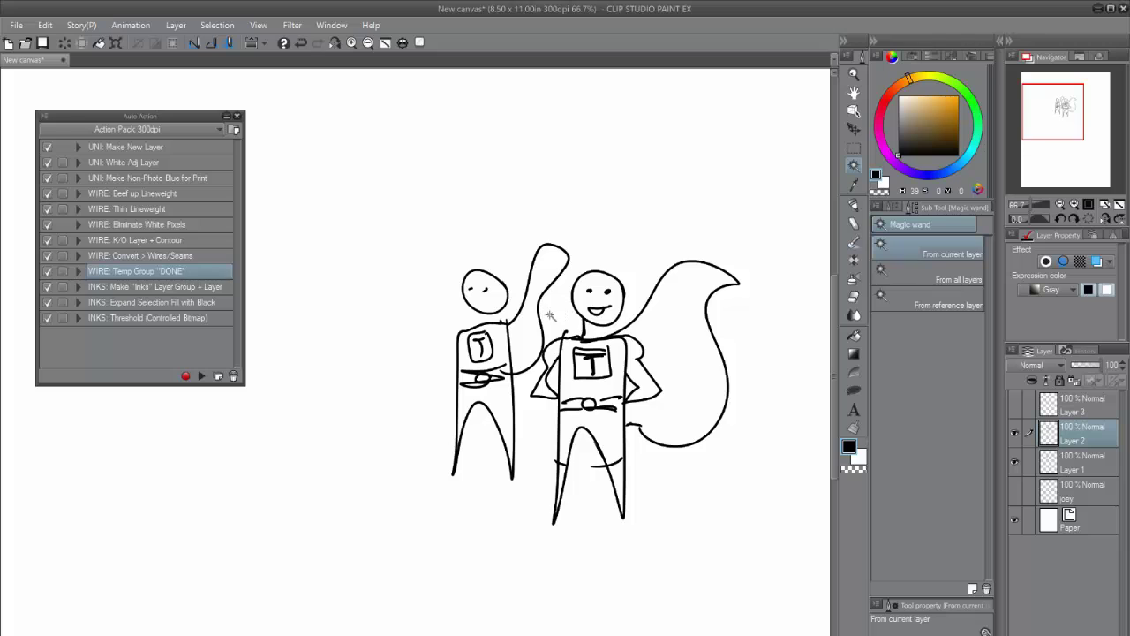
{"action": "left_click", "coordinate": [532, 380]}
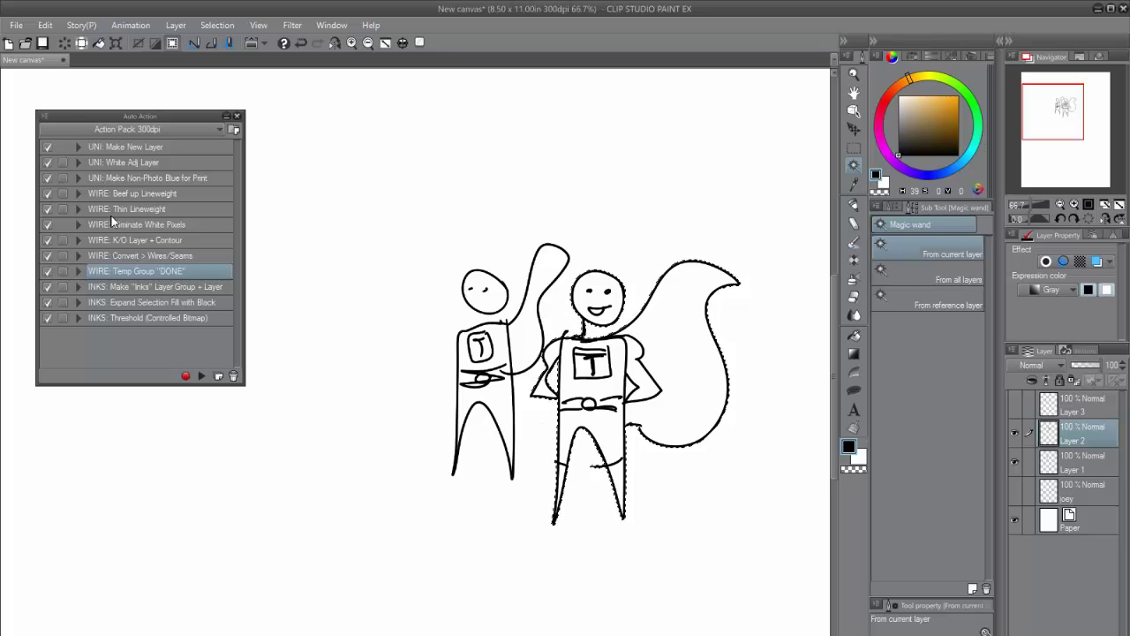
{"action": "left_click", "coordinate": [121, 241]}
{"action": "left_click", "coordinate": [202, 376]}
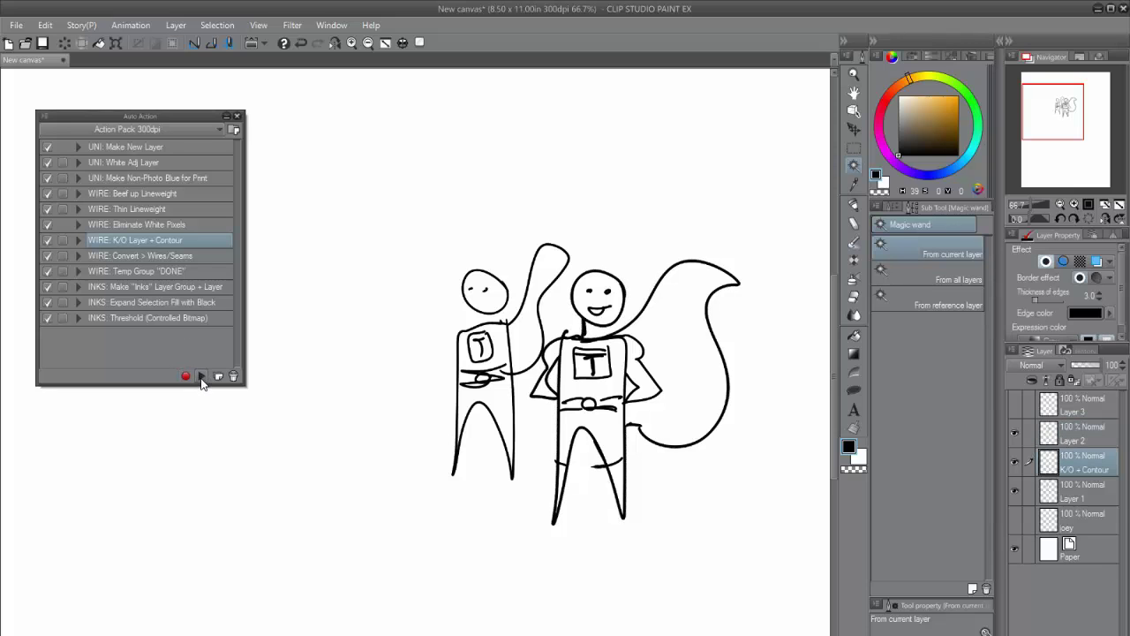
{"action": "left_click", "coordinate": [1098, 292]}
{"action": "left_click", "coordinate": [1098, 292]}
{"action": "left_click", "coordinate": [1098, 292]}
Select Layer 2 together with the K/O + Contour layer and move the figure slightly up and to the right on the canvas
{"action": "left_click", "coordinate": [1028, 434]}
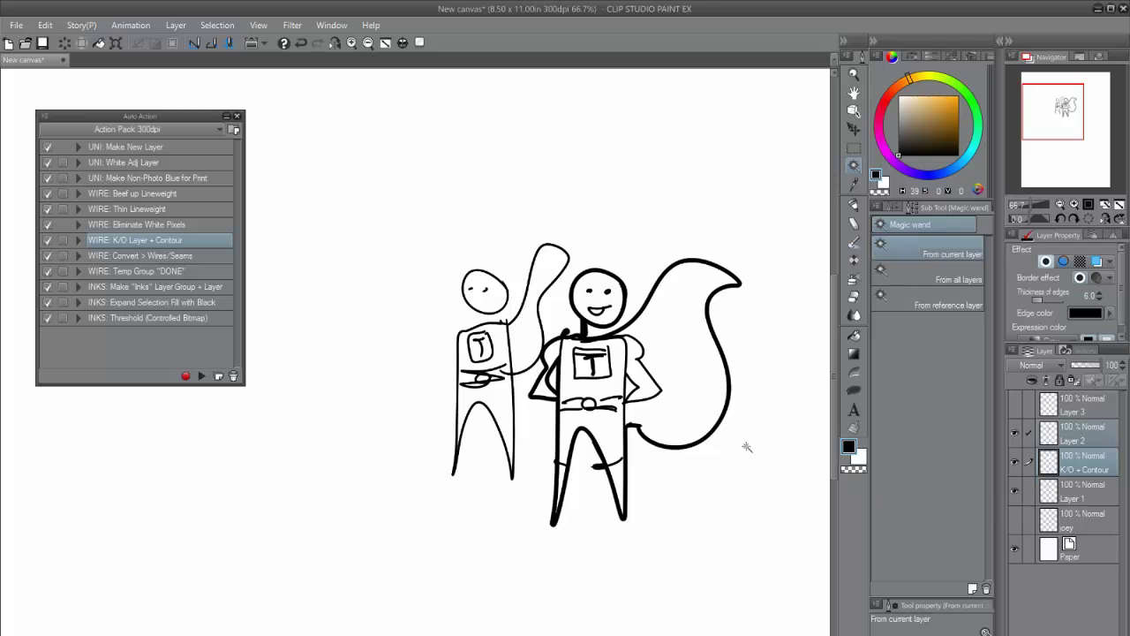
{"action": "key", "text": "k"}
{"action": "left_click_drag", "start_coordinate": [653, 583], "coordinate": [650, 544]}
{"action": "left_click_drag", "start_coordinate": [559, 537], "coordinate": [577, 541]}
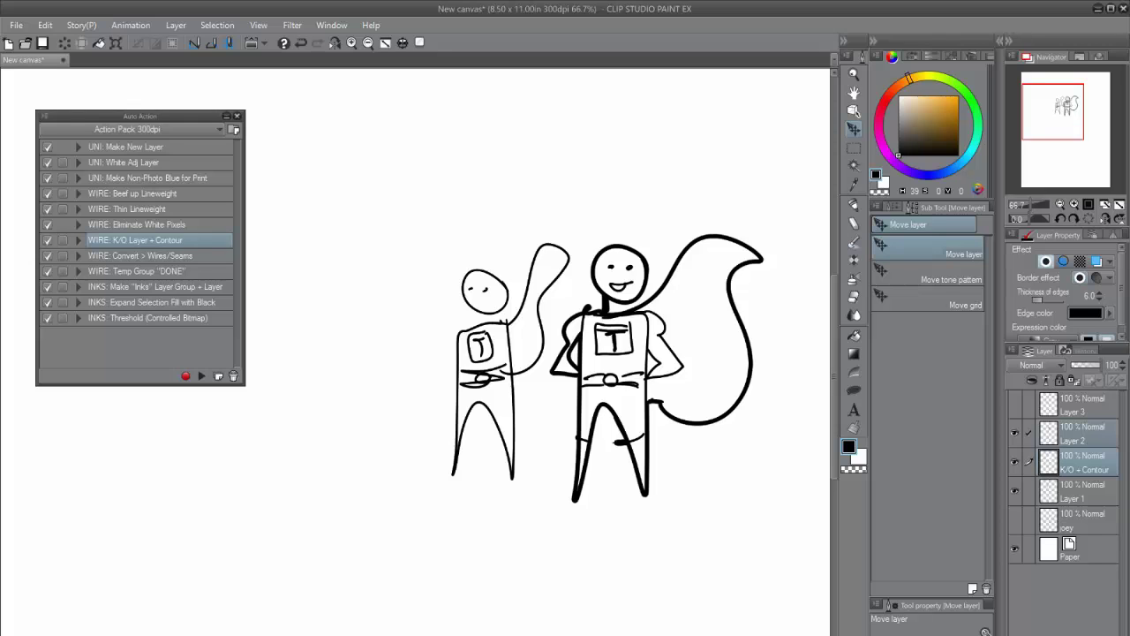
Hide all the figure layers, select the joey layer, and run the INKS: Make "Inks" Layer Group + Layer action
{"action": "left_click", "coordinate": [198, 271]}
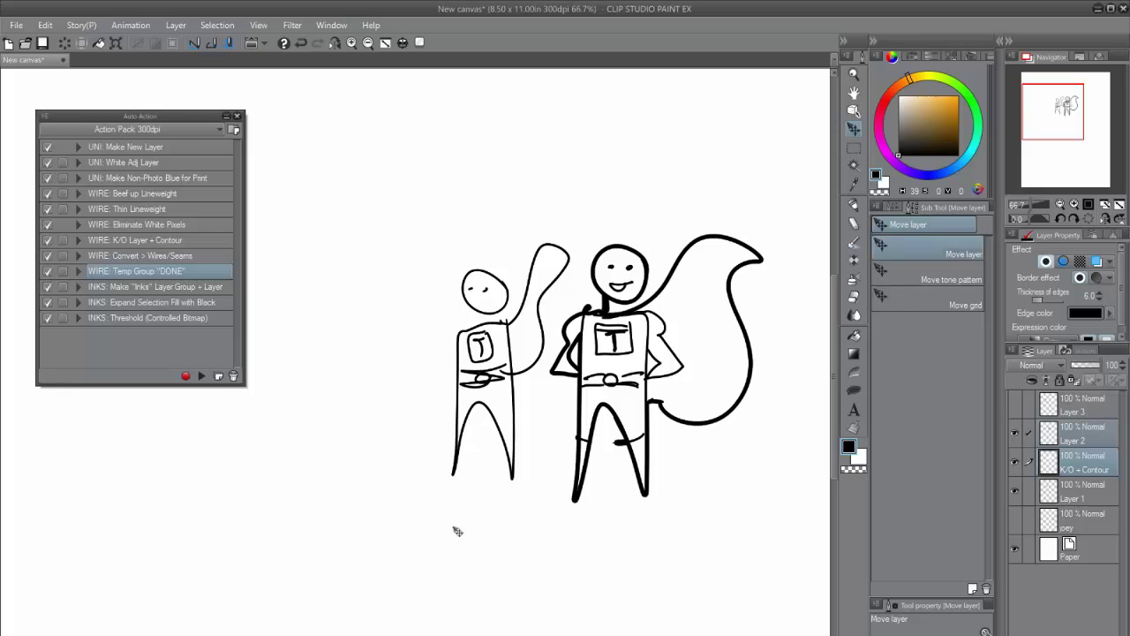
{"action": "left_click_drag", "start_coordinate": [425, 527], "coordinate": [465, 516]}
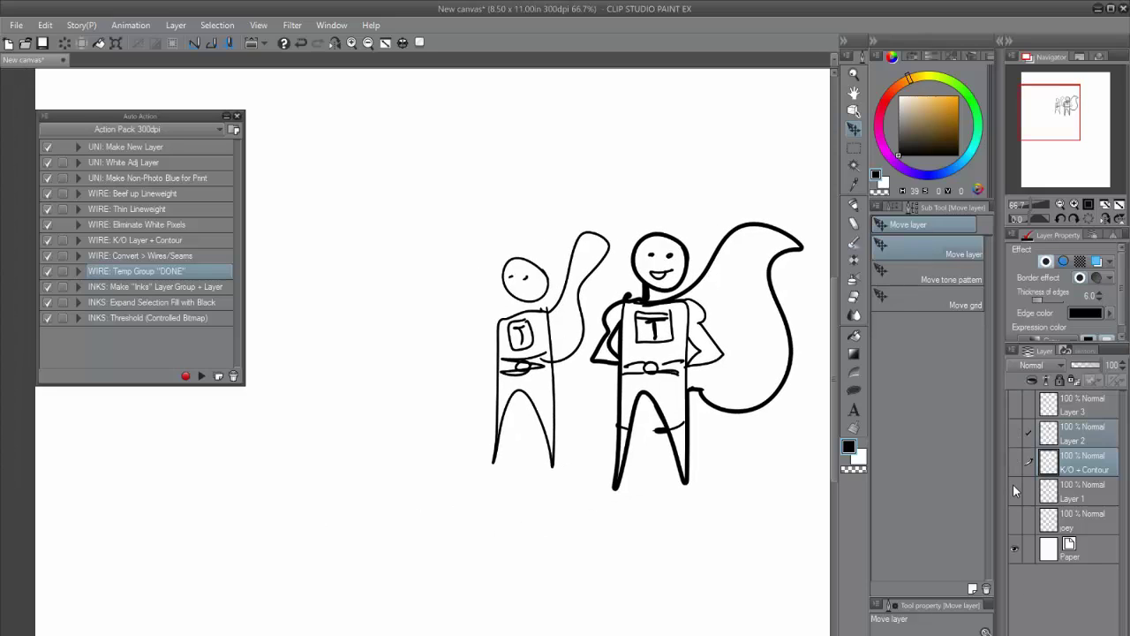
{"action": "left_click", "coordinate": [1073, 527]}
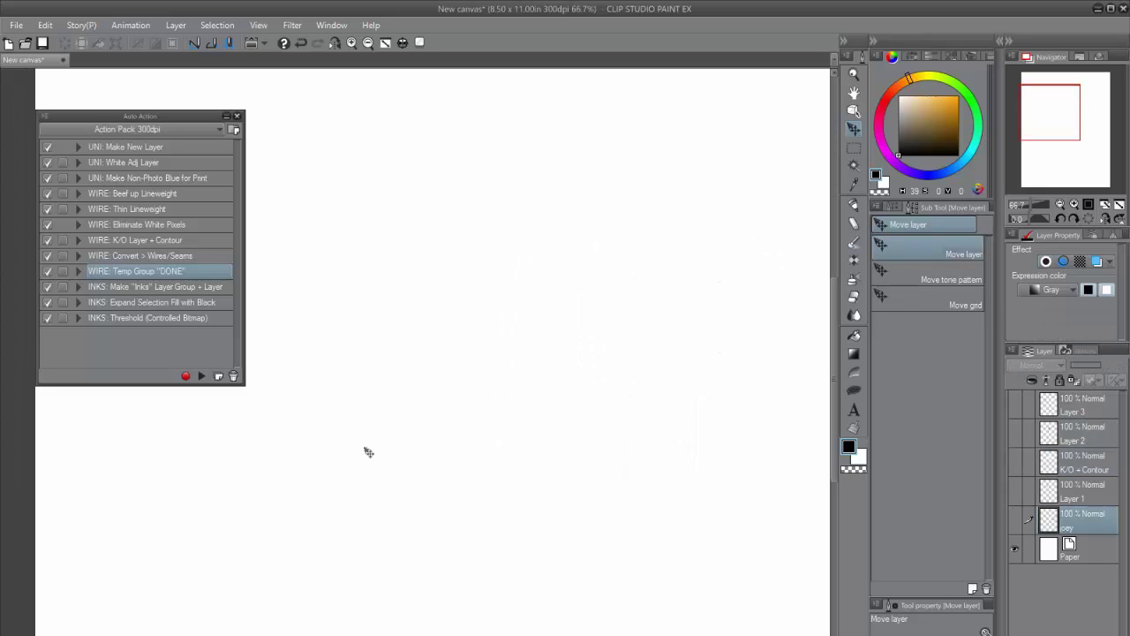
{"action": "left_click", "coordinate": [154, 286]}
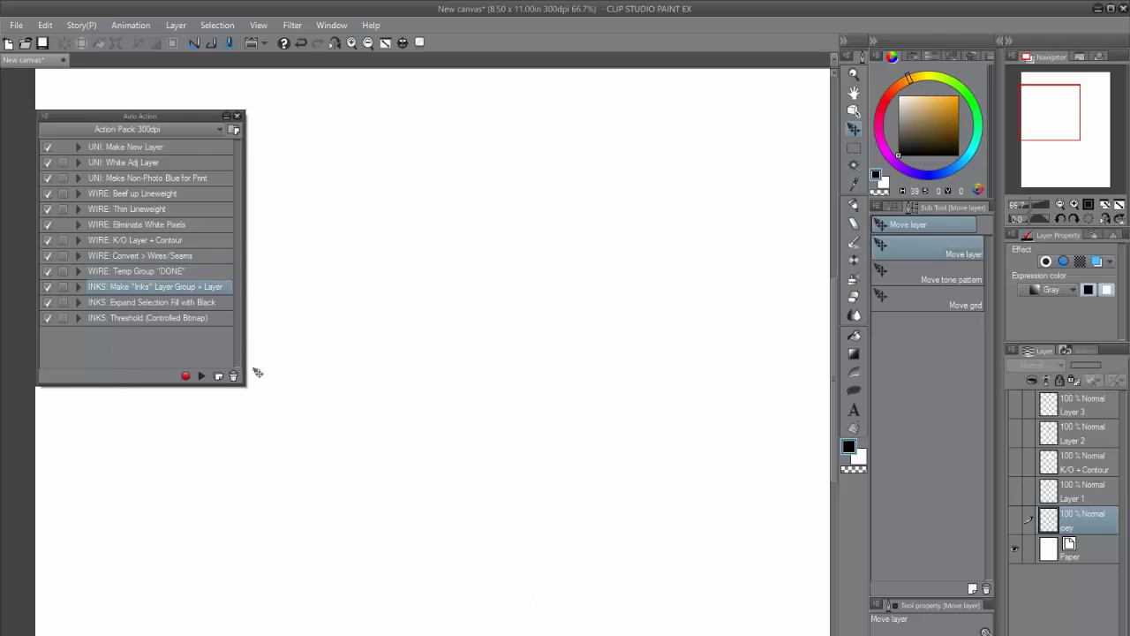
{"action": "left_click", "coordinate": [201, 376]}
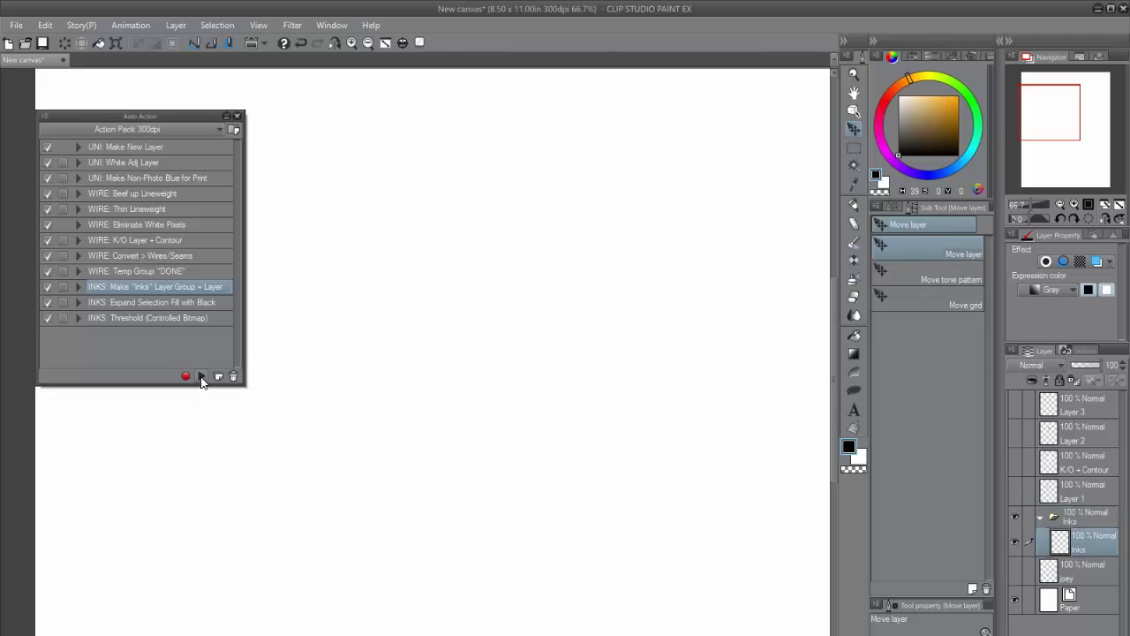
{"action": "left_click", "coordinate": [1072, 517]}
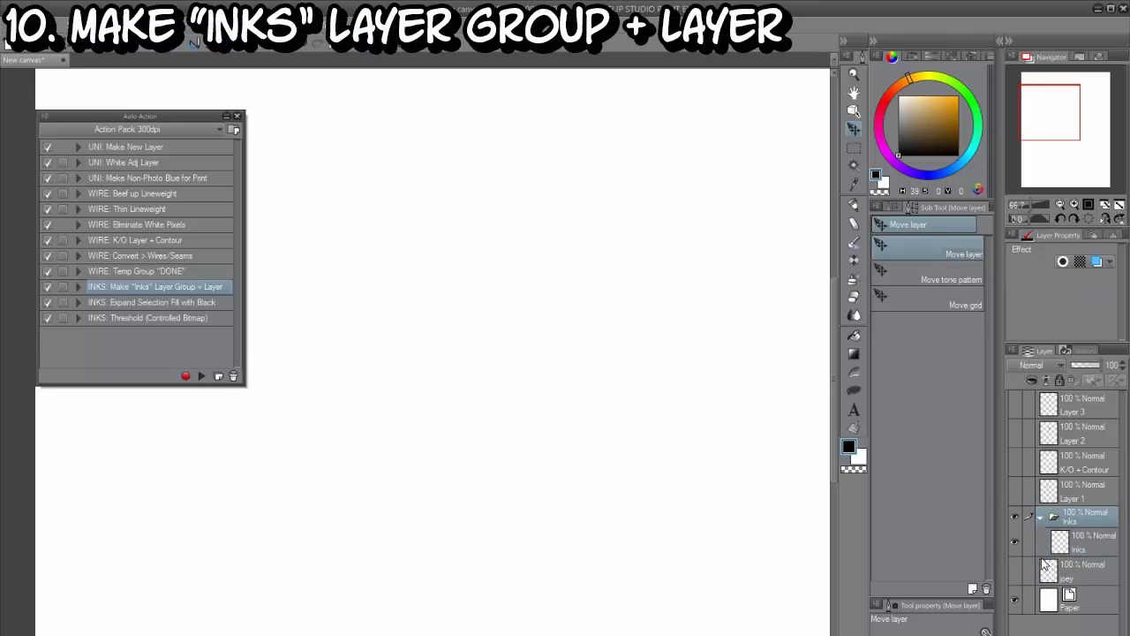
{"action": "left_click", "coordinate": [1088, 542]}
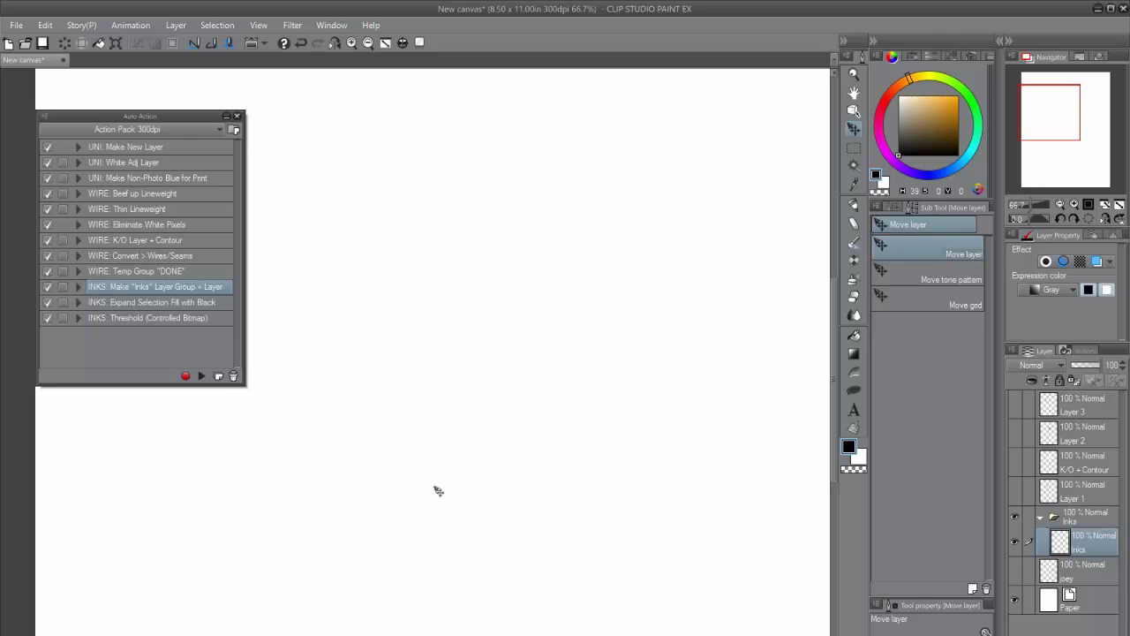
On a new layer above Layer 1, sketch a rough figure with a round head, segmented torso and legs using the Lineart 600dpi pen
{"action": "left_click", "coordinate": [136, 300]}
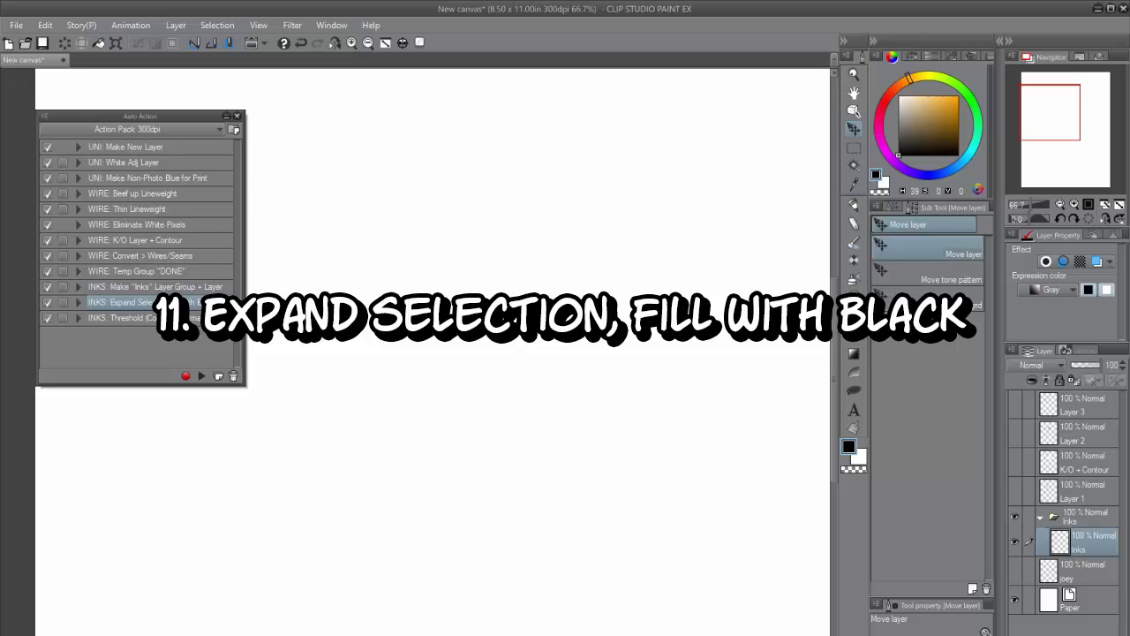
{"action": "left_click", "coordinate": [1069, 496]}
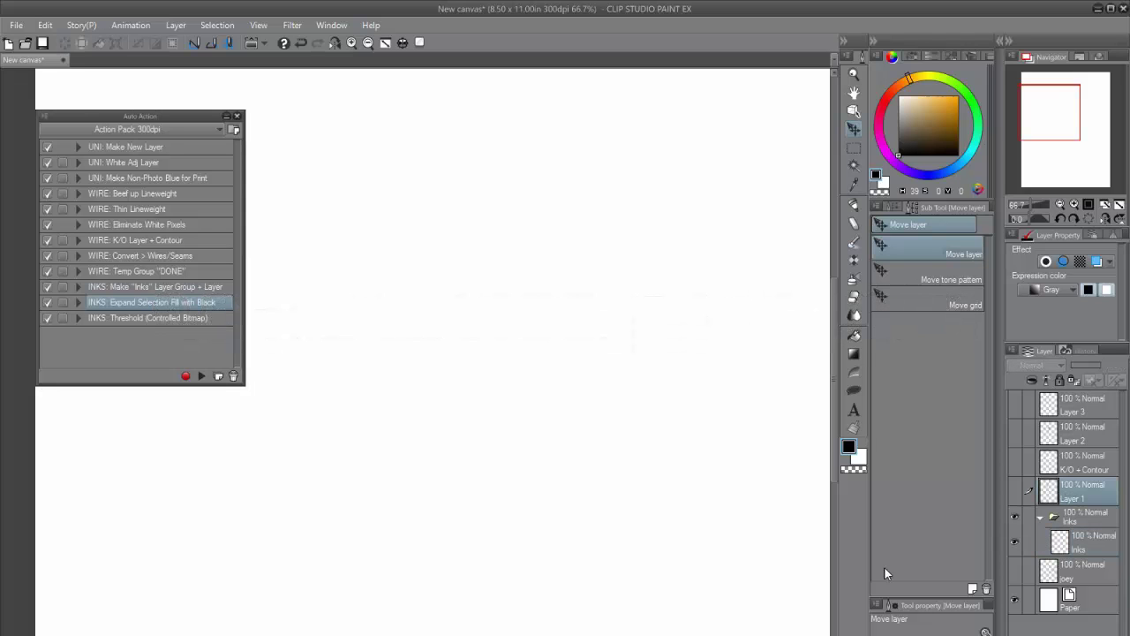
{"action": "key", "text": "ctrl+shift+n"}
{"action": "key", "text": "p"}
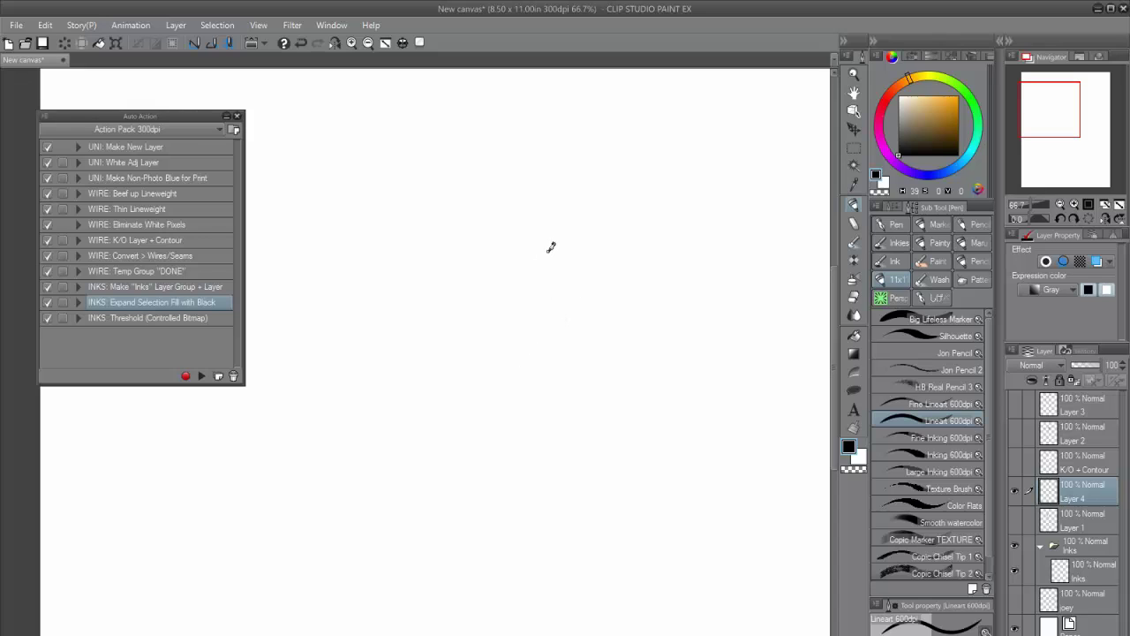
{"action": "mouse_move", "coordinate": [578, 240]}
{"action": "left_mouse_down"}
{"action": "mouse_move", "coordinate": [510, 284]}
{"action": "mouse_move", "coordinate": [619, 377]}
{"action": "left_mouse_up"}
{"action": "mouse_move", "coordinate": [522, 309]}
{"action": "left_mouse_down"}
{"action": "mouse_move", "coordinate": [575, 398]}
{"action": "mouse_move", "coordinate": [644, 453]}
{"action": "mouse_move", "coordinate": [592, 535]}
{"action": "mouse_move", "coordinate": [634, 550]}
{"action": "mouse_move", "coordinate": [632, 618]}
{"action": "left_mouse_up"}
{"action": "mouse_move", "coordinate": [588, 540]}
{"action": "left_mouse_down"}
{"action": "mouse_move", "coordinate": [547, 582]}
{"action": "mouse_move", "coordinate": [579, 634]}
{"action": "mouse_move", "coordinate": [634, 635]}
{"action": "left_mouse_up"}
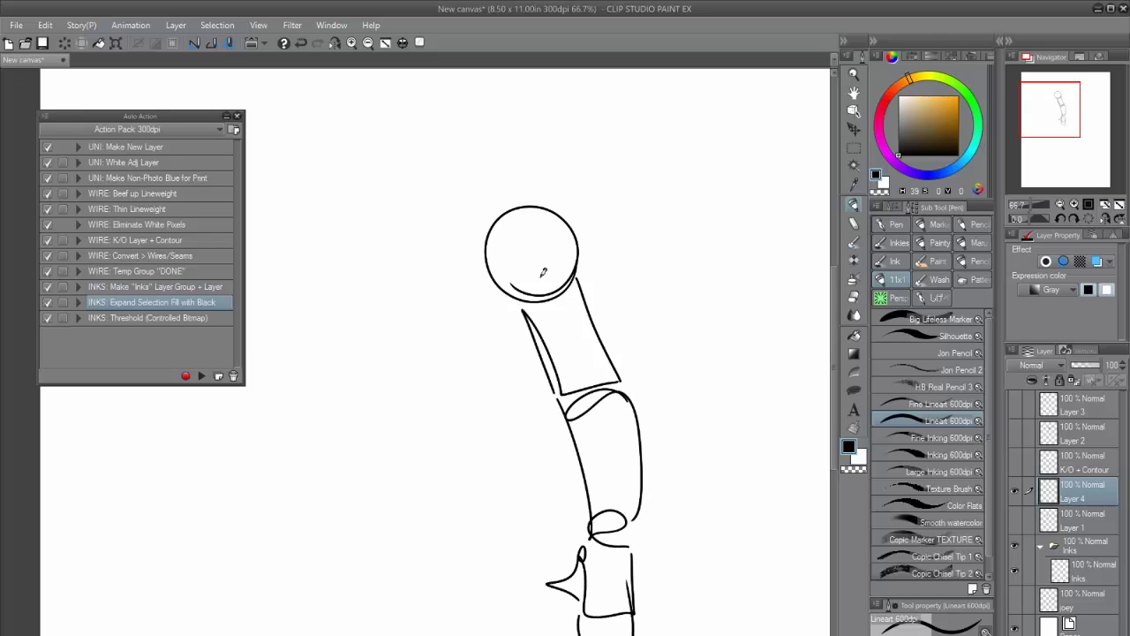
{"action": "mouse_move", "coordinate": [597, 329]}
{"action": "left_mouse_down"}
{"action": "mouse_move", "coordinate": [568, 259]}
{"action": "mouse_move", "coordinate": [604, 341]}
{"action": "mouse_move", "coordinate": [556, 303]}
{"action": "left_mouse_up"}
{"action": "mouse_move", "coordinate": [548, 299]}
{"action": "left_mouse_down"}
{"action": "mouse_move", "coordinate": [482, 230]}
{"action": "mouse_move", "coordinate": [548, 302]}
{"action": "mouse_move", "coordinate": [567, 419]}
{"action": "mouse_move", "coordinate": [595, 375]}
{"action": "mouse_move", "coordinate": [617, 537]}
{"action": "left_mouse_up"}
{"action": "mouse_move", "coordinate": [627, 384]}
{"action": "left_mouse_down"}
{"action": "mouse_move", "coordinate": [584, 494]}
{"action": "mouse_move", "coordinate": [524, 336]}
{"action": "left_mouse_up"}
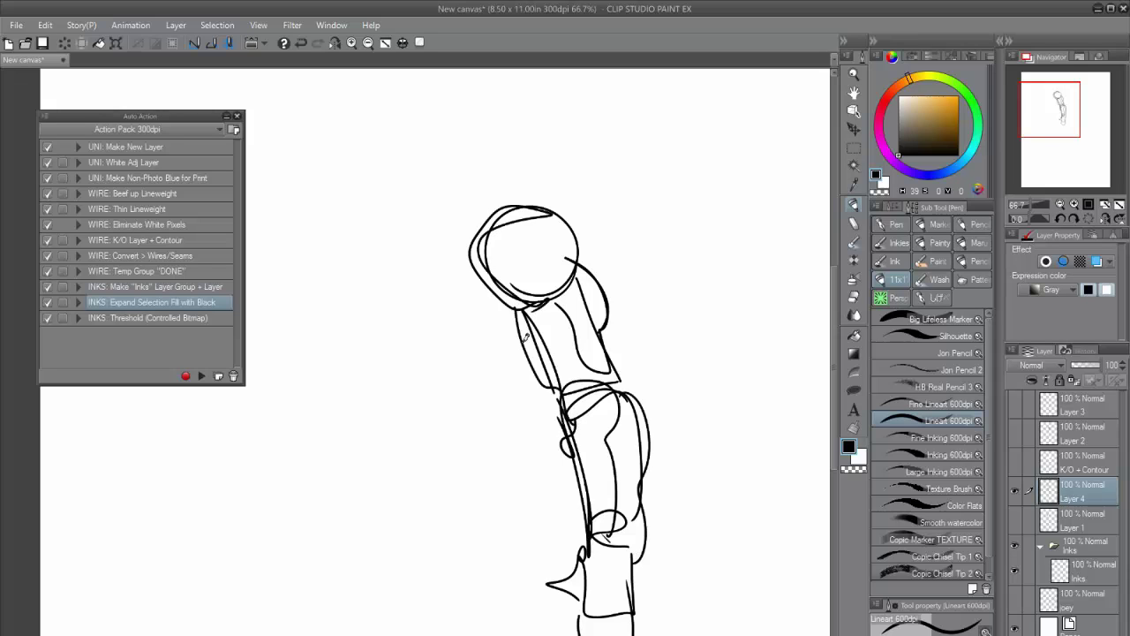
Run the UNI: White Adj Layer action over the rough figure sketch on Layer 4
{"action": "left_click", "coordinate": [124, 177]}
{"action": "left_click", "coordinate": [124, 162]}
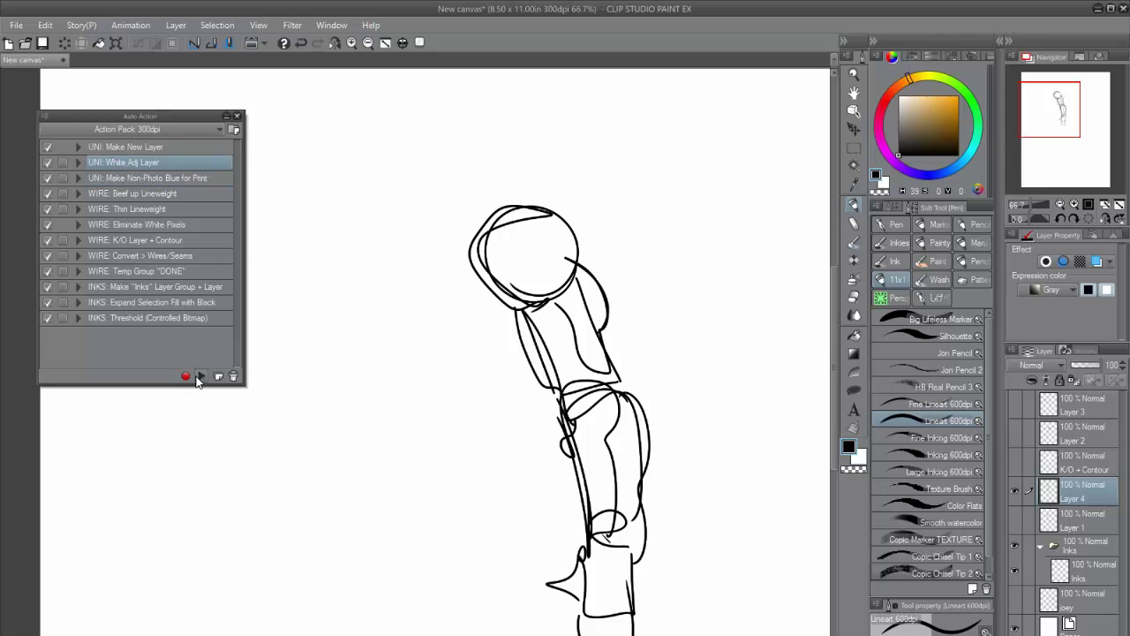
{"action": "left_click", "coordinate": [200, 376]}
Draw a cleaner outline of the head, torso and legs over the faded sketch on Layer 5
{"action": "mouse_move", "coordinate": [483, 233]}
{"action": "left_mouse_down"}
{"action": "mouse_move", "coordinate": [556, 316]}
{"action": "mouse_move", "coordinate": [580, 257]}
{"action": "mouse_move", "coordinate": [576, 305]}
{"action": "left_mouse_up"}
{"action": "mouse_move", "coordinate": [508, 304]}
{"action": "left_mouse_down"}
{"action": "mouse_move", "coordinate": [539, 387]}
{"action": "mouse_move", "coordinate": [565, 396]}
{"action": "left_mouse_up"}
{"action": "left_click_drag", "start_coordinate": [567, 394], "coordinate": [574, 413]}
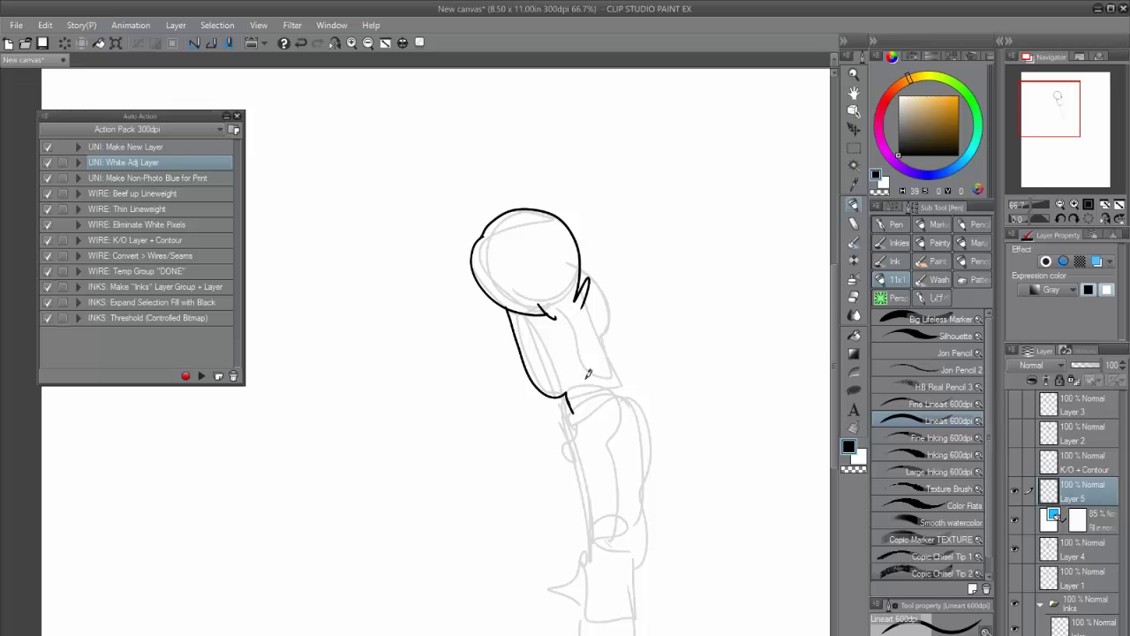
{"action": "left_click_drag", "start_coordinate": [587, 375], "coordinate": [573, 427]}
{"action": "mouse_move", "coordinate": [573, 428]}
{"action": "left_mouse_down"}
{"action": "mouse_move", "coordinate": [577, 475]}
{"action": "mouse_move", "coordinate": [568, 397]}
{"action": "left_mouse_up"}
{"action": "mouse_move", "coordinate": [568, 397]}
{"action": "left_mouse_down"}
{"action": "mouse_move", "coordinate": [605, 466]}
{"action": "mouse_move", "coordinate": [588, 561]}
{"action": "mouse_move", "coordinate": [634, 567]}
{"action": "mouse_move", "coordinate": [638, 512]}
{"action": "mouse_move", "coordinate": [617, 420]}
{"action": "mouse_move", "coordinate": [628, 484]}
{"action": "left_mouse_up"}
{"action": "mouse_move", "coordinate": [641, 535]}
{"action": "left_mouse_down"}
{"action": "mouse_move", "coordinate": [623, 367]}
{"action": "mouse_move", "coordinate": [584, 256]}
{"action": "mouse_move", "coordinate": [592, 270]}
{"action": "left_mouse_up"}
{"action": "left_click_drag", "start_coordinate": [592, 311], "coordinate": [605, 366]}
Hide the white adjustment layer and rough sketch, and run INKS: Make "Inks" Layer Group + Layer above Layer 5
{"action": "left_click", "coordinate": [1014, 519]}
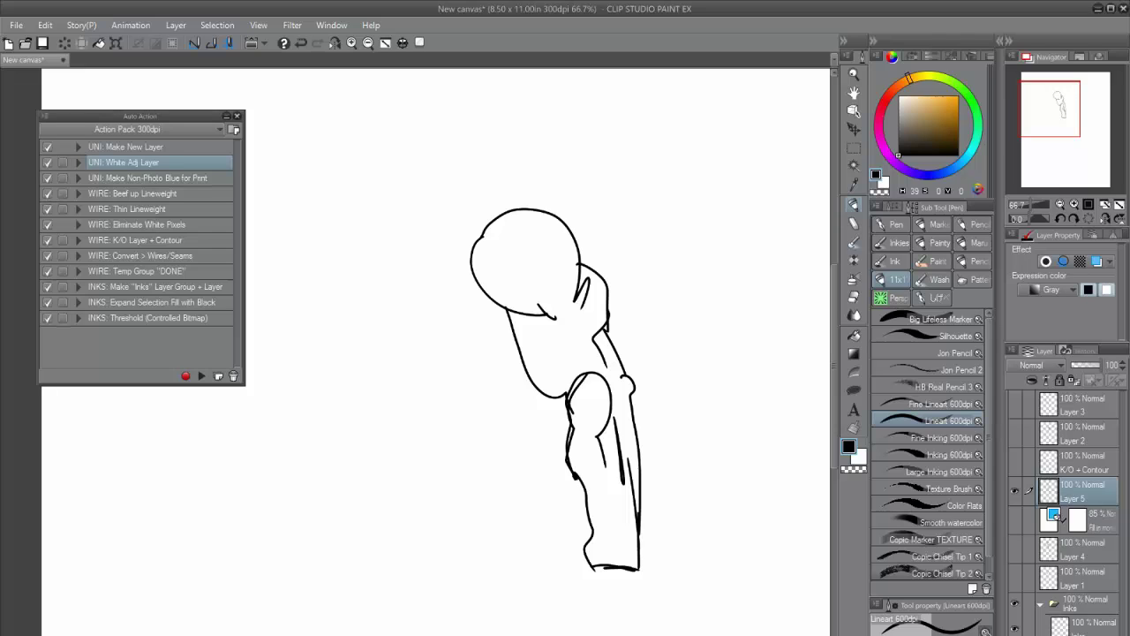
{"action": "left_click", "coordinate": [1015, 490]}
{"action": "left_click", "coordinate": [1014, 490]}
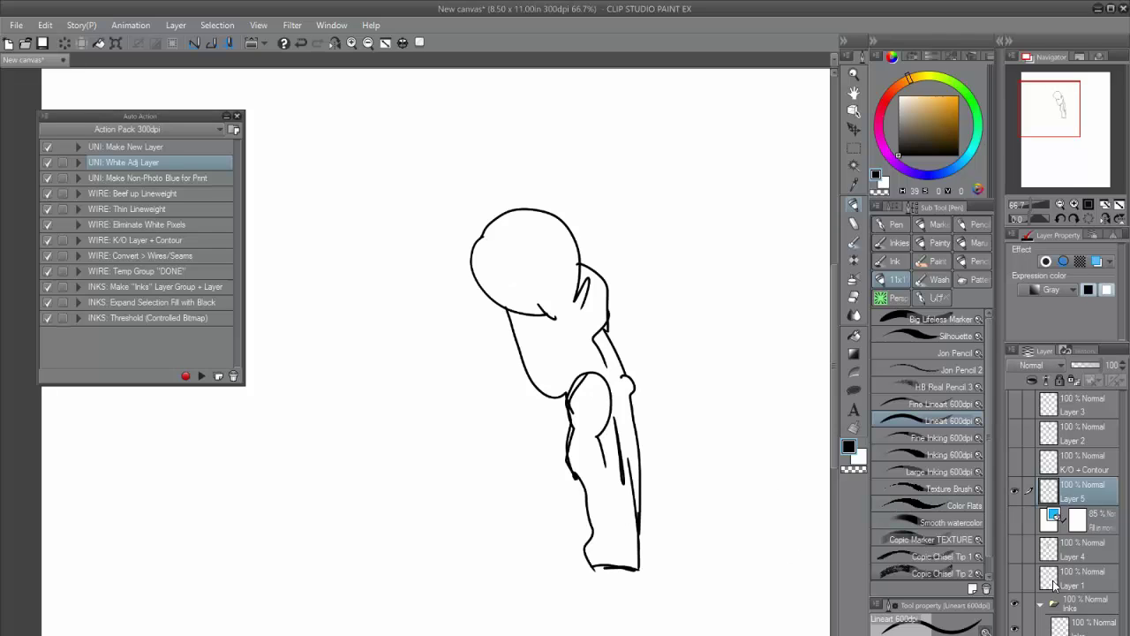
{"action": "left_click", "coordinate": [98, 286]}
{"action": "left_click", "coordinate": [201, 376]}
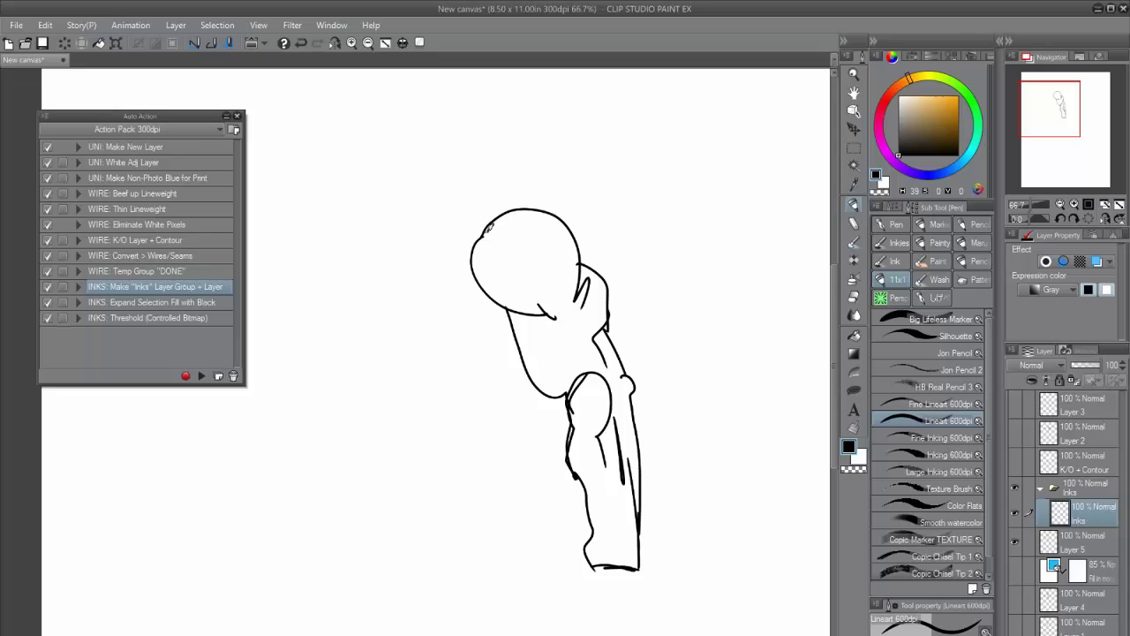
On the Inks layer, outline shadow areas along the head, torso and leg, and choose the Magic wand's From all layers option
{"action": "mouse_move", "coordinate": [486, 226]}
{"action": "left_mouse_down"}
{"action": "mouse_move", "coordinate": [490, 262]}
{"action": "mouse_move", "coordinate": [544, 302]}
{"action": "mouse_move", "coordinate": [527, 330]}
{"action": "mouse_move", "coordinate": [549, 376]}
{"action": "mouse_move", "coordinate": [578, 362]}
{"action": "left_mouse_up"}
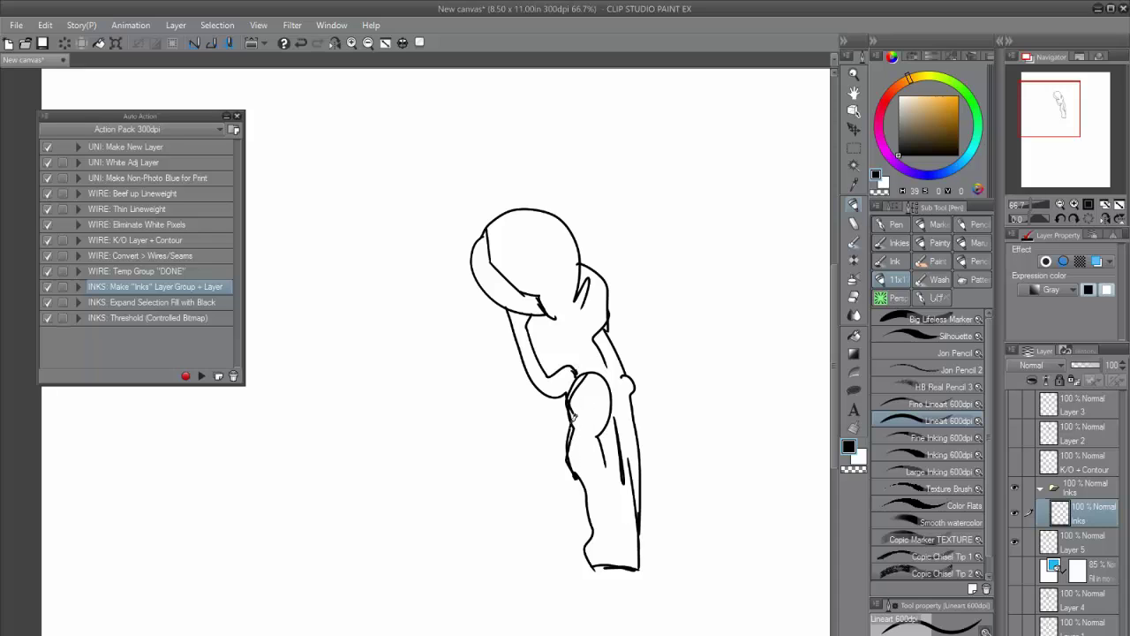
{"action": "mouse_move", "coordinate": [572, 415]}
{"action": "left_mouse_down"}
{"action": "mouse_move", "coordinate": [619, 526]}
{"action": "mouse_move", "coordinate": [611, 561]}
{"action": "left_mouse_up"}
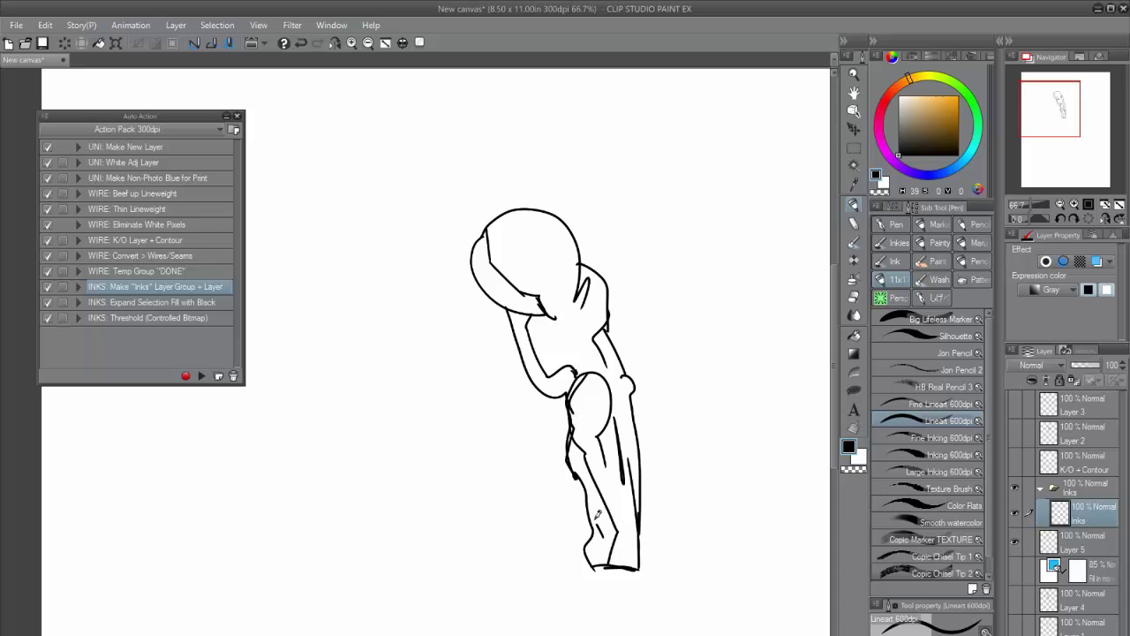
{"action": "left_click_drag", "start_coordinate": [596, 505], "coordinate": [608, 535]}
{"action": "key", "text": "w"}
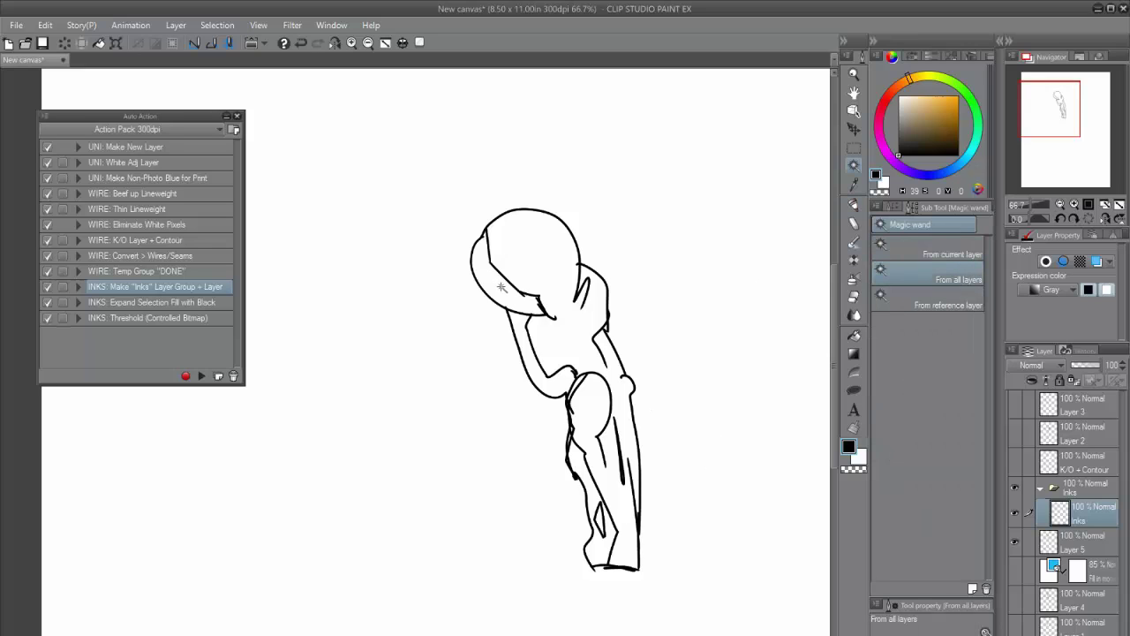
Select the outlined shadow areas on the head, arm and leg, and run INKS: Expand Selection Fill with Black
{"action": "left_click", "coordinate": [494, 281]}
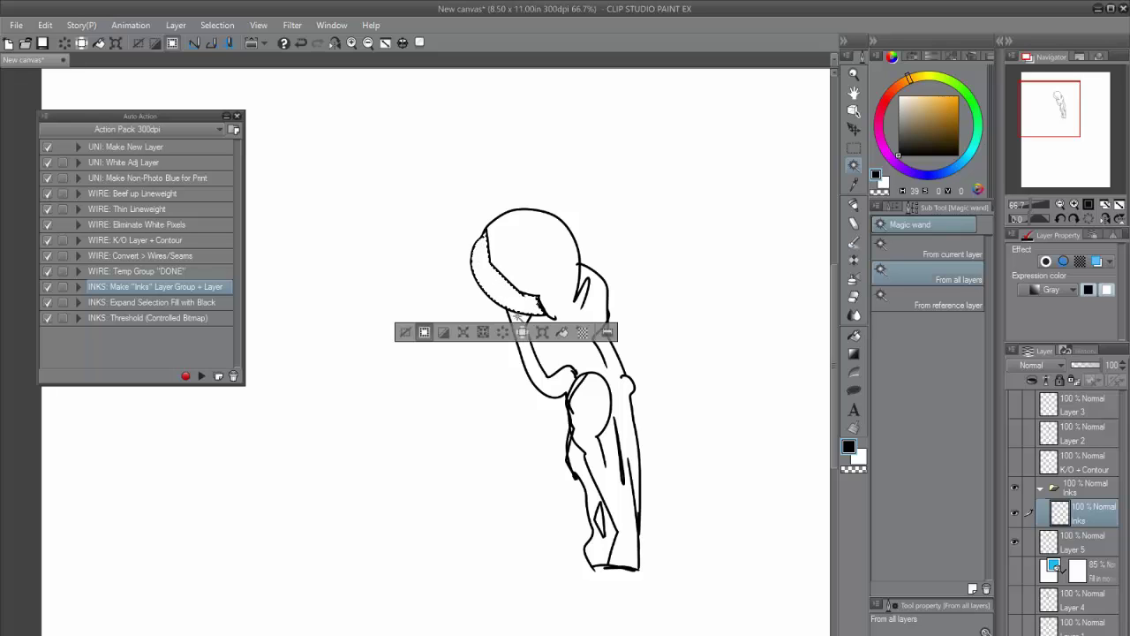
{"action": "left_click", "coordinate": [551, 362], "text": "shift"}
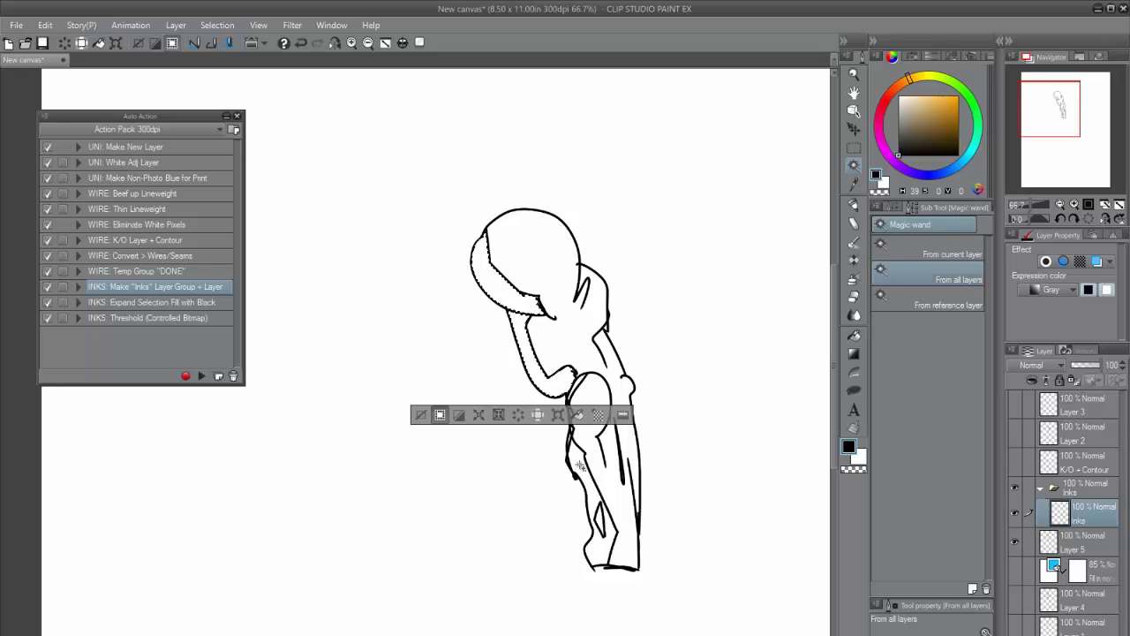
{"action": "left_click", "coordinate": [579, 466], "text": "shift"}
{"action": "left_click", "coordinate": [607, 521], "text": "shift"}
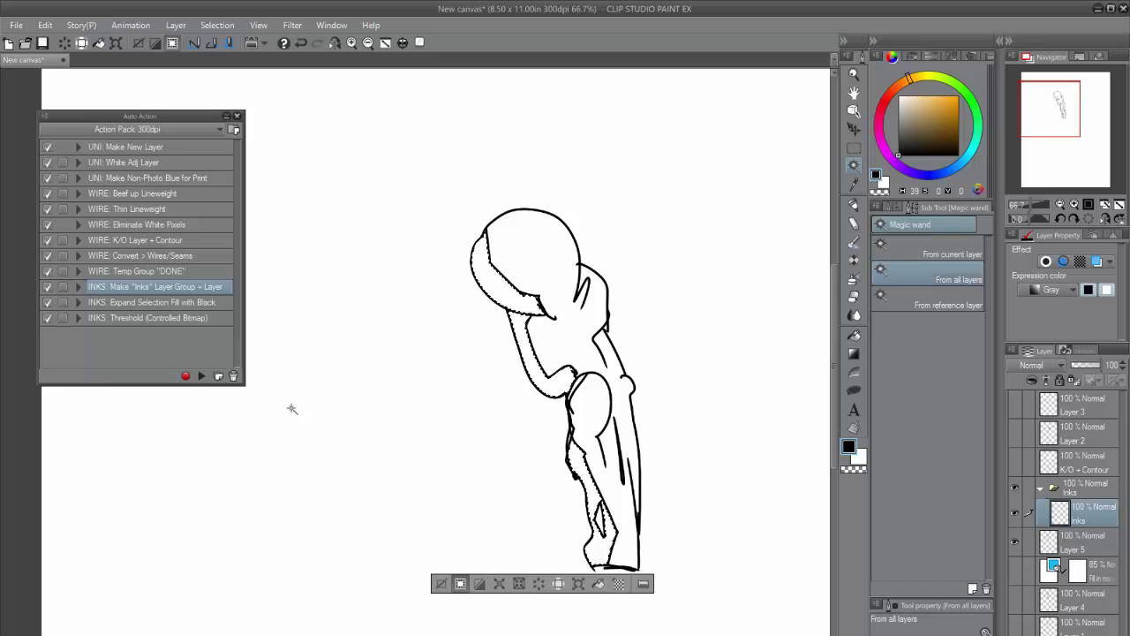
{"action": "left_click", "coordinate": [125, 303]}
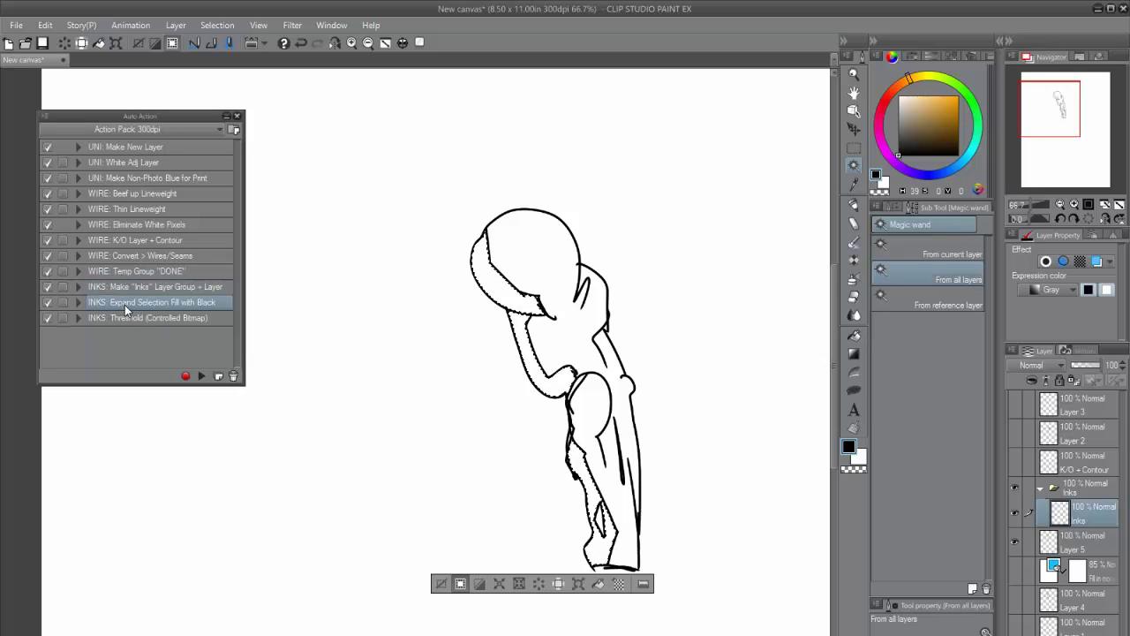
{"action": "left_click", "coordinate": [202, 376]}
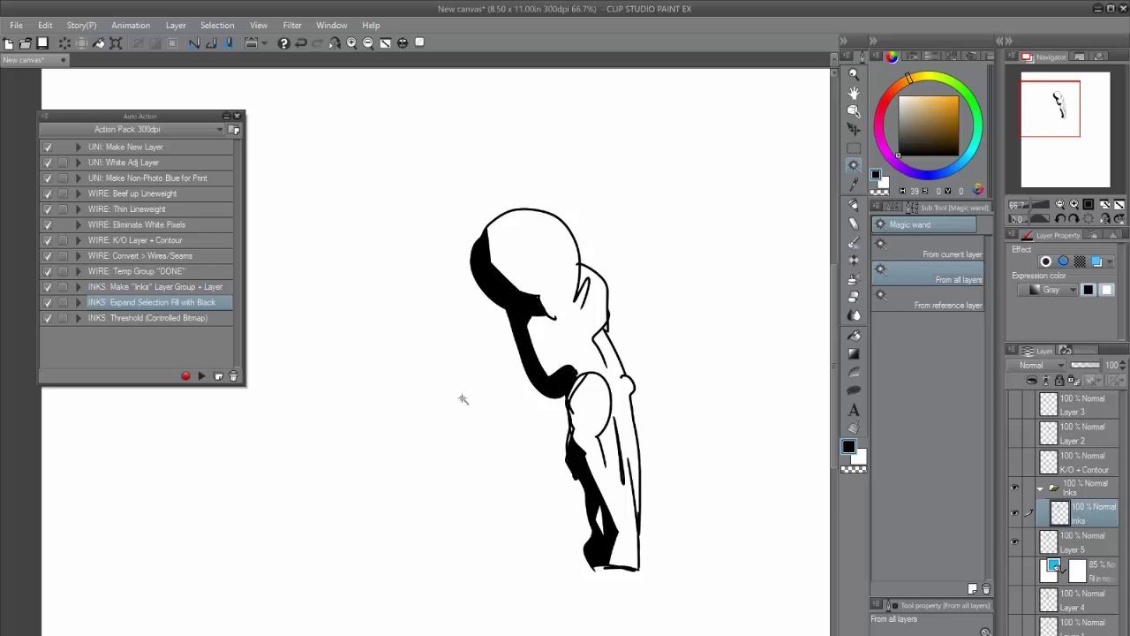
Draw a tilted four-sided box beside the figure and fill its interior using INKS: Expand Selection Fill with Black
{"action": "key", "text": "p"}
{"action": "mouse_move", "coordinate": [450, 343]}
{"action": "left_mouse_down"}
{"action": "mouse_move", "coordinate": [480, 444]}
{"action": "mouse_move", "coordinate": [342, 472]}
{"action": "mouse_move", "coordinate": [327, 375]}
{"action": "mouse_move", "coordinate": [374, 506]}
{"action": "left_mouse_up"}
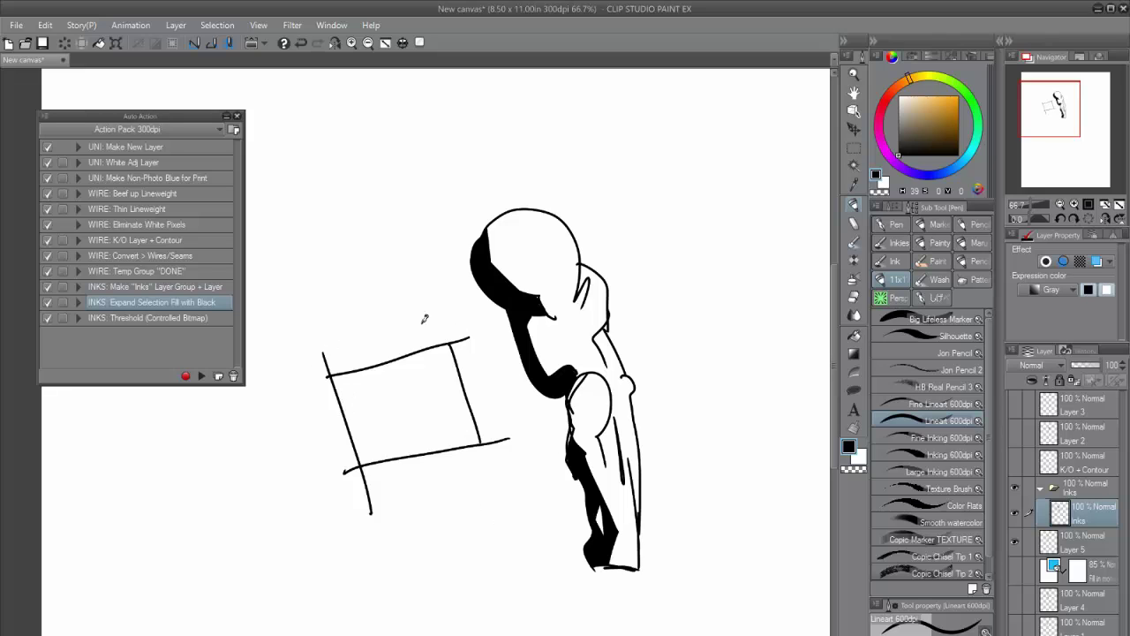
{"action": "mouse_move", "coordinate": [337, 371]}
{"action": "left_mouse_down"}
{"action": "mouse_move", "coordinate": [326, 378]}
{"action": "mouse_move", "coordinate": [357, 466]}
{"action": "left_mouse_up"}
{"action": "key", "text": "w"}
{"action": "left_click", "coordinate": [411, 381]}
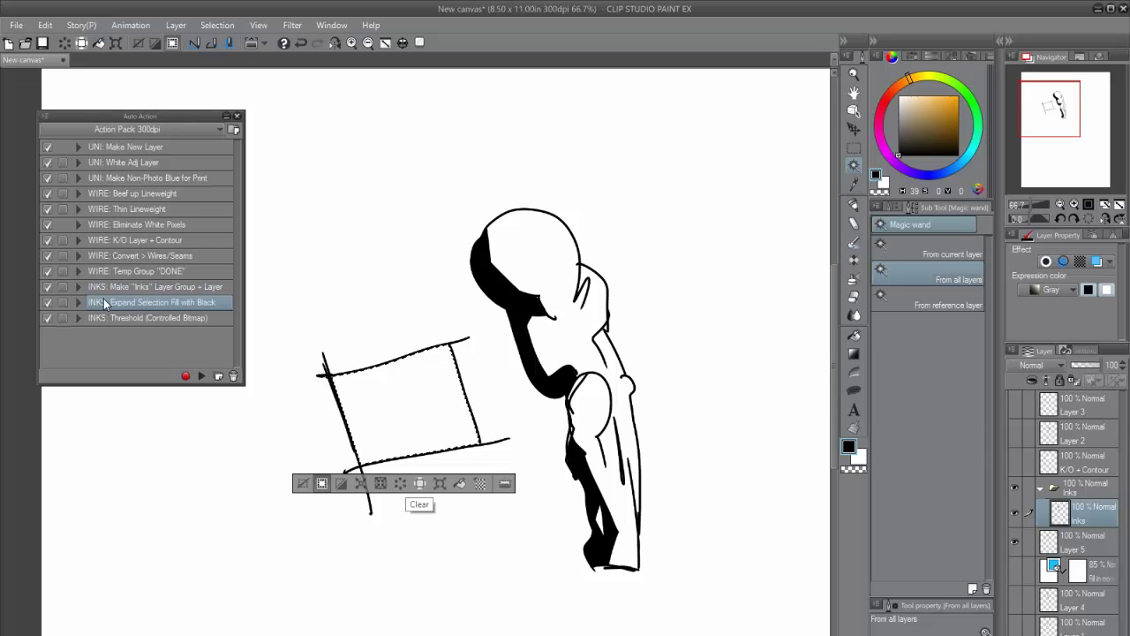
{"action": "left_click", "coordinate": [201, 376]}
Draw a slanted grid of crossing lines below the black box with the Lineart 600dpi pen
{"action": "key", "text": "p"}
{"action": "mouse_move", "coordinate": [372, 482]}
{"action": "left_mouse_down"}
{"action": "mouse_move", "coordinate": [494, 525]}
{"action": "mouse_move", "coordinate": [544, 579]}
{"action": "left_mouse_up"}
{"action": "left_click_drag", "start_coordinate": [318, 508], "coordinate": [509, 618]}
{"action": "left_click_drag", "start_coordinate": [280, 535], "coordinate": [468, 634]}
{"action": "left_click_drag", "start_coordinate": [241, 556], "coordinate": [370, 635]}
{"action": "left_click_drag", "start_coordinate": [521, 521], "coordinate": [415, 634]}
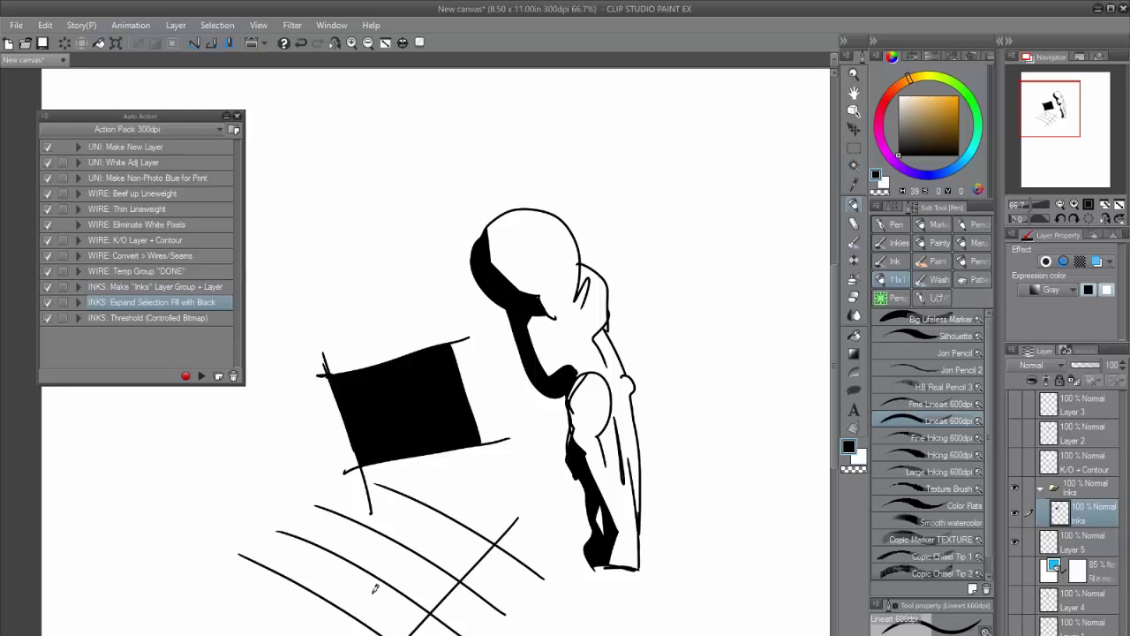
{"action": "left_click_drag", "start_coordinate": [371, 543], "coordinate": [474, 313]}
{"action": "left_click_drag", "start_coordinate": [580, 267], "coordinate": [431, 439]}
{"action": "mouse_move", "coordinate": [538, 256]}
{"action": "left_mouse_down"}
{"action": "mouse_move", "coordinate": [395, 411]}
{"action": "mouse_move", "coordinate": [362, 386]}
{"action": "left_mouse_up"}
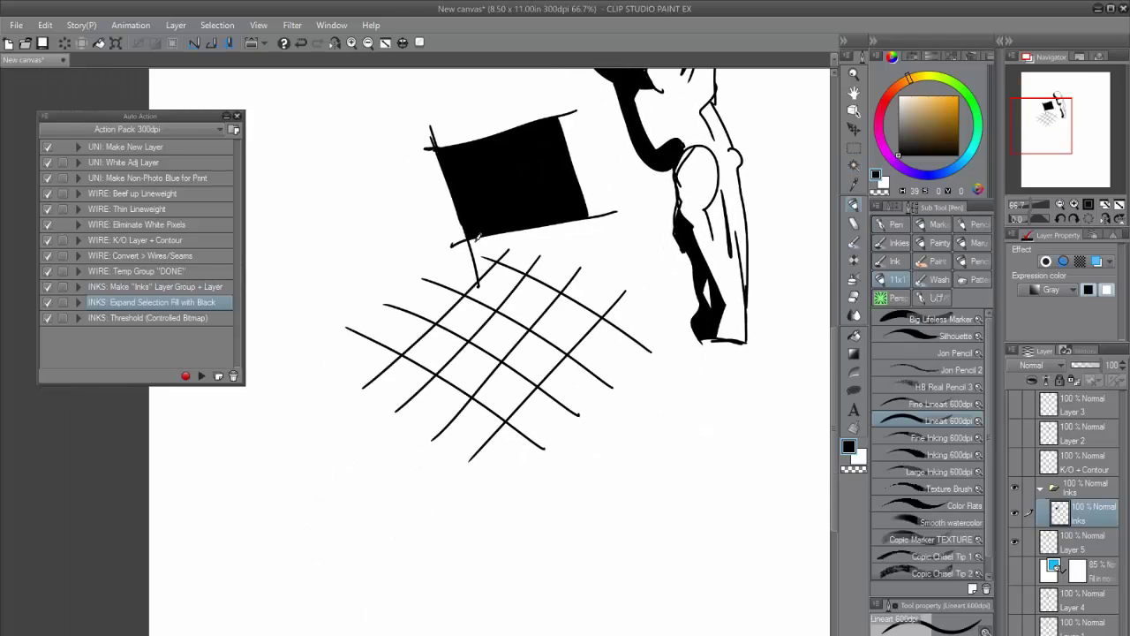
{"action": "left_click_drag", "start_coordinate": [482, 234], "coordinate": [332, 370]}
Select five alternating grid cells with the Magic wand and fill them through INKS: Expand Selection Fill with Black
{"action": "key", "text": "w"}
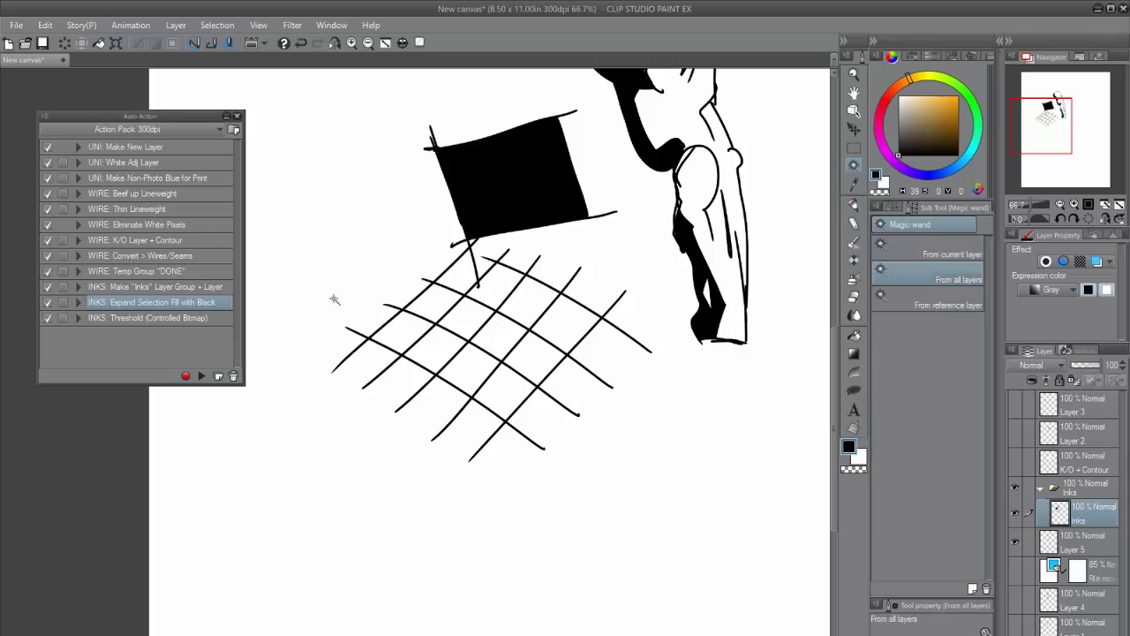
{"action": "left_click", "coordinate": [393, 330]}
{"action": "left_click", "coordinate": [456, 324], "text": "shift"}
{"action": "left_click", "coordinate": [526, 306], "text": "shift"}
{"action": "left_click", "coordinate": [532, 342], "text": "shift"}
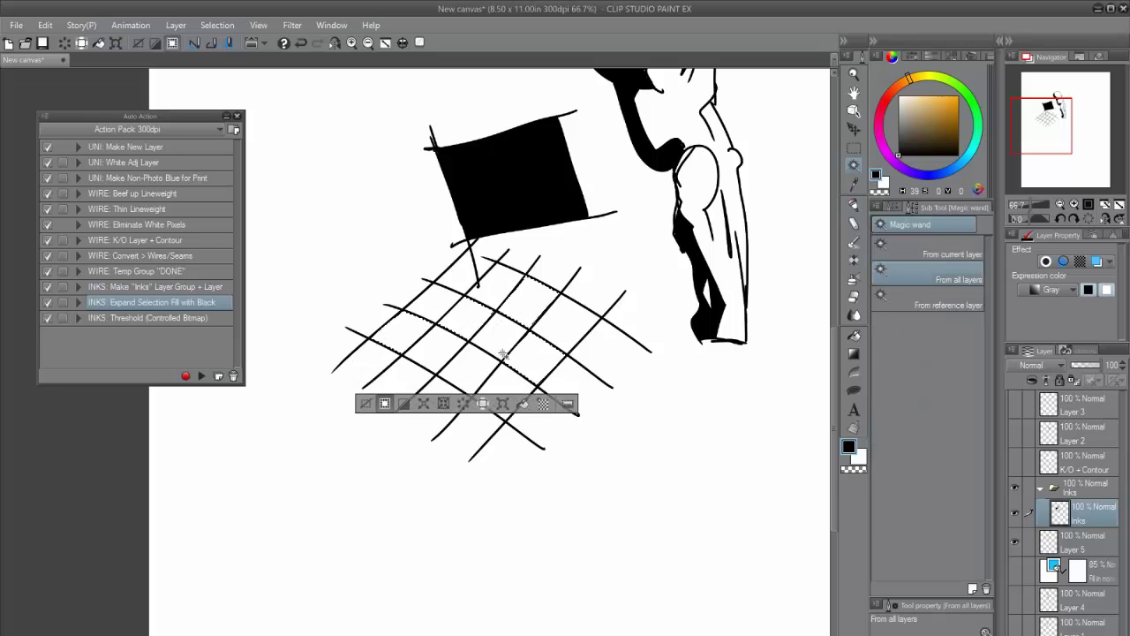
{"action": "left_click", "coordinate": [477, 375], "text": "shift"}
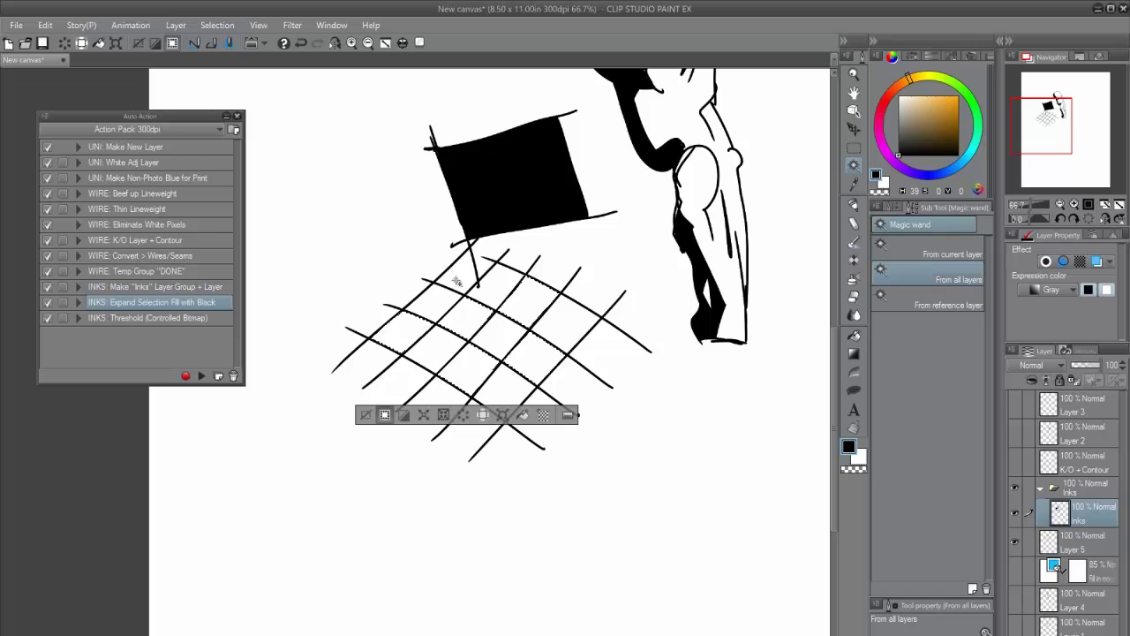
{"action": "left_click", "coordinate": [203, 377]}
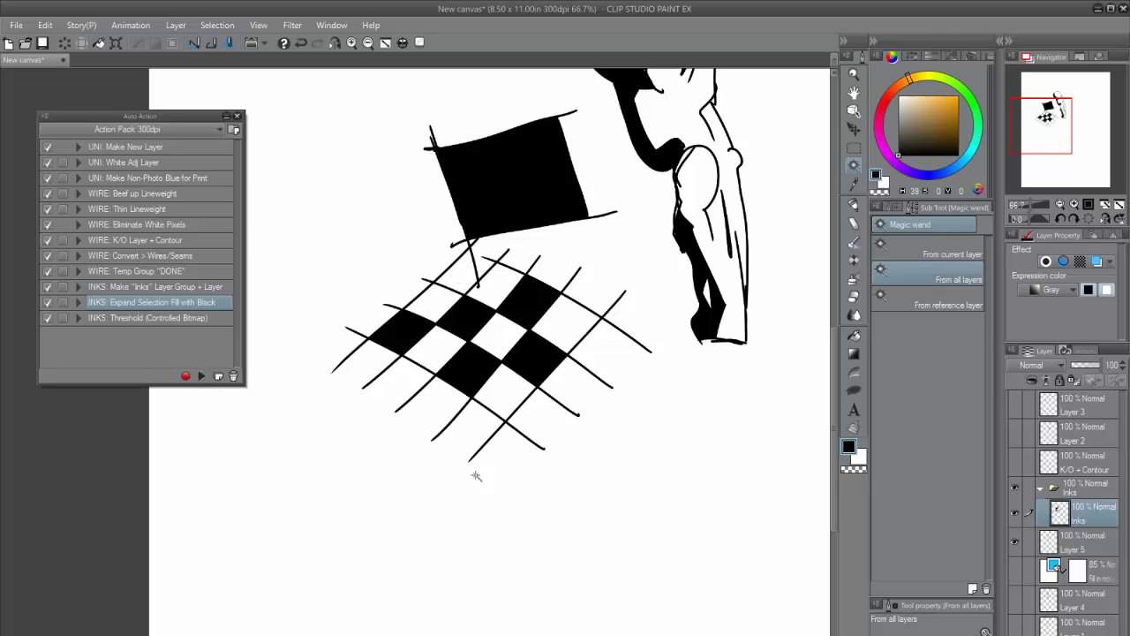
Draw a simple standing figure with a billowing cape, including fold lines, in the empty area beside the first figure
{"action": "scroll", "coordinate": [477, 497], "scroll_direction": "up", "scroll_amount": 1}
{"action": "scroll", "coordinate": [565, 473], "scroll_direction": "up", "scroll_amount": 1}
{"action": "left_click_drag", "start_coordinate": [566, 473], "coordinate": [513, 526]}
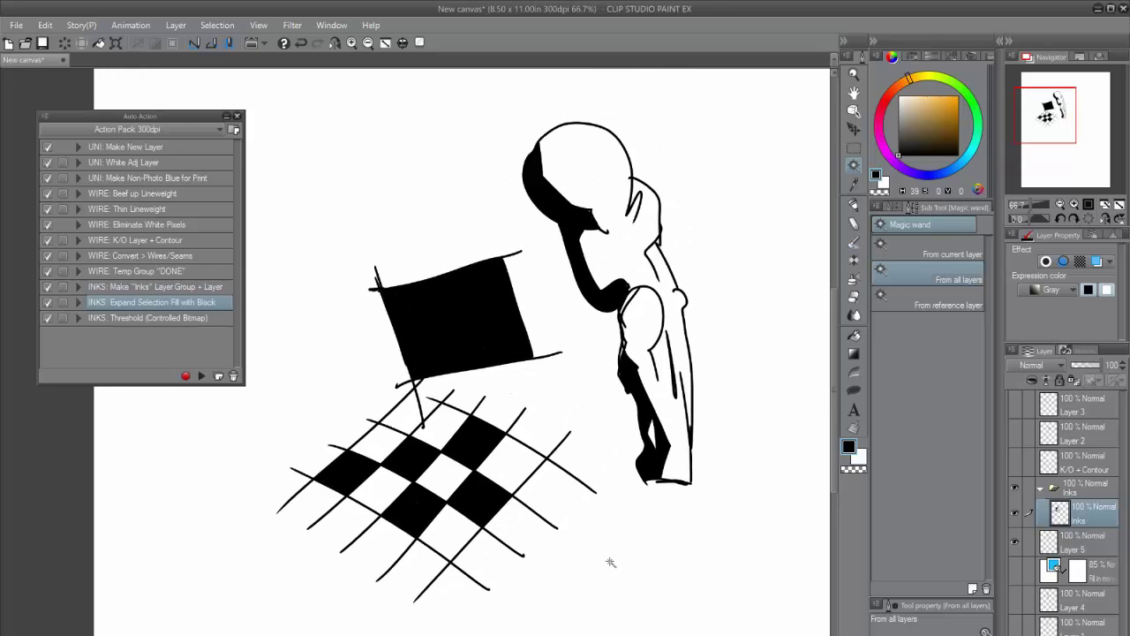
{"action": "left_click_drag", "start_coordinate": [581, 527], "coordinate": [322, 549]}
{"action": "left_click_drag", "start_coordinate": [527, 375], "coordinate": [505, 528]}
{"action": "key", "text": "p"}
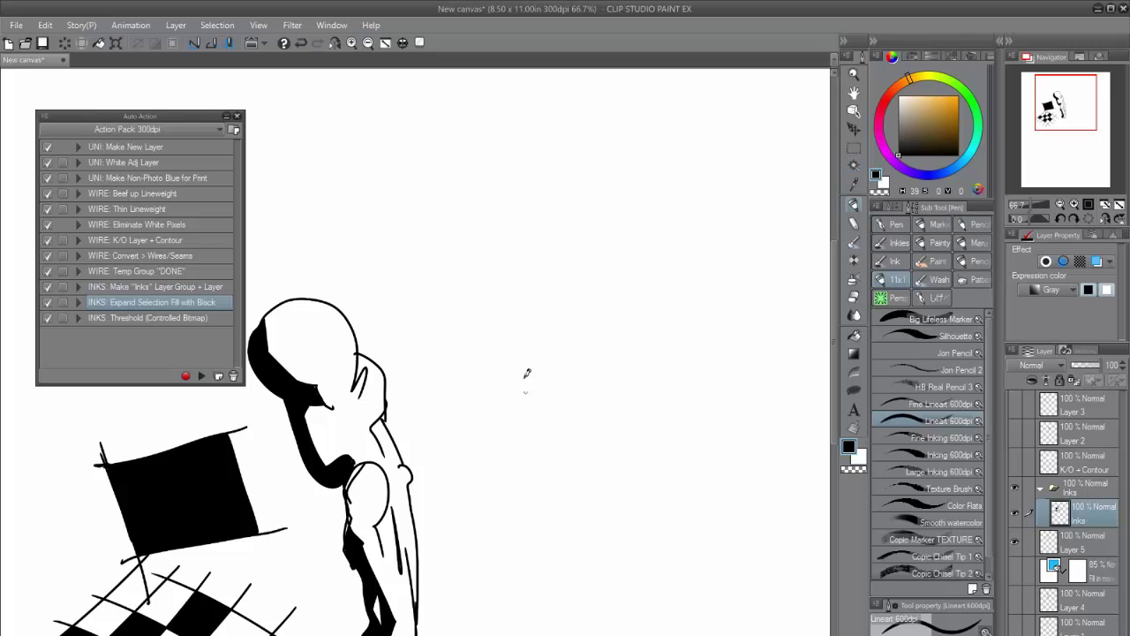
{"action": "mouse_move", "coordinate": [529, 421]}
{"action": "left_mouse_down"}
{"action": "mouse_move", "coordinate": [487, 457]}
{"action": "mouse_move", "coordinate": [512, 459]}
{"action": "mouse_move", "coordinate": [449, 459]}
{"action": "left_mouse_up"}
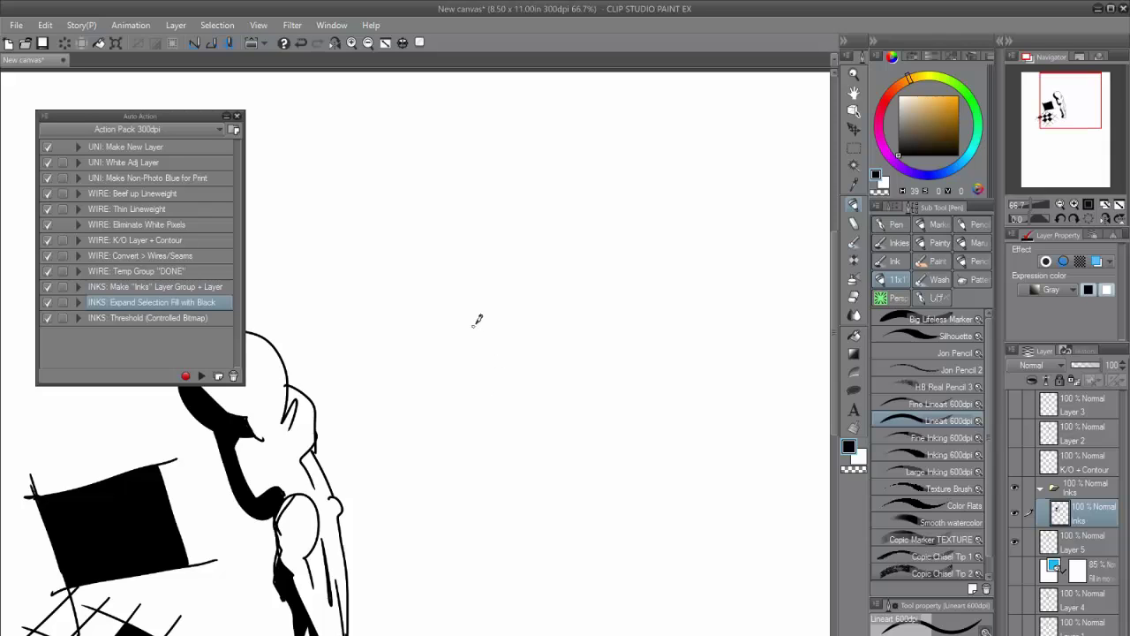
{"action": "mouse_move", "coordinate": [500, 316]}
{"action": "left_mouse_down"}
{"action": "mouse_move", "coordinate": [501, 364]}
{"action": "mouse_move", "coordinate": [496, 311]}
{"action": "left_mouse_up"}
{"action": "mouse_move", "coordinate": [447, 387]}
{"action": "left_mouse_down"}
{"action": "mouse_move", "coordinate": [522, 540]}
{"action": "mouse_move", "coordinate": [454, 523]}
{"action": "mouse_move", "coordinate": [525, 362]}
{"action": "mouse_move", "coordinate": [656, 287]}
{"action": "mouse_move", "coordinate": [699, 487]}
{"action": "mouse_move", "coordinate": [514, 456]}
{"action": "left_mouse_up"}
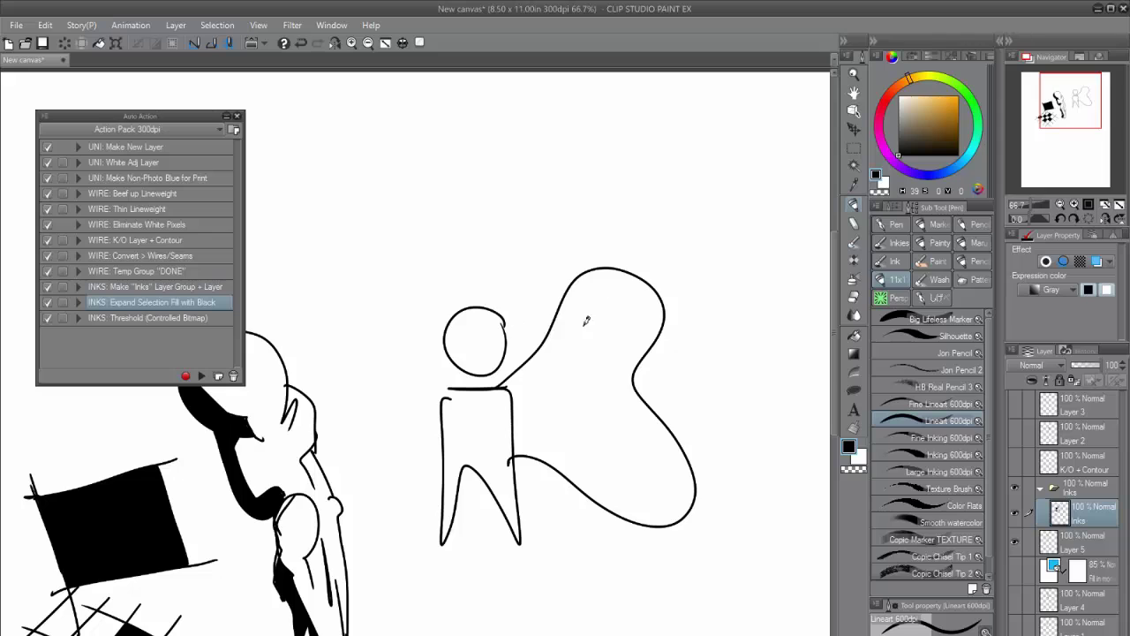
{"action": "left_click_drag", "start_coordinate": [651, 293], "coordinate": [601, 338]}
{"action": "left_click_drag", "start_coordinate": [597, 327], "coordinate": [533, 375]}
{"action": "left_click_drag", "start_coordinate": [521, 413], "coordinate": [676, 435]}
{"action": "left_click_drag", "start_coordinate": [668, 304], "coordinate": [643, 382]}
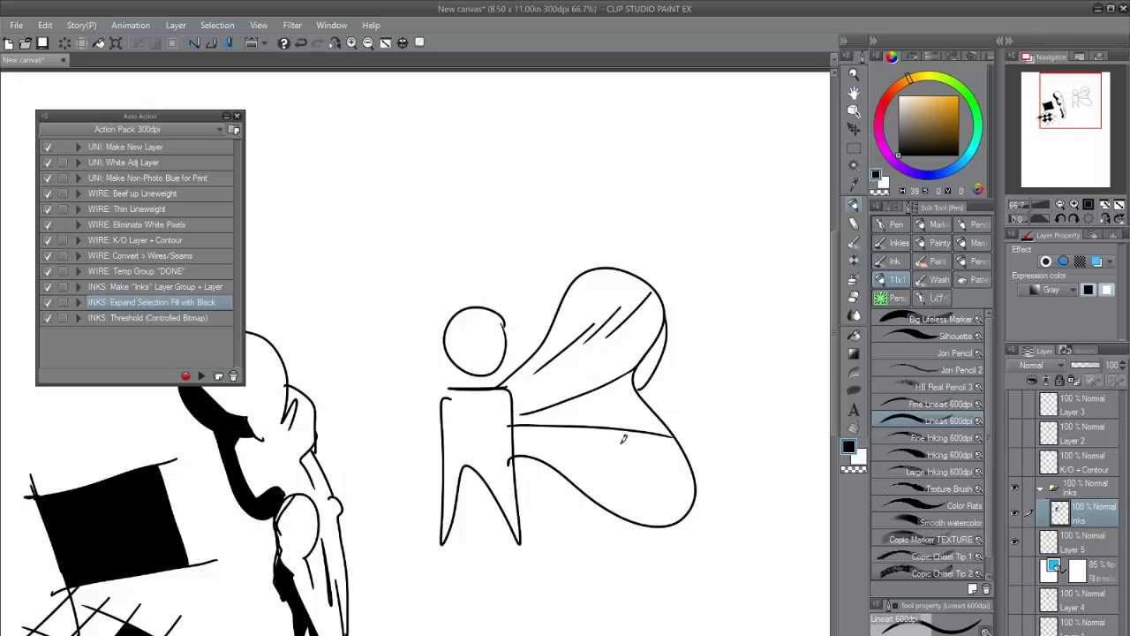
Select the cape's lower section and small edge fold, and fill both through INKS: Expand Selection Fill with Black
{"action": "key", "text": "w"}
{"action": "left_click", "coordinate": [645, 367]}
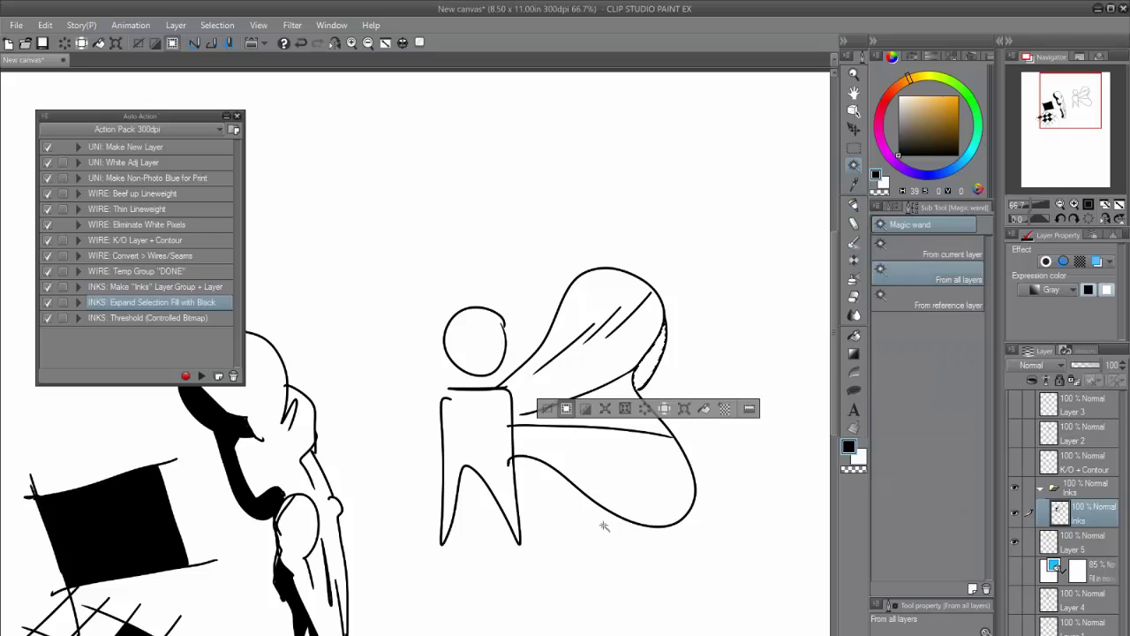
{"action": "left_click", "coordinate": [595, 469], "text": "shift"}
{"action": "left_click", "coordinate": [201, 375]}
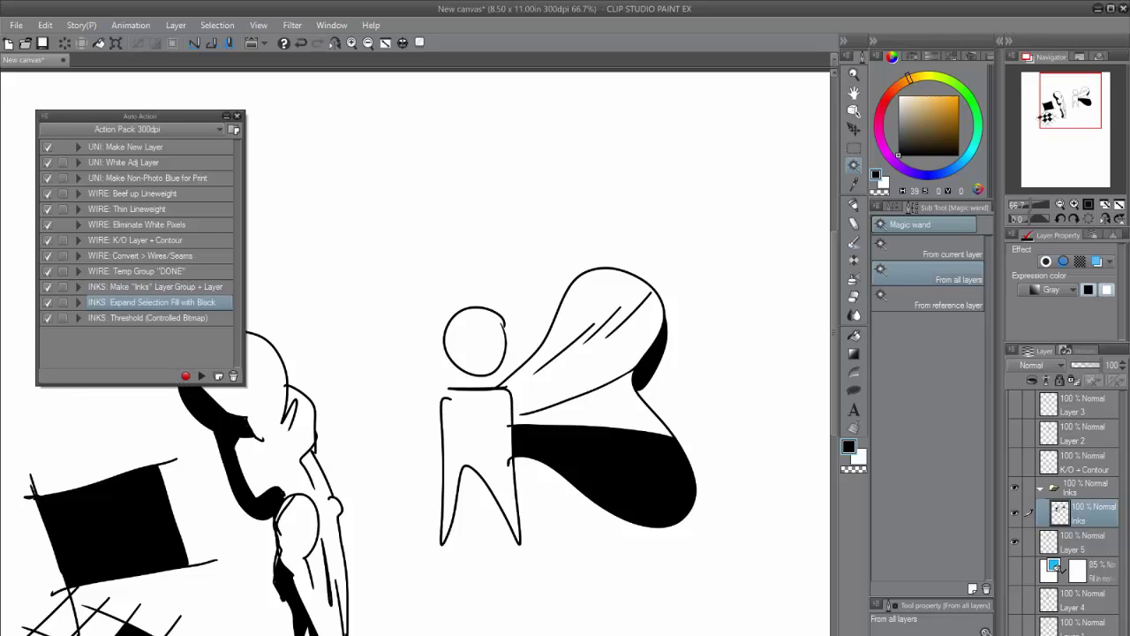
Try the INKS: Threshold (Controlled Bitmap) action above the Inks layer, undo it, and run it above Layer 3
{"action": "left_click_drag", "start_coordinate": [441, 635], "coordinate": [648, 521]}
{"action": "left_click_drag", "start_coordinate": [484, 568], "coordinate": [444, 628]}
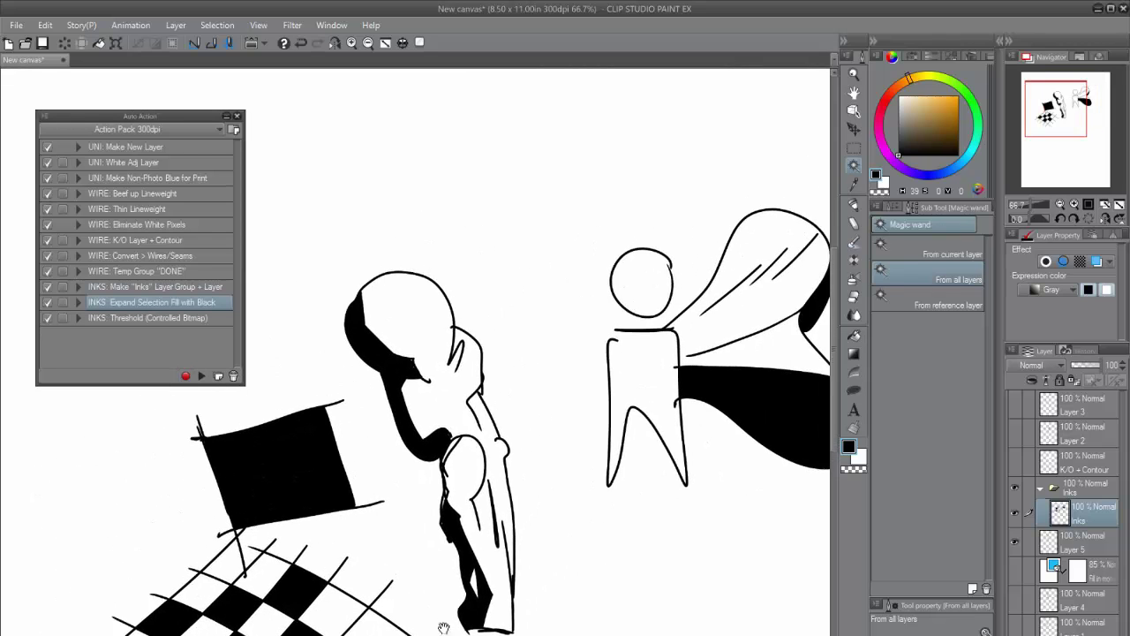
{"action": "left_click", "coordinate": [175, 317]}
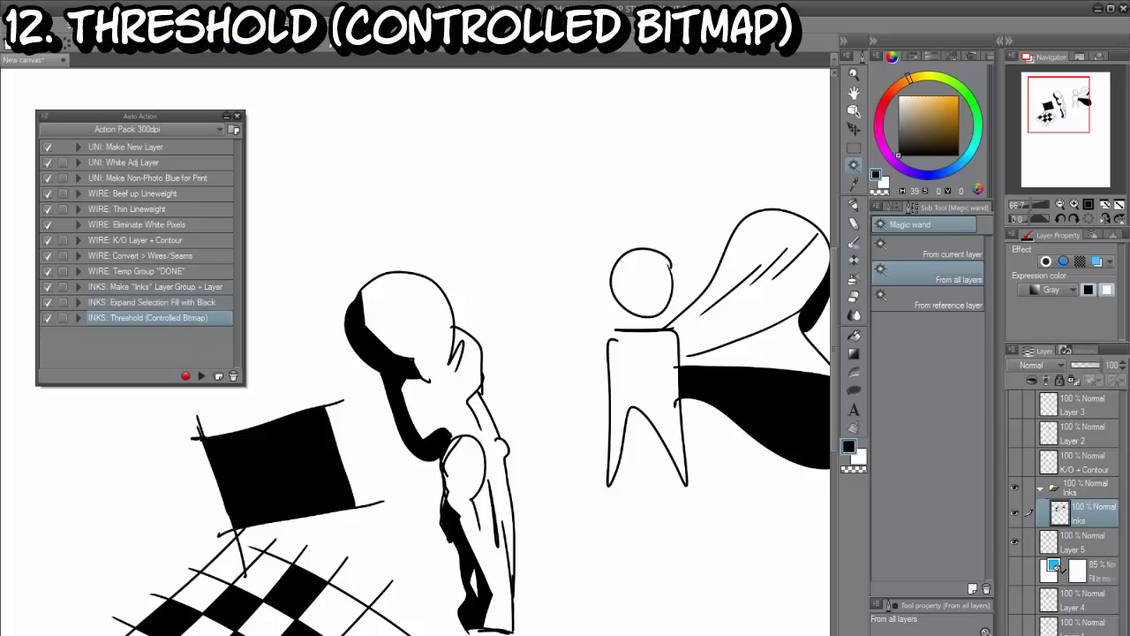
{"action": "left_click_drag", "start_coordinate": [586, 634], "coordinate": [547, 587]}
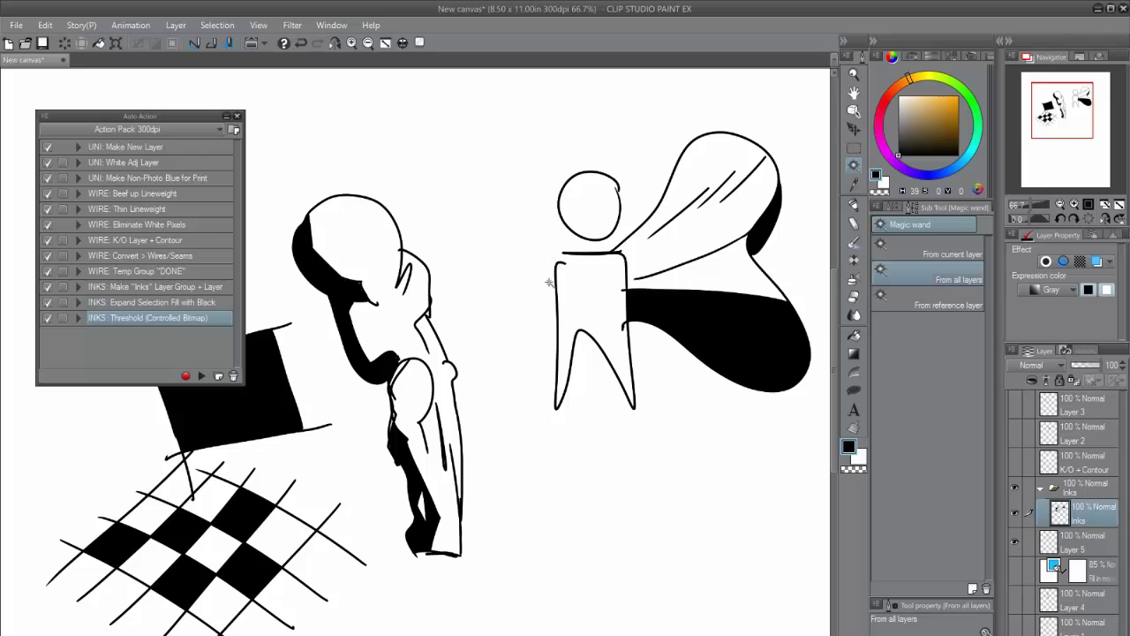
{"action": "left_click", "coordinate": [451, 444]}
{"action": "key", "text": "ctrl+d"}
{"action": "key", "text": "p"}
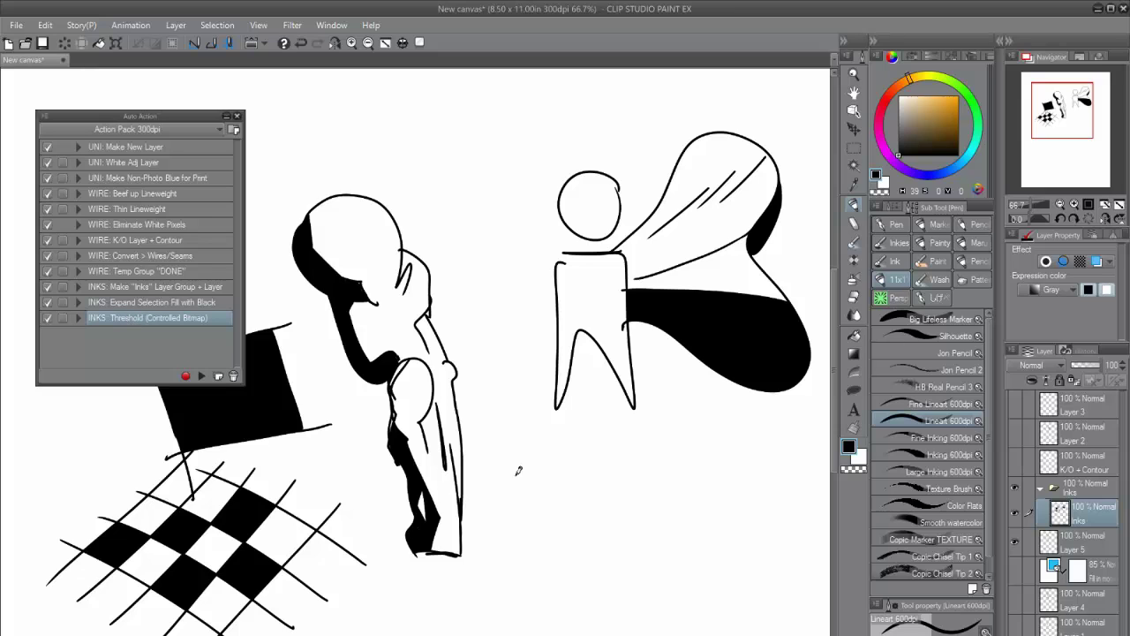
{"action": "left_click", "coordinate": [202, 377]}
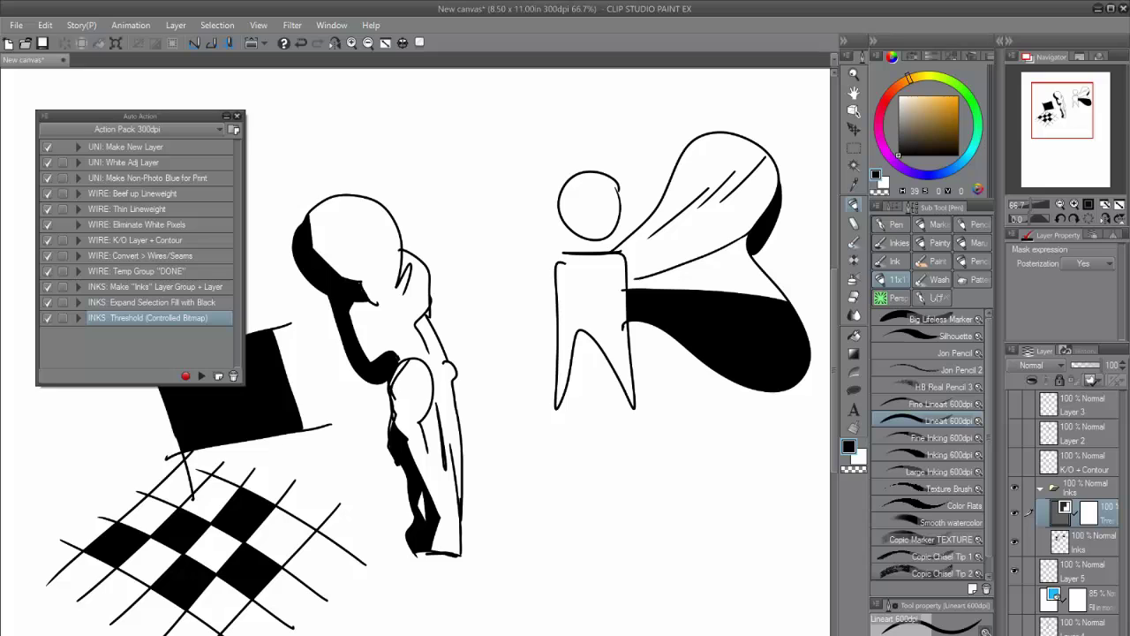
{"action": "left_click", "coordinate": [300, 42]}
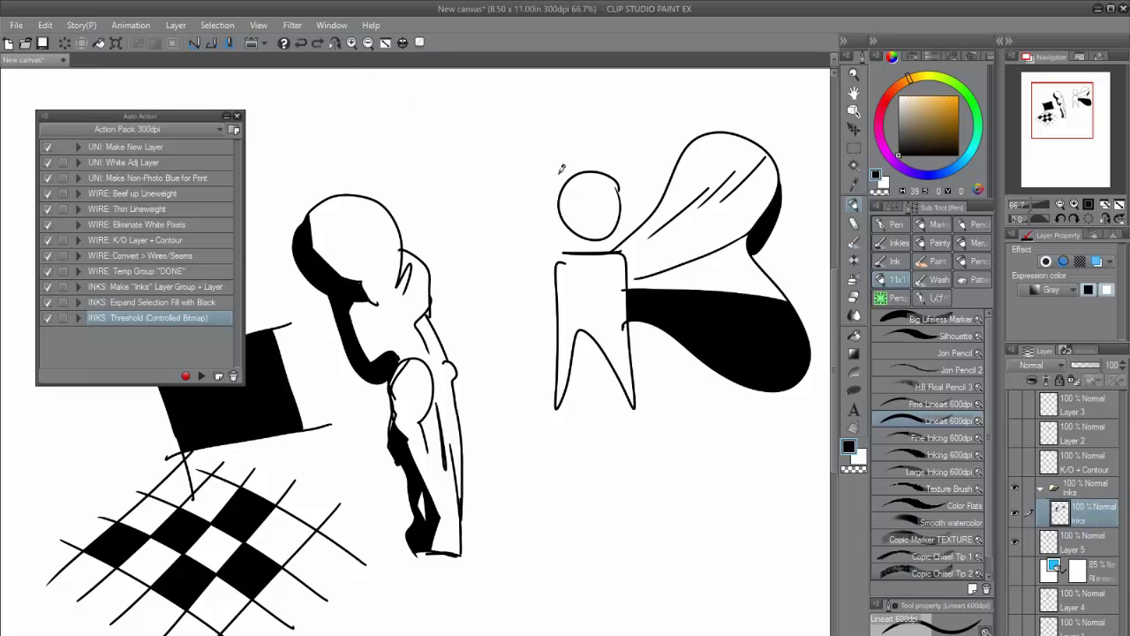
{"action": "left_click", "coordinate": [1070, 409]}
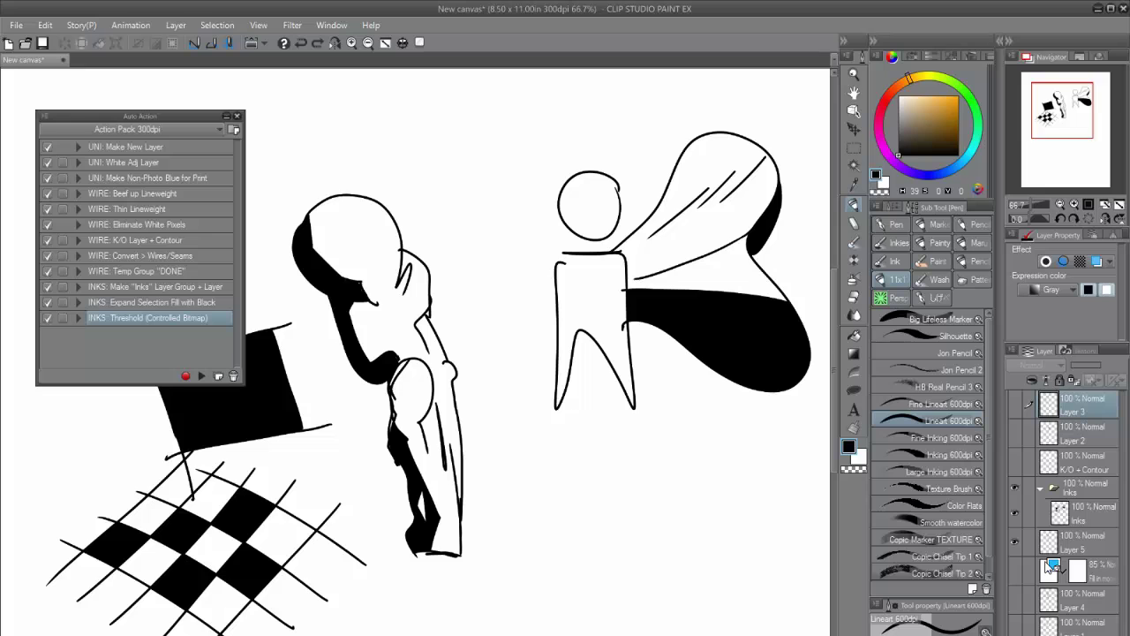
{"action": "left_click", "coordinate": [202, 376]}
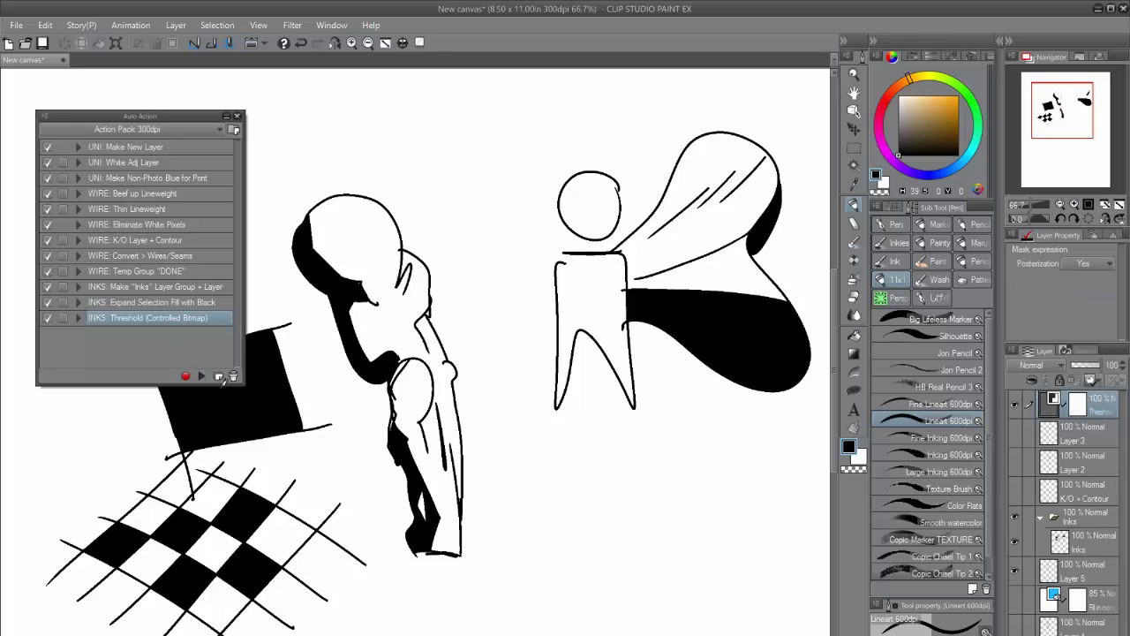
Compare the caped figure's line edges at 400% with the Threshold layer hidden and shown
{"action": "scroll", "coordinate": [532, 452], "scroll_direction": "up", "scroll_amount": 5}
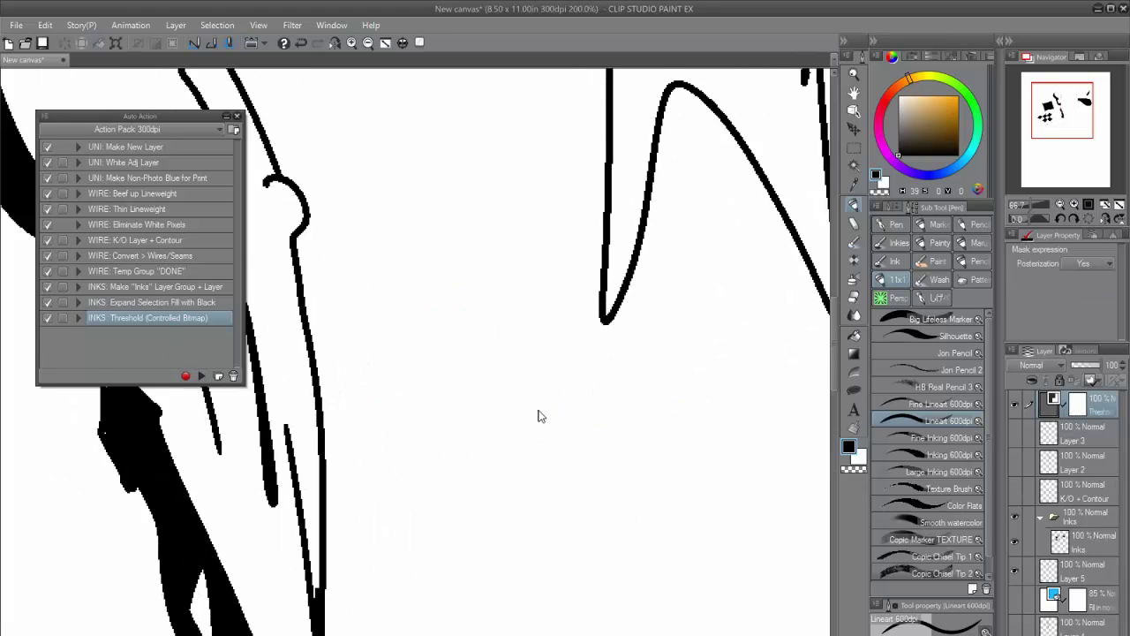
{"action": "left_click_drag", "start_coordinate": [595, 263], "coordinate": [503, 545]}
{"action": "left_click", "coordinate": [1016, 402]}
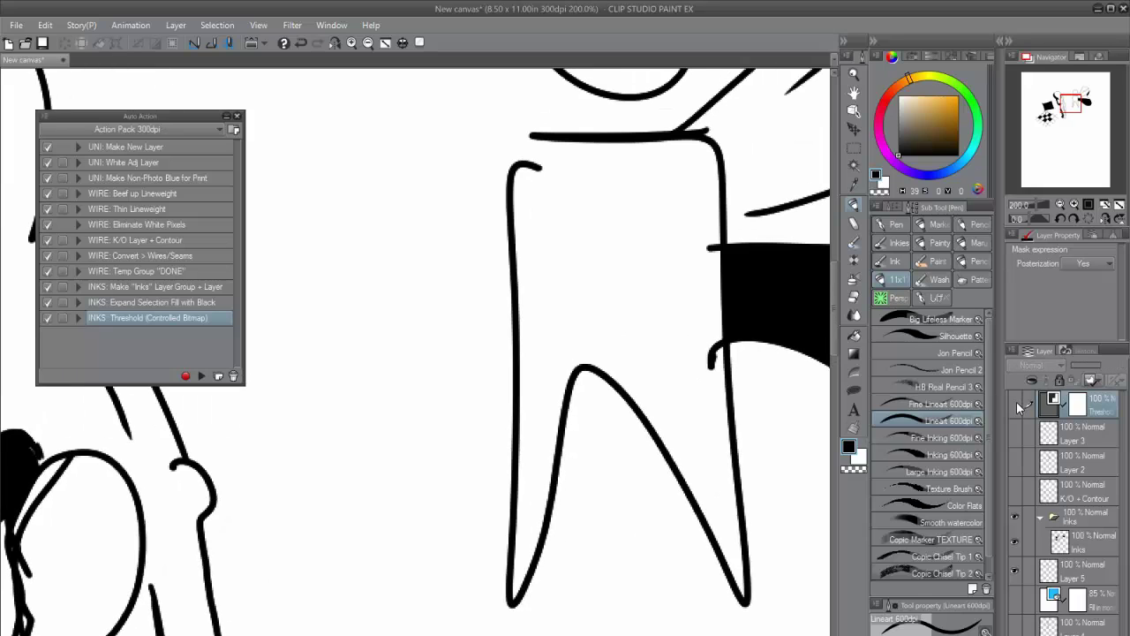
{"action": "scroll", "coordinate": [592, 457], "scroll_direction": "up", "scroll_amount": 2}
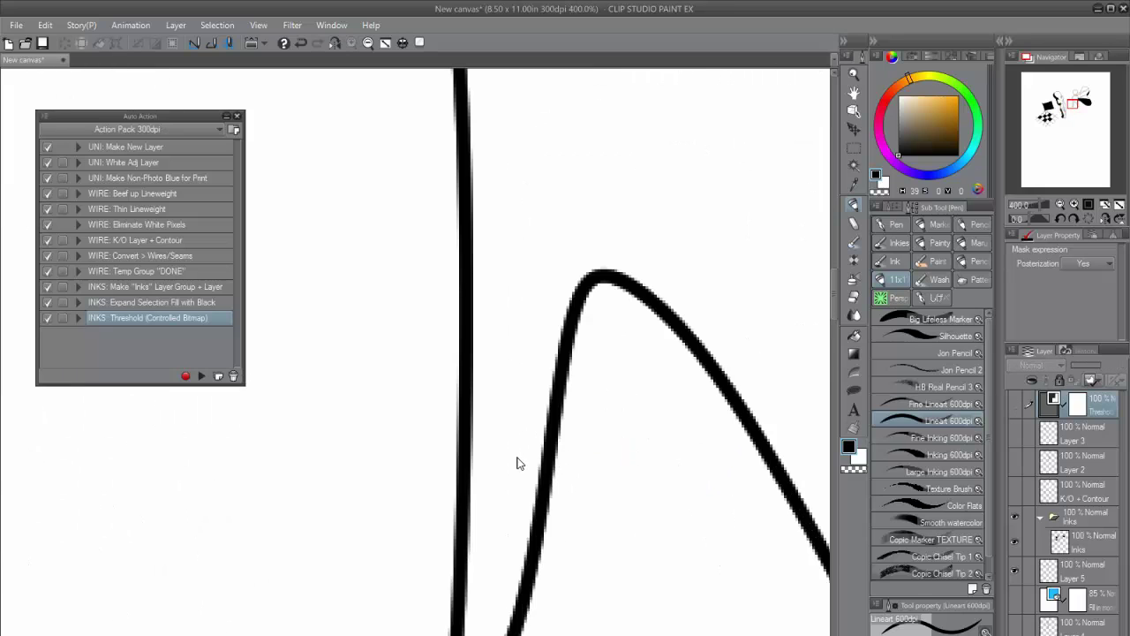
{"action": "left_click_drag", "start_coordinate": [521, 461], "coordinate": [498, 412]}
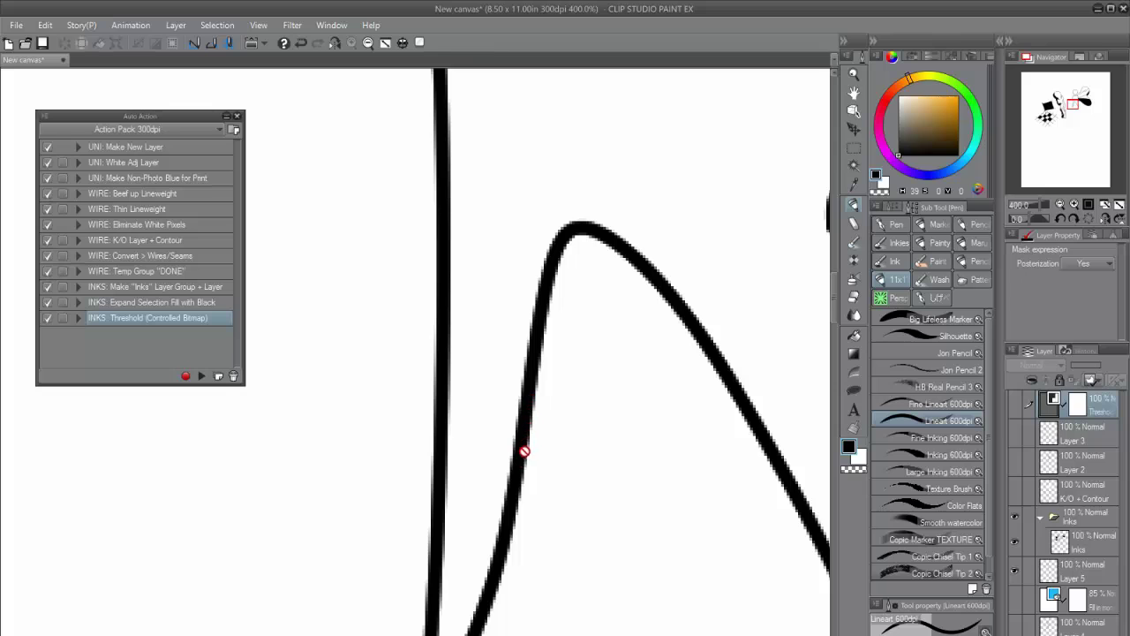
{"action": "left_click", "coordinate": [1015, 403]}
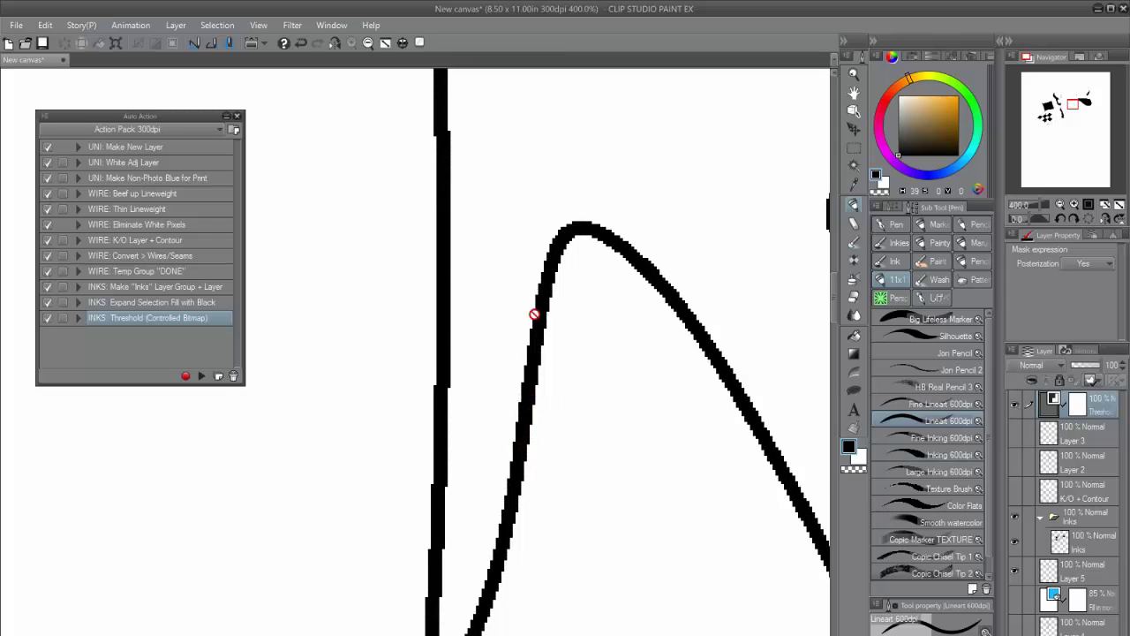
{"action": "scroll", "coordinate": [341, 585], "scroll_direction": "down", "scroll_amount": 6}
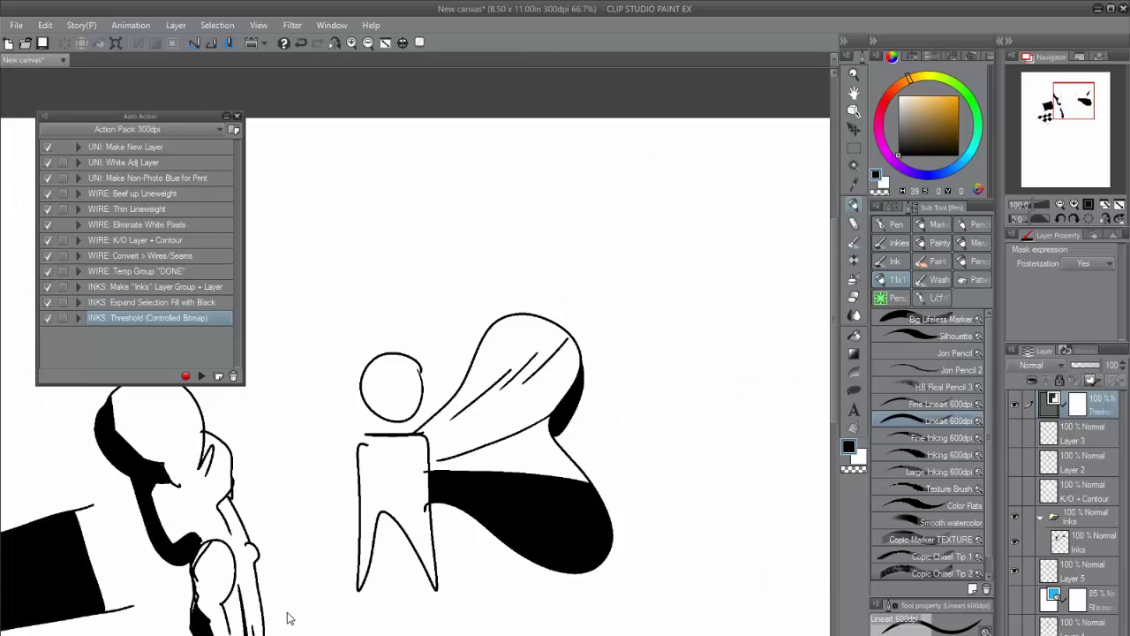
{"action": "mouse_move", "coordinate": [285, 615]}
{"action": "left_mouse_down"}
{"action": "mouse_move", "coordinate": [336, 612]}
{"action": "mouse_move", "coordinate": [461, 573]}
{"action": "mouse_move", "coordinate": [433, 581]}
{"action": "mouse_move", "coordinate": [444, 571]}
{"action": "left_mouse_up"}
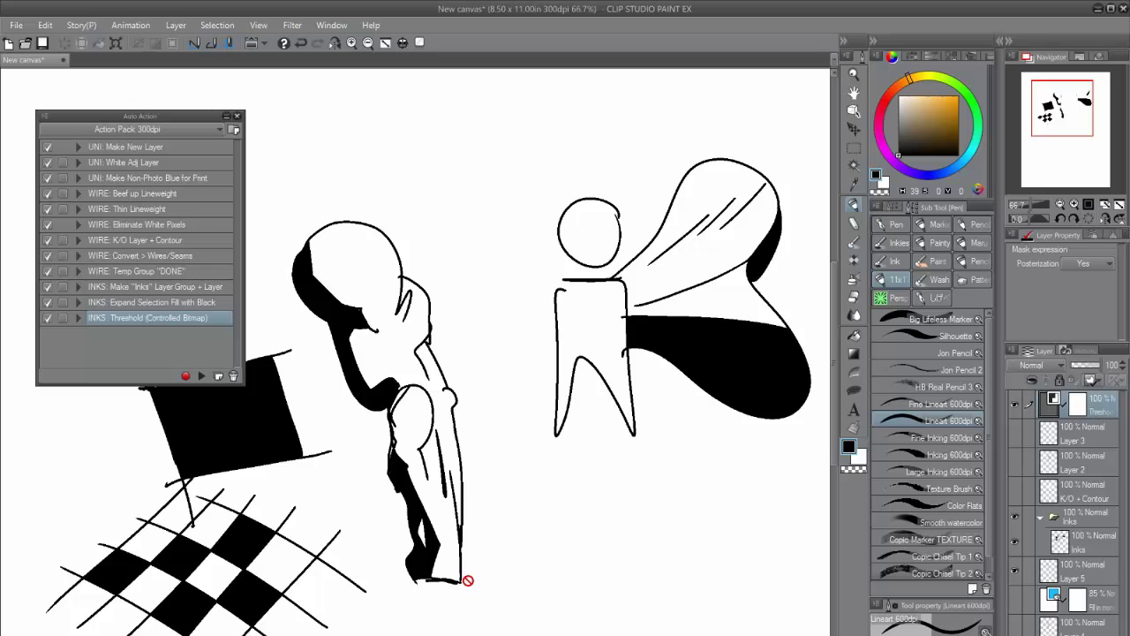
Preview the Threshold layer's effect at different binarization values, including 187, 15 and 247, and cancel the changes
{"action": "double_click", "coordinate": [1053, 404]}
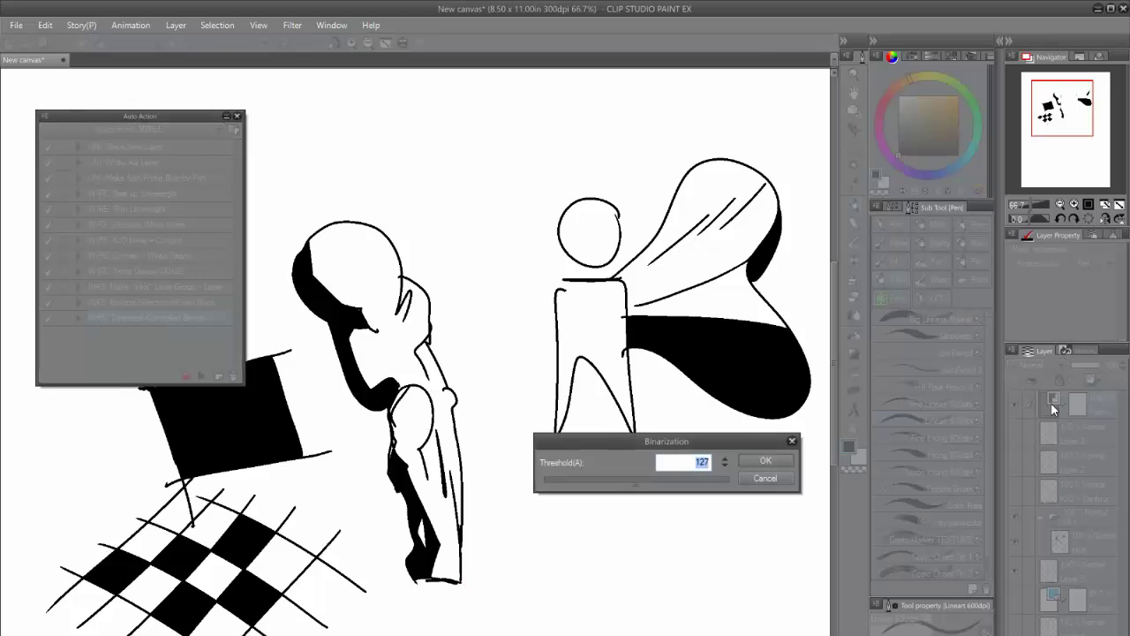
{"action": "key", "text": "Return"}
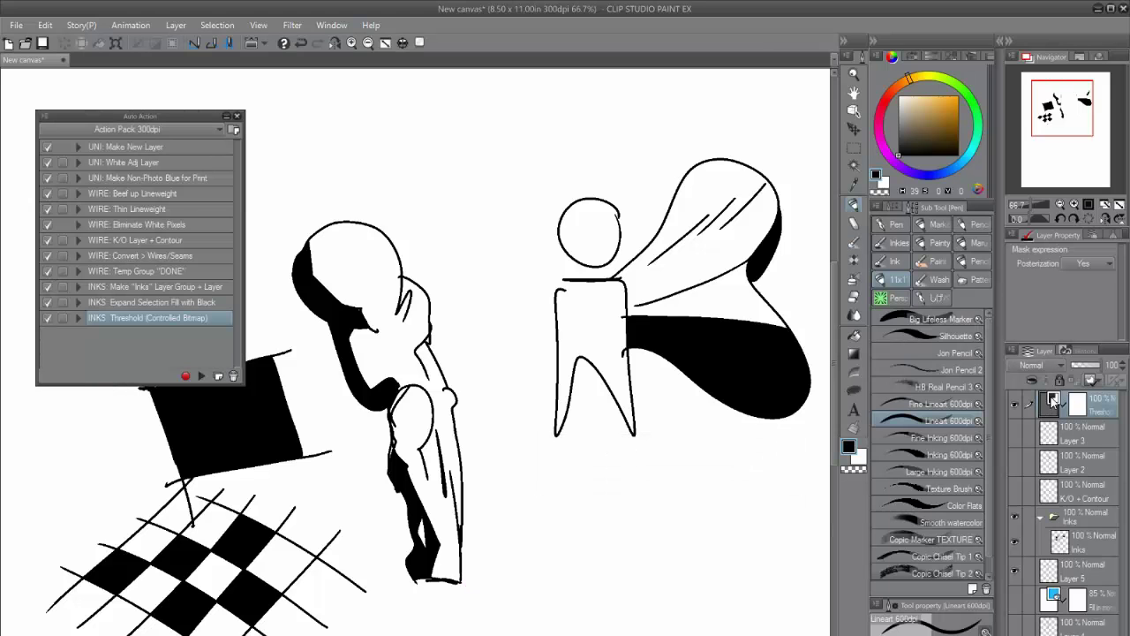
{"action": "double_click", "coordinate": [1053, 404]}
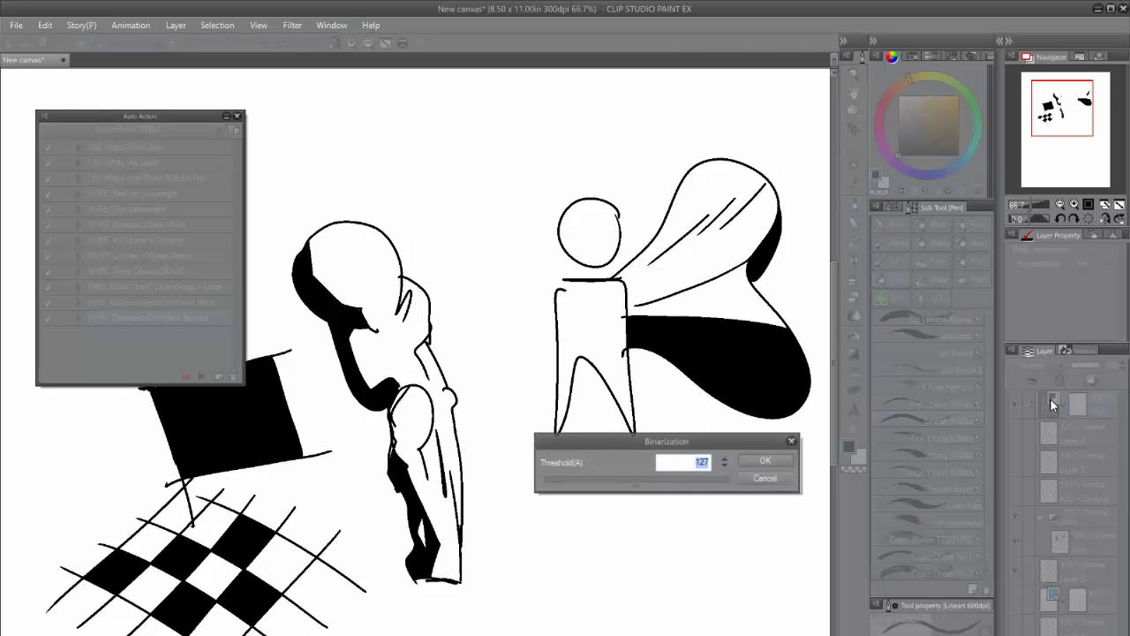
{"action": "left_click_drag", "start_coordinate": [593, 445], "coordinate": [598, 484]}
{"action": "left_click", "coordinate": [664, 528]}
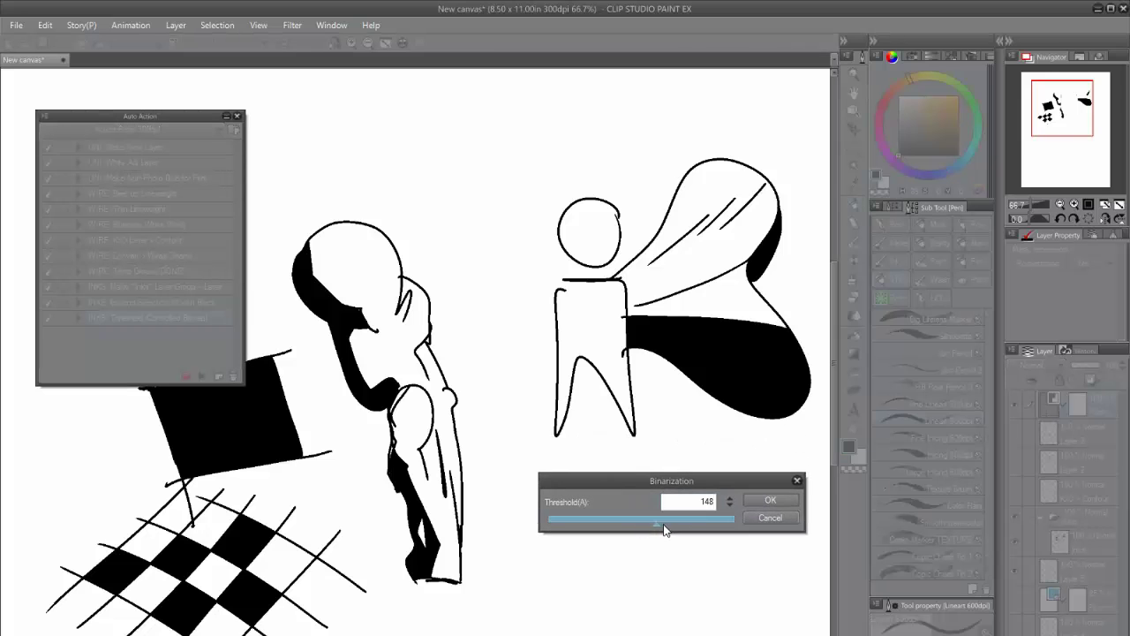
{"action": "left_click", "coordinate": [674, 529]}
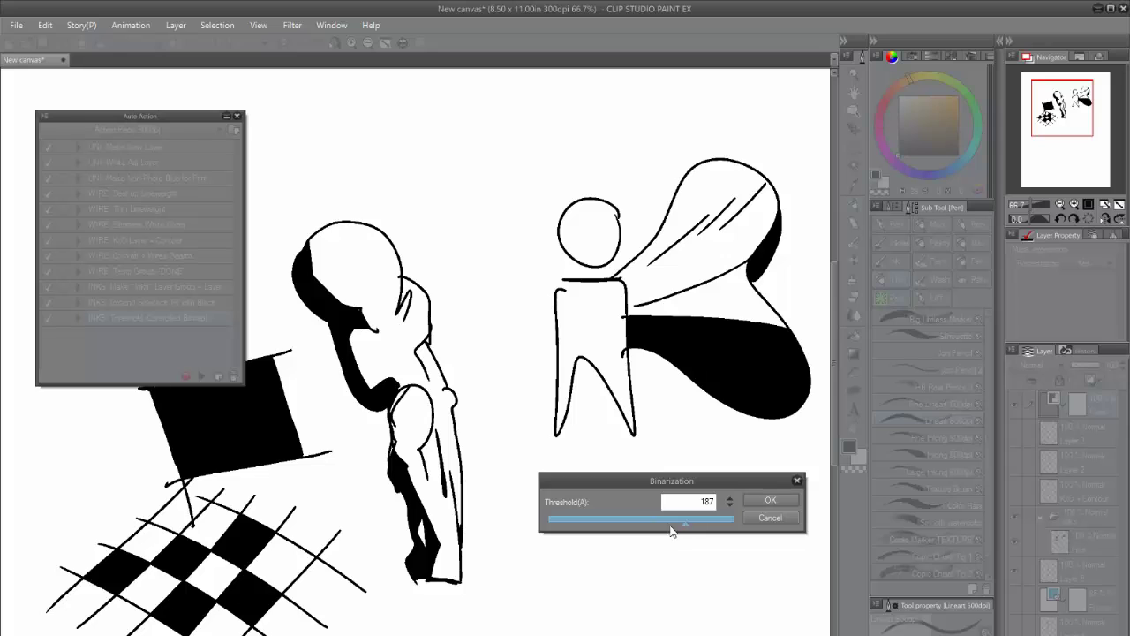
{"action": "left_click", "coordinate": [584, 530]}
{"action": "left_click", "coordinate": [562, 529]}
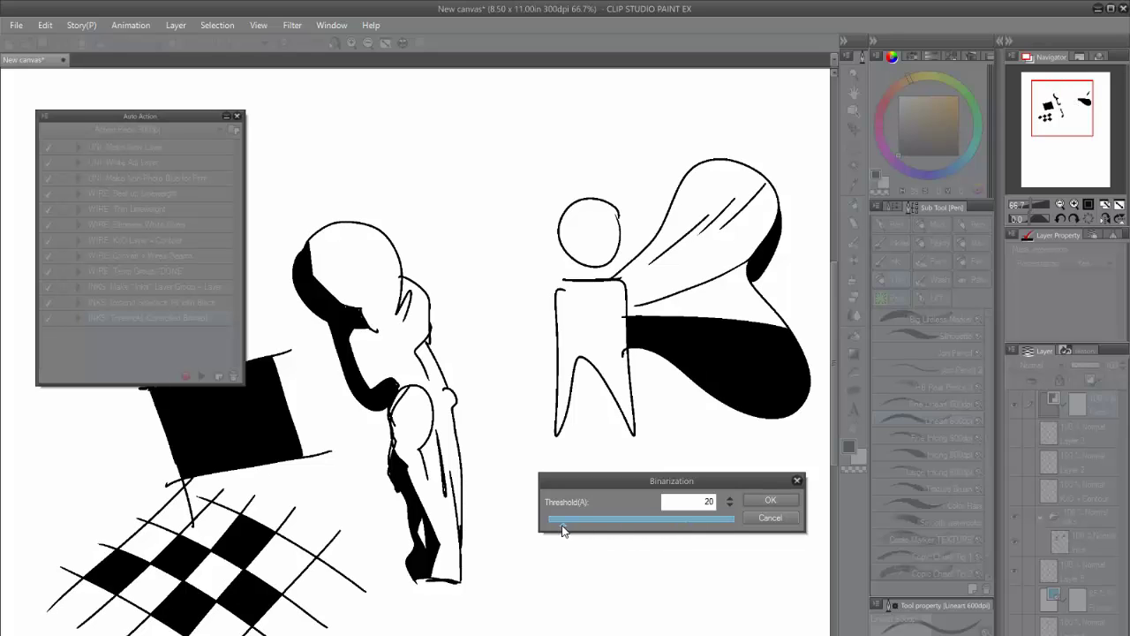
{"action": "left_click", "coordinate": [559, 522]}
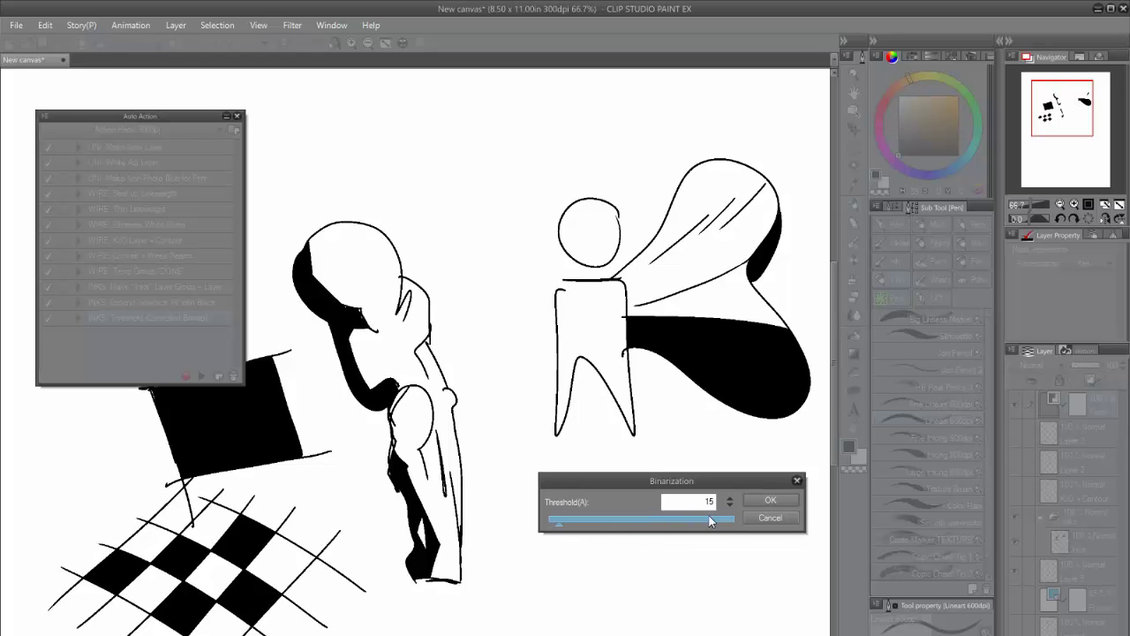
{"action": "left_click", "coordinate": [729, 524]}
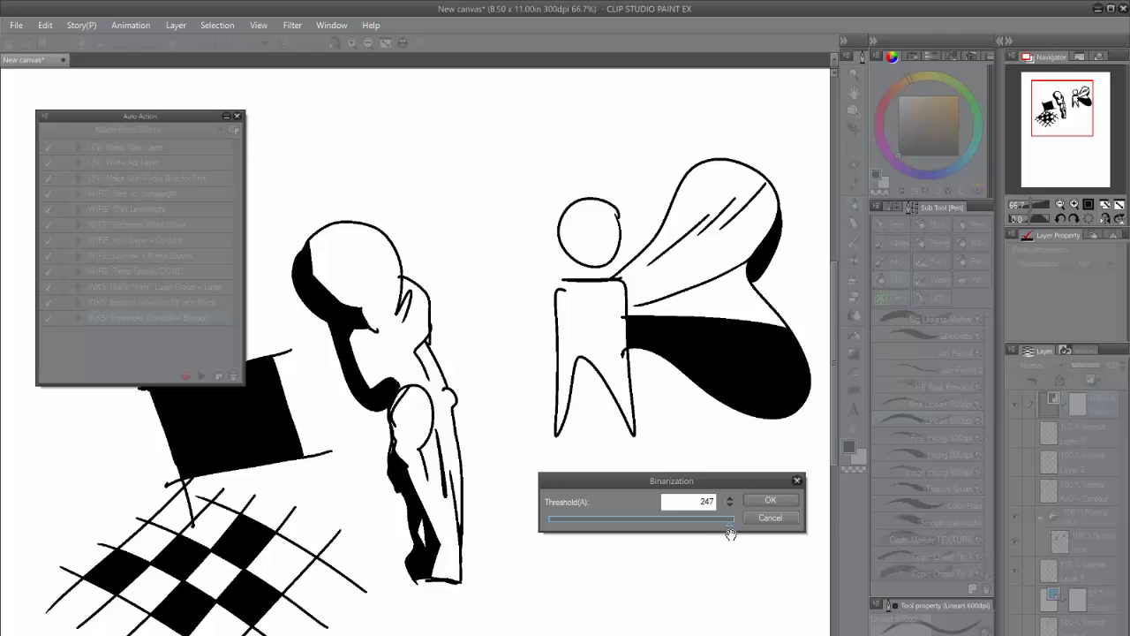
{"action": "left_click", "coordinate": [770, 519]}
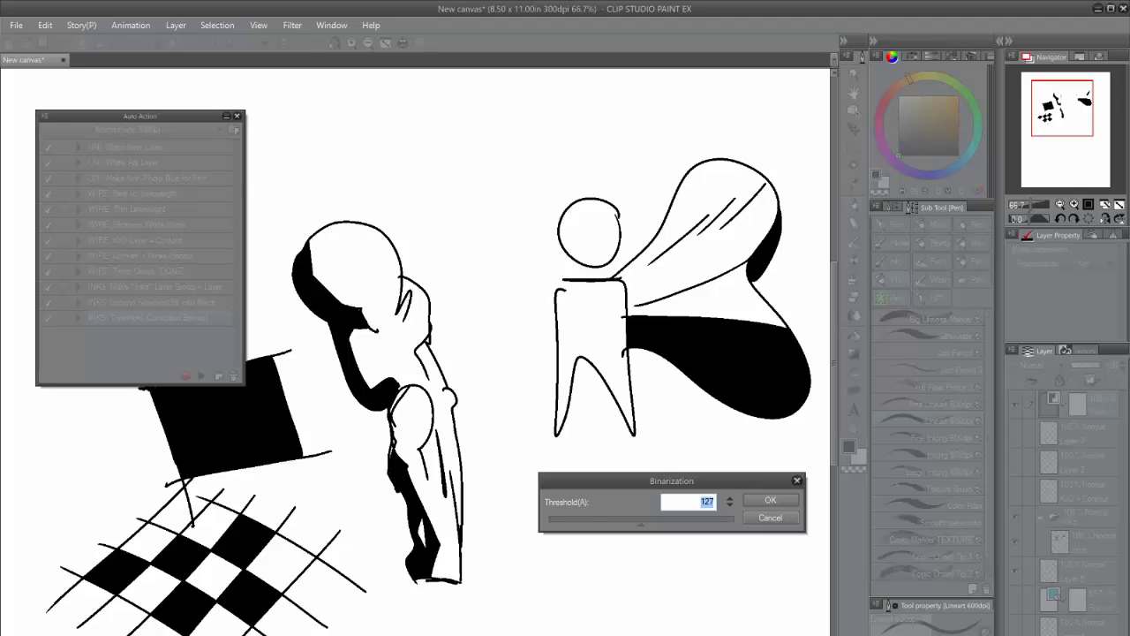
{"action": "left_click", "coordinate": [764, 519]}
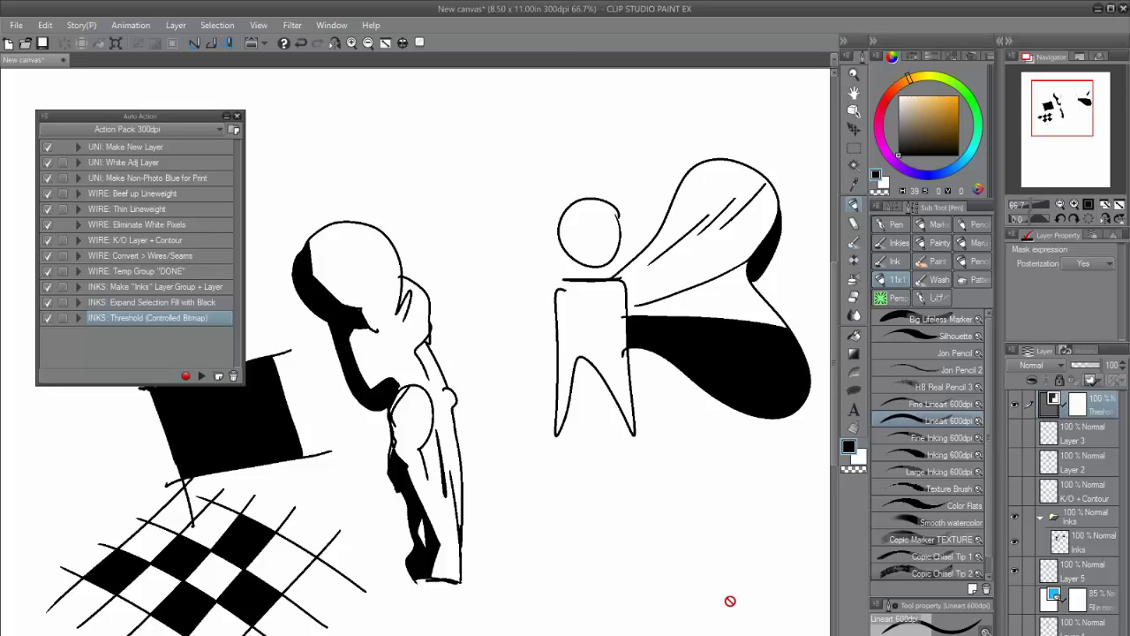
Open Shortcut Settings, look through the setting areas, and list the Action Pack 300dpi actions under Auto Action
{"action": "left_click", "coordinate": [15, 25]}
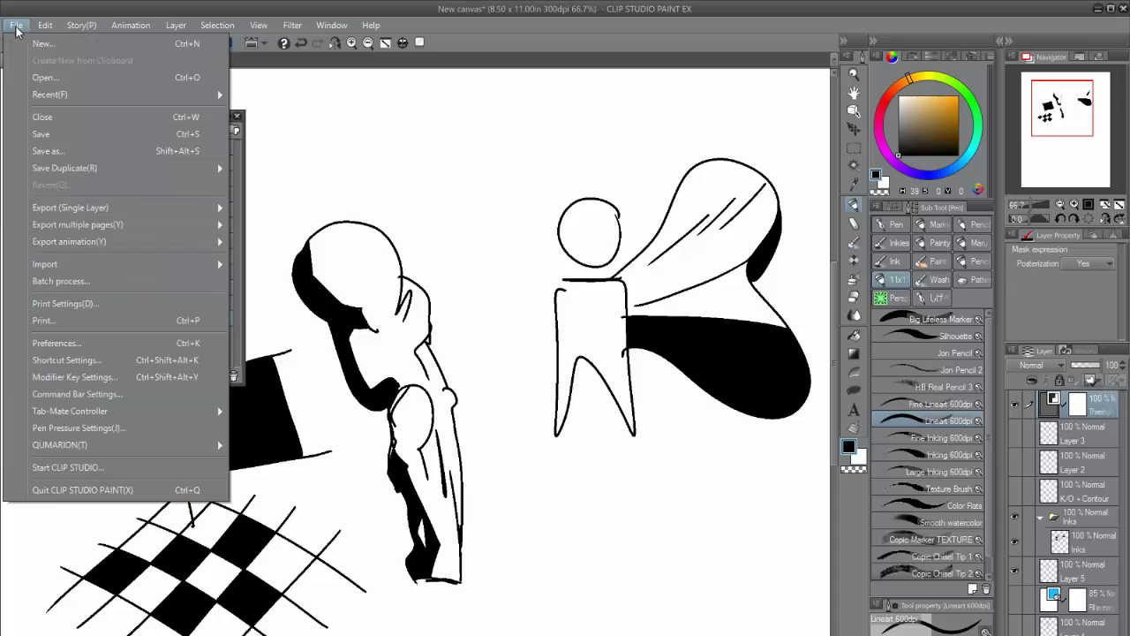
{"action": "left_click", "coordinate": [61, 359]}
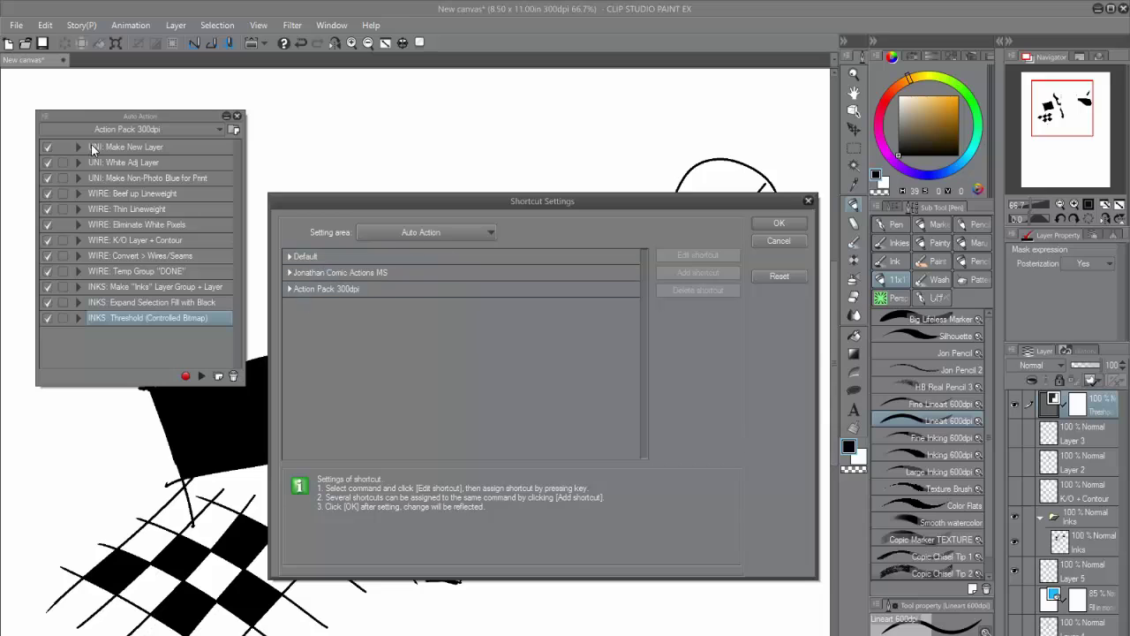
{"action": "left_click", "coordinate": [388, 232]}
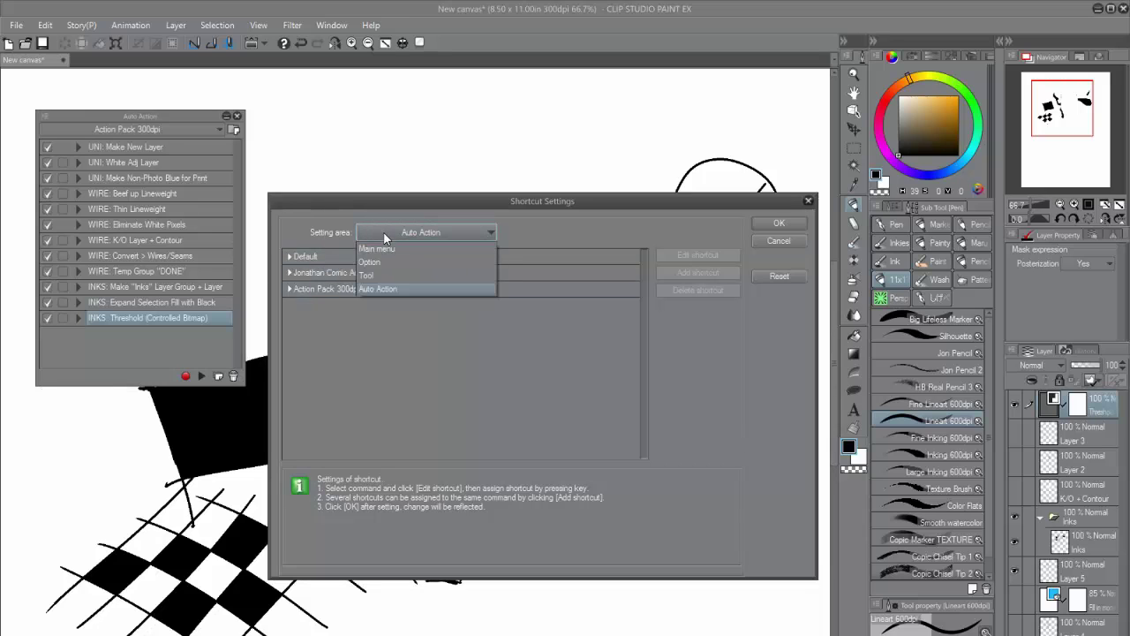
{"action": "left_click", "coordinate": [371, 249]}
{"action": "left_click", "coordinate": [369, 232]}
{"action": "left_click", "coordinate": [363, 260]}
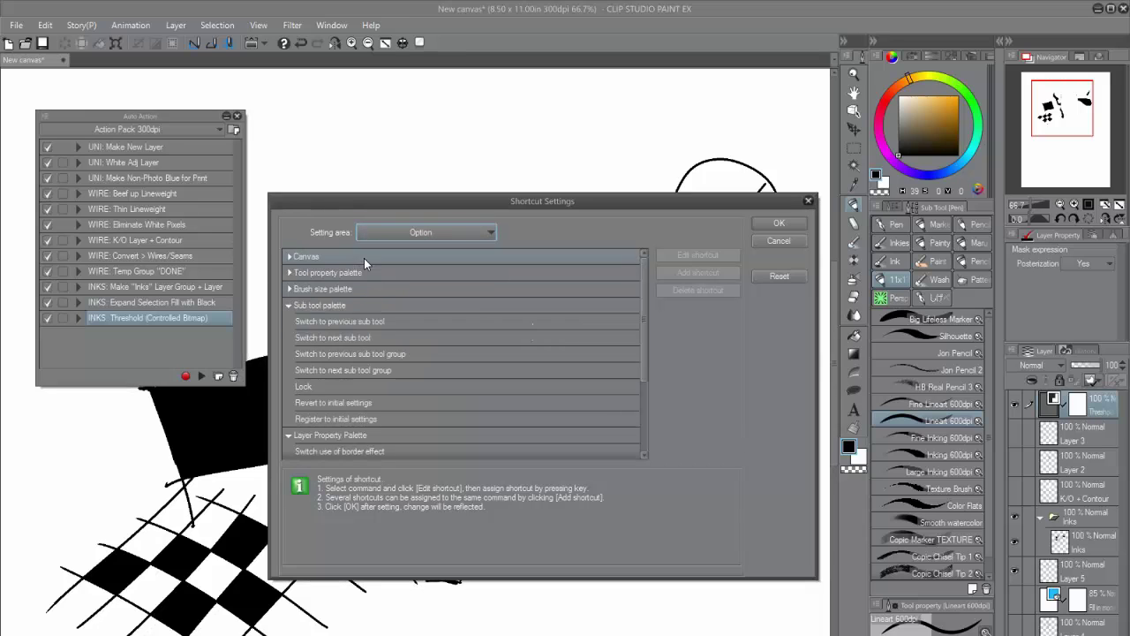
{"action": "left_click", "coordinate": [370, 230]}
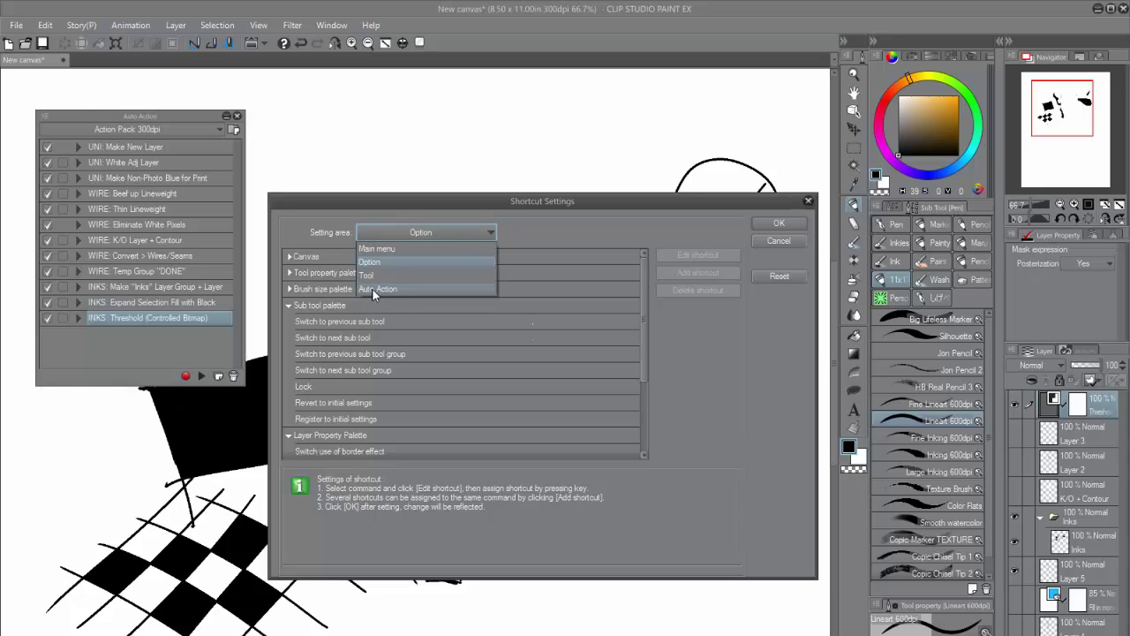
{"action": "left_click", "coordinate": [371, 289]}
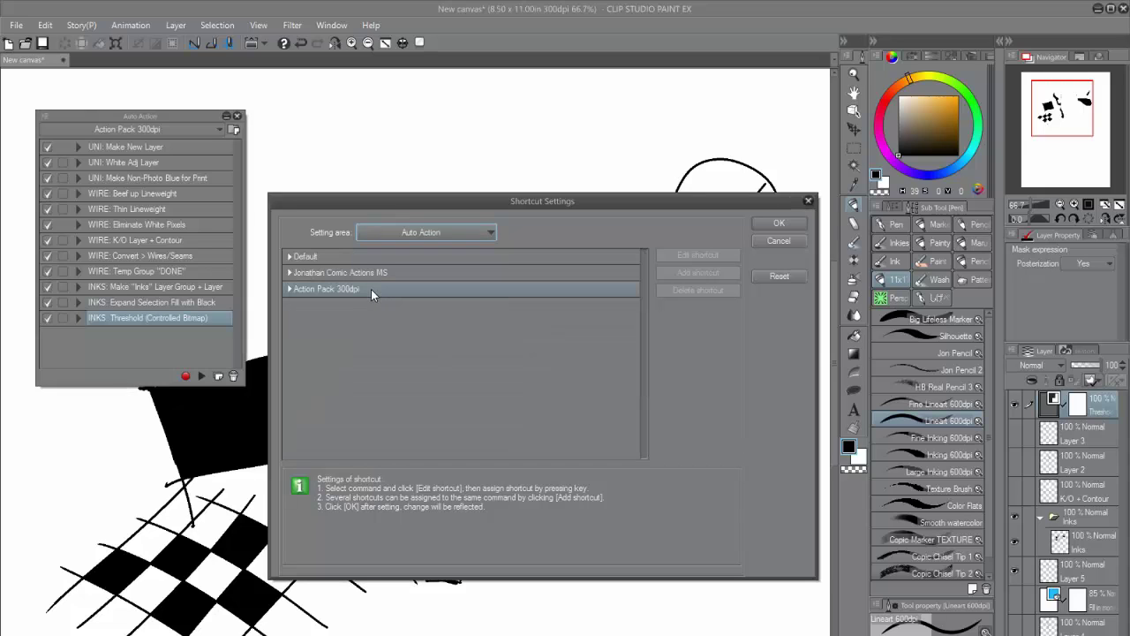
{"action": "left_click", "coordinate": [289, 289]}
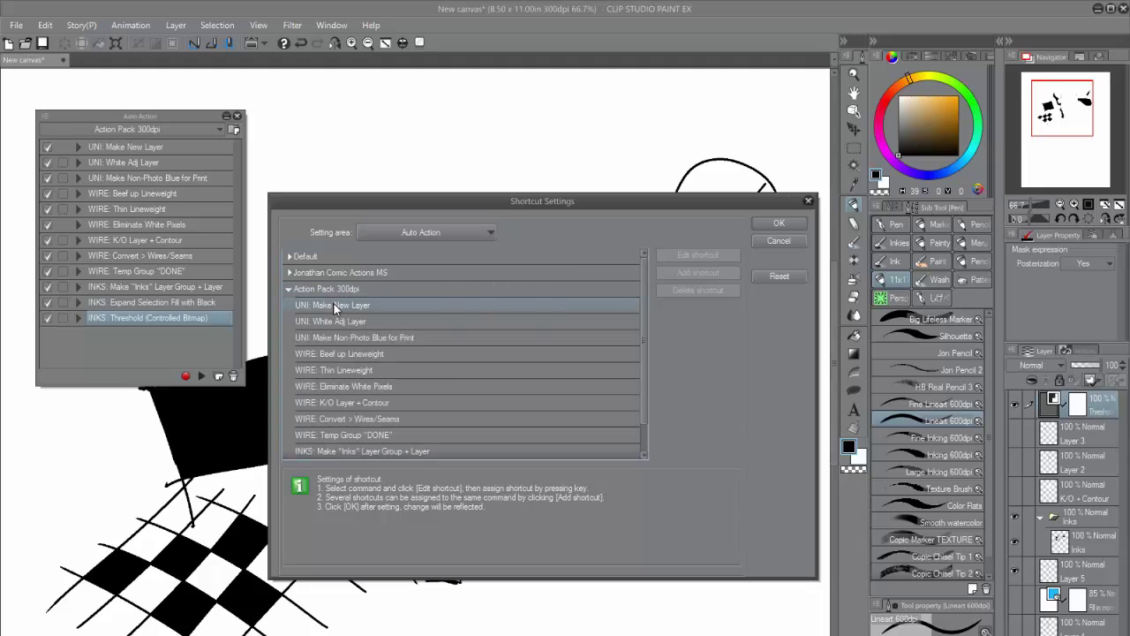
Start assigning a shortcut to UNI: White Adj Layer, and leave the shortcut settings without saving
{"action": "left_click", "coordinate": [333, 303]}
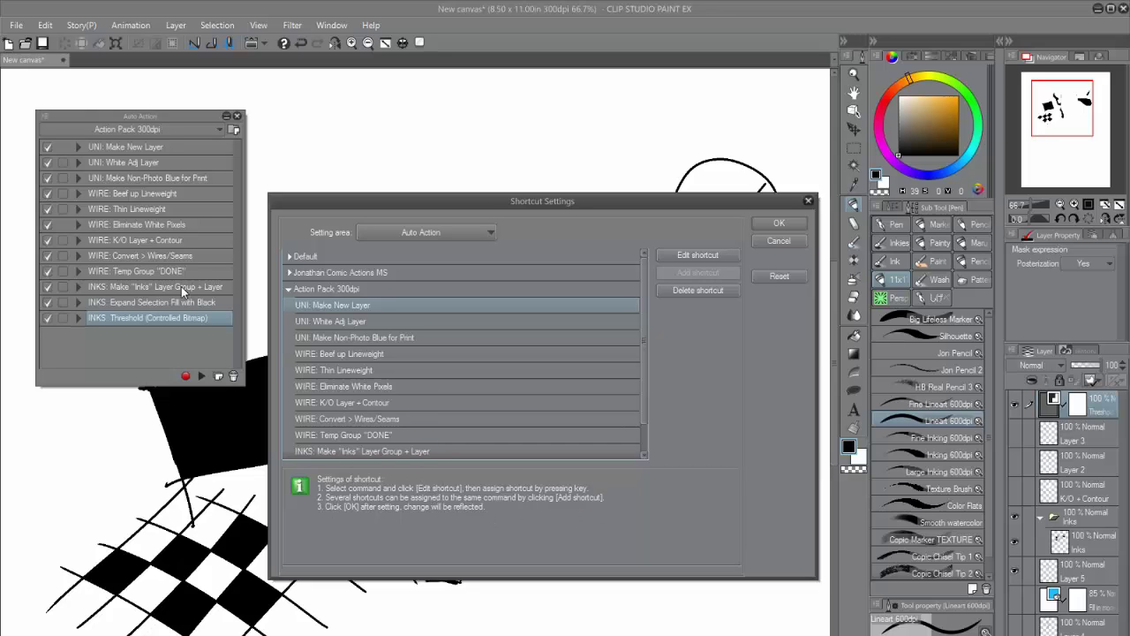
{"action": "left_click", "coordinate": [311, 320]}
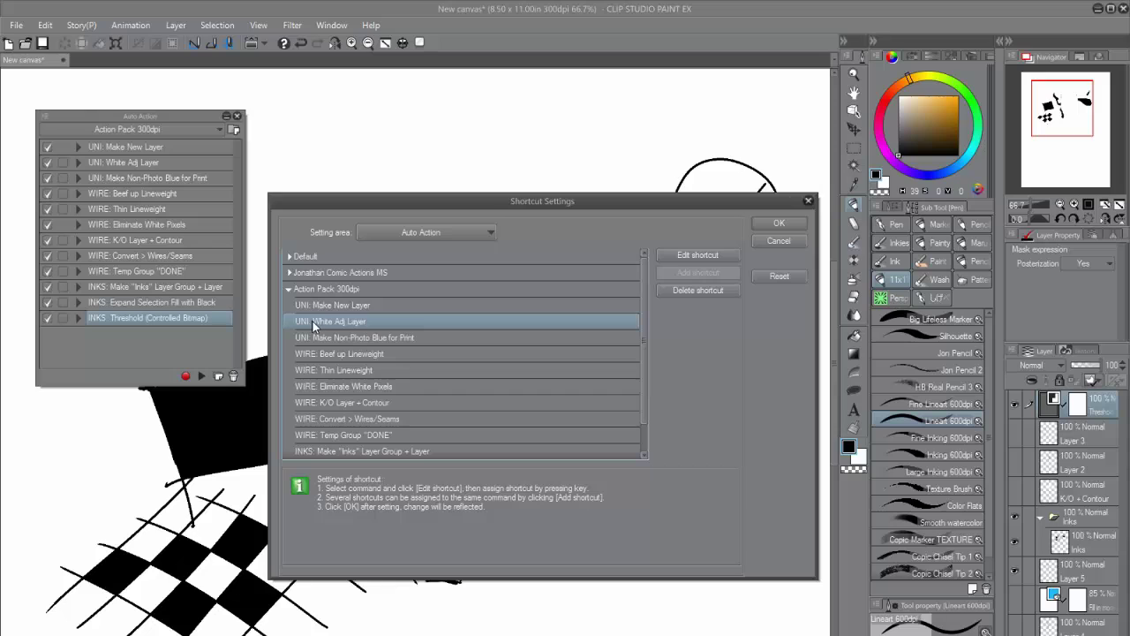
{"action": "left_click", "coordinate": [671, 255]}
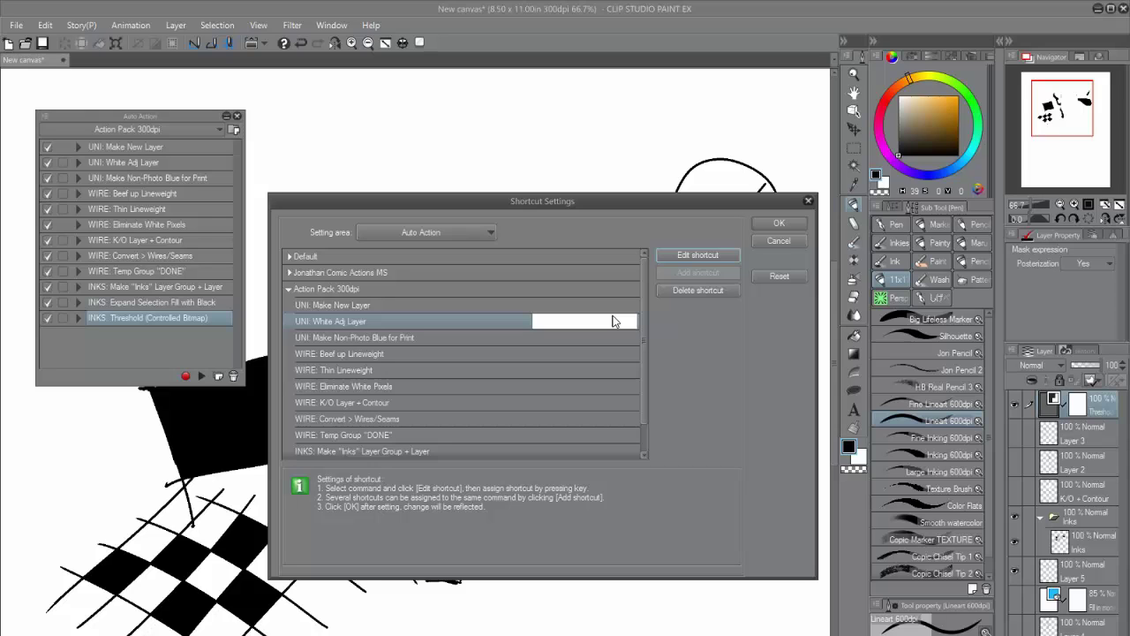
{"action": "left_click", "coordinate": [774, 241]}
{"action": "left_click", "coordinate": [784, 241]}
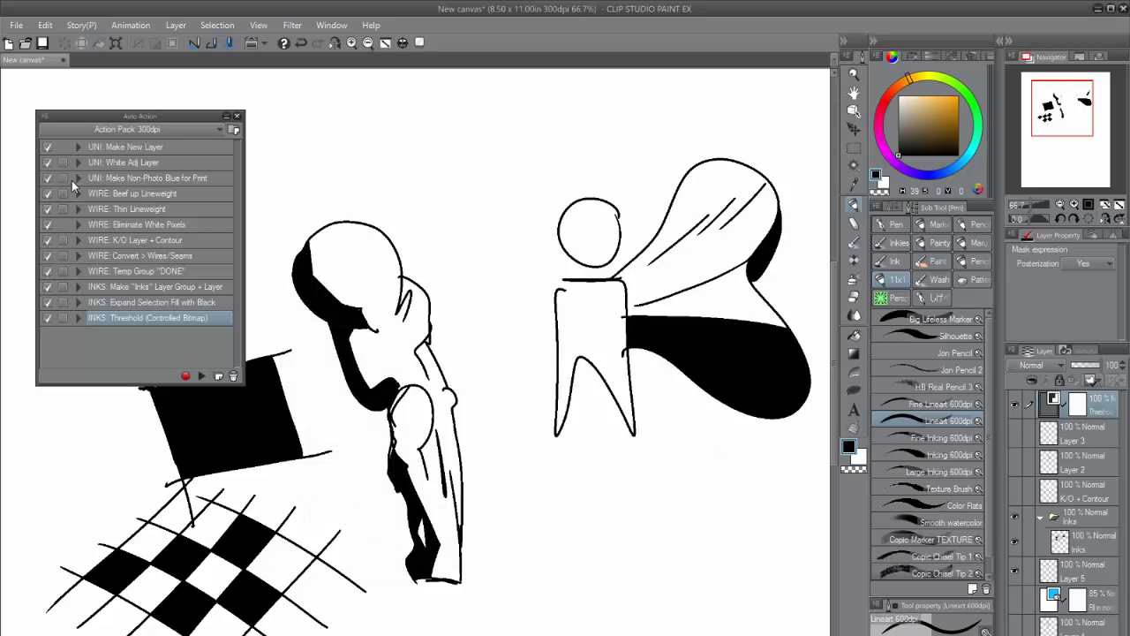
Switch to the Comic Actions MS auto action set and open the F8 Shapes to Lineart name for editing, leaving it unedited
{"action": "left_click", "coordinate": [82, 128]}
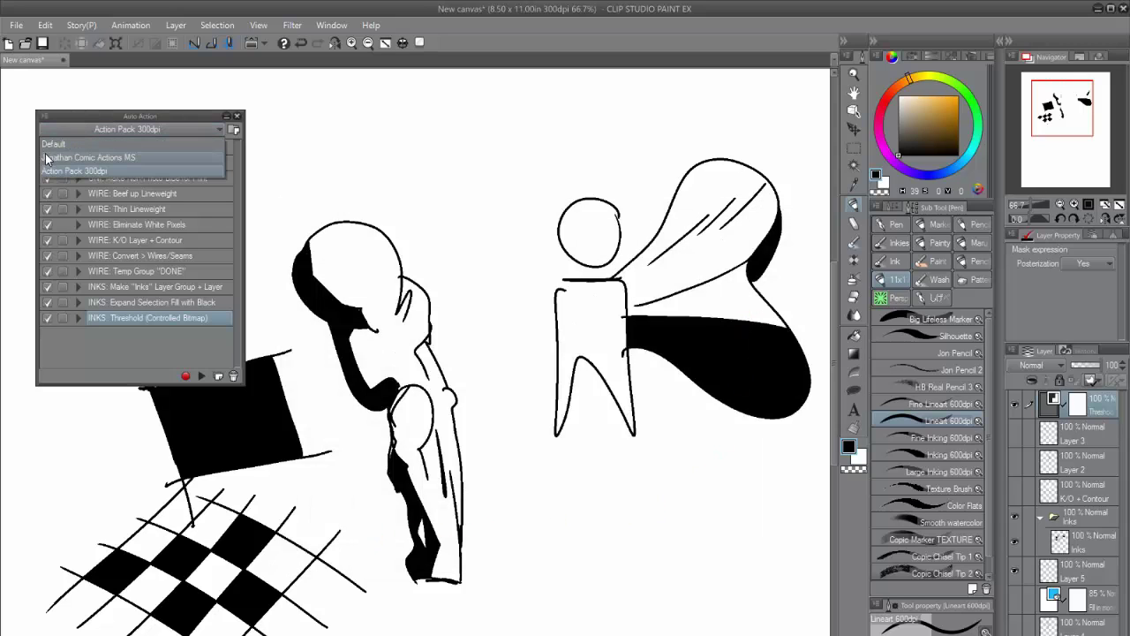
{"action": "left_click", "coordinate": [53, 158]}
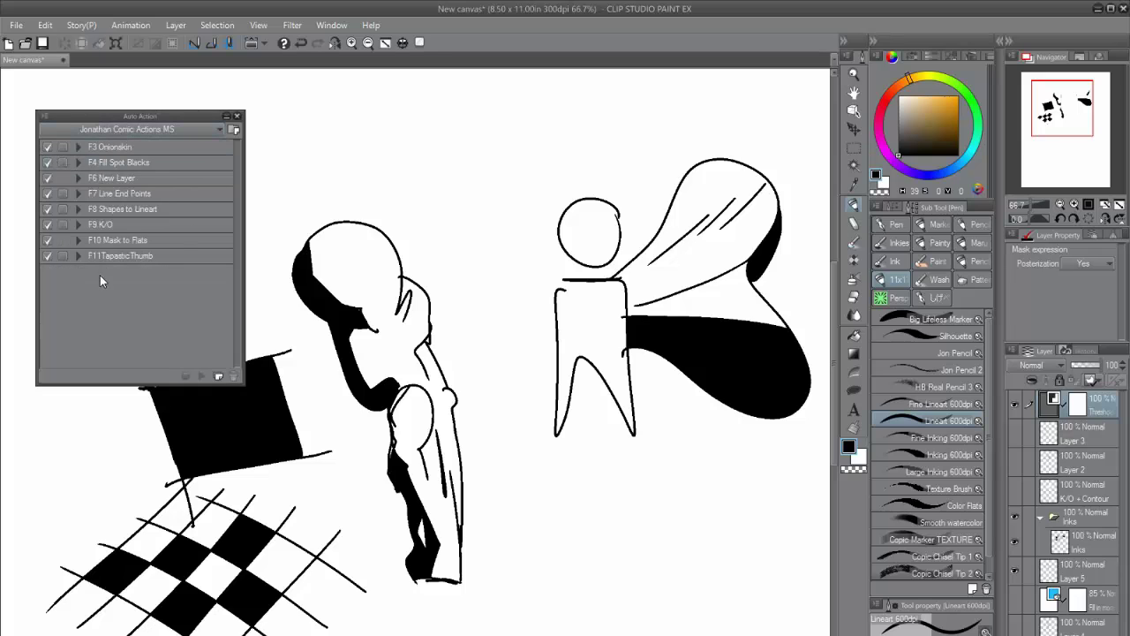
{"action": "left_click", "coordinate": [106, 209]}
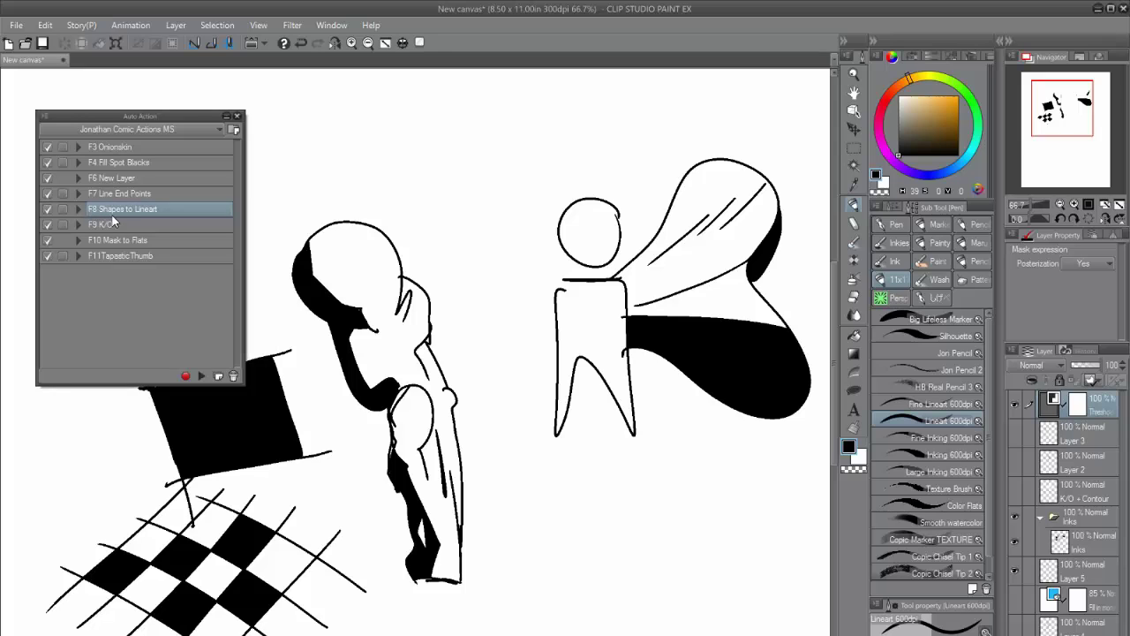
{"action": "double_click", "coordinate": [107, 208]}
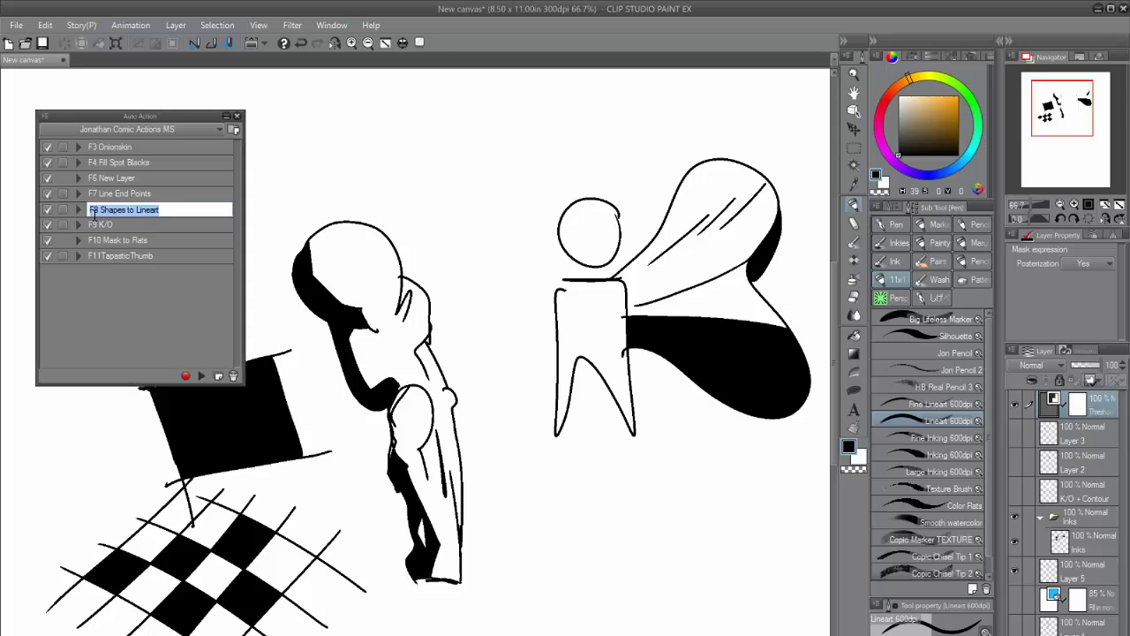
{"action": "left_click", "coordinate": [113, 286]}
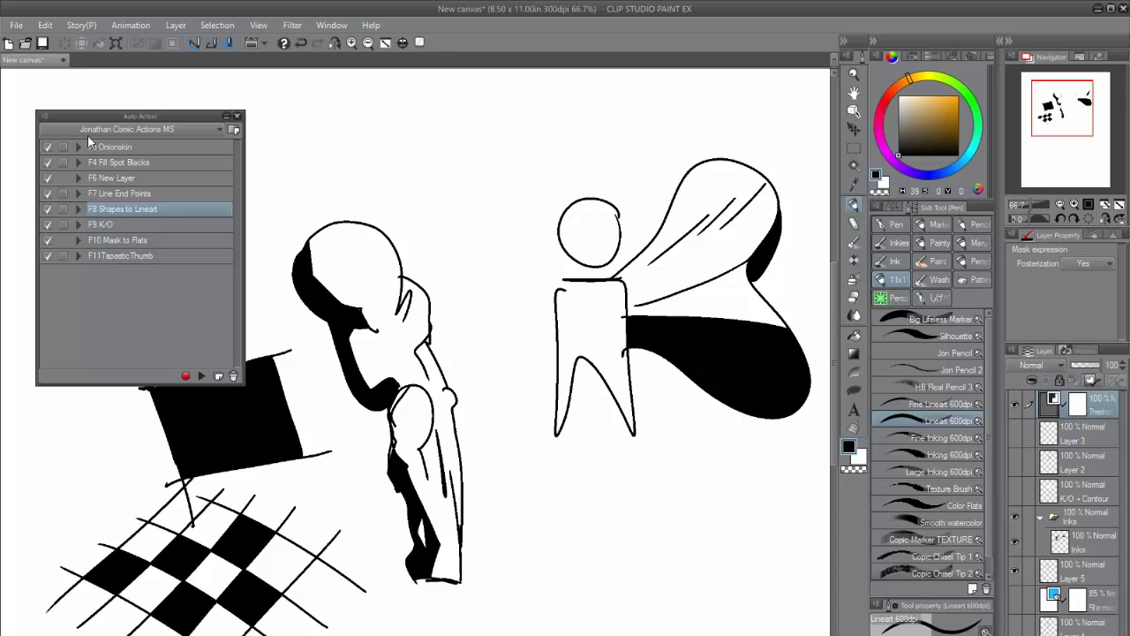
Examine the shortcut-prefixed action names from F3 Onionskin to F11TapasticThumb, and return to the Action Pack 300dpi set
{"action": "left_click", "coordinate": [109, 226]}
{"action": "left_click", "coordinate": [153, 179]}
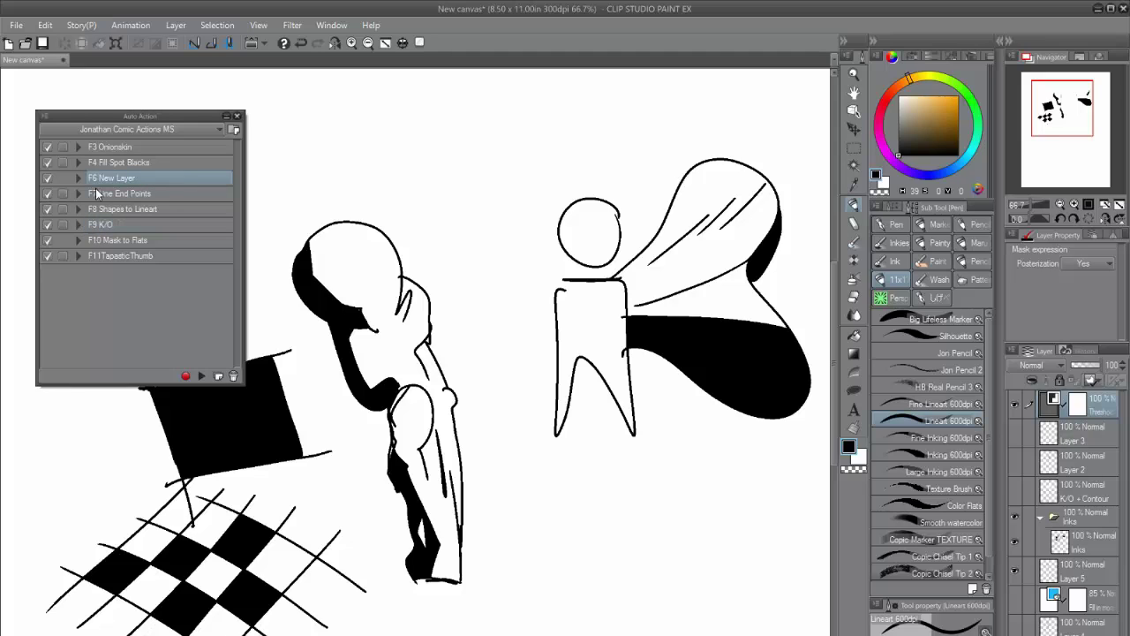
{"action": "left_click", "coordinate": [129, 147]}
{"action": "left_click", "coordinate": [173, 240]}
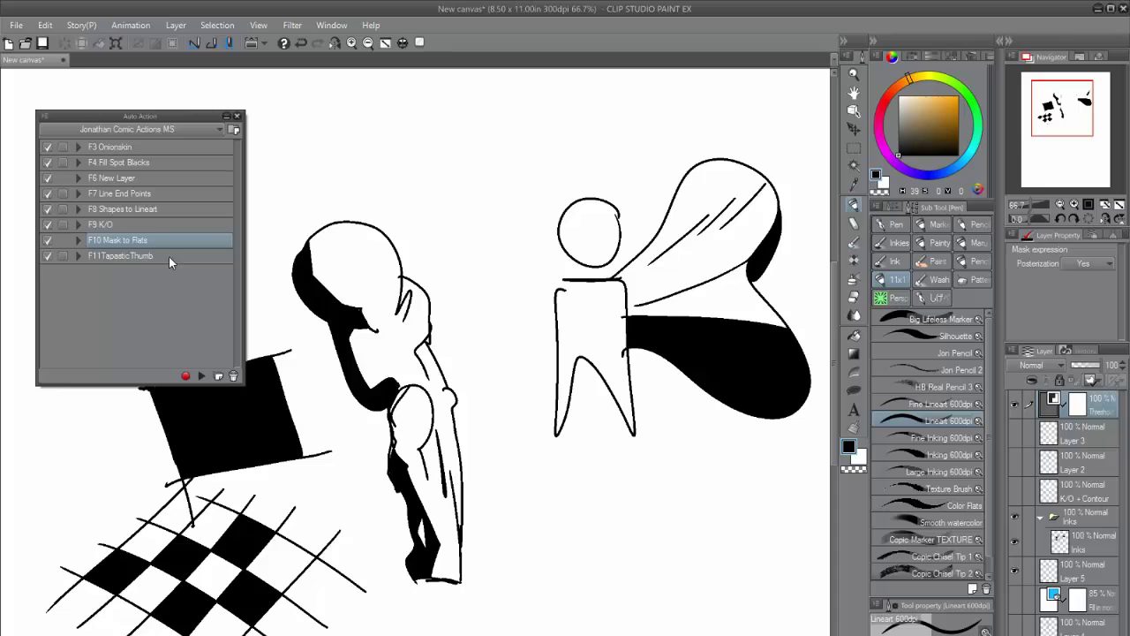
{"action": "left_click", "coordinate": [169, 255]}
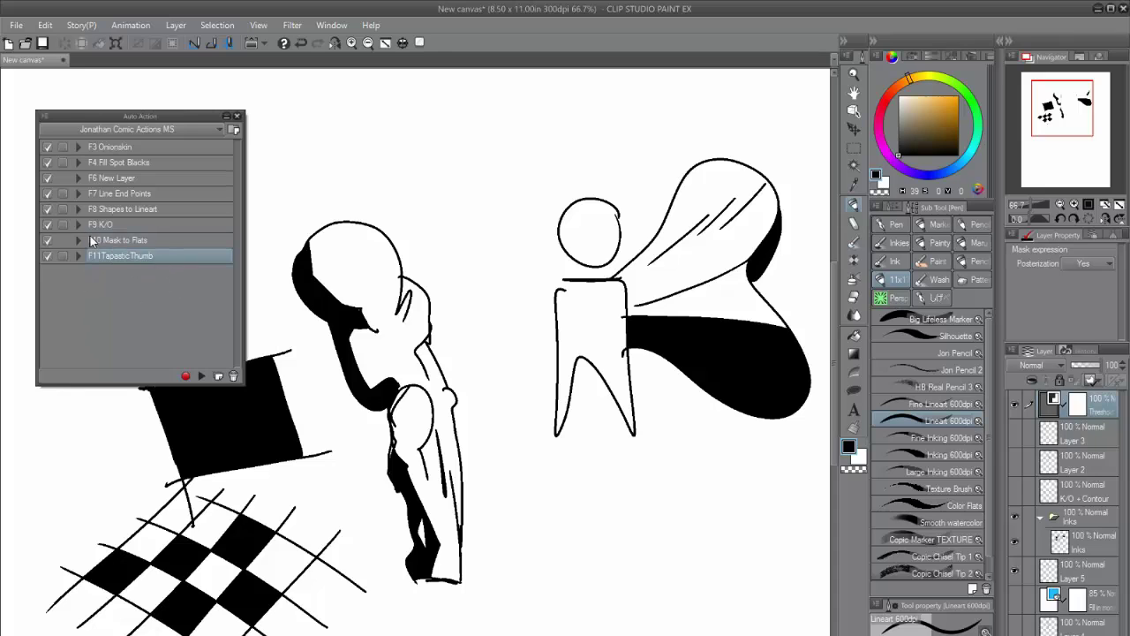
{"action": "left_click", "coordinate": [107, 129]}
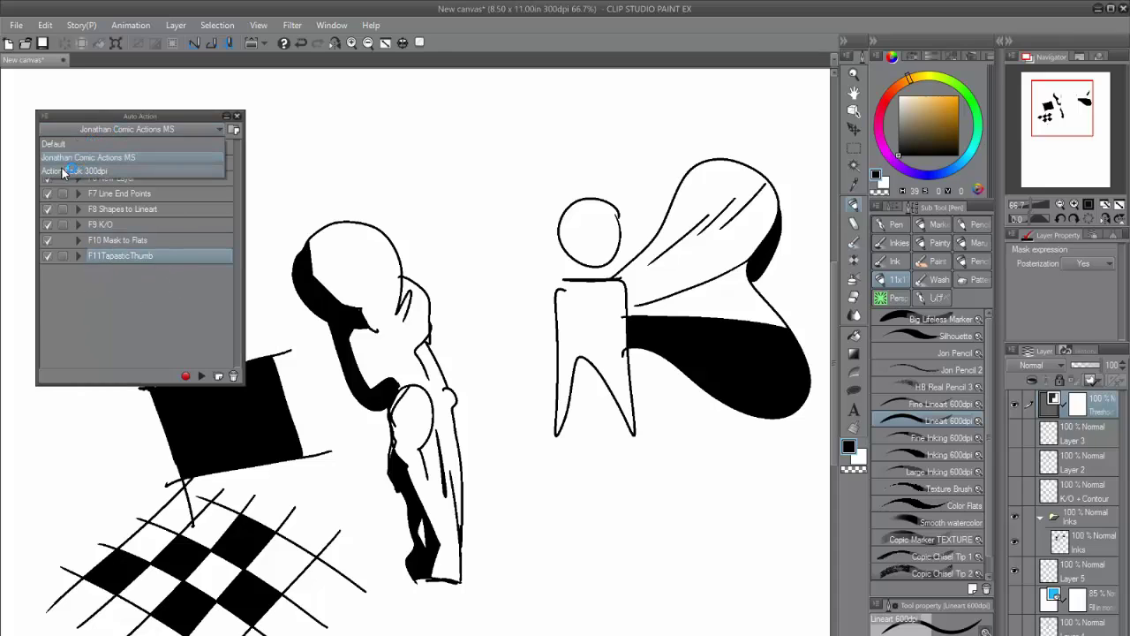
{"action": "left_click", "coordinate": [65, 177]}
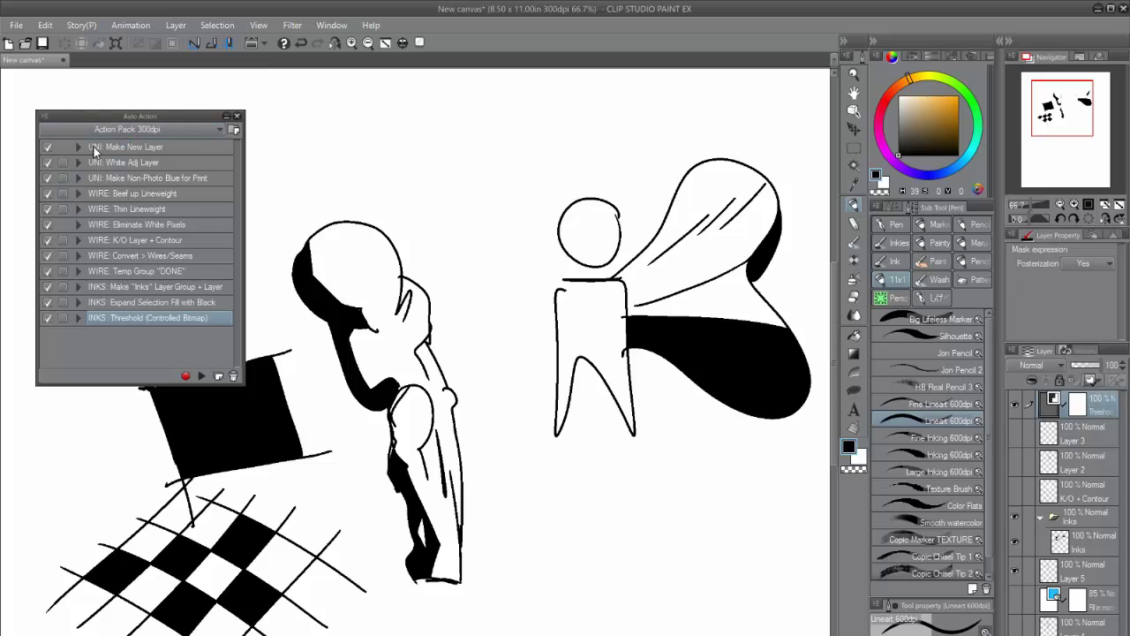